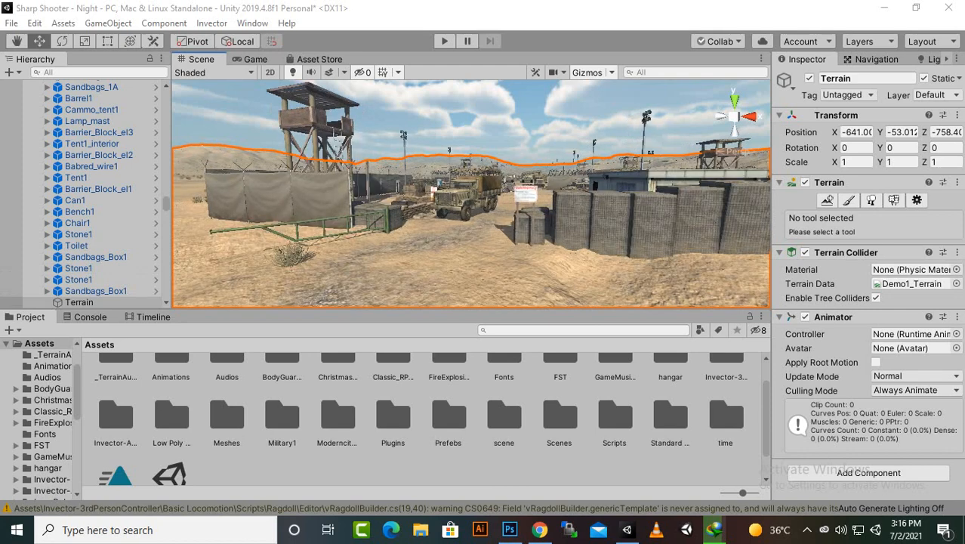
Step: Delete the m923new truck parked on the road at the military base entrance
{"action": "scroll", "coordinate": [472, 194], "scroll_direction": "down", "scroll_amount": 1}
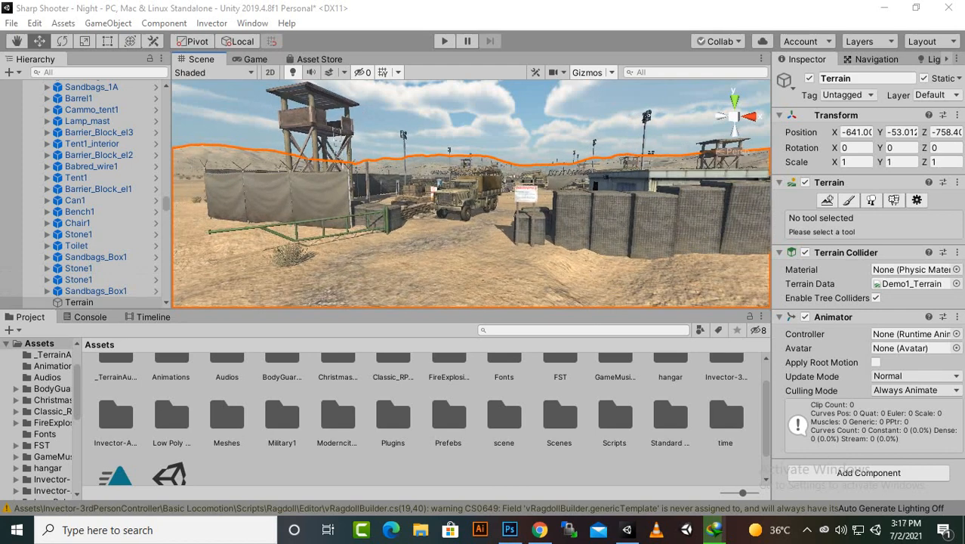
{"action": "right_click_drag", "start_coordinate": [472, 194], "coordinate": [471, 194]}
{"action": "key", "text": "w"}
{"action": "left_click_drag", "start_coordinate": [471, 194], "coordinate": [521, 302], "text": "alt"}
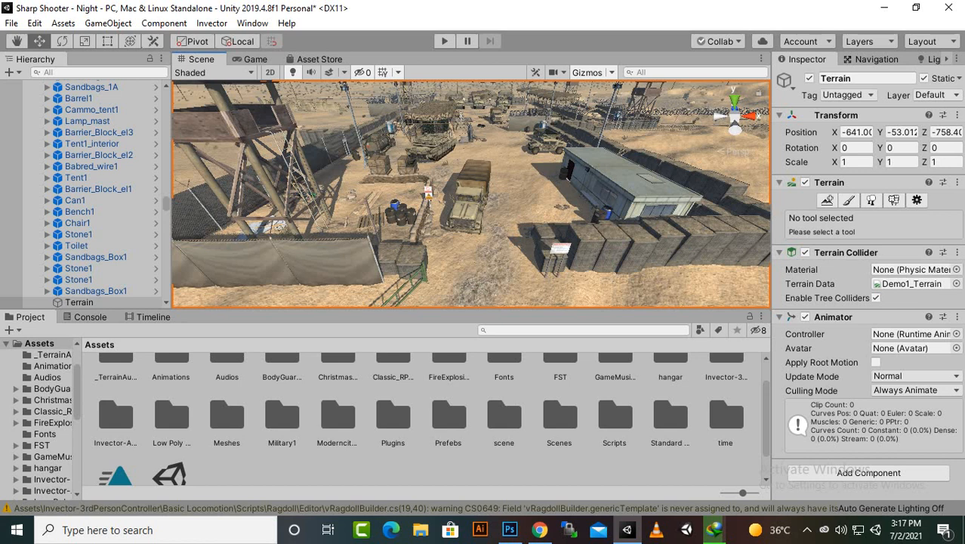
{"action": "scroll", "coordinate": [471, 193], "scroll_direction": "down", "scroll_amount": 3}
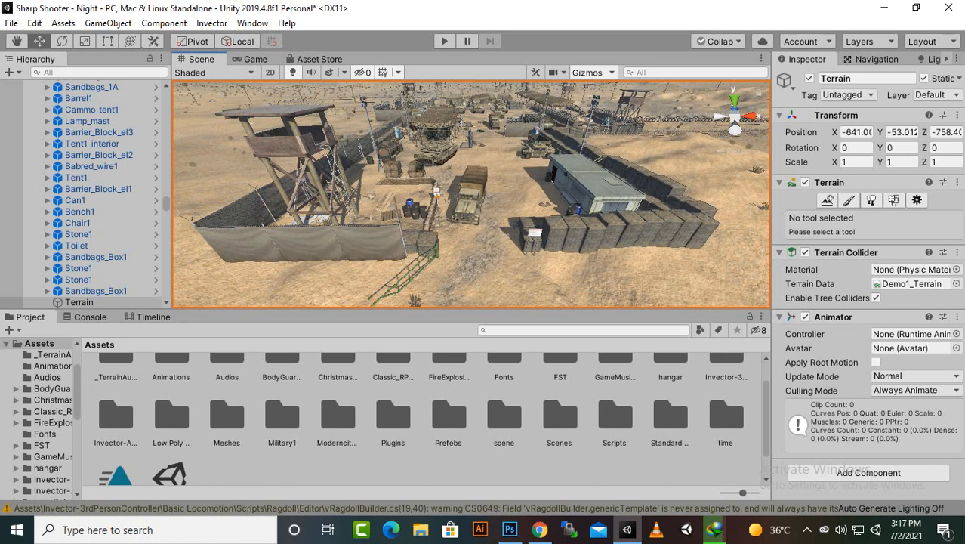
{"action": "scroll", "coordinate": [471, 194], "scroll_direction": "down", "scroll_amount": 2}
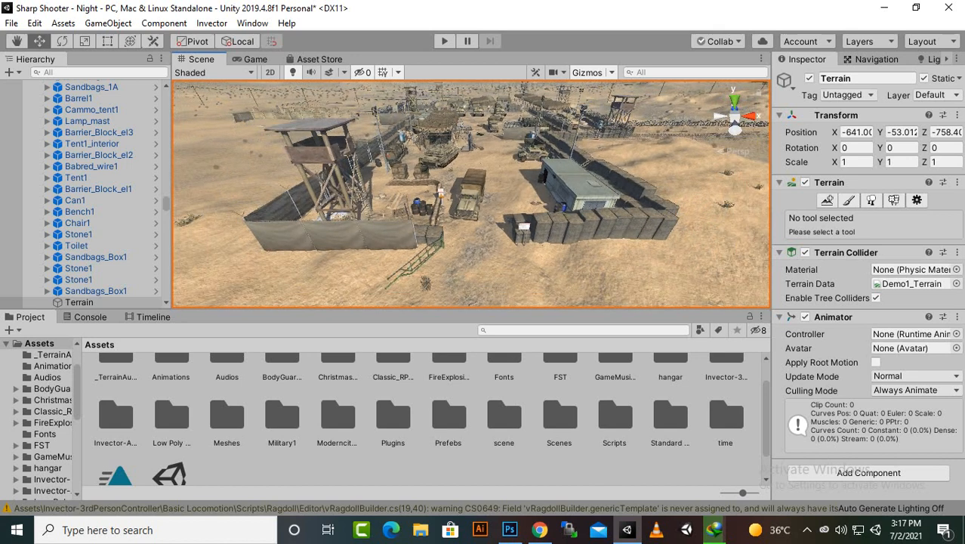
{"action": "scroll", "coordinate": [472, 193], "scroll_direction": "up", "scroll_amount": 3}
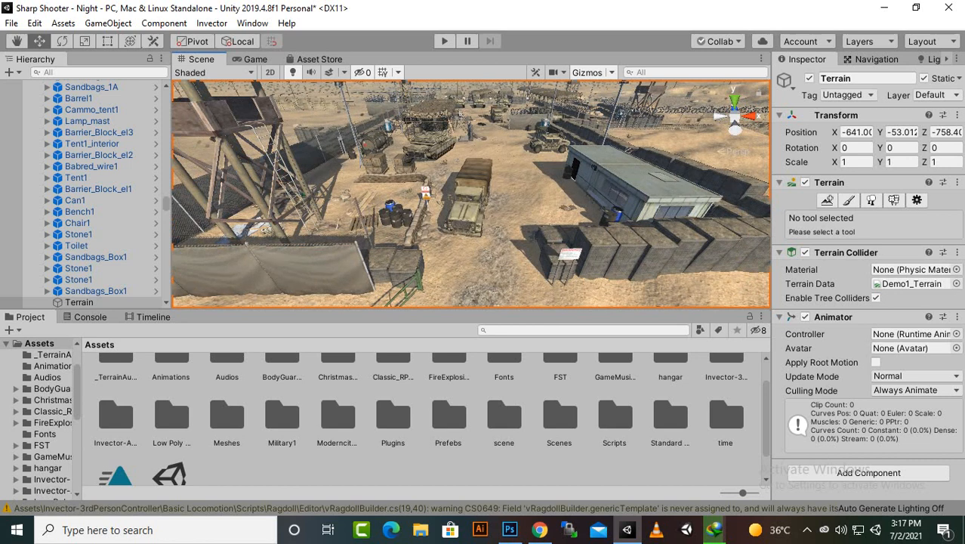
{"action": "left_click", "coordinate": [470, 198]}
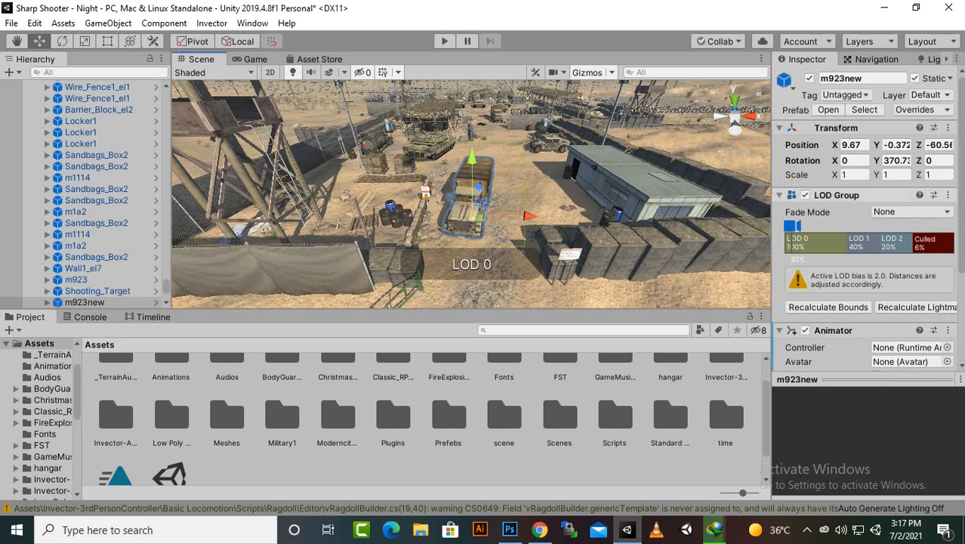
{"action": "scroll", "coordinate": [865, 219], "scroll_direction": "down", "scroll_amount": 3}
{"action": "scroll", "coordinate": [478, 206], "scroll_direction": "up", "scroll_amount": 1}
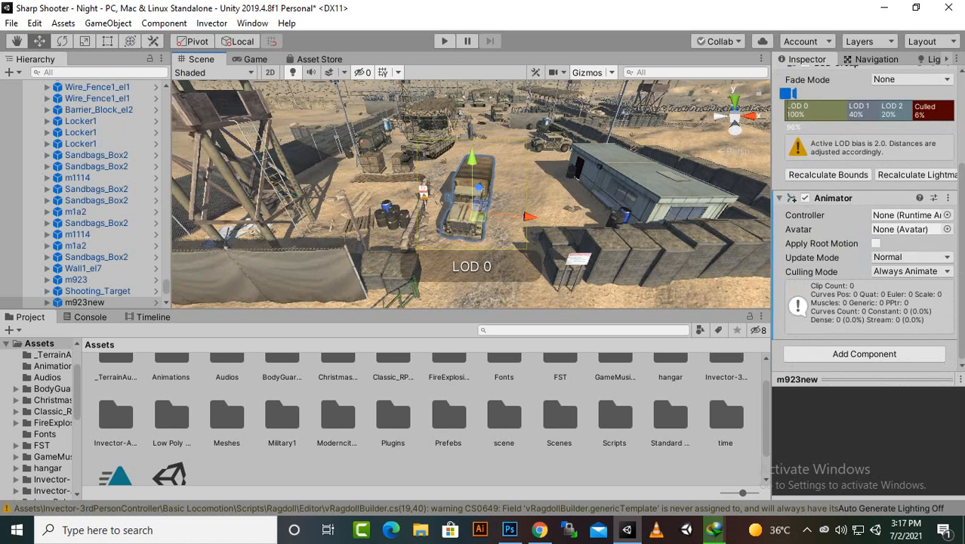
{"action": "key", "text": "Delete"}
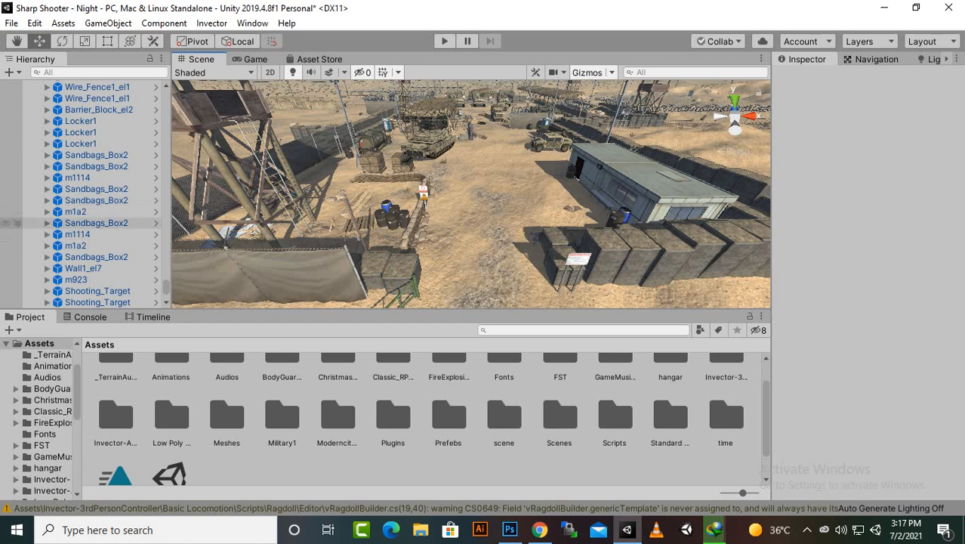
Step: Place the first m923 truck model from Assets/Military1/Models on the road at the base entrance
{"action": "scroll", "coordinate": [83, 223], "scroll_direction": "up", "scroll_amount": 2}
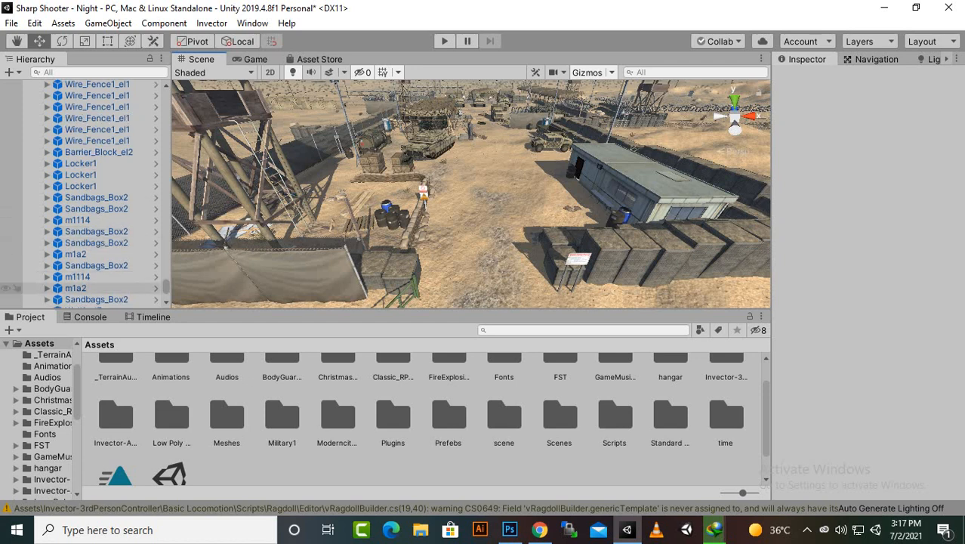
{"action": "scroll", "coordinate": [430, 419], "scroll_direction": "up", "scroll_amount": 2}
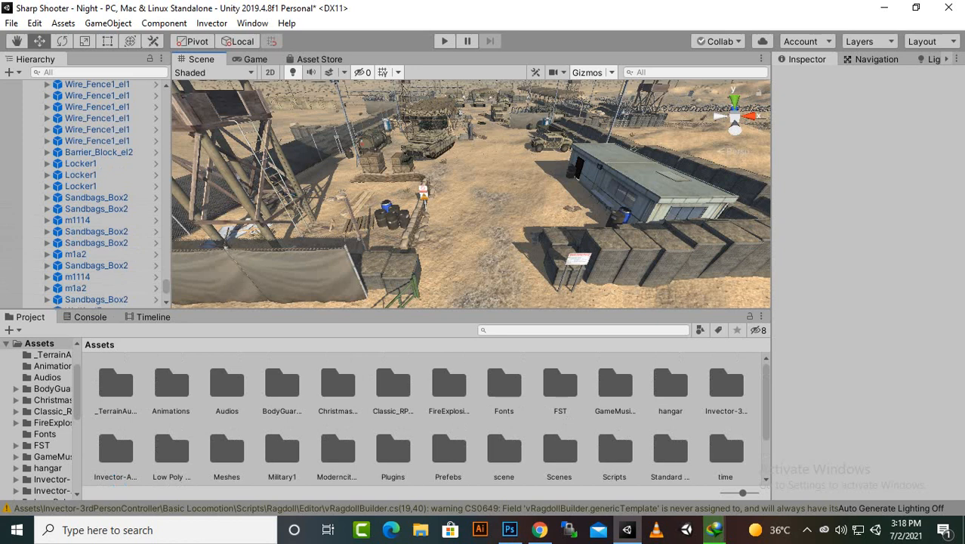
{"action": "double_click", "coordinate": [282, 453]}
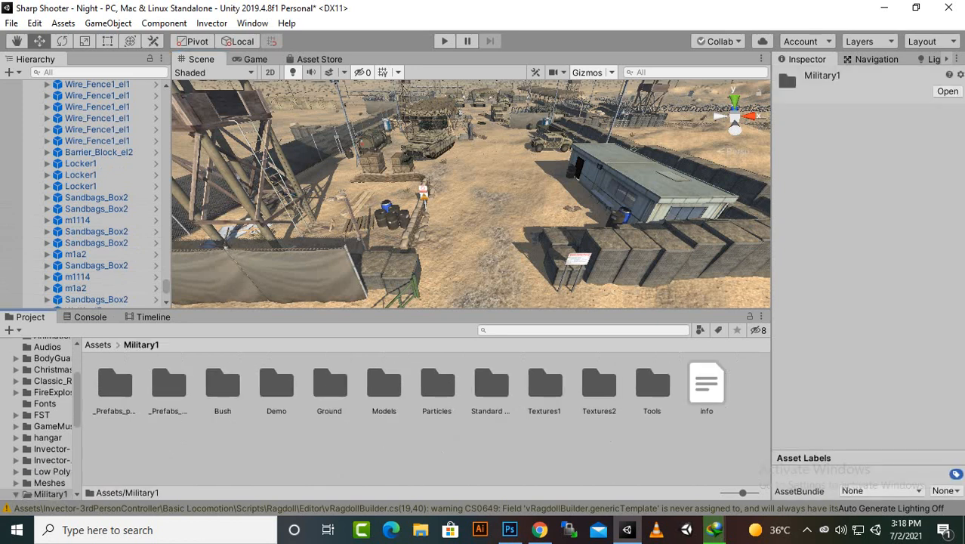
{"action": "double_click", "coordinate": [384, 385]}
{"action": "scroll", "coordinate": [431, 418], "scroll_direction": "down", "scroll_amount": 10}
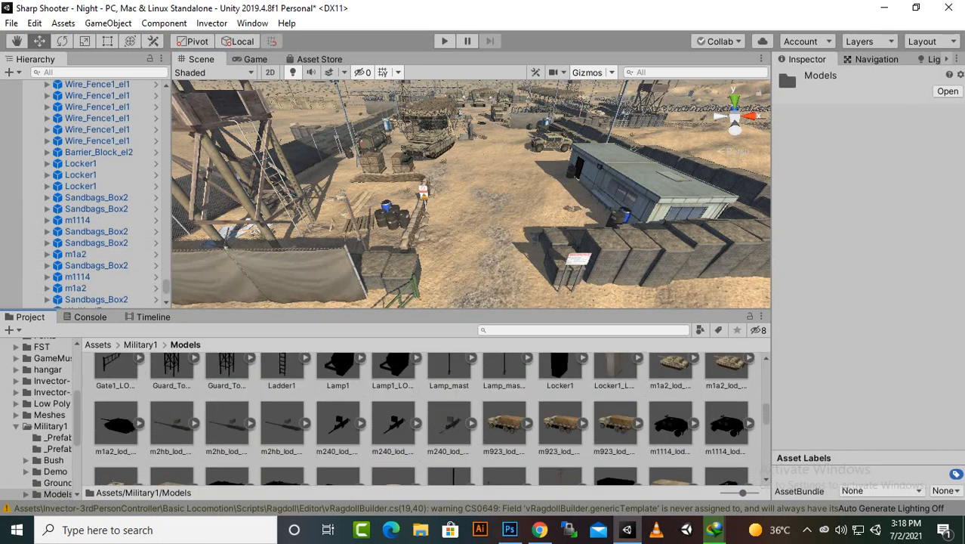
{"action": "left_click_drag", "start_coordinate": [504, 423], "coordinate": [480, 207]}
Step: Raise the placed truck slightly above the ground to a Y position of 52.55
{"action": "scroll", "coordinate": [480, 207], "scroll_direction": "up", "scroll_amount": 5}
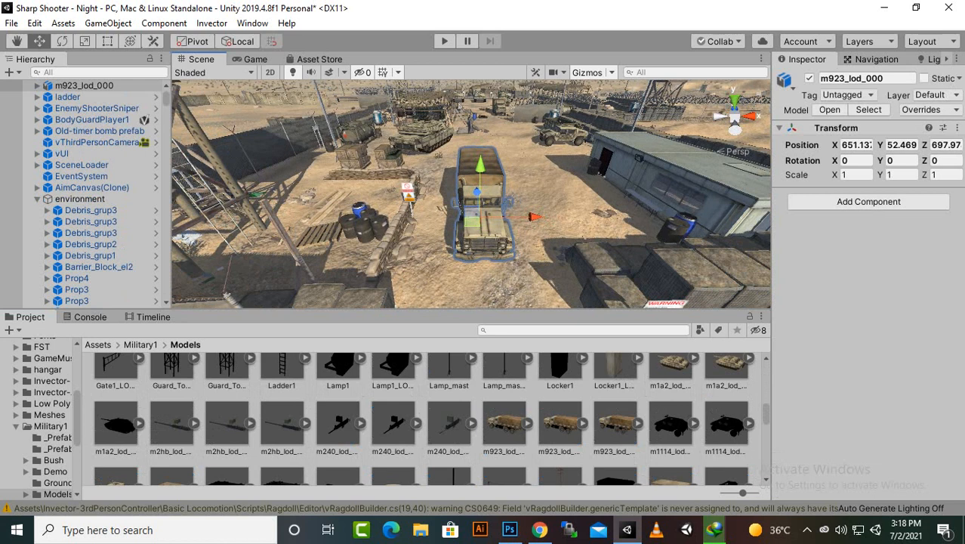
{"action": "left_click_drag", "start_coordinate": [528, 219], "coordinate": [219, 139], "text": "alt"}
{"action": "scroll", "coordinate": [471, 194], "scroll_direction": "up", "scroll_amount": 6}
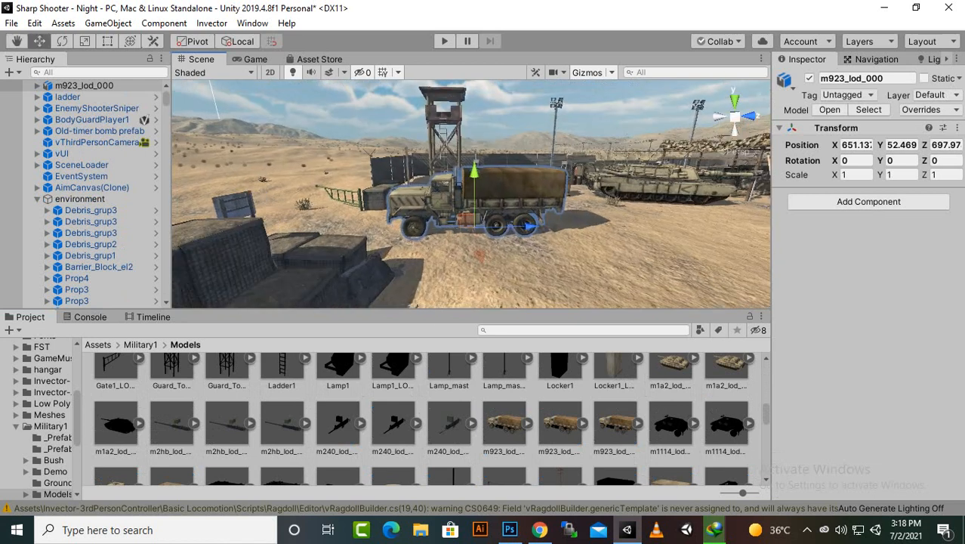
{"action": "scroll", "coordinate": [471, 194], "scroll_direction": "up", "scroll_amount": 2}
{"action": "left_click_drag", "start_coordinate": [476, 222], "coordinate": [477, 218]}
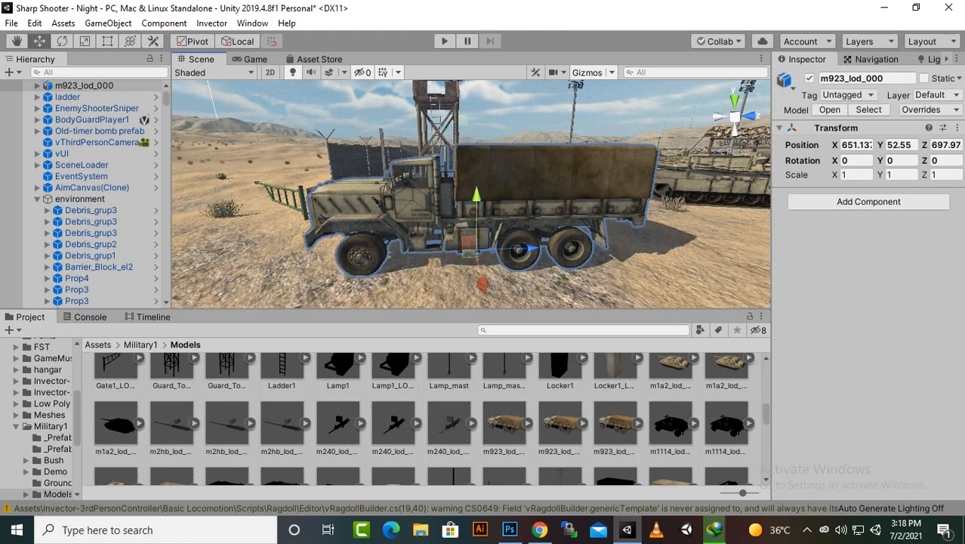
Step: Collapse the environment group and reorder m923_lod_000 to the end of the scene hierarchy, below Audio Source
{"action": "left_click", "coordinate": [37, 199]}
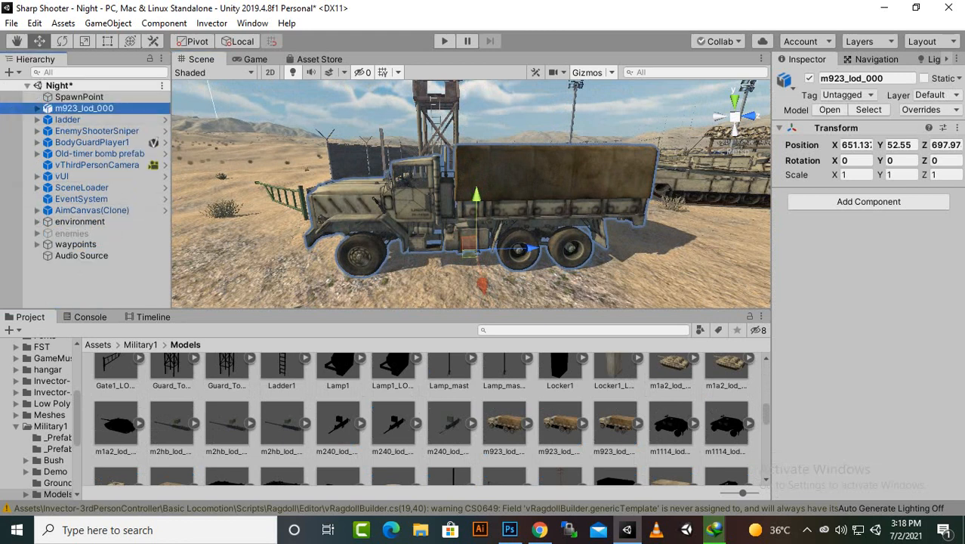
{"action": "left_click_drag", "start_coordinate": [83, 108], "coordinate": [83, 262]}
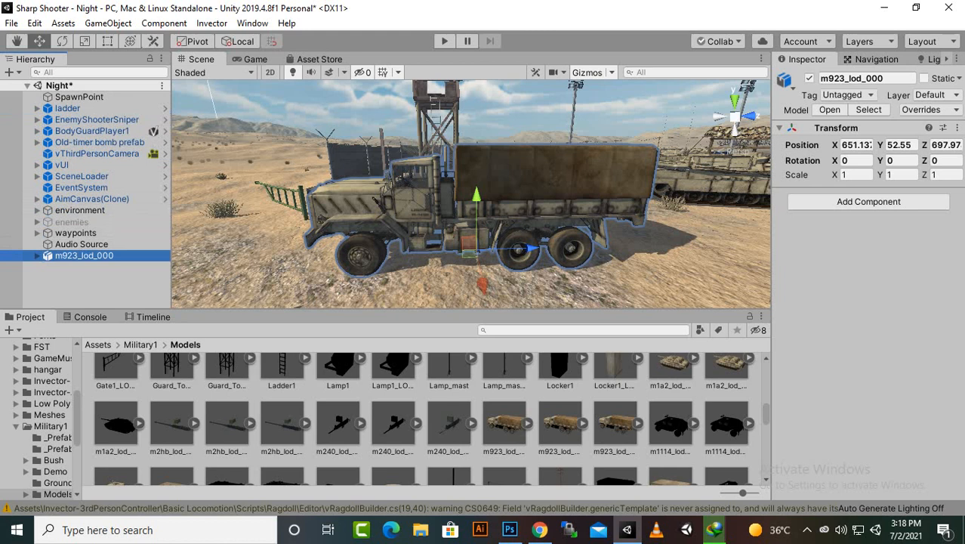
{"action": "scroll", "coordinate": [471, 194], "scroll_direction": "down", "scroll_amount": 7}
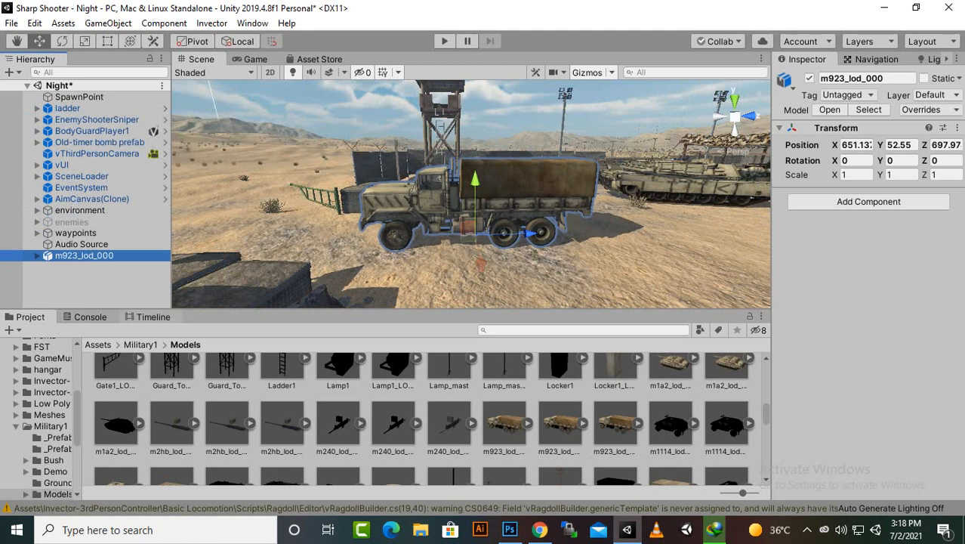
Step: Check the Timeline view for the selected truck and the available animation and sequencing windows
{"action": "left_click", "coordinate": [154, 316]}
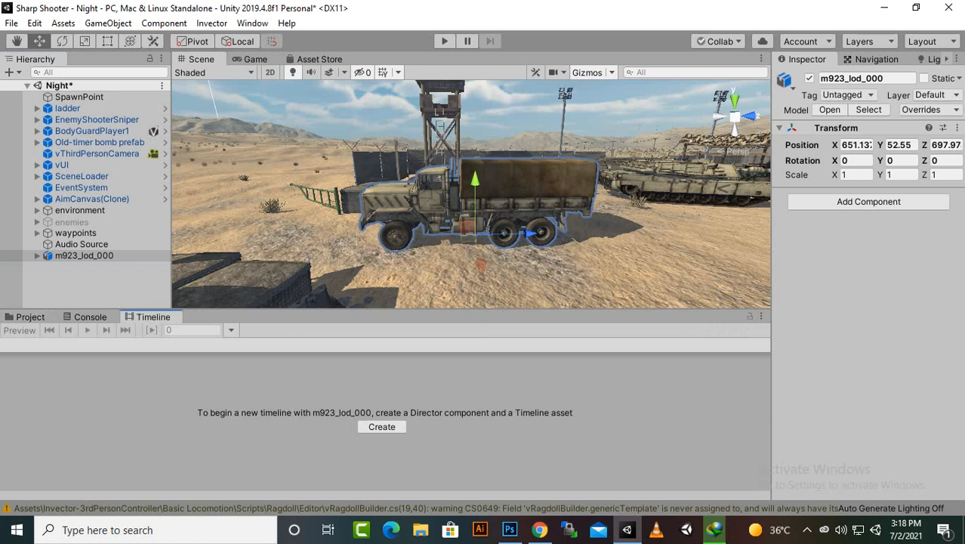
{"action": "left_click", "coordinate": [48, 318]}
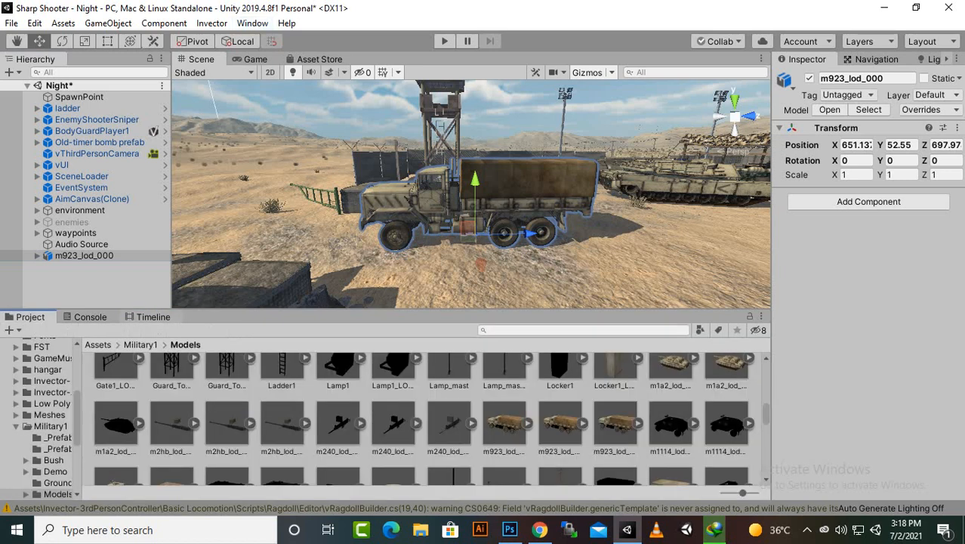
{"action": "left_click", "coordinate": [153, 317]}
{"action": "left_click", "coordinate": [30, 317]}
{"action": "left_click", "coordinate": [253, 23]}
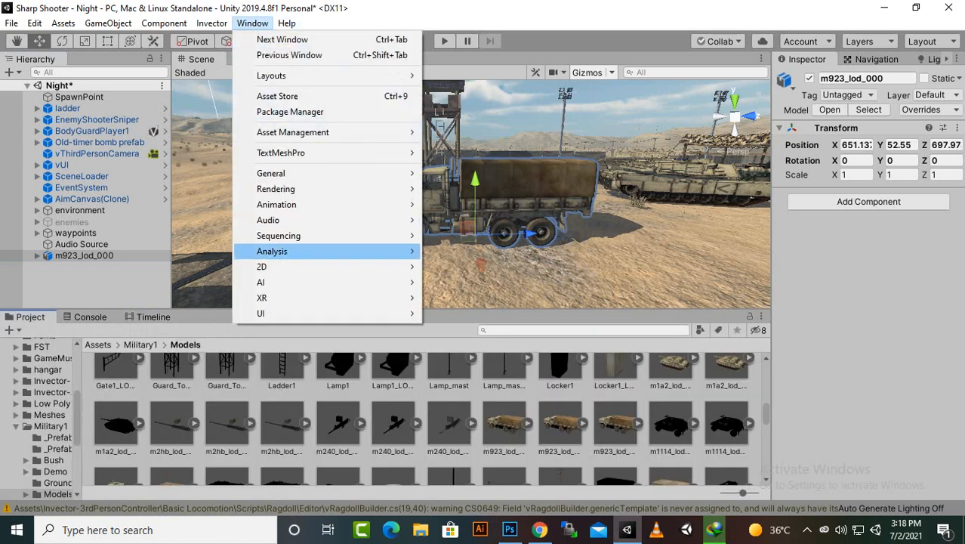
{"action": "mouse_move", "coordinate": [276, 205]}
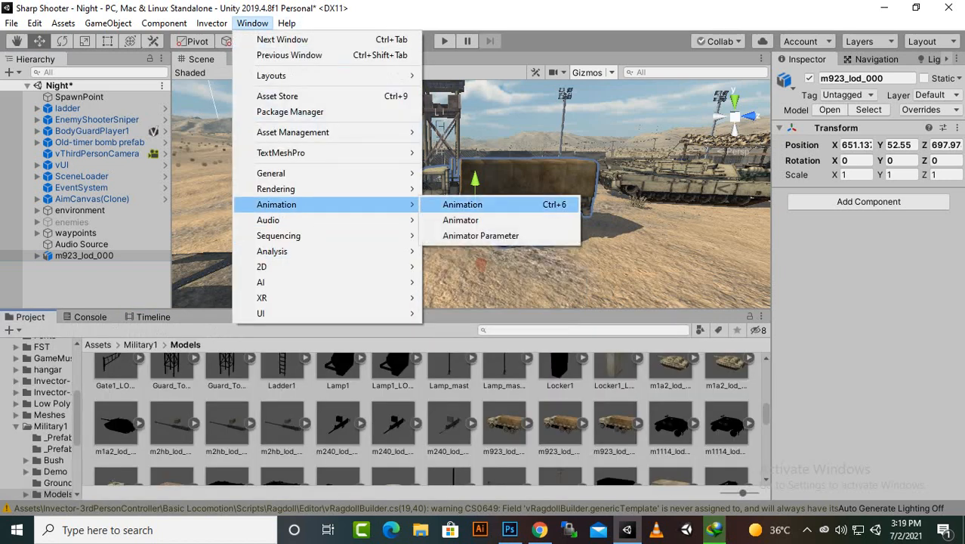
{"action": "mouse_move", "coordinate": [279, 236]}
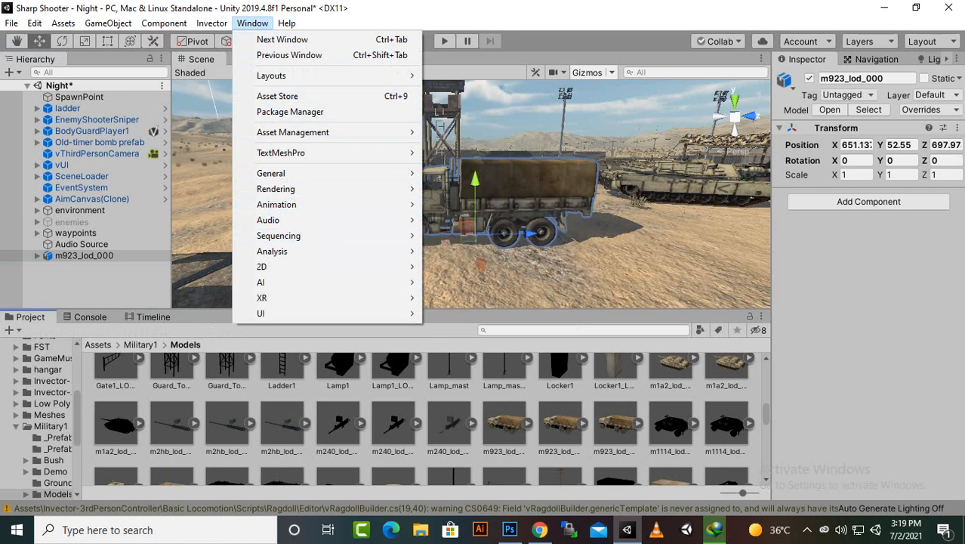
{"action": "left_click", "coordinate": [153, 317]}
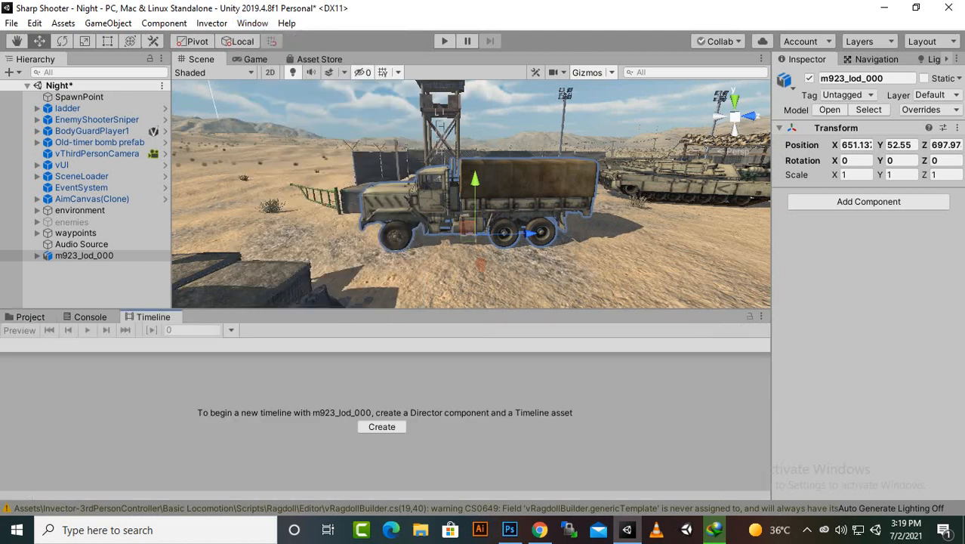
{"action": "left_click", "coordinate": [30, 317]}
Step: Create an empty game object at the root level of the Night scene
{"action": "left_click", "coordinate": [89, 284]}
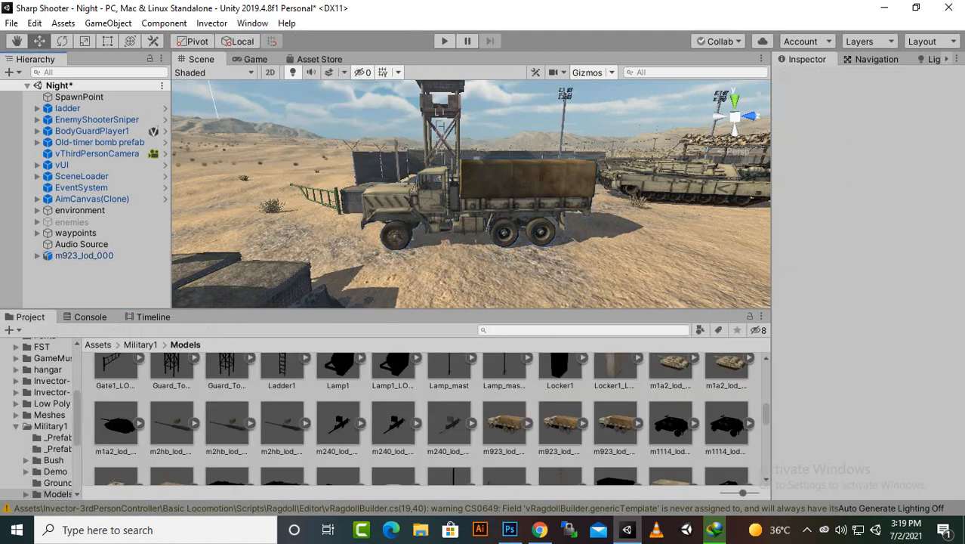
{"action": "right_click", "coordinate": [68, 279]}
{"action": "left_click", "coordinate": [118, 141]}
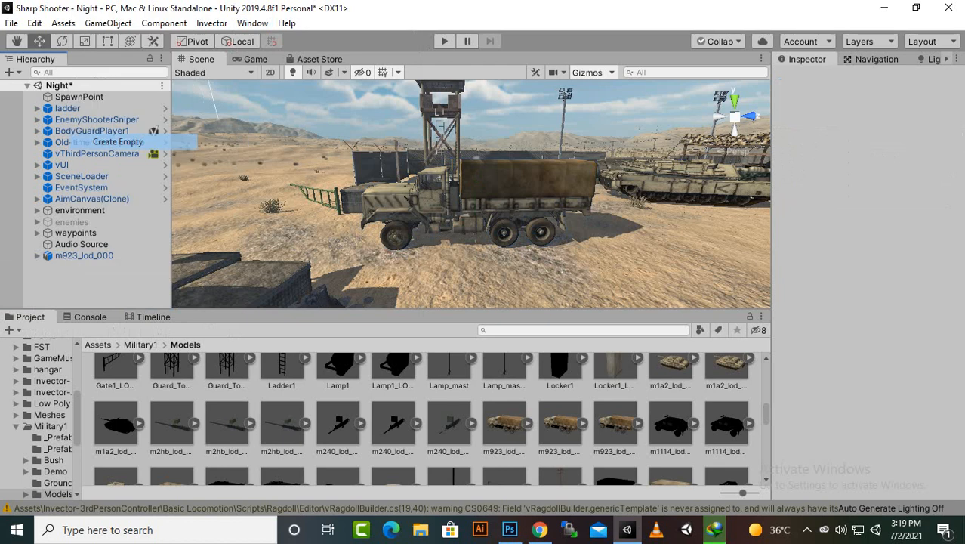
Step: Rename the new empty game object to Timeline
{"action": "right_click", "coordinate": [64, 268]}
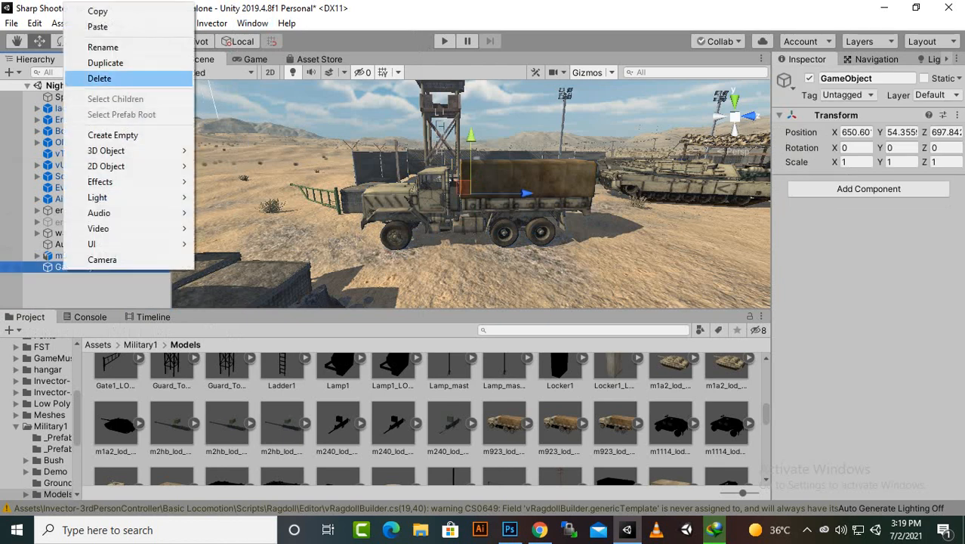
{"action": "left_click", "coordinate": [102, 46]}
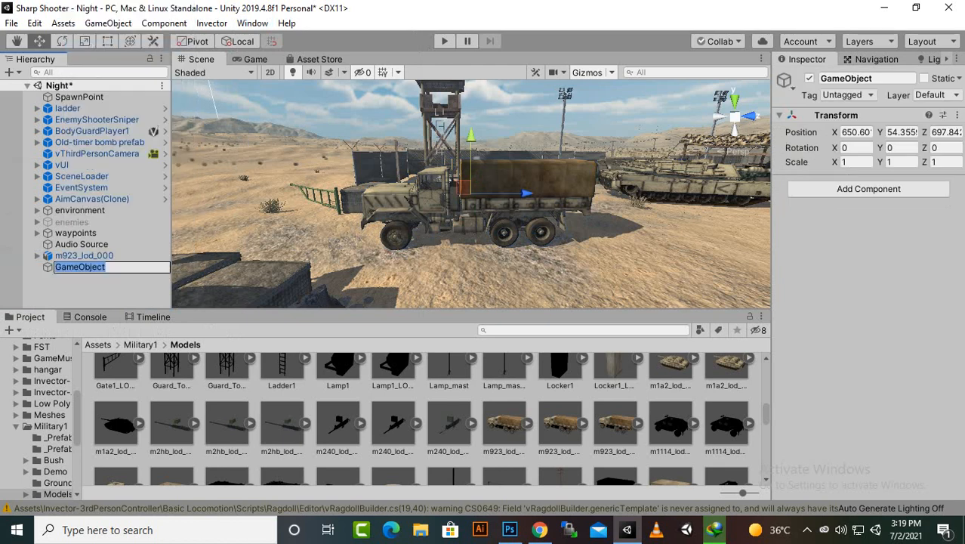
{"action": "type", "text": "T"}
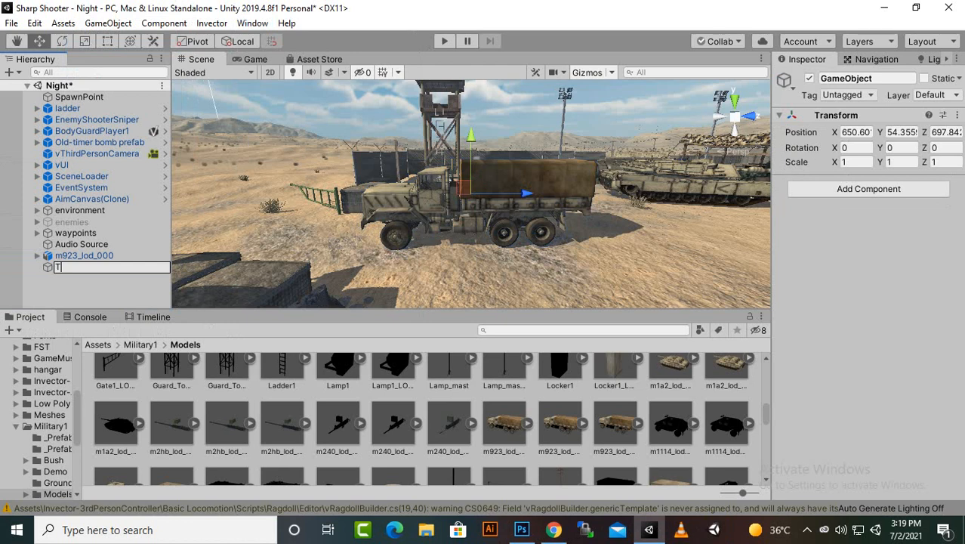
{"action": "type", "text": "imetime"}
{"action": "key", "text": "BackSpace"}
{"action": "key", "text": "BackSpace"}
{"action": "type", "text": "ne"}
{"action": "key", "text": "Return"}
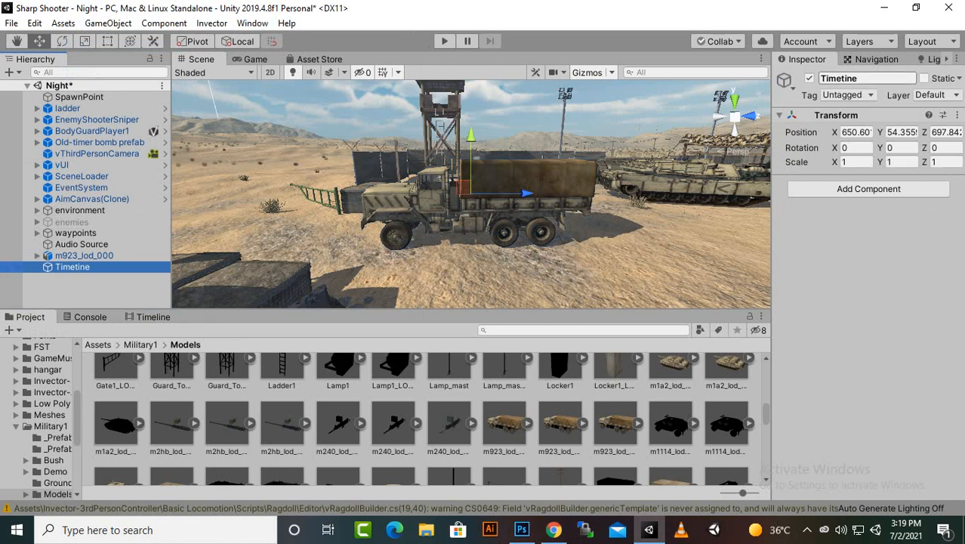
{"action": "left_click", "coordinate": [861, 79]}
{"action": "left_click", "coordinate": [861, 79]}
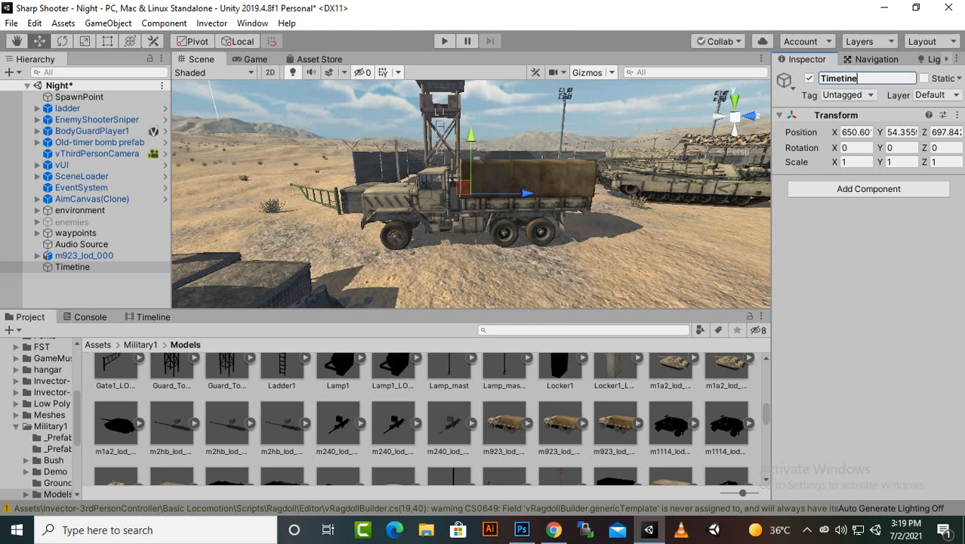
{"action": "key", "text": "BackSpace"}
{"action": "key", "text": "BackSpace"}
{"action": "key", "text": "BackSpace"}
{"action": "key", "text": "BackSpace"}
{"action": "type", "text": "line"}
{"action": "left_click", "coordinate": [83, 287]}
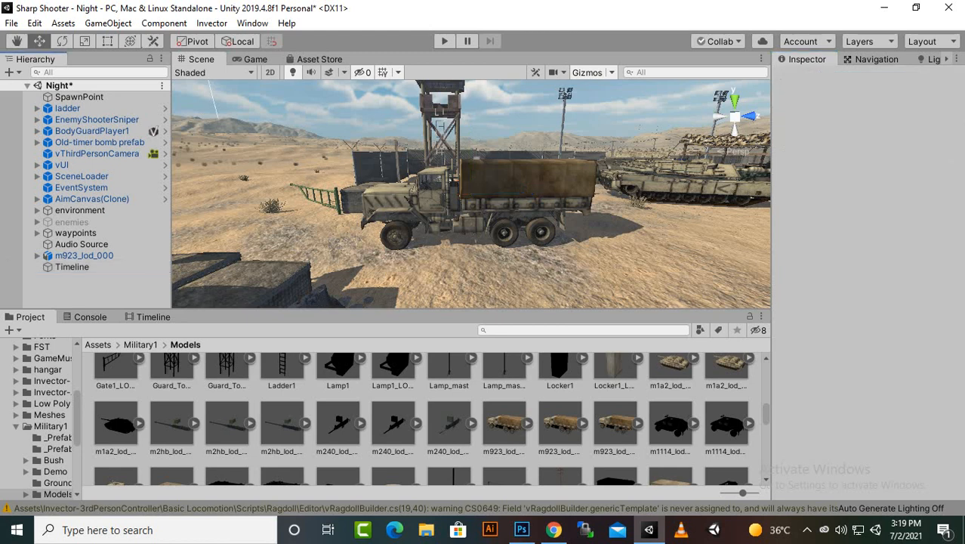
{"action": "left_click", "coordinate": [73, 267]}
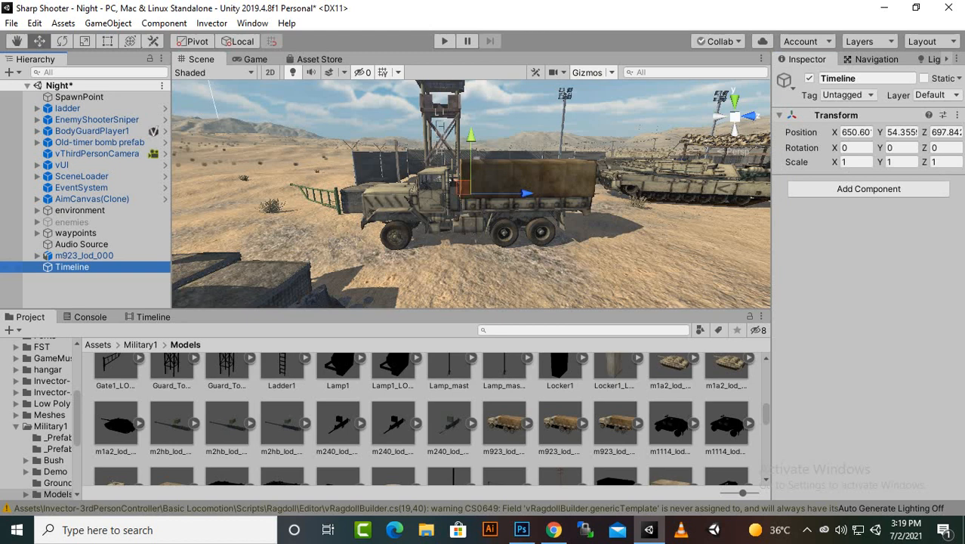
{"action": "left_click", "coordinate": [85, 289]}
{"action": "scroll", "coordinate": [470, 193], "scroll_direction": "down", "scroll_amount": 3}
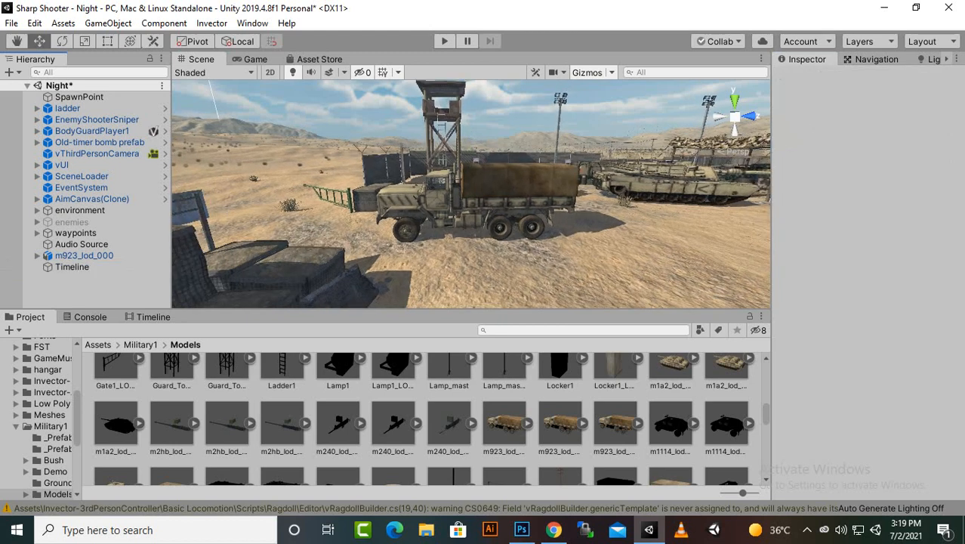
{"action": "left_click_drag", "start_coordinate": [392, 185], "coordinate": [725, 192], "text": "alt"}
{"action": "scroll", "coordinate": [471, 194], "scroll_direction": "down", "scroll_amount": 3}
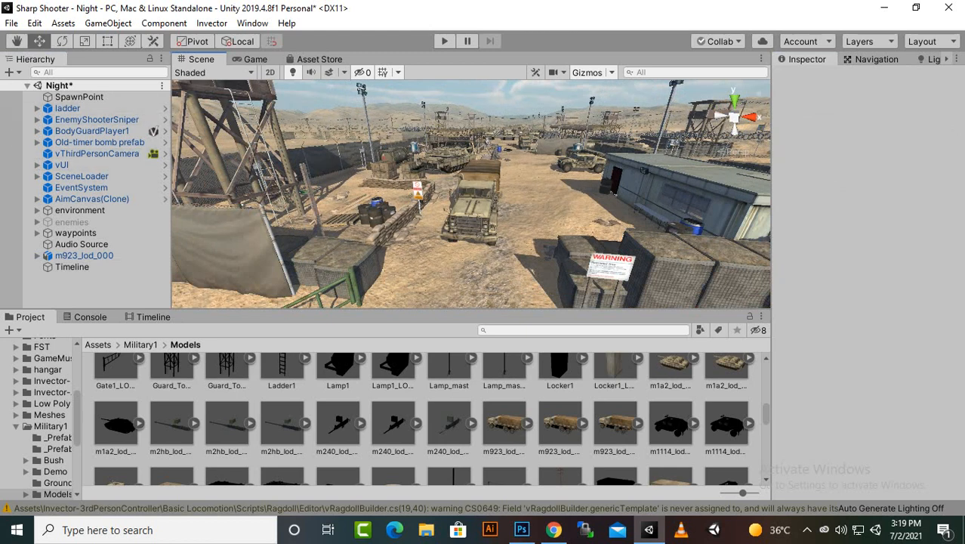
Step: Add a camera at the root level of the Night scene and rename it TimelineCamera
{"action": "right_click", "coordinate": [101, 278]}
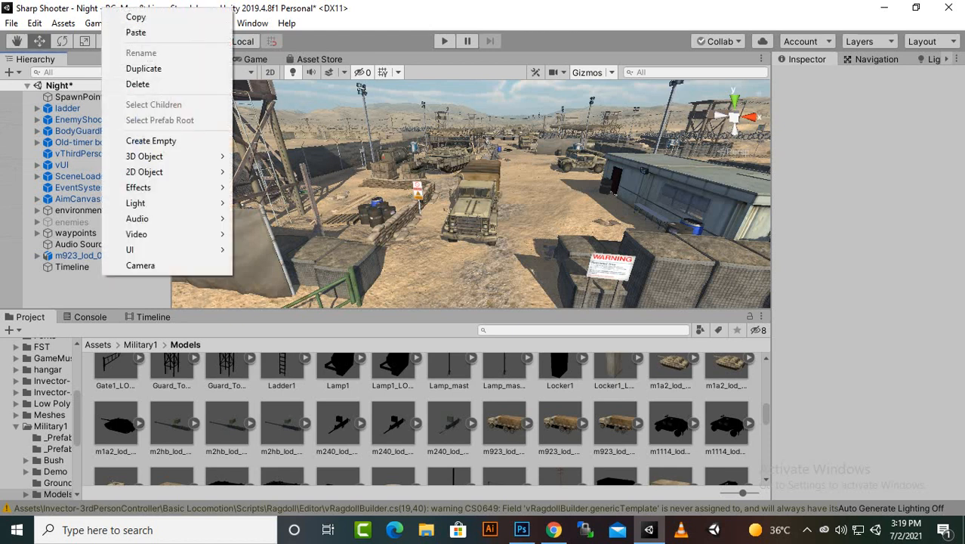
{"action": "left_click", "coordinate": [141, 265]}
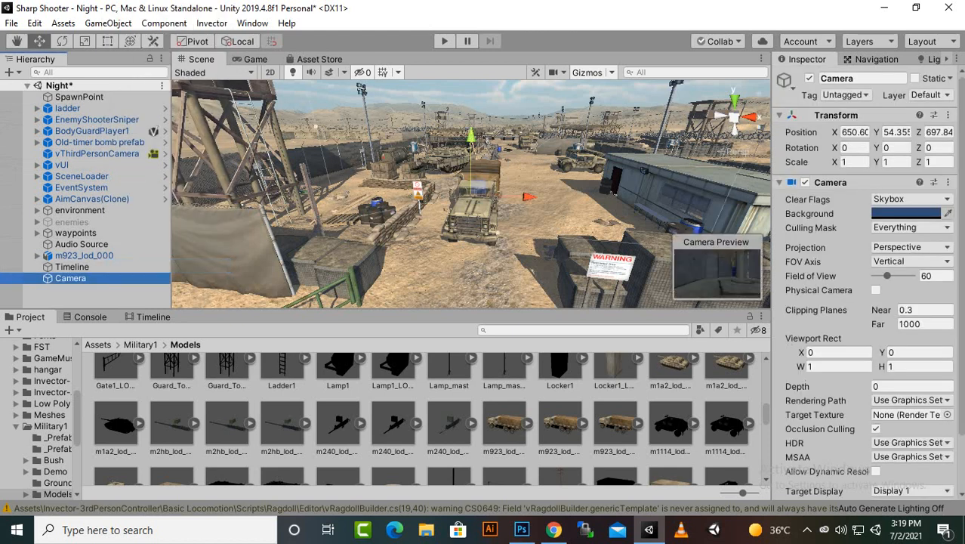
{"action": "right_click", "coordinate": [78, 278]}
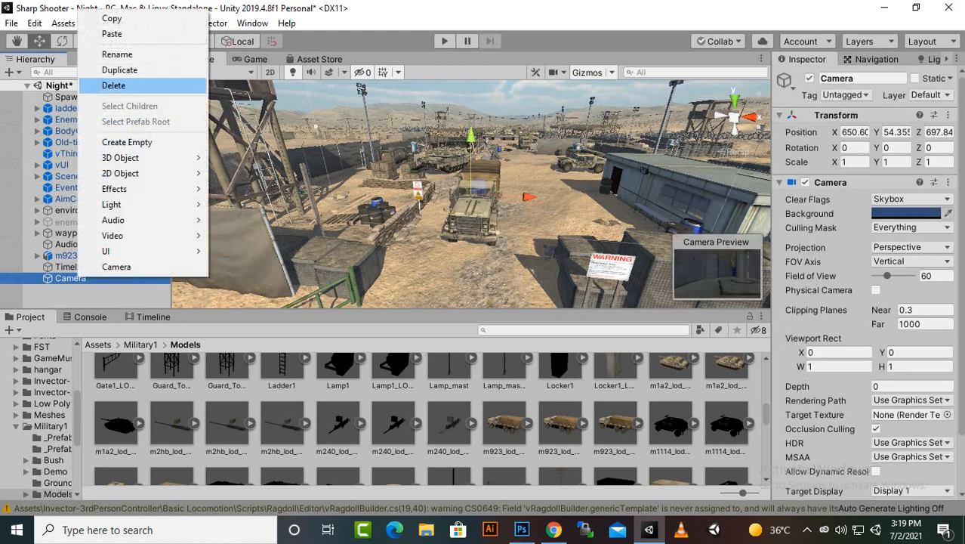
{"action": "left_click", "coordinate": [113, 55]}
{"action": "left_click", "coordinate": [862, 79]}
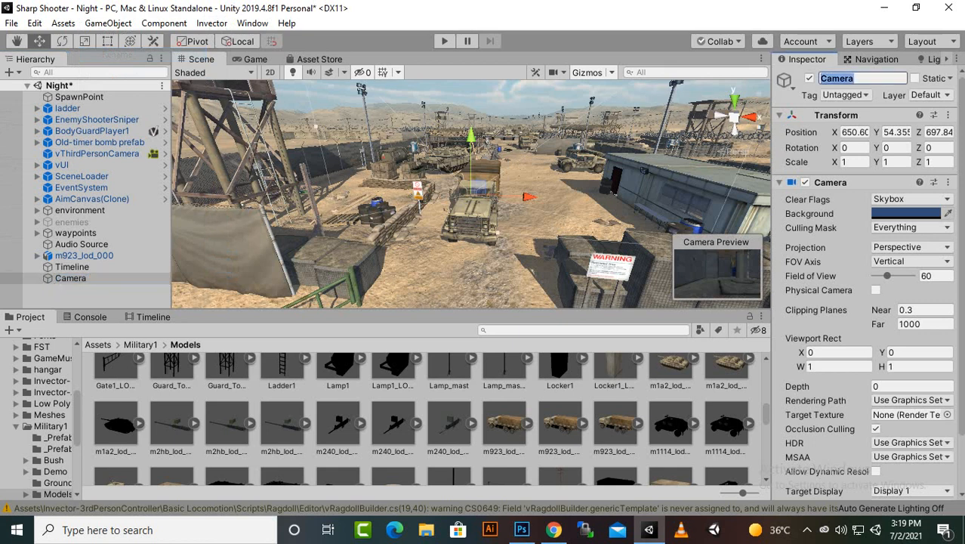
{"action": "left_click", "coordinate": [822, 78]}
{"action": "type", "text": "Timeline"}
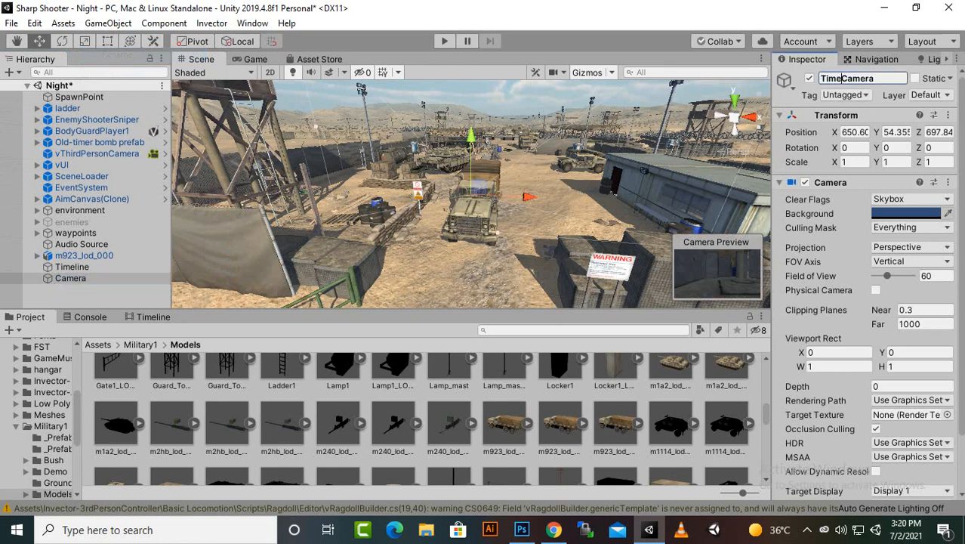
{"action": "key", "text": "Return"}
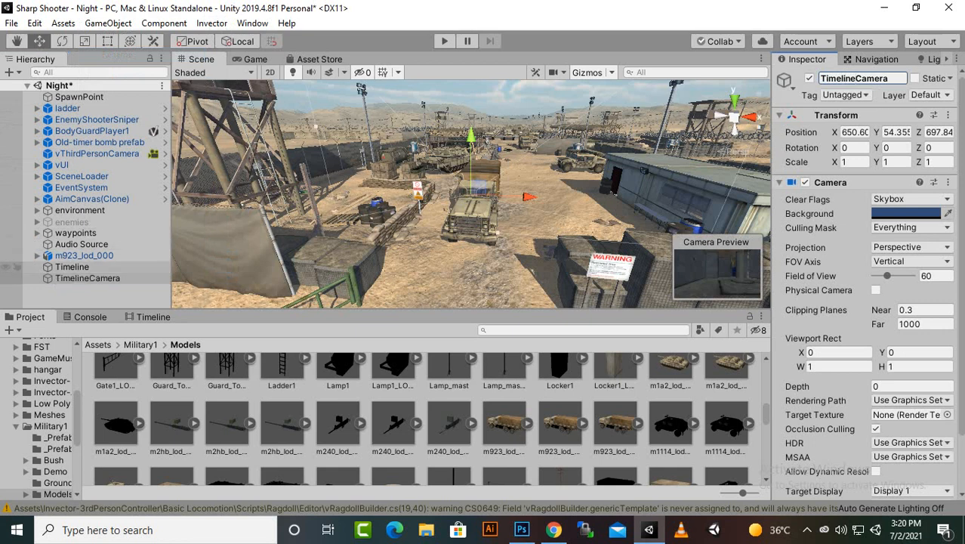
Step: Reorder the Timeline object to the end of the scene hierarchy, below TimelineCamera
{"action": "left_click", "coordinate": [73, 267]}
{"action": "left_click_drag", "start_coordinate": [72, 266], "coordinate": [74, 286]}
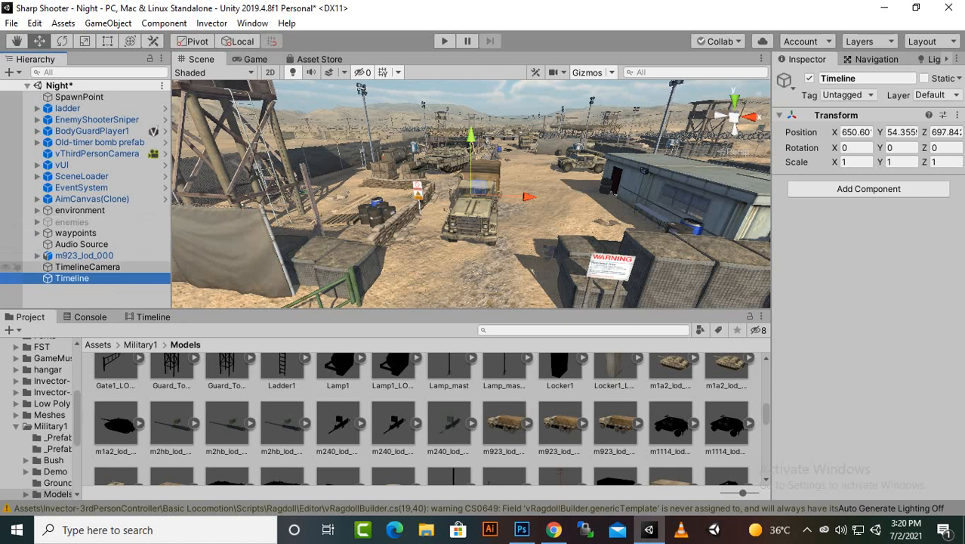
Step: Move TimelineCamera out in front of the truck to about Z 682.77 and raise it to about Y 56.5
{"action": "left_click", "coordinate": [87, 266]}
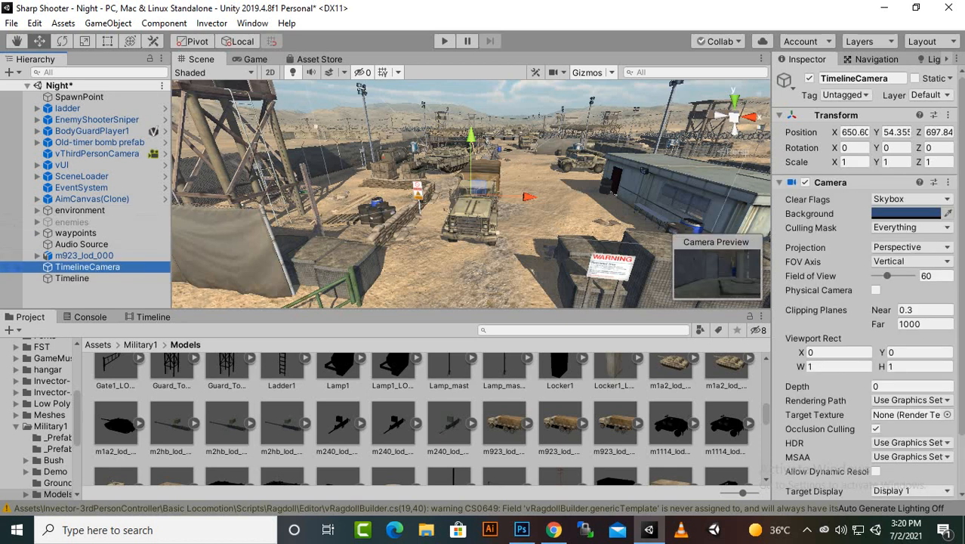
{"action": "scroll", "coordinate": [471, 195], "scroll_direction": "down", "scroll_amount": 3}
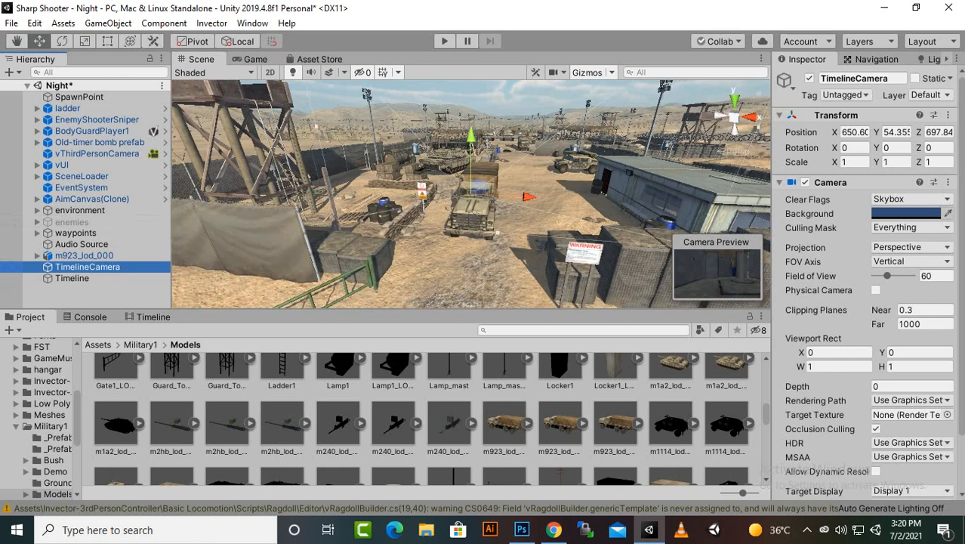
{"action": "left_click_drag", "start_coordinate": [561, 185], "coordinate": [374, 183], "text": "alt"}
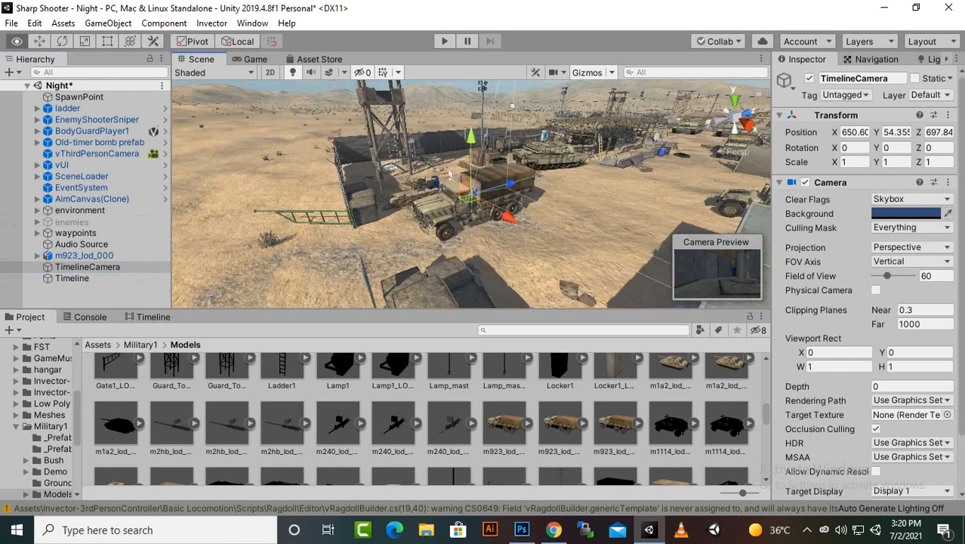
{"action": "left_click_drag", "start_coordinate": [512, 183], "coordinate": [499, 187]}
{"action": "left_click_drag", "start_coordinate": [385, 217], "coordinate": [341, 220]}
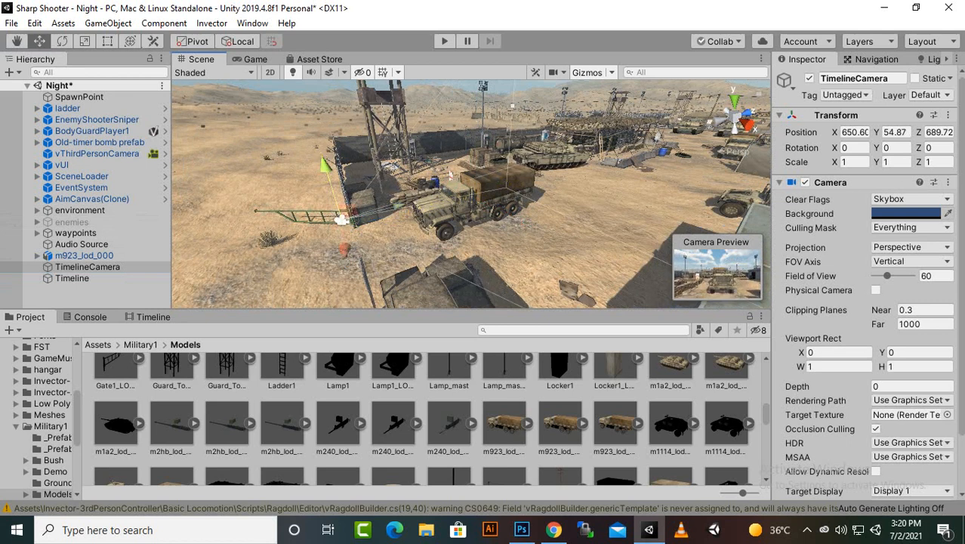
{"action": "left_click_drag", "start_coordinate": [417, 202], "coordinate": [200, 255]}
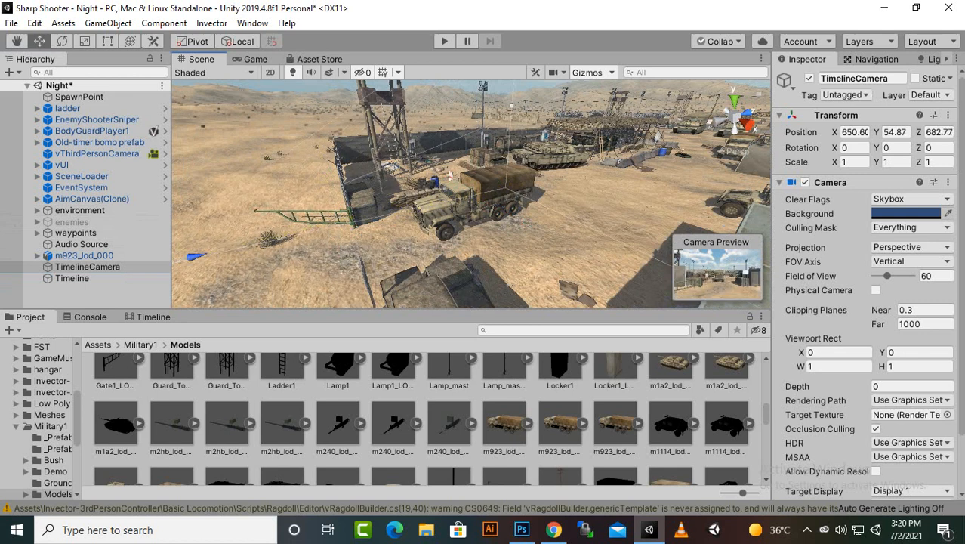
{"action": "scroll", "coordinate": [471, 194], "scroll_direction": "down", "scroll_amount": 1}
{"action": "scroll", "coordinate": [471, 194], "scroll_direction": "down", "scroll_amount": 2}
{"action": "left_click_drag", "start_coordinate": [217, 192], "coordinate": [204, 167]}
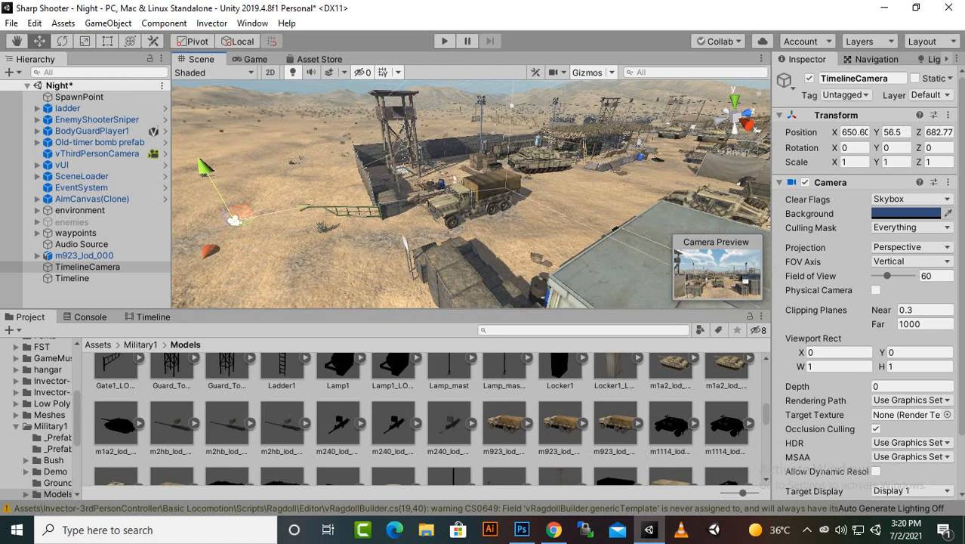
Step: Create a Director component and timeline asset for the Timeline object, saved as TimelineTimeline.playable in the project's Assets folder
{"action": "left_click", "coordinate": [19, 277]}
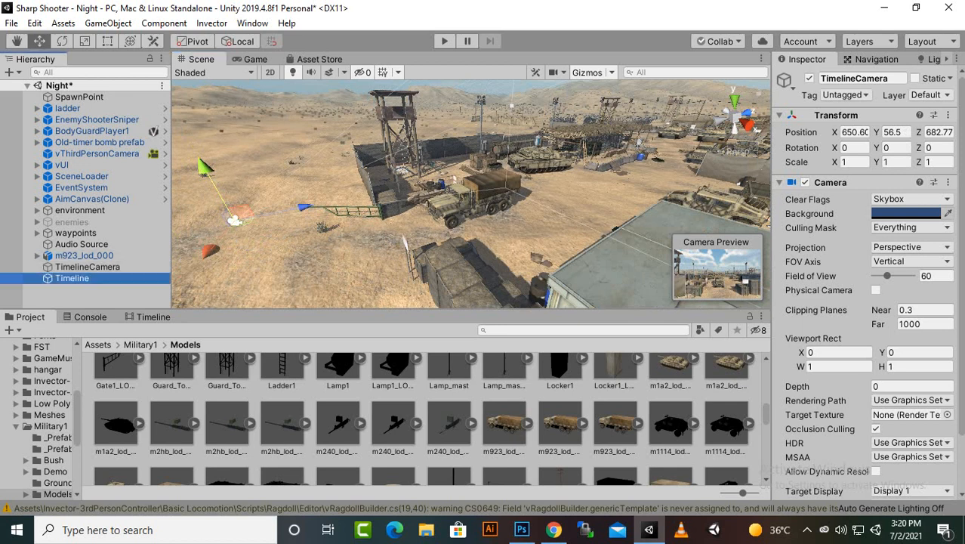
{"action": "left_click", "coordinate": [154, 316]}
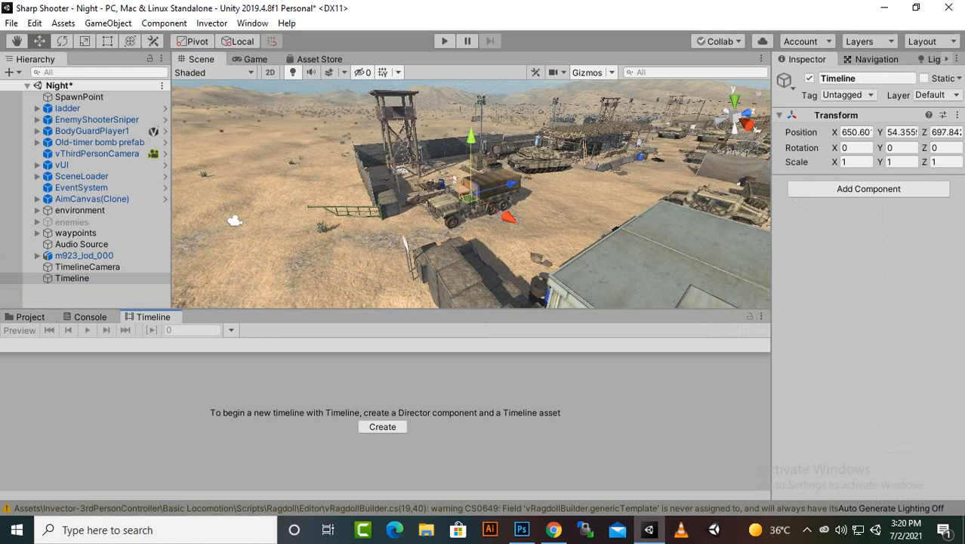
{"action": "left_click", "coordinate": [382, 427]}
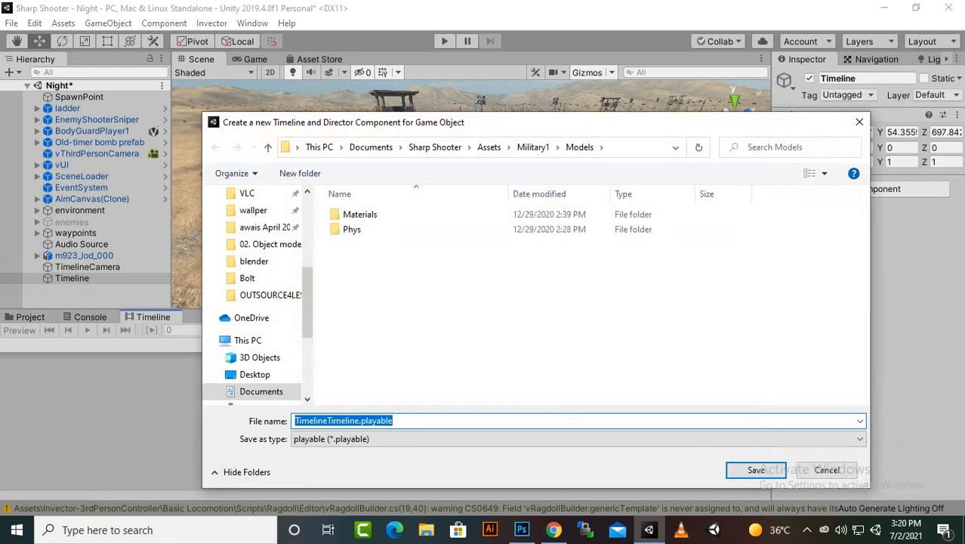
{"action": "left_click", "coordinate": [489, 147]}
{"action": "scroll", "coordinate": [357, 263], "scroll_direction": "down", "scroll_amount": 3}
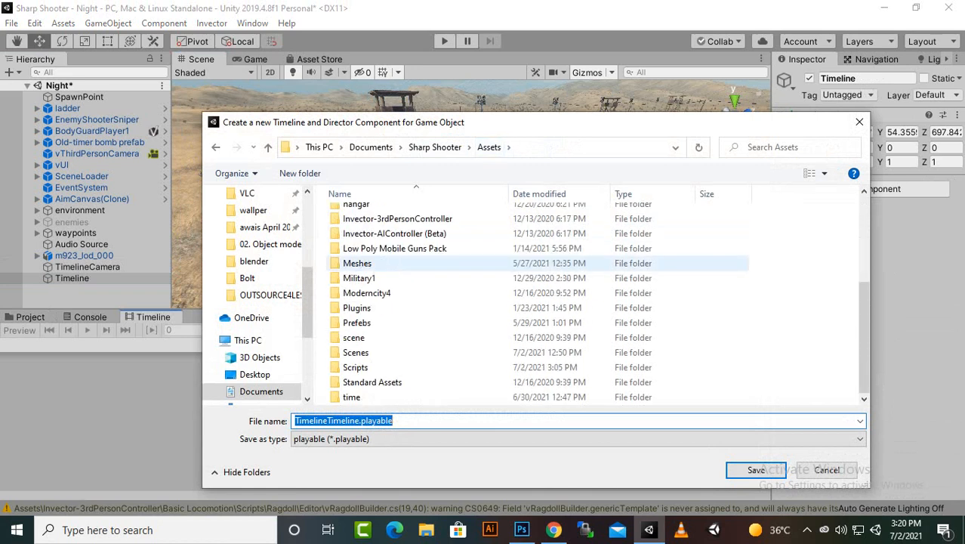
{"action": "scroll", "coordinate": [357, 263], "scroll_direction": "up", "scroll_amount": 3}
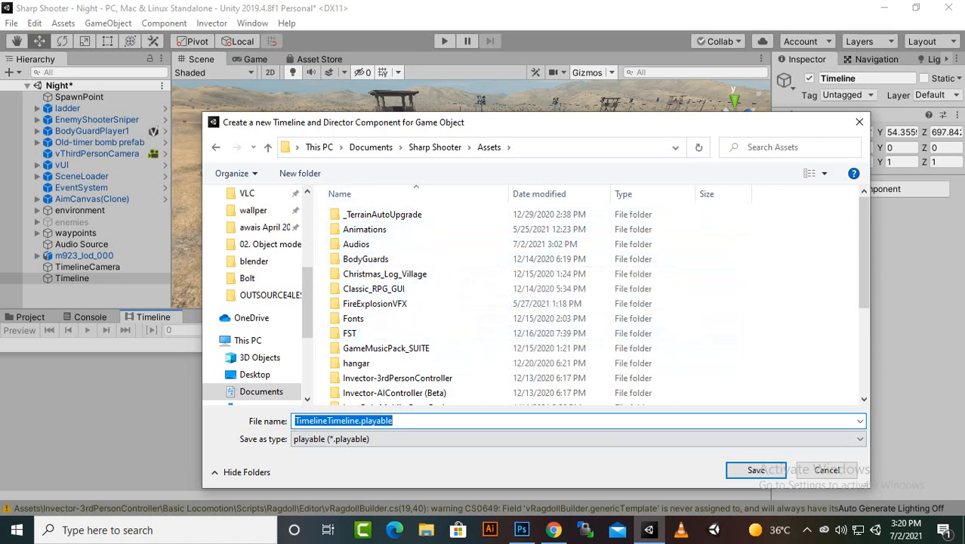
{"action": "left_click", "coordinate": [756, 469]}
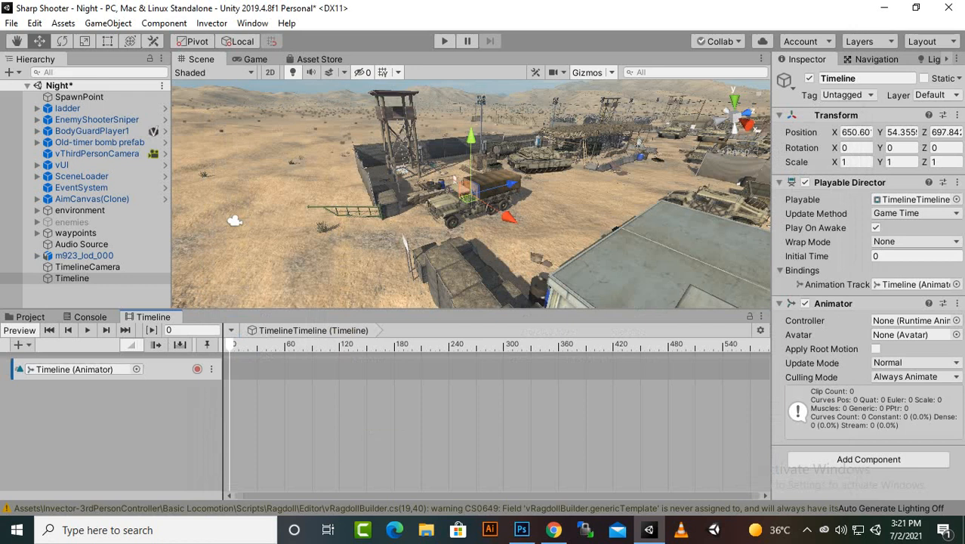
Step: Add a second animation track to the TimelineTimeline timeline
{"action": "right_click", "coordinate": [113, 385]}
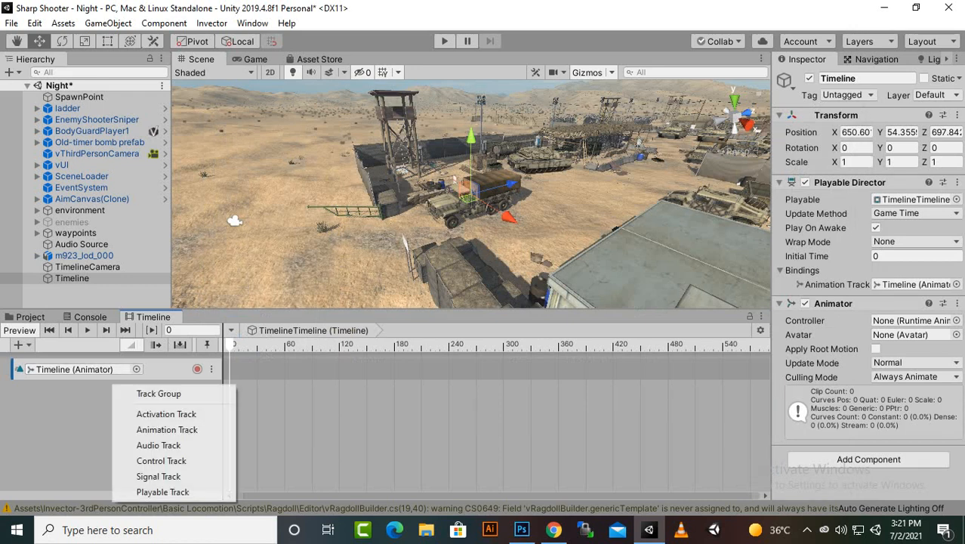
{"action": "left_click", "coordinate": [166, 429]}
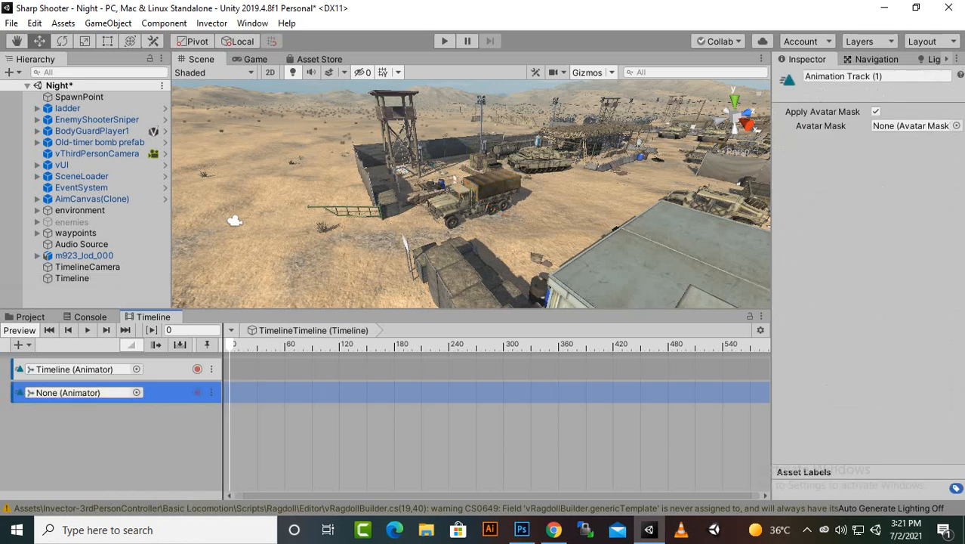
{"action": "left_click", "coordinate": [84, 255]}
{"action": "left_click_drag", "start_coordinate": [84, 255], "coordinate": [84, 394]}
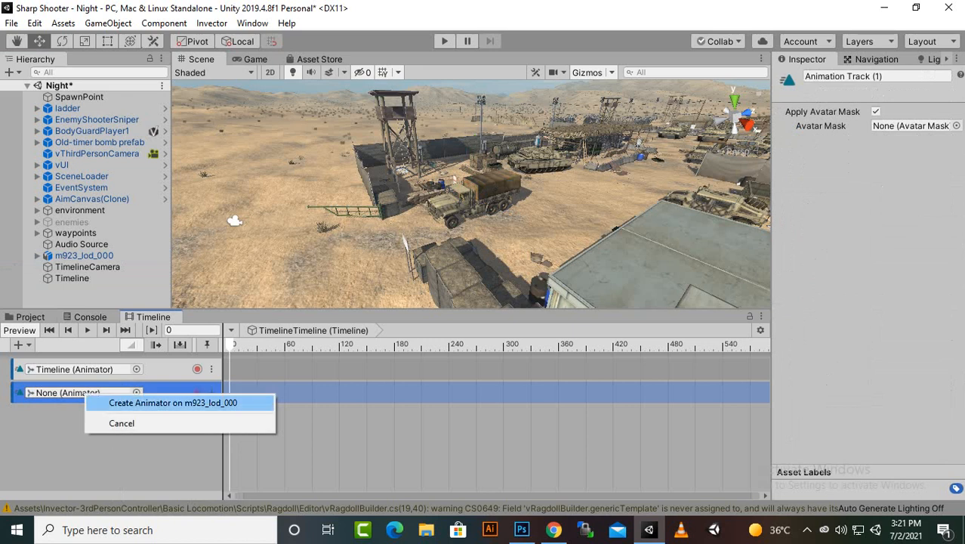
{"action": "left_click", "coordinate": [84, 255]}
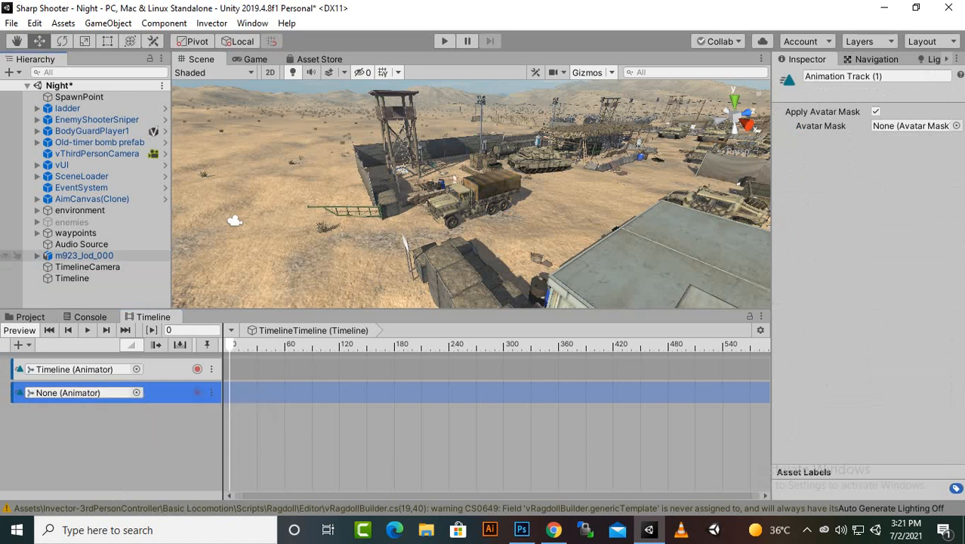
Step: Add an Animator component to the truck m923_lod_000
{"action": "left_click", "coordinate": [84, 255]}
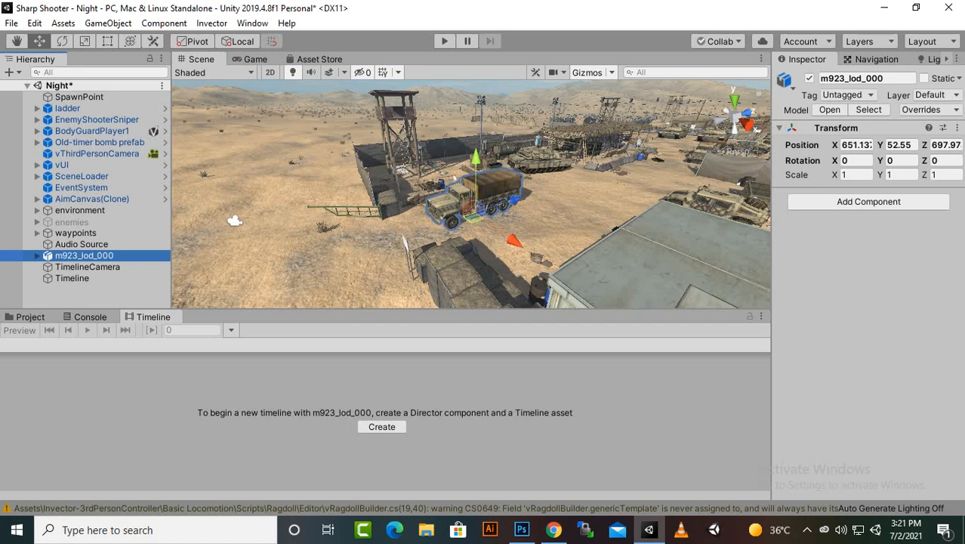
{"action": "left_click", "coordinate": [868, 202]}
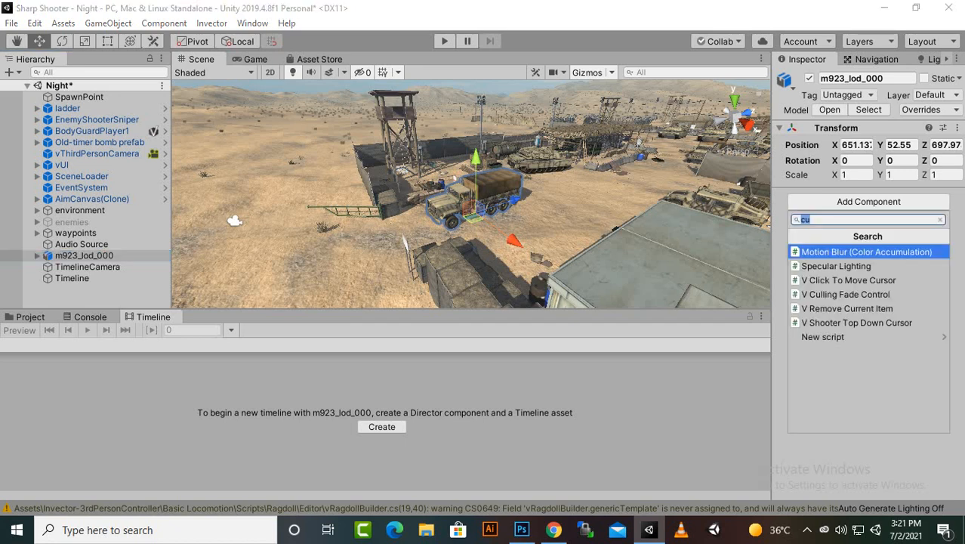
{"action": "type", "text": "ani"}
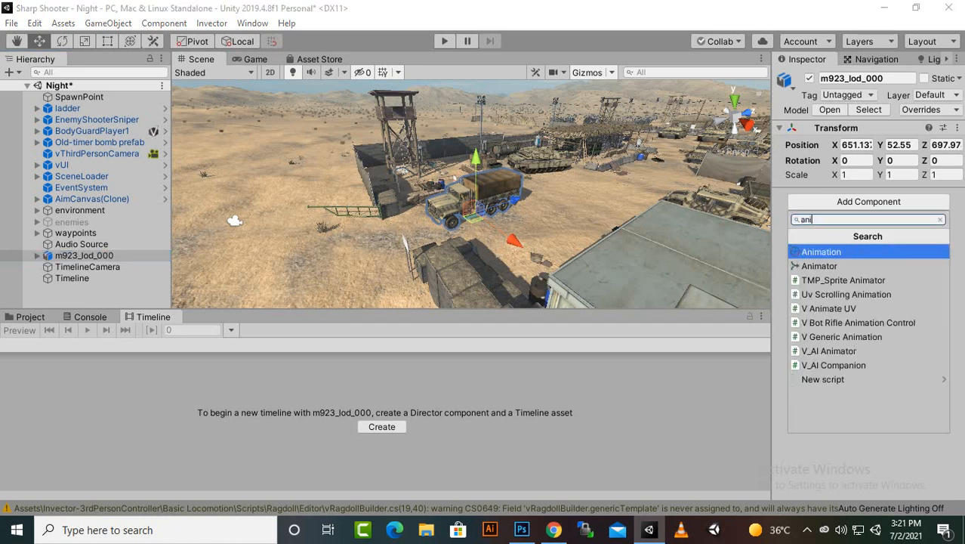
{"action": "key", "text": "Down"}
{"action": "key", "text": "Return"}
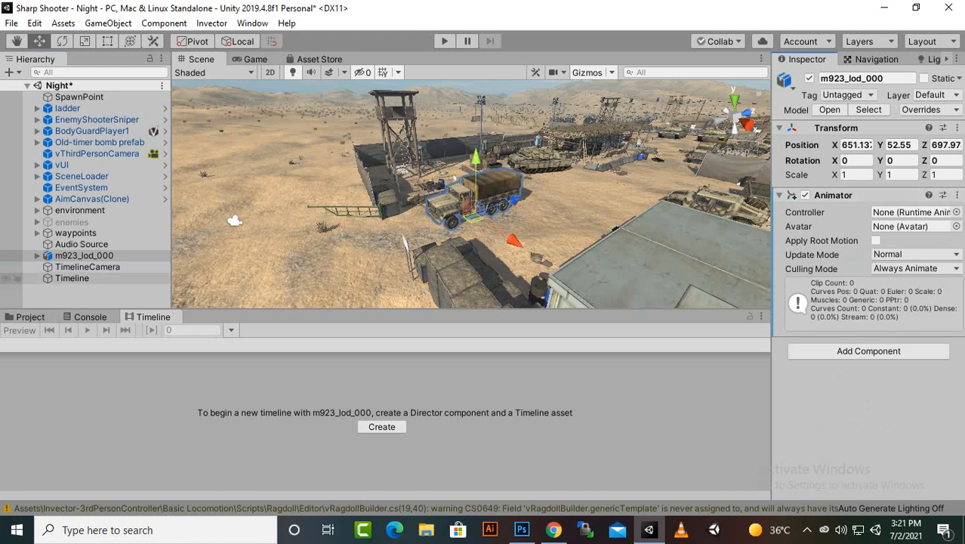
Step: Add an Animator component to TimelineCamera
{"action": "left_click", "coordinate": [11, 267]}
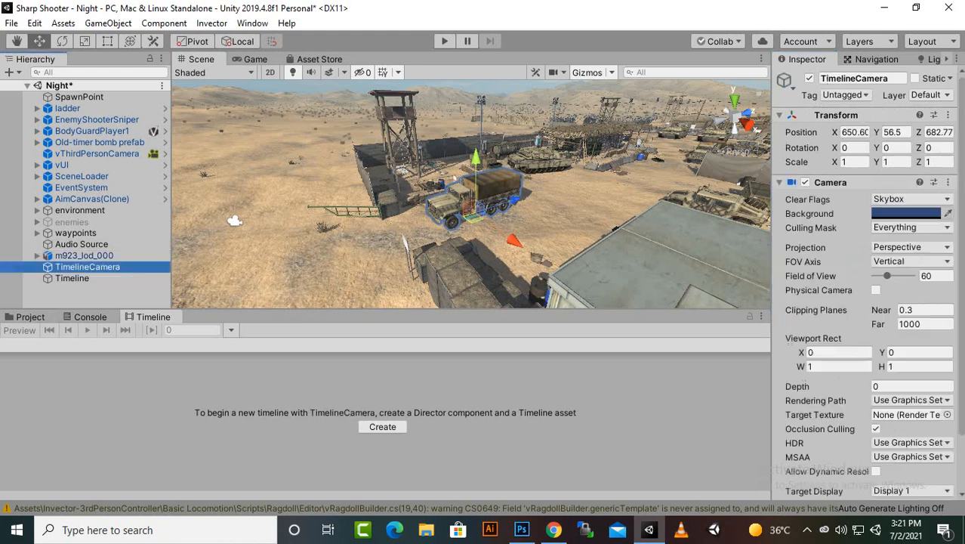
{"action": "scroll", "coordinate": [868, 302], "scroll_direction": "down", "scroll_amount": 3}
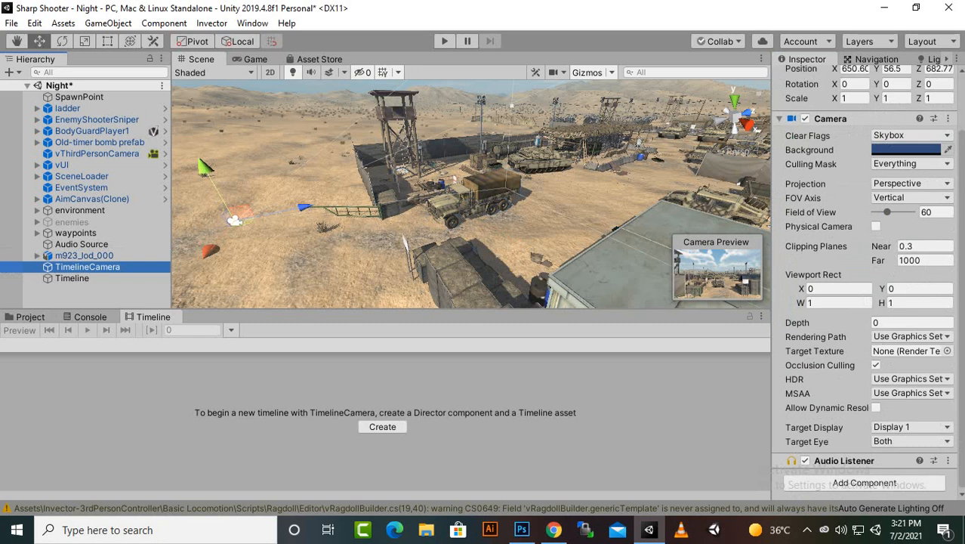
{"action": "left_click", "coordinate": [864, 482]}
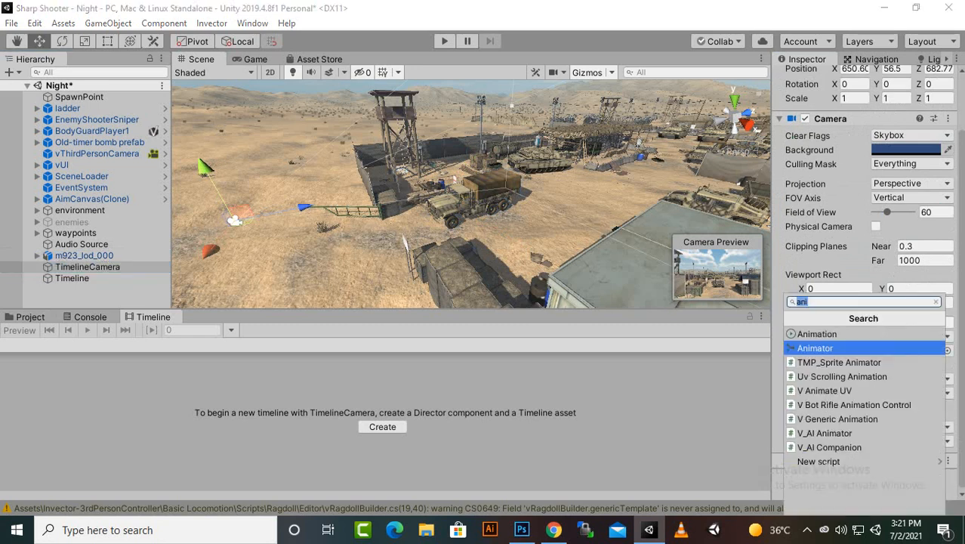
{"action": "key", "text": "Return"}
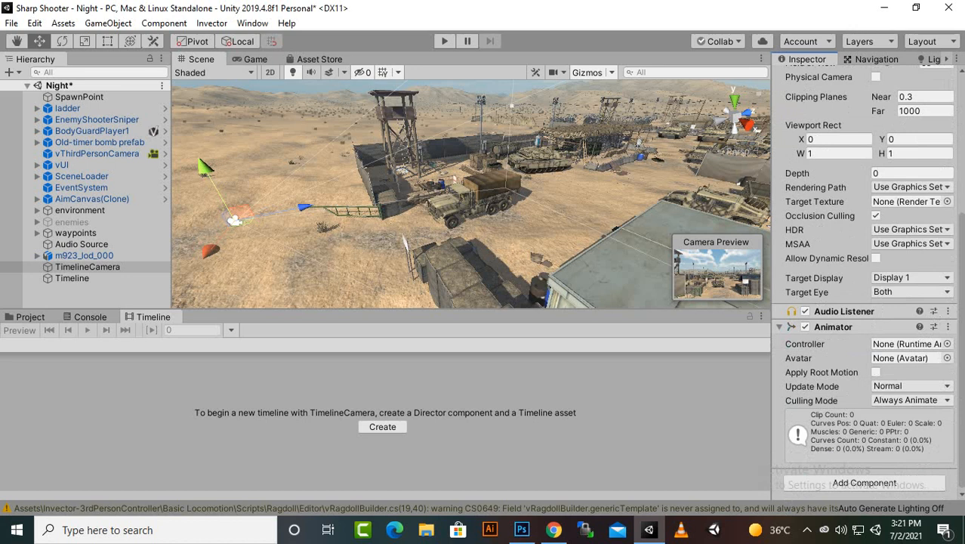
Step: Bind the truck m923_lod_000 to the unassigned animation track of the Timeline object and start recording on that track
{"action": "left_click", "coordinate": [71, 278]}
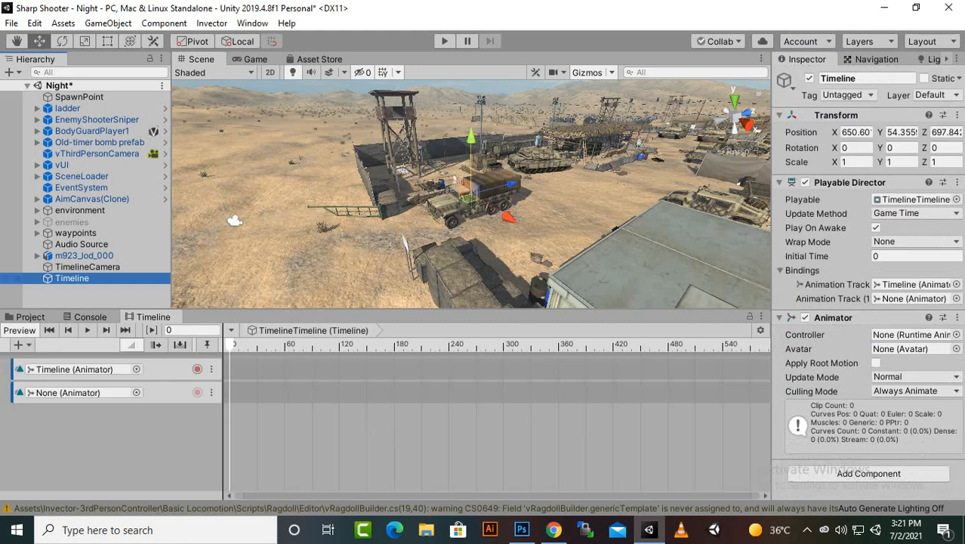
{"action": "left_click_drag", "start_coordinate": [84, 255], "coordinate": [85, 392]}
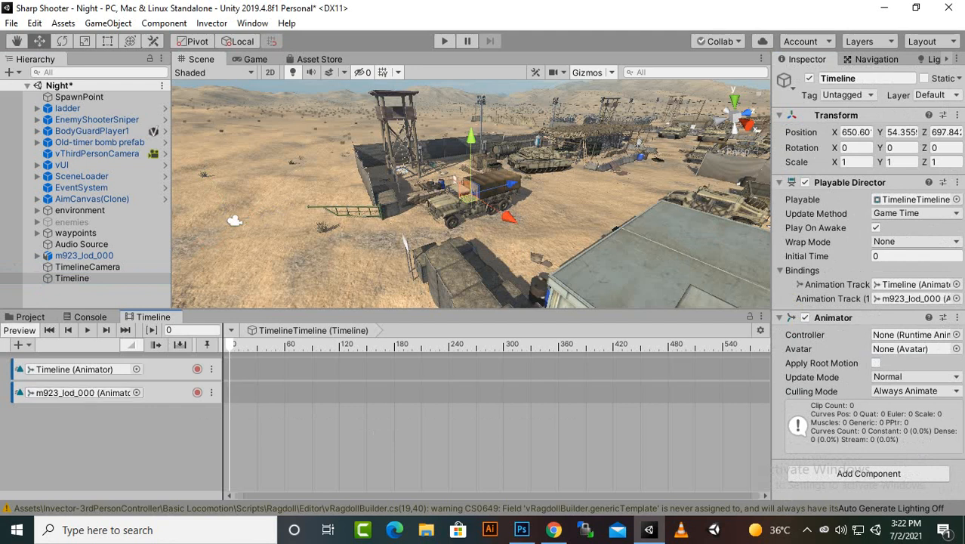
{"action": "left_click_drag", "start_coordinate": [234, 221], "coordinate": [267, 217], "text": "alt"}
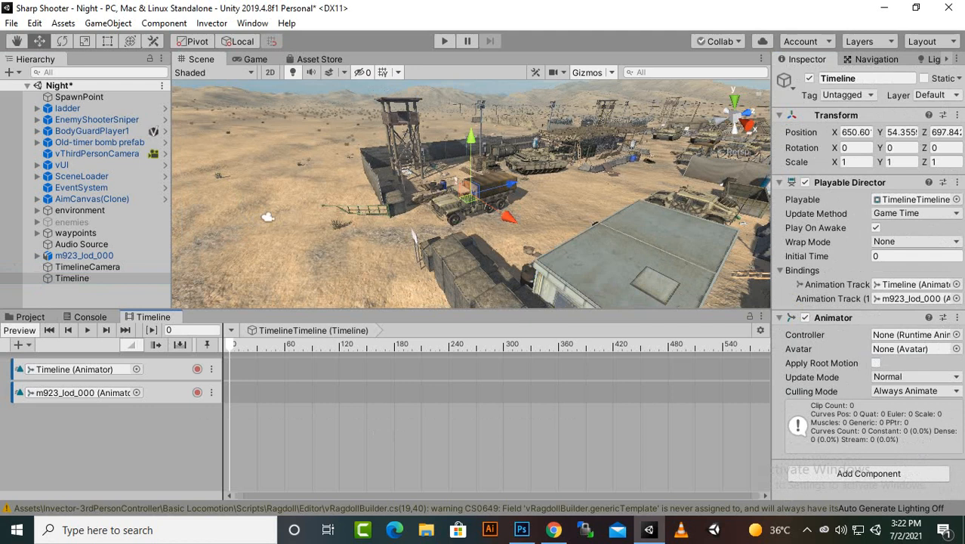
{"action": "left_click", "coordinate": [197, 393]}
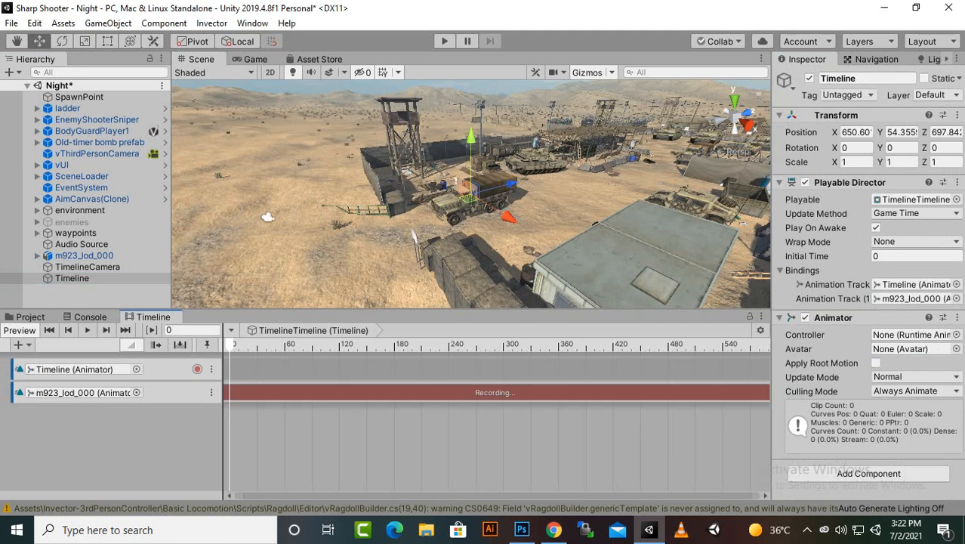
Step: Record a starting keyframe for the truck m923_lod_000 at frame 0 by moving it to Z position about 697.16
{"action": "left_click_drag", "start_coordinate": [511, 183], "coordinate": [498, 188]}
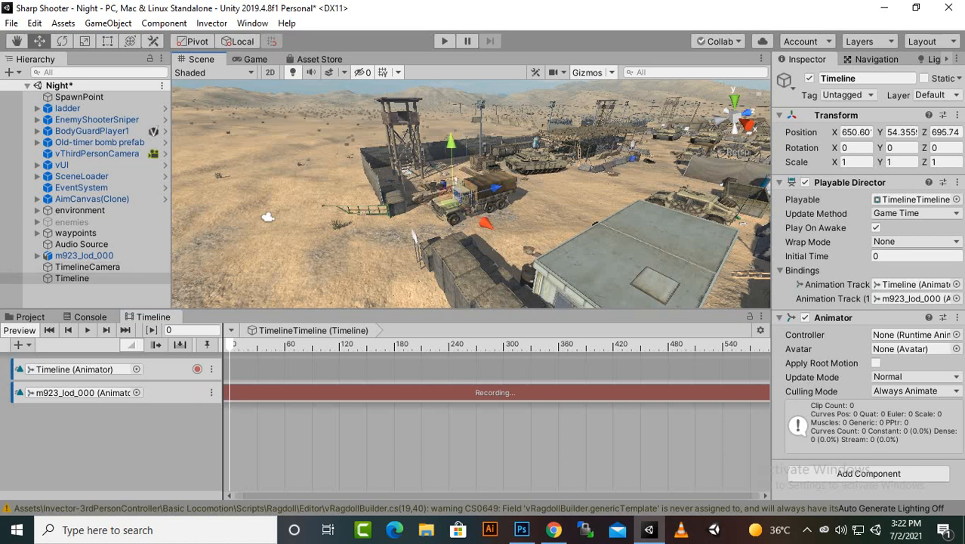
{"action": "left_click", "coordinate": [86, 267]}
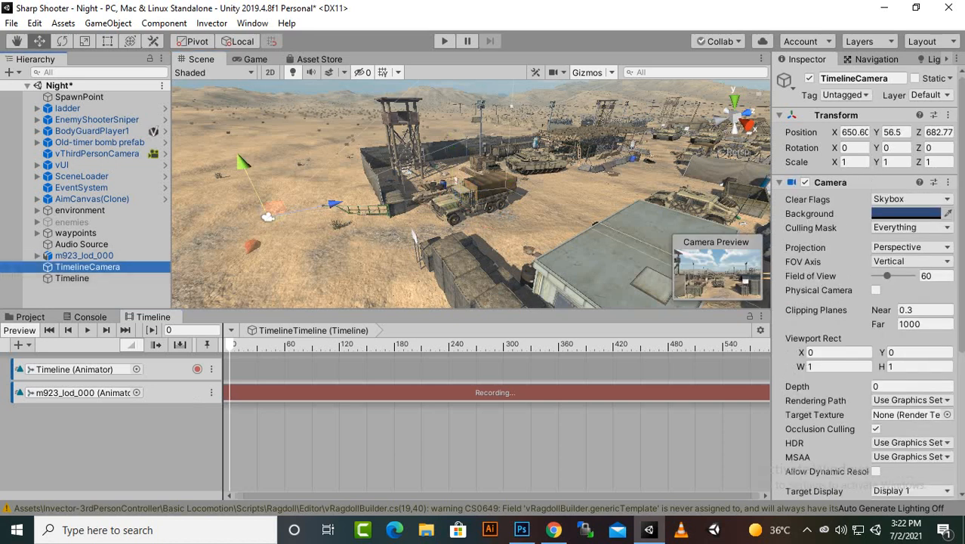
{"action": "left_click", "coordinate": [84, 256]}
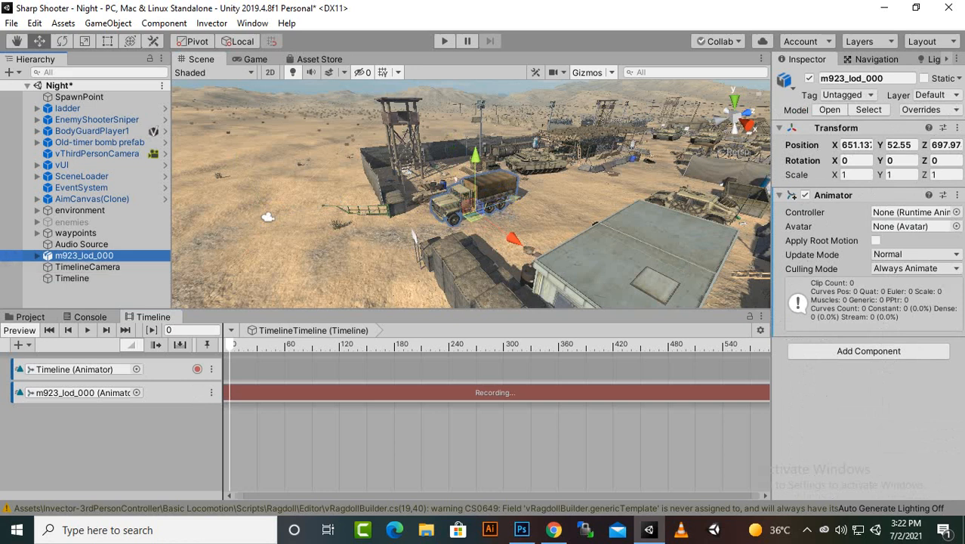
{"action": "left_click_drag", "start_coordinate": [514, 198], "coordinate": [507, 200]}
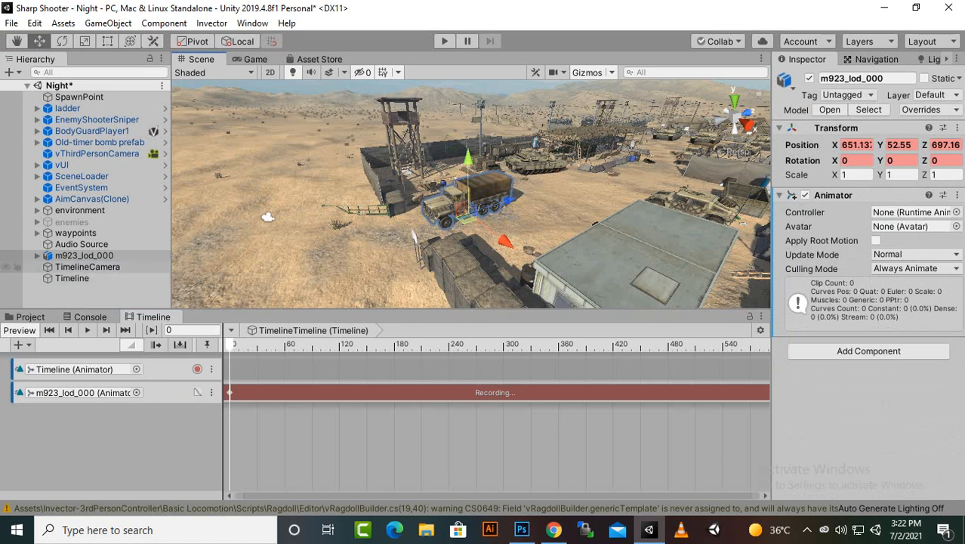
Step: Record a truck keyframe at frame 241 by moving it forward to Z about 682.28 and turning it to Y rotation about 7.06
{"action": "left_click", "coordinate": [450, 344]}
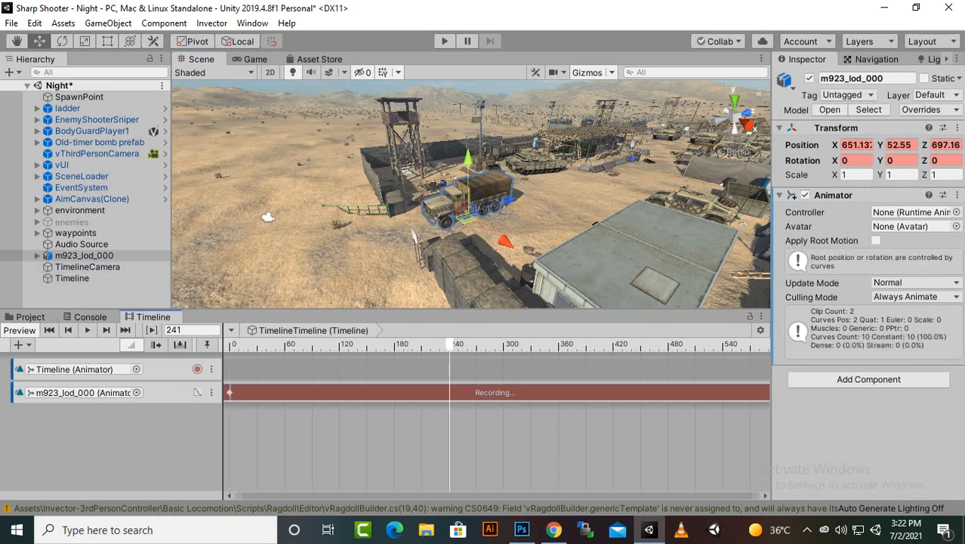
{"action": "left_click_drag", "start_coordinate": [268, 217], "coordinate": [318, 212], "text": "alt"}
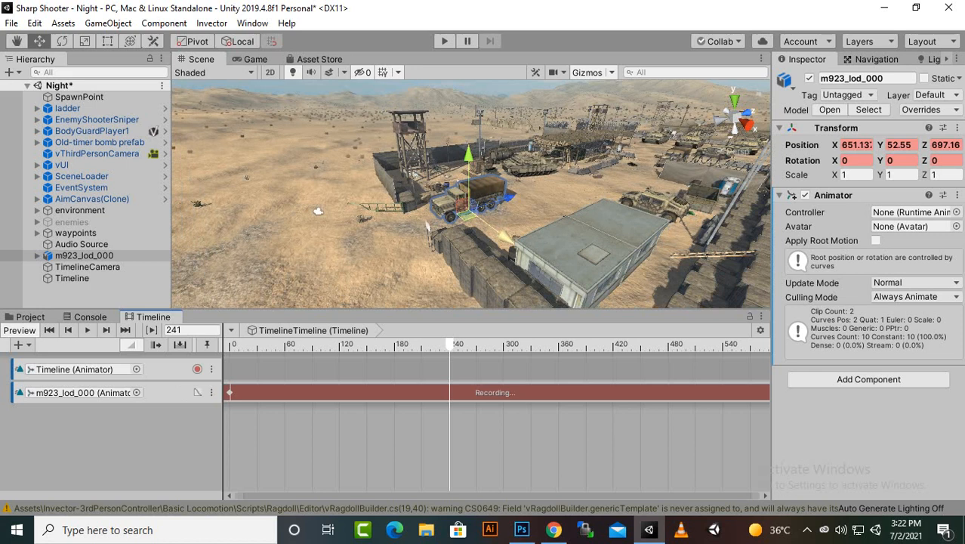
{"action": "left_click_drag", "start_coordinate": [510, 195], "coordinate": [384, 236]}
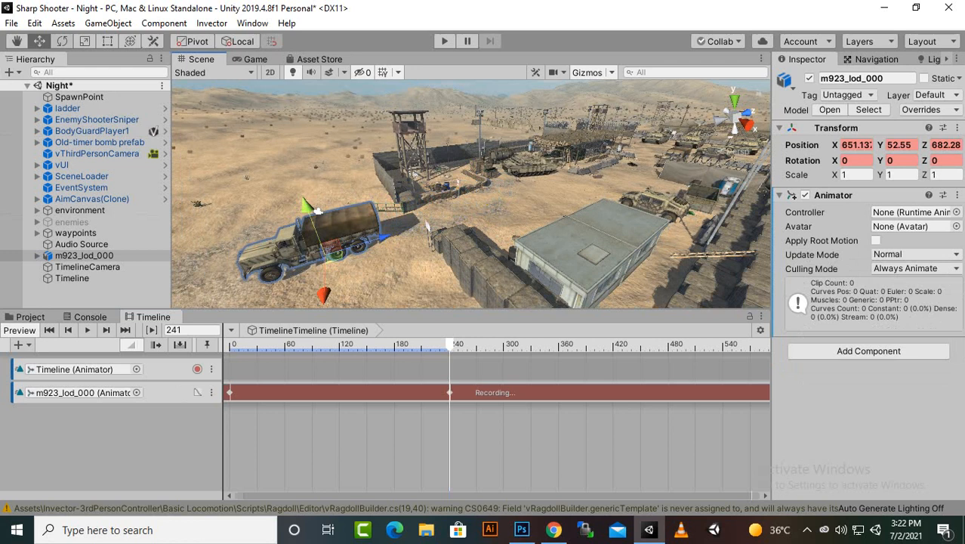
{"action": "left_click", "coordinate": [62, 40]}
{"action": "left_click_drag", "start_coordinate": [367, 273], "coordinate": [355, 280]}
Step: Record a truck keyframe at frame 420 by moving it to about X 649.99, Z 673.03
{"action": "scroll", "coordinate": [355, 280], "scroll_direction": "down", "scroll_amount": 3}
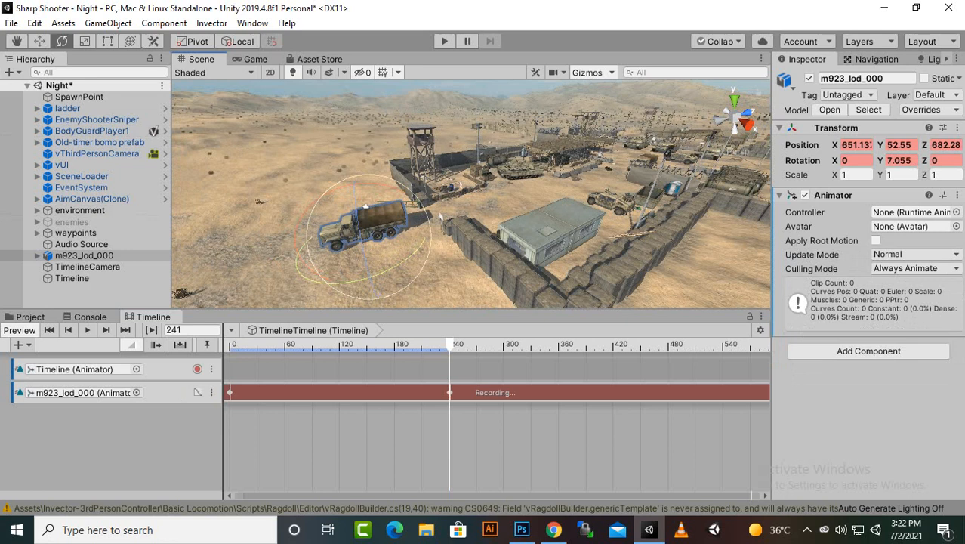
{"action": "left_click", "coordinate": [614, 345]}
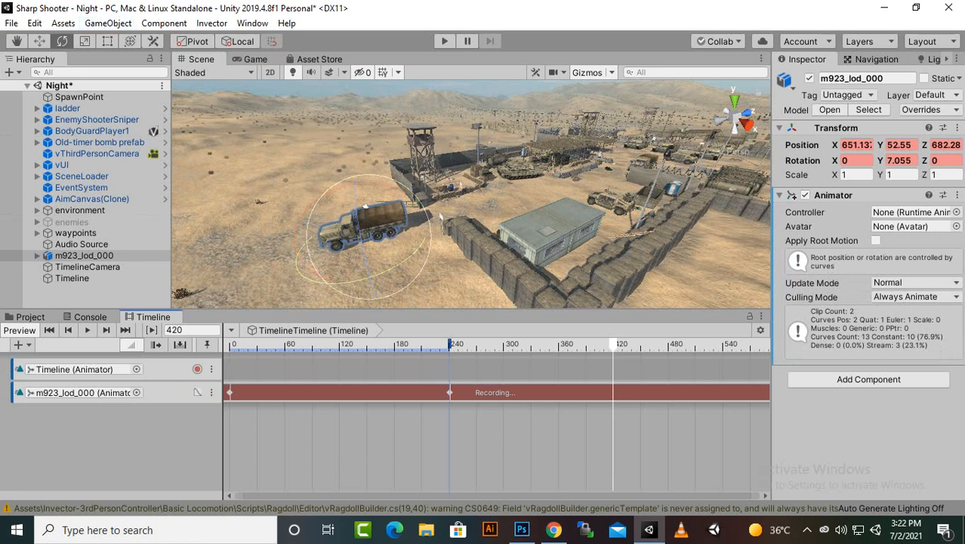
{"action": "key", "text": "w"}
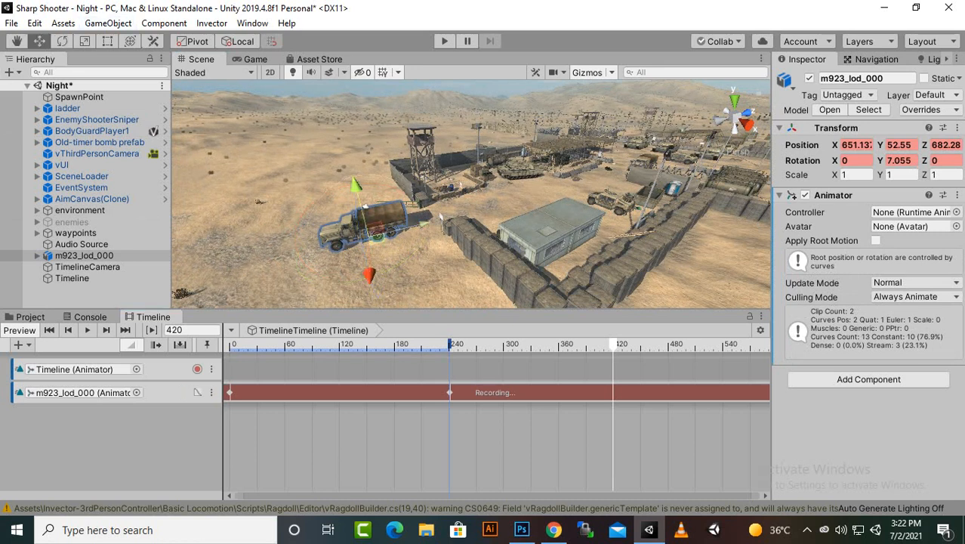
{"action": "left_click_drag", "start_coordinate": [369, 276], "coordinate": [263, 301]}
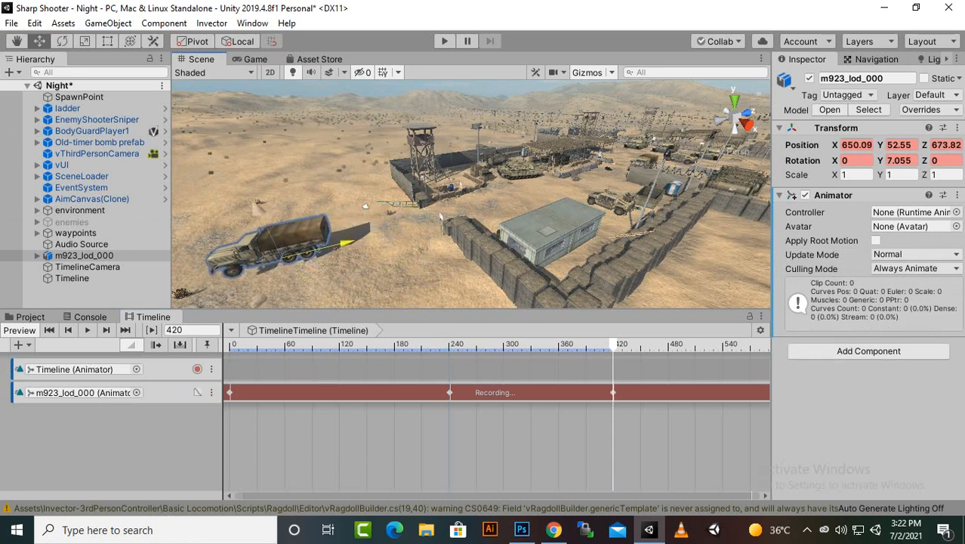
{"action": "left_click_drag", "start_coordinate": [346, 243], "coordinate": [331, 246]}
Step: At frame 420, turn the truck to Y rotation about 18.59 and lower it to Y position about 51.61
{"action": "scroll", "coordinate": [330, 246], "scroll_direction": "down", "scroll_amount": 3}
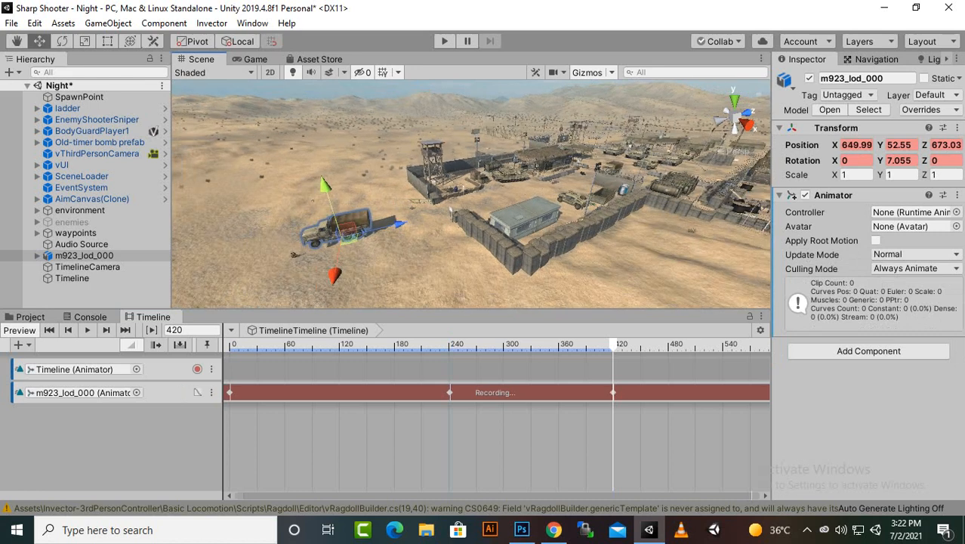
{"action": "left_click_drag", "start_coordinate": [355, 227], "coordinate": [609, 147], "text": "alt"}
{"action": "scroll", "coordinate": [472, 194], "scroll_direction": "up", "scroll_amount": 4}
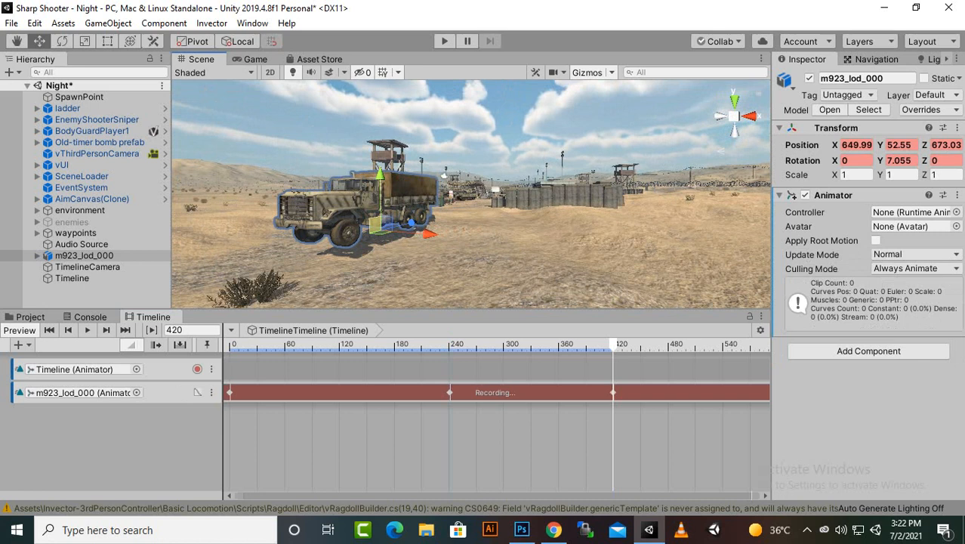
{"action": "key", "text": "e"}
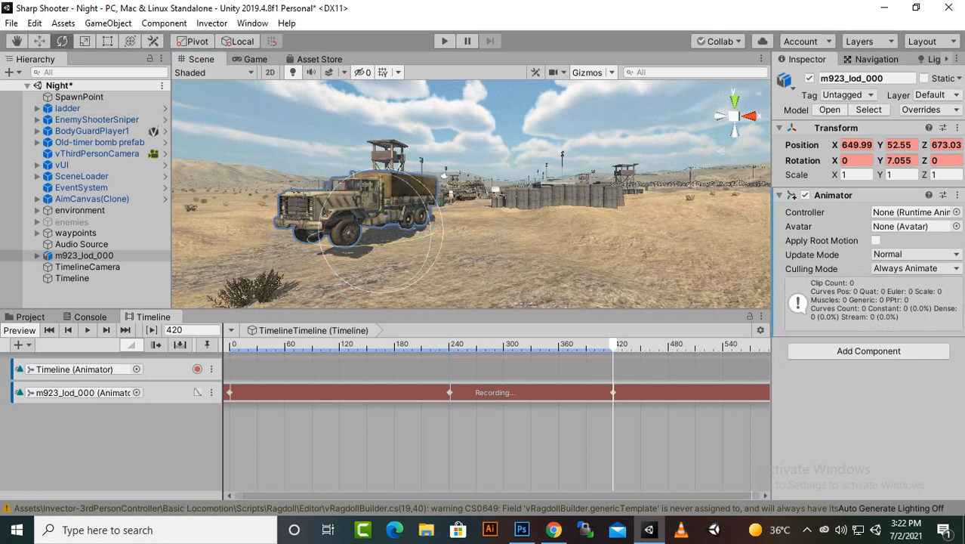
{"action": "left_click_drag", "start_coordinate": [416, 241], "coordinate": [391, 244]}
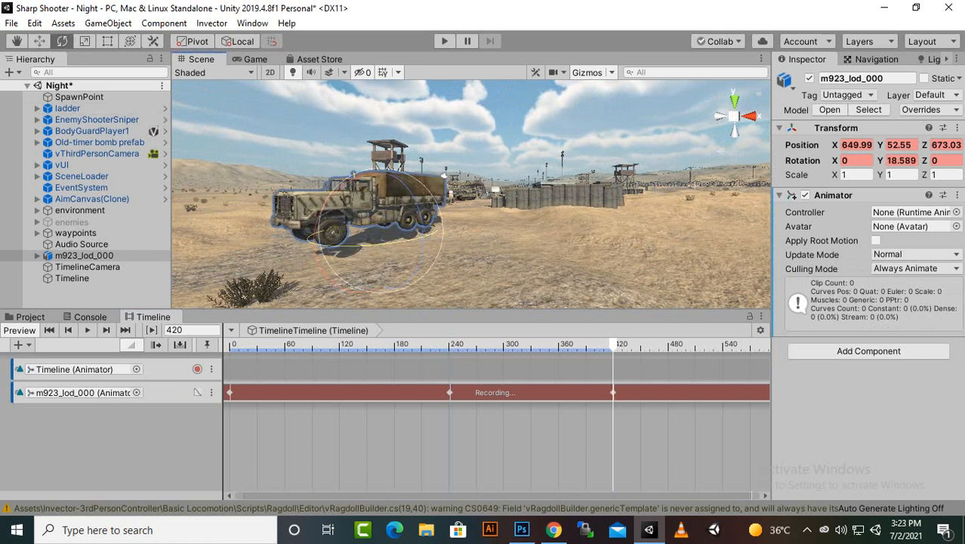
{"action": "key", "text": "w"}
{"action": "left_click_drag", "start_coordinate": [380, 176], "coordinate": [380, 191]}
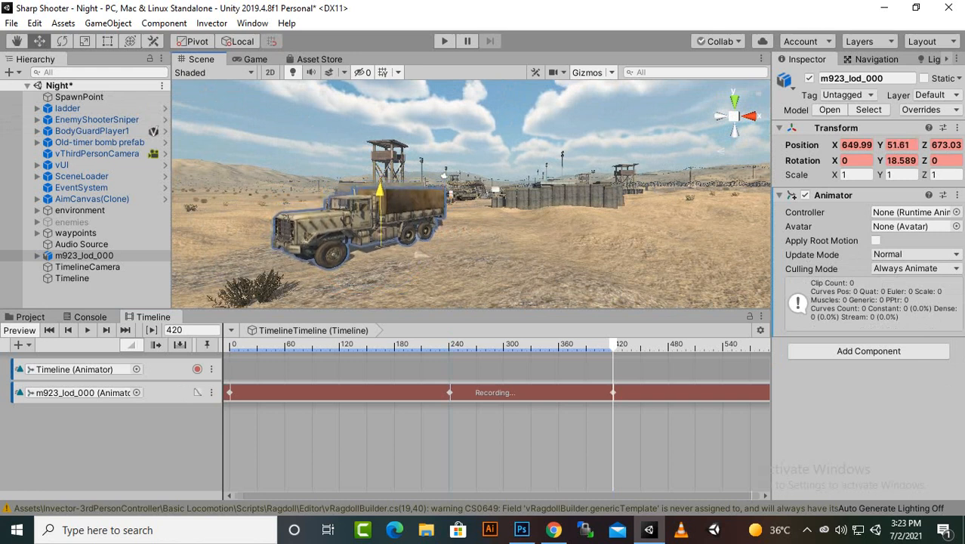
Step: Record a truck keyframe at frame 601 by moving it to about X 646.46, Y 51.37, Z 662.54
{"action": "scroll", "coordinate": [408, 211], "scroll_direction": "down", "scroll_amount": 3}
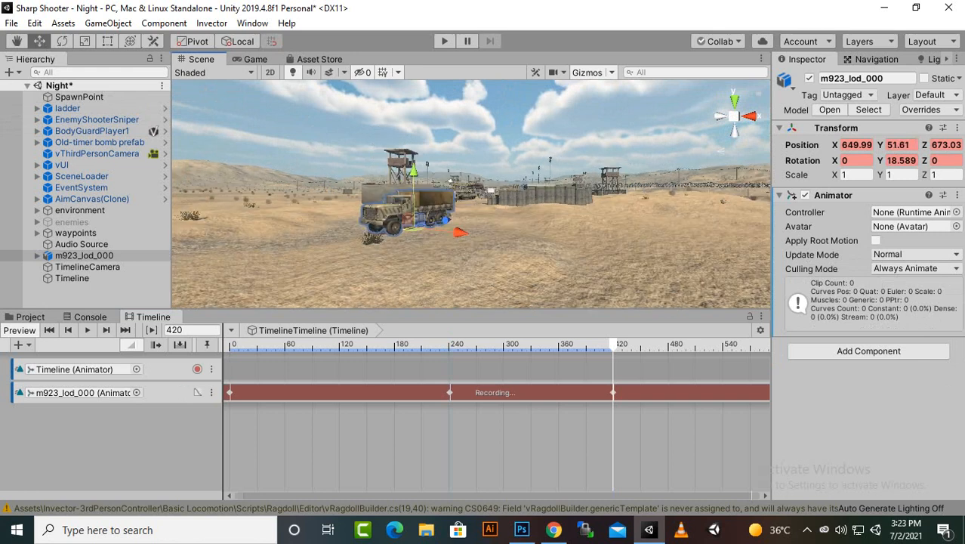
{"action": "scroll", "coordinate": [495, 423], "scroll_direction": "down", "scroll_amount": 4}
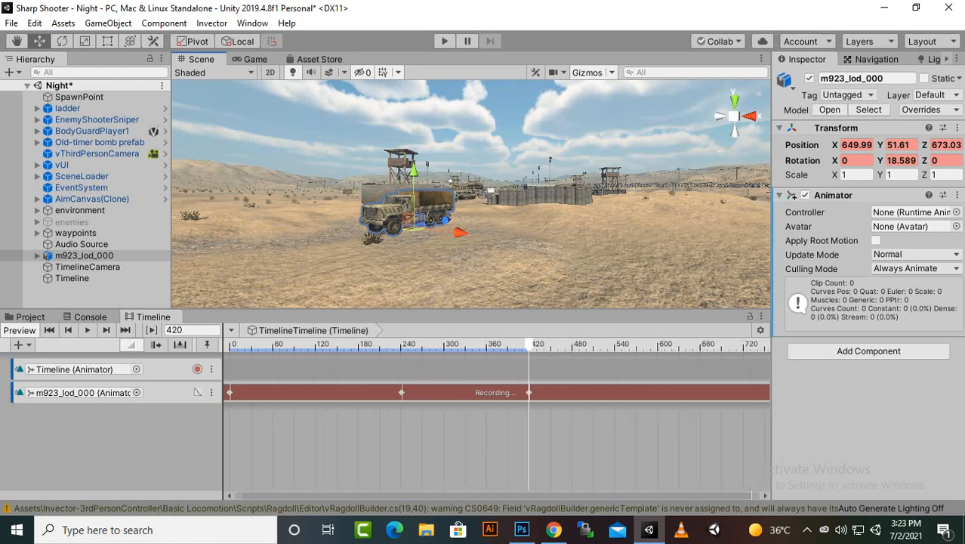
{"action": "left_click", "coordinate": [658, 345]}
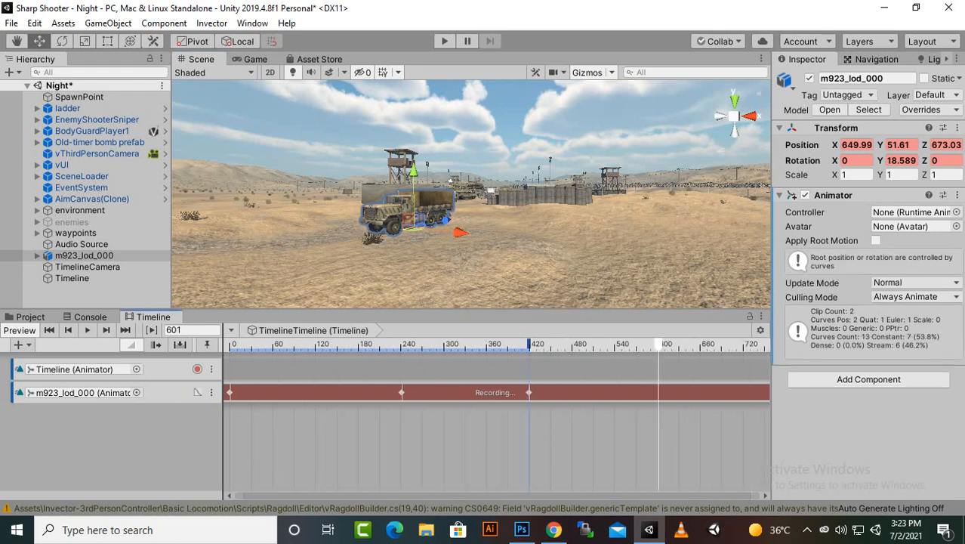
{"action": "left_click_drag", "start_coordinate": [444, 221], "coordinate": [286, 254]}
{"action": "scroll", "coordinate": [285, 254], "scroll_direction": "down", "scroll_amount": 3}
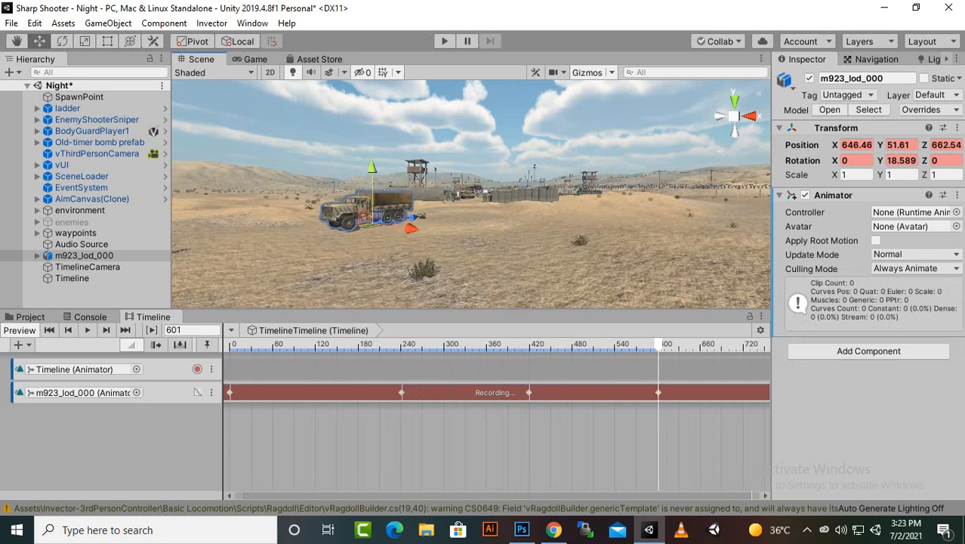
{"action": "scroll", "coordinate": [302, 245], "scroll_direction": "up", "scroll_amount": 1}
{"action": "left_click_drag", "start_coordinate": [343, 177], "coordinate": [343, 179]}
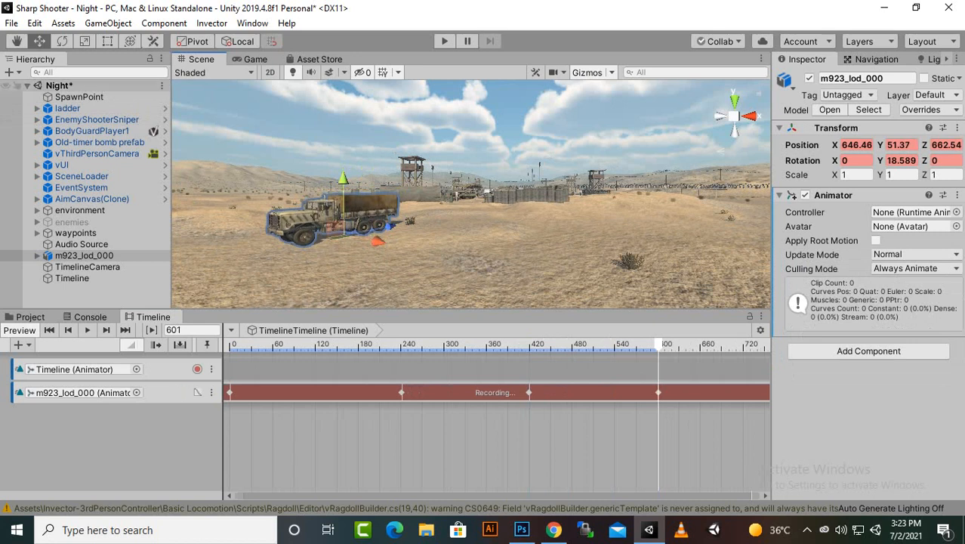
Step: Turn the truck to Y rotation about 27.85 at frame 601 and play back the timeline animation
{"action": "left_click", "coordinate": [62, 40]}
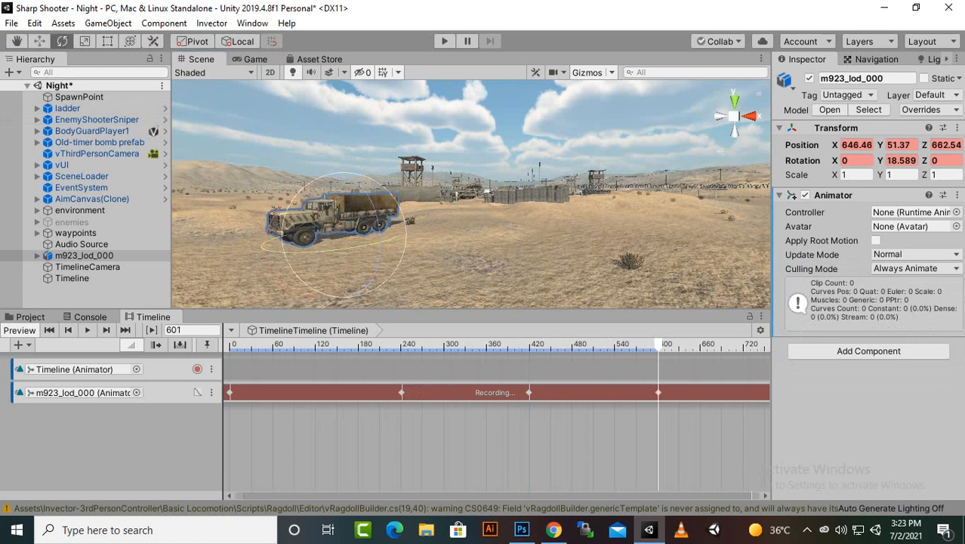
{"action": "left_click_drag", "start_coordinate": [364, 247], "coordinate": [344, 248]}
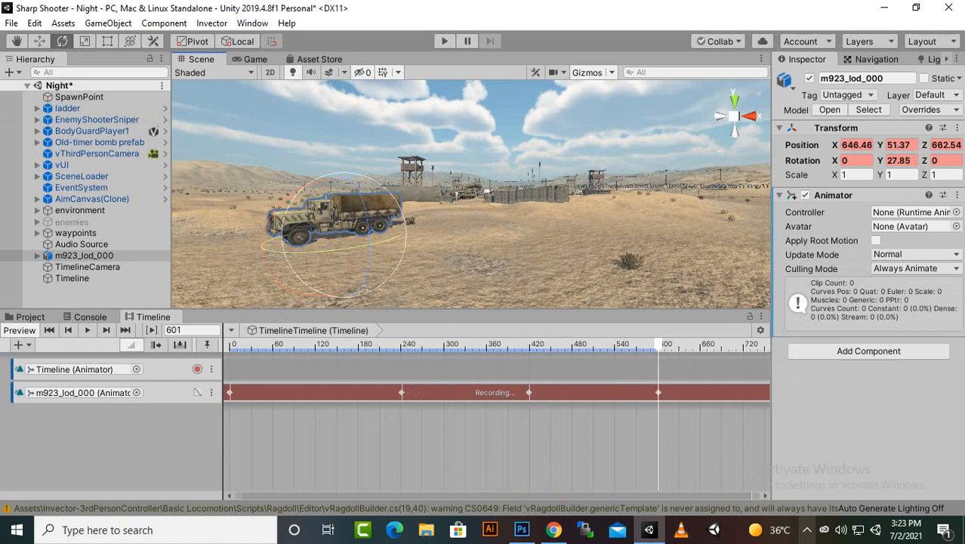
{"action": "left_click", "coordinate": [806, 529]}
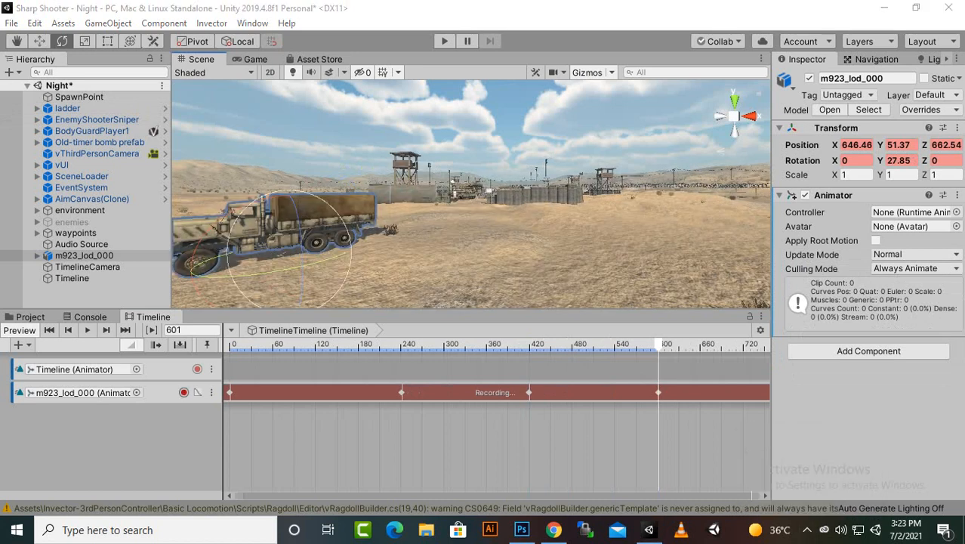
{"action": "left_click", "coordinate": [87, 330]}
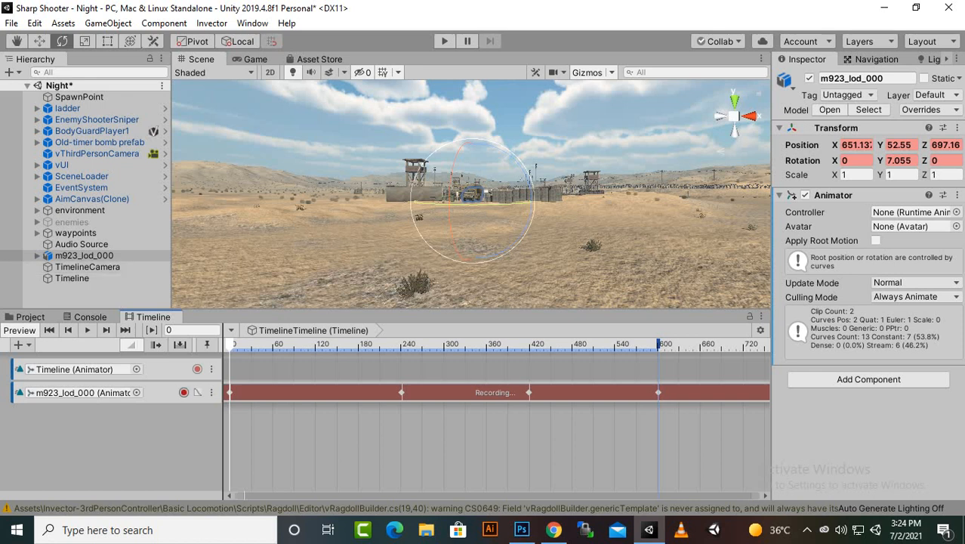
Step: Add a third animation track to the timeline, bind TimelineCamera to it and start recording on that track
{"action": "right_click", "coordinate": [101, 427]}
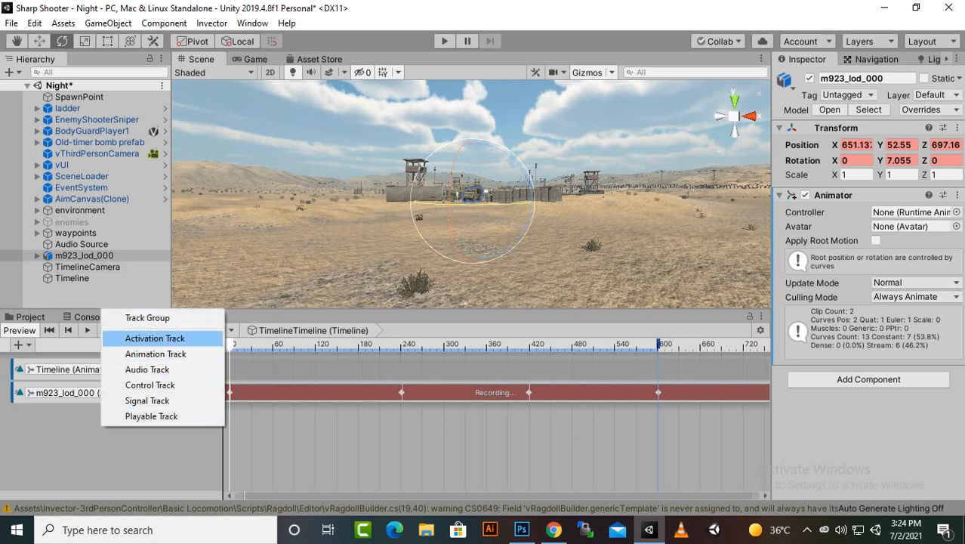
{"action": "left_click", "coordinate": [156, 354]}
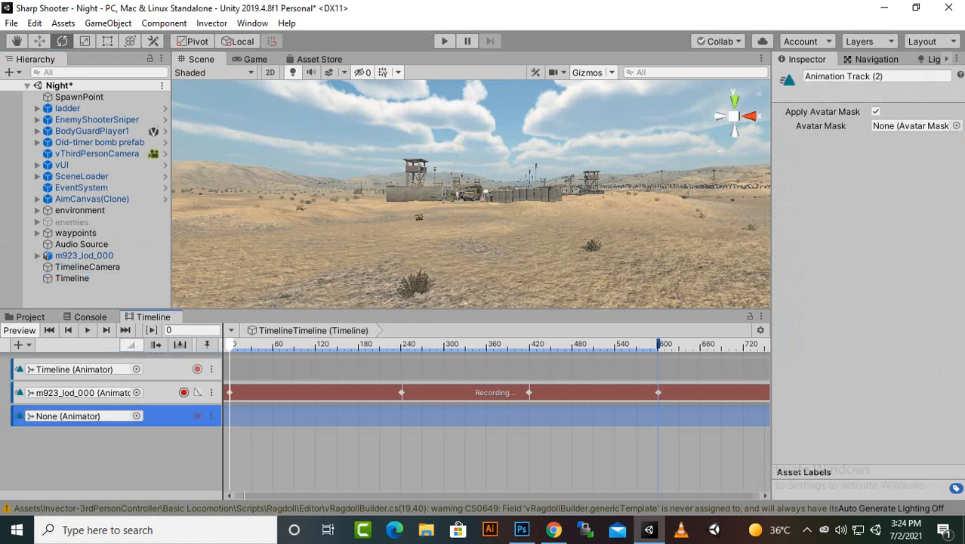
{"action": "left_click_drag", "start_coordinate": [88, 266], "coordinate": [83, 416]}
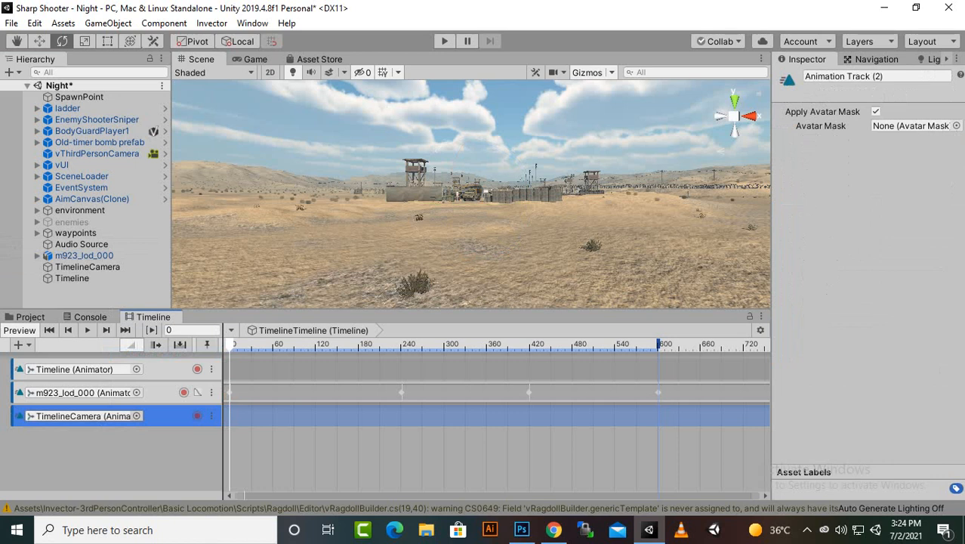
{"action": "left_click", "coordinate": [197, 416]}
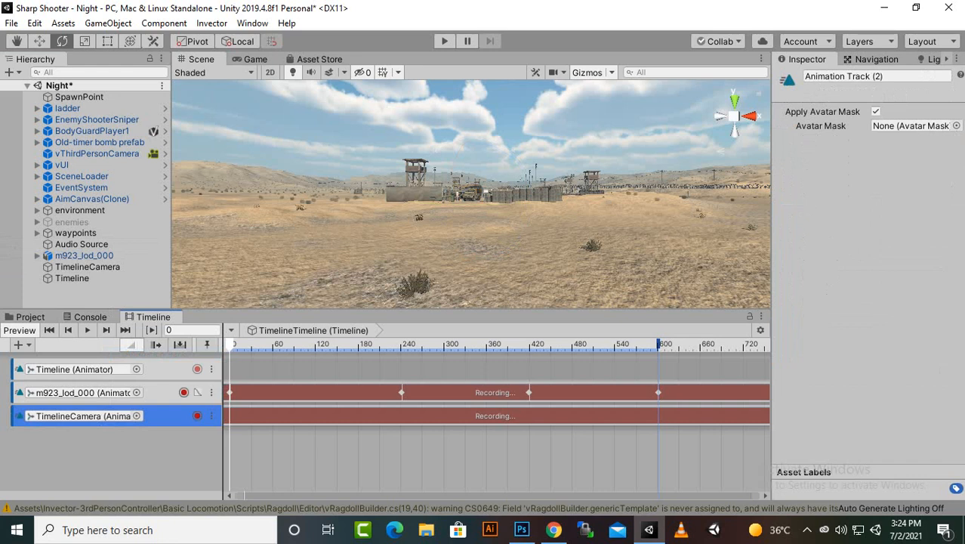
Step: Record a TimelineCamera keyframe at frame 0 by moving it toward the truck to about Y 55.98, Z 687.13
{"action": "left_click", "coordinate": [86, 266]}
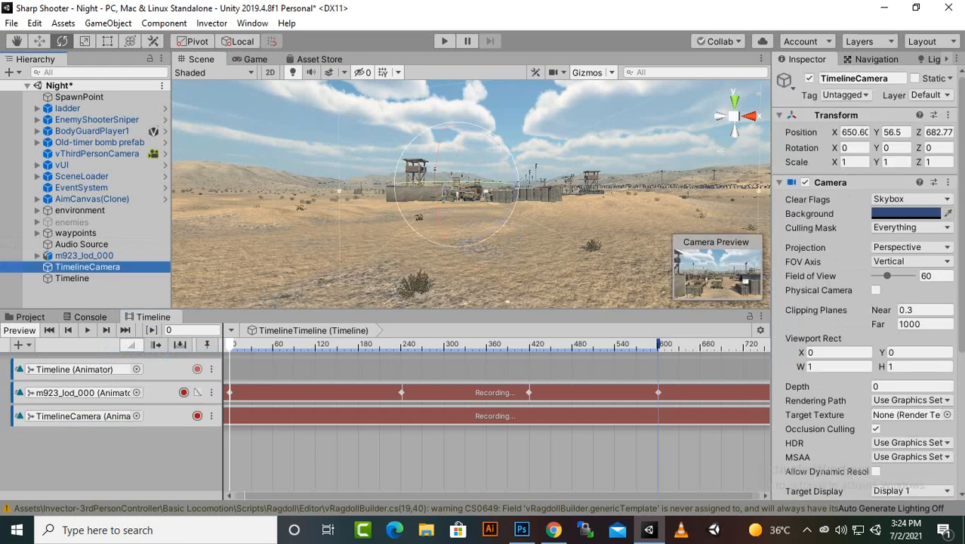
{"action": "scroll", "coordinate": [470, 194], "scroll_direction": "up", "scroll_amount": 5}
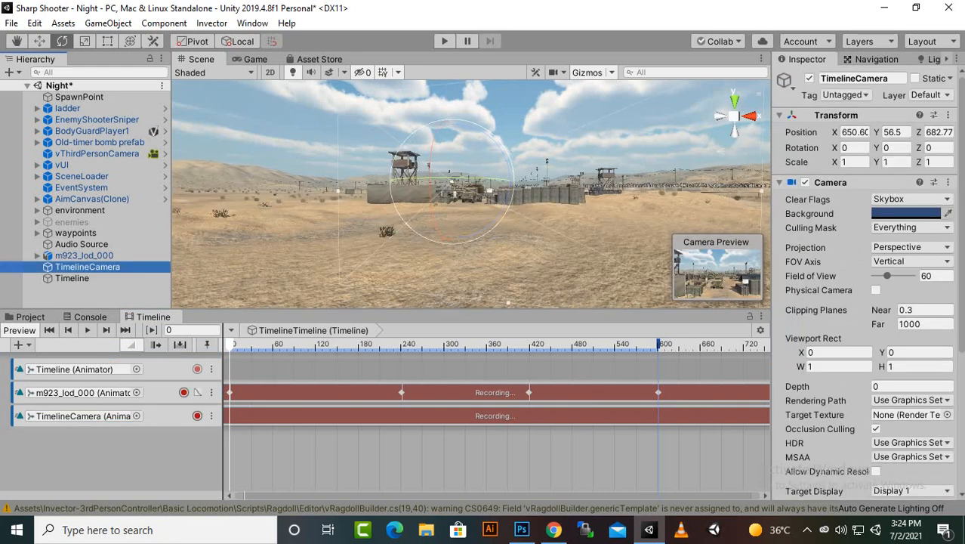
{"action": "scroll", "coordinate": [469, 194], "scroll_direction": "up", "scroll_amount": 1}
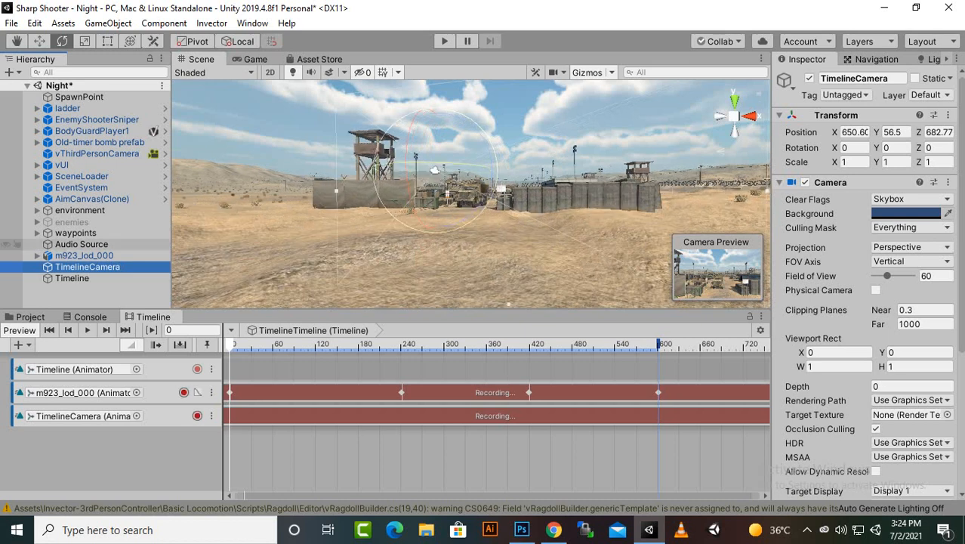
{"action": "left_click", "coordinate": [40, 42]}
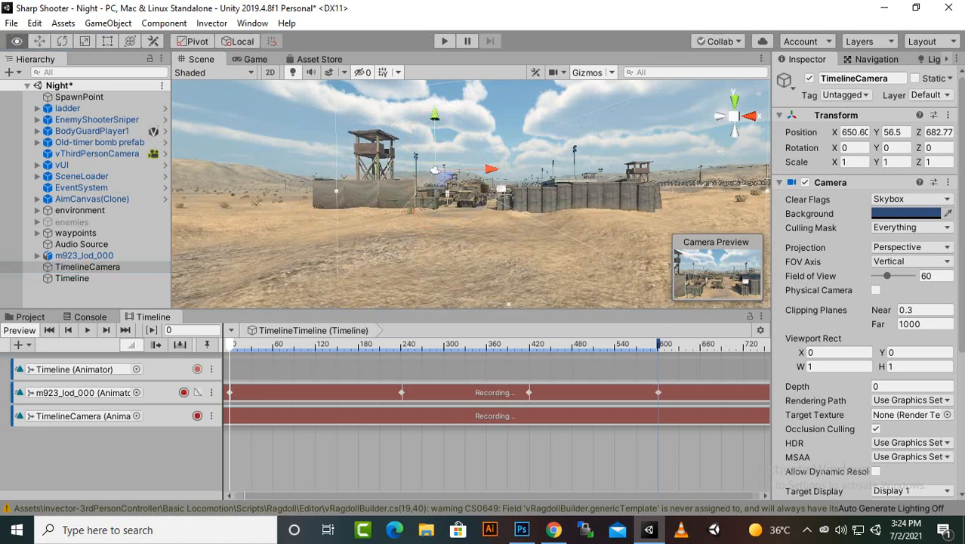
{"action": "left_click_drag", "start_coordinate": [484, 166], "coordinate": [423, 257], "text": "alt"}
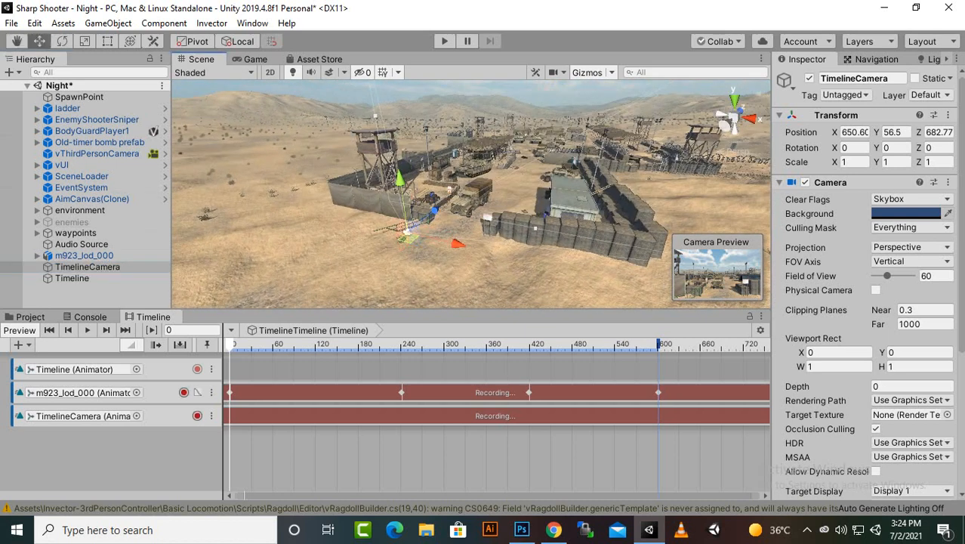
{"action": "left_click_drag", "start_coordinate": [433, 212], "coordinate": [457, 193]}
{"action": "left_click_drag", "start_coordinate": [430, 155], "coordinate": [430, 160]}
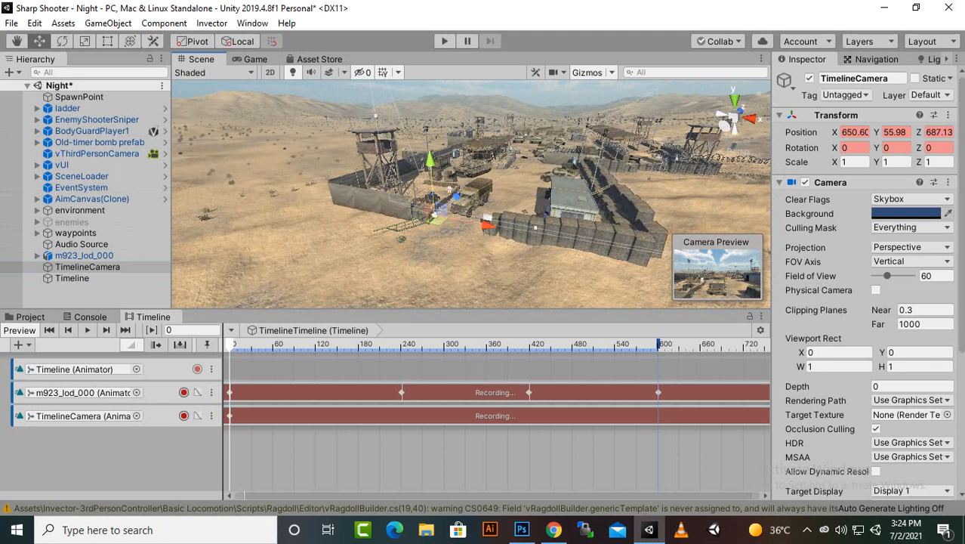
Step: Record a TimelineCamera keyframe at frame 165, moved to about X 655.04, Y 57.72, Z 674.93 and rotated to about X 8.73, Y -15.47
{"action": "left_click", "coordinate": [349, 345]}
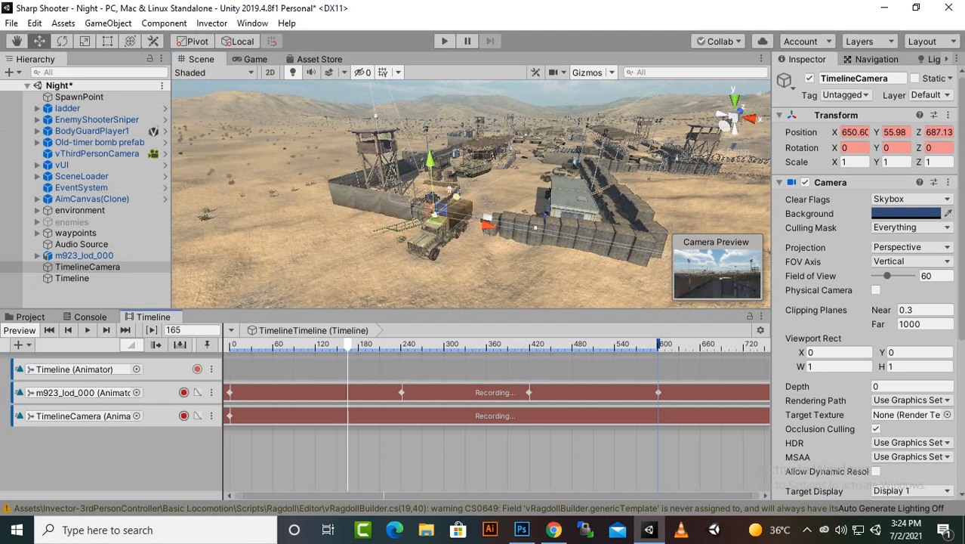
{"action": "left_click_drag", "start_coordinate": [456, 196], "coordinate": [359, 278]}
{"action": "left_click_drag", "start_coordinate": [296, 273], "coordinate": [284, 247]}
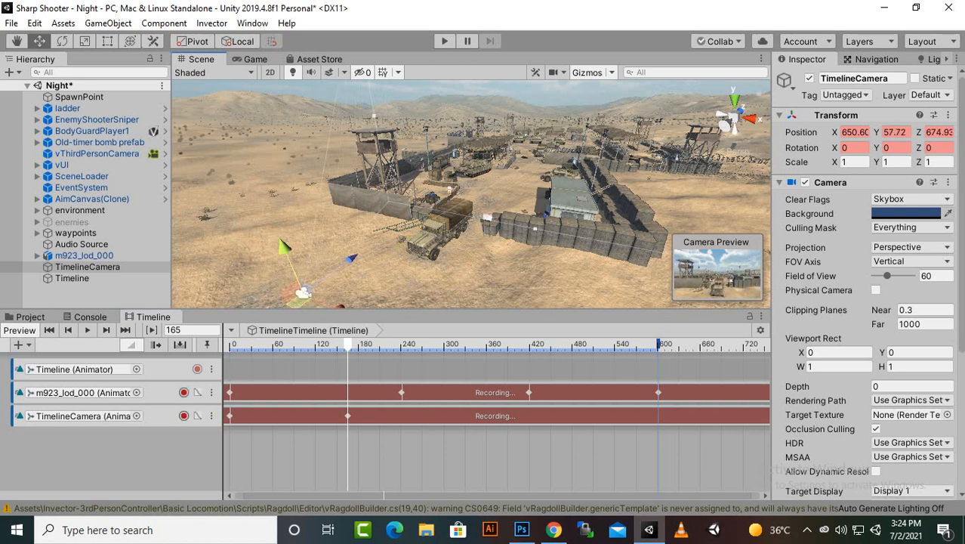
{"action": "scroll", "coordinate": [472, 194], "scroll_direction": "down", "scroll_amount": 3}
{"action": "left_click_drag", "start_coordinate": [420, 263], "coordinate": [464, 274]}
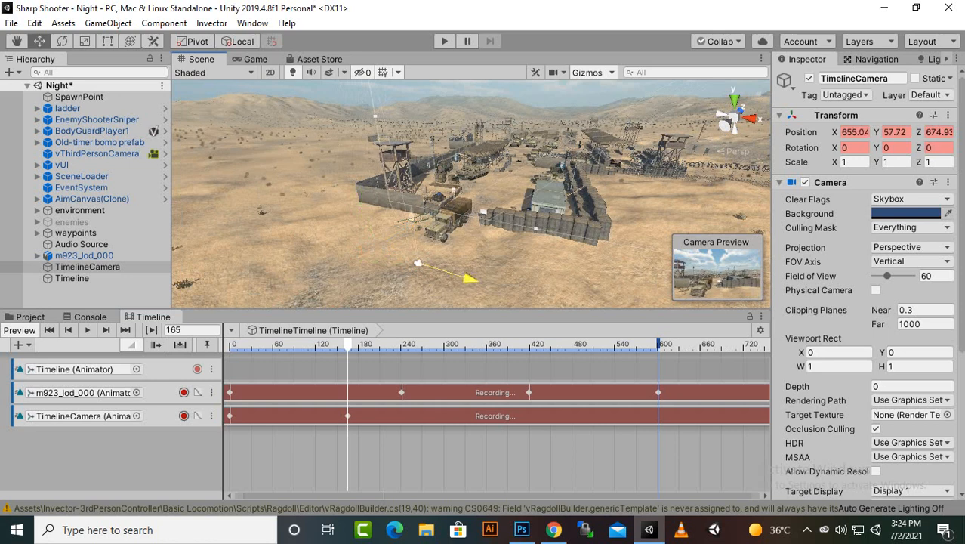
{"action": "key", "text": "e"}
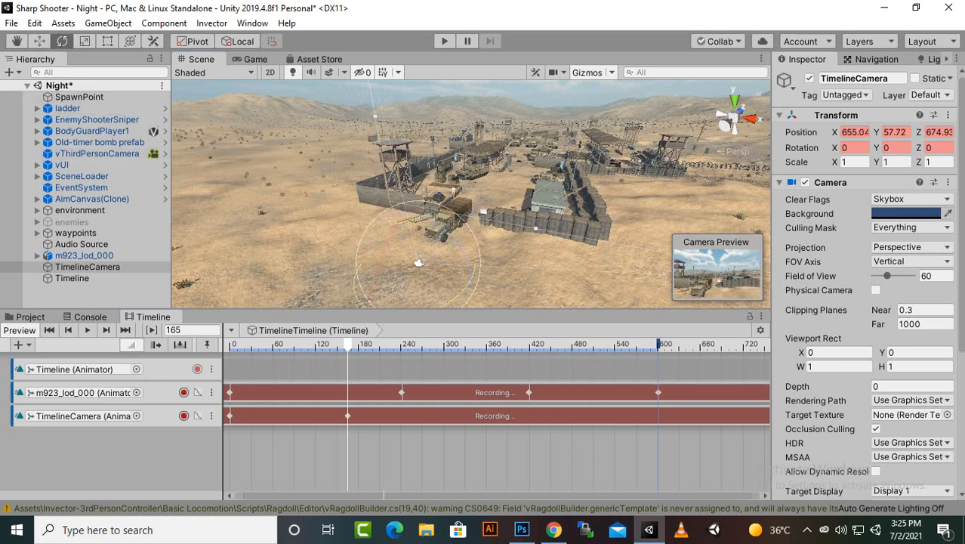
{"action": "mouse_move", "coordinate": [418, 263]}
{"action": "left_mouse_down"}
{"action": "mouse_move", "coordinate": [446, 283]}
{"action": "mouse_move", "coordinate": [418, 262]}
{"action": "mouse_move", "coordinate": [422, 281]}
{"action": "mouse_move", "coordinate": [417, 263]}
{"action": "left_mouse_up"}
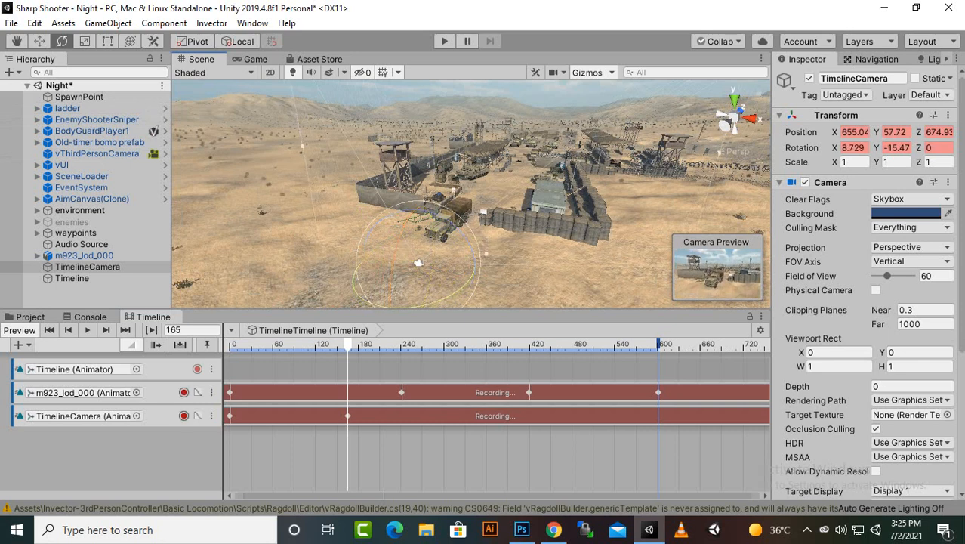
Step: Record a TimelineCamera keyframe at frame 360 by moving it to about X 653.08, Y 56.37, Z 664.84
{"action": "left_click", "coordinate": [487, 344]}
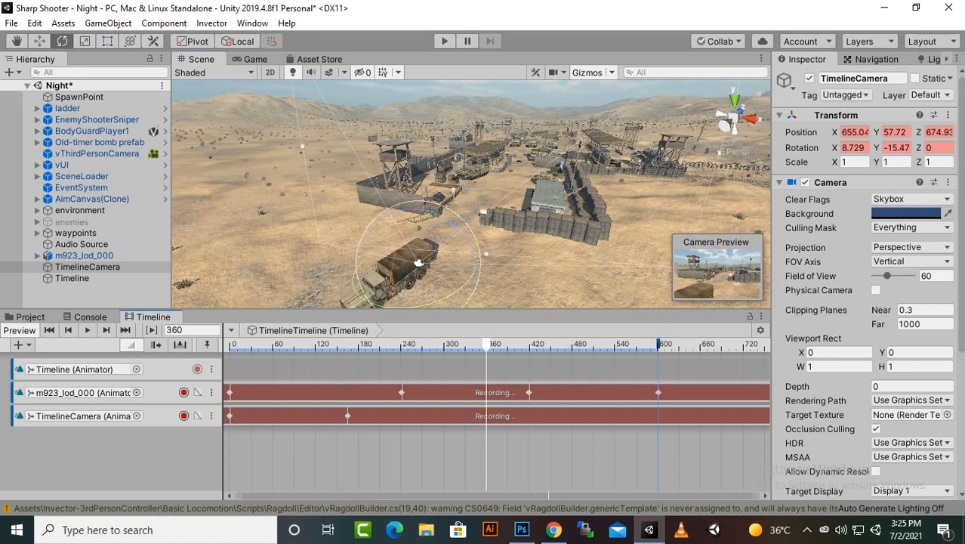
{"action": "scroll", "coordinate": [471, 226], "scroll_direction": "down", "scroll_amount": 2}
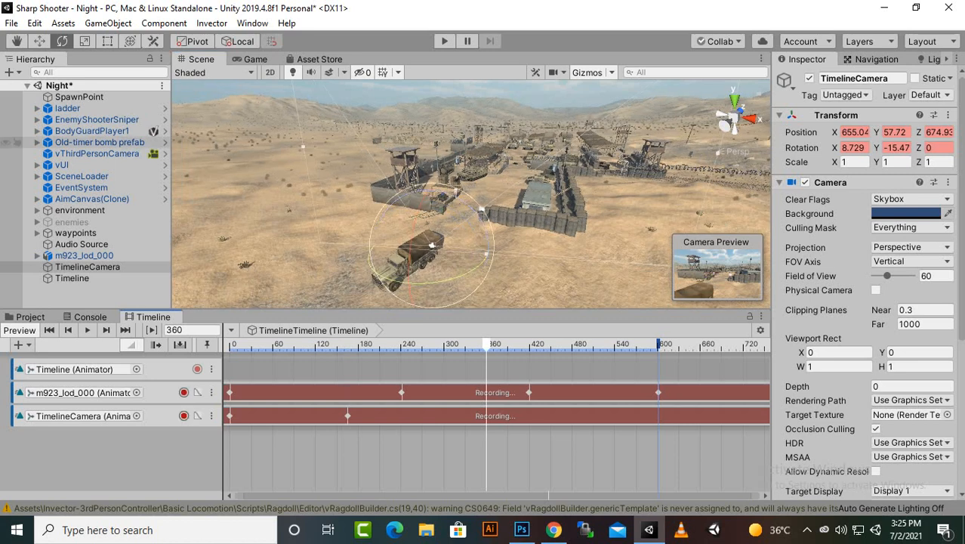
{"action": "left_click", "coordinate": [39, 41]}
{"action": "scroll", "coordinate": [460, 219], "scroll_direction": "down", "scroll_amount": 2}
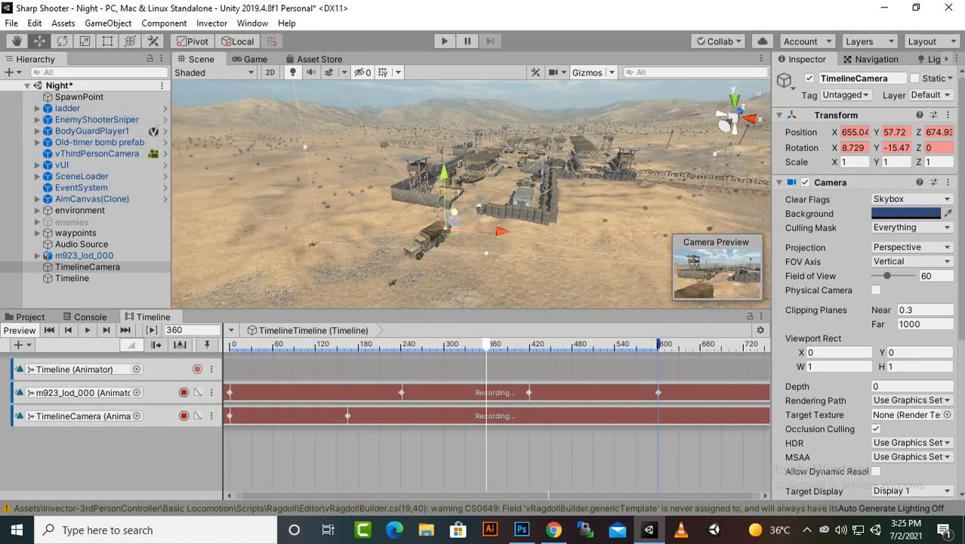
{"action": "left_click_drag", "start_coordinate": [455, 212], "coordinate": [426, 262]}
{"action": "left_click_drag", "start_coordinate": [413, 295], "coordinate": [320, 284]}
{"action": "left_click_drag", "start_coordinate": [356, 254], "coordinate": [445, 259]}
{"action": "left_click_drag", "start_coordinate": [386, 203], "coordinate": [388, 225]}
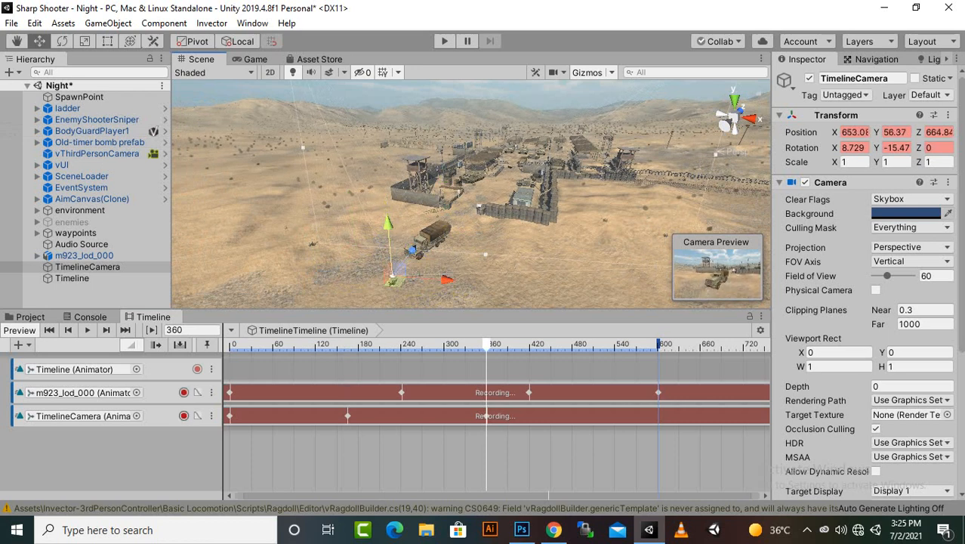
Step: Record a TimelineCamera keyframe at frame 528, moved to about X 640.7, Y 57.8, Z 650.8 and rotated to about X 7.35, Y 17.39, Z 4.72
{"action": "left_click_drag", "start_coordinate": [487, 345], "coordinate": [606, 344]}
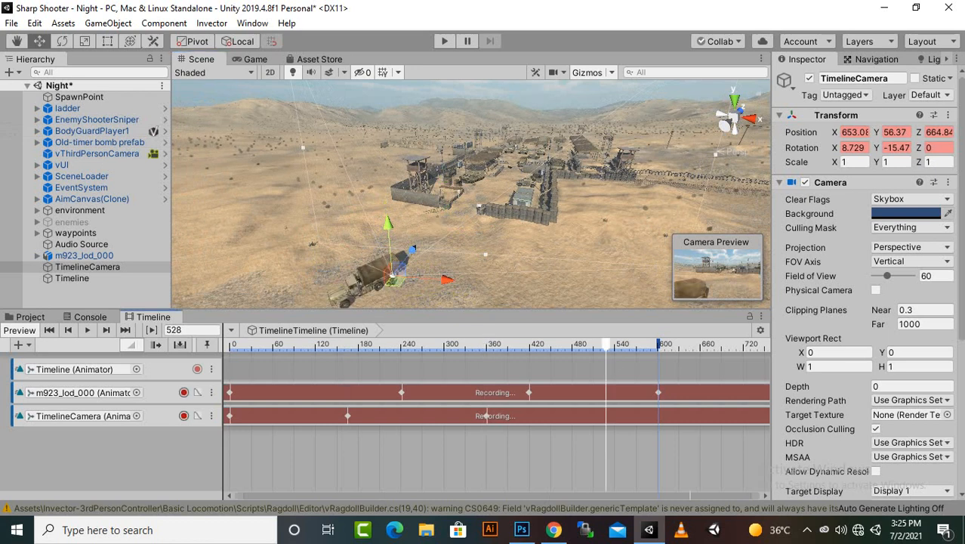
{"action": "scroll", "coordinate": [469, 219], "scroll_direction": "down", "scroll_amount": 4}
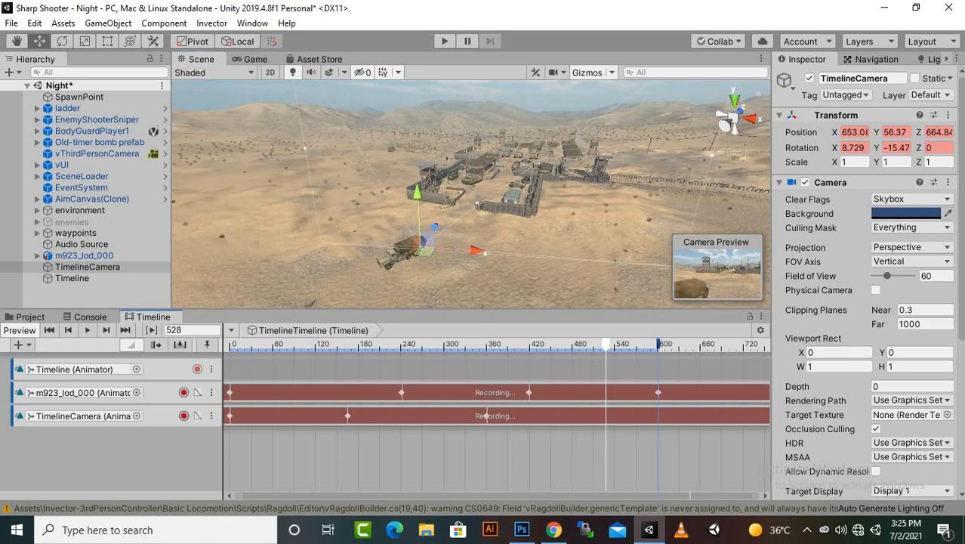
{"action": "left_click_drag", "start_coordinate": [435, 225], "coordinate": [357, 294]}
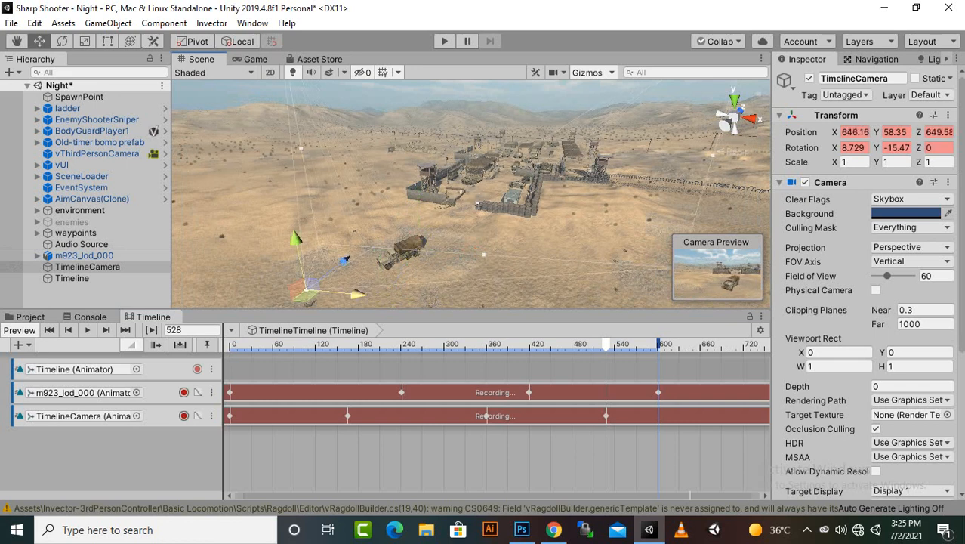
{"action": "key", "text": "e"}
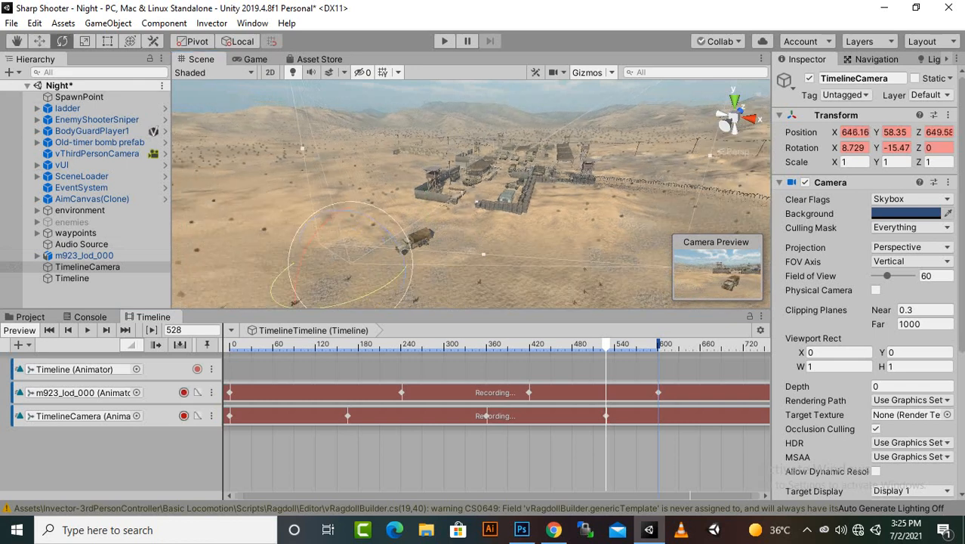
{"action": "left_click_drag", "start_coordinate": [379, 293], "coordinate": [333, 305]}
{"action": "key", "text": "w"}
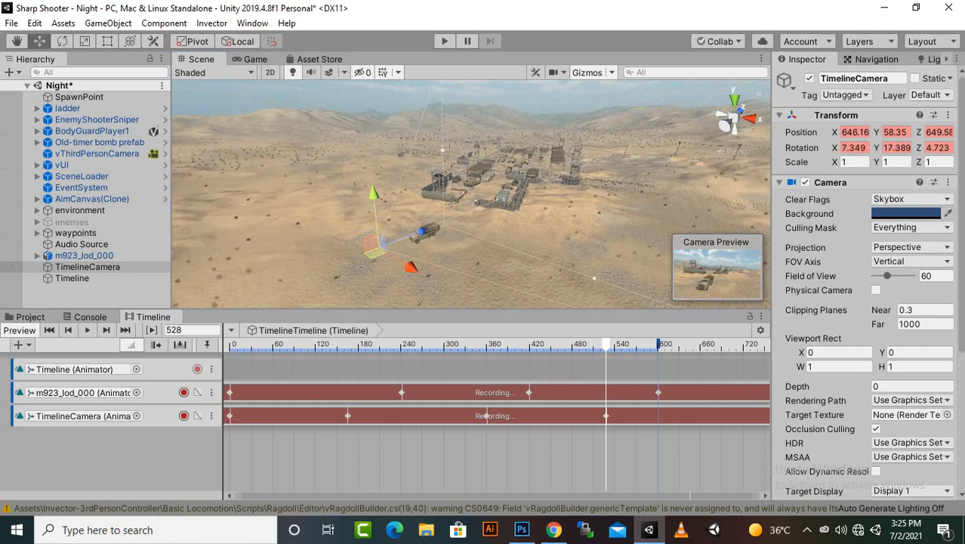
{"action": "mouse_move", "coordinate": [411, 268]}
{"action": "left_mouse_down"}
{"action": "mouse_move", "coordinate": [379, 247]}
{"action": "mouse_move", "coordinate": [395, 257]}
{"action": "left_mouse_up"}
{"action": "left_click_drag", "start_coordinate": [409, 224], "coordinate": [395, 260]}
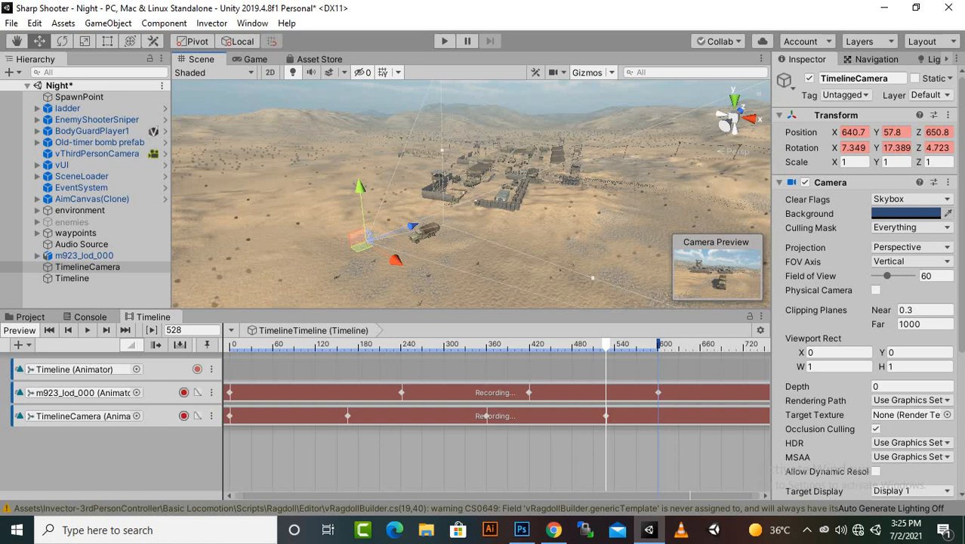
Step: Record a TimelineCamera keyframe at frame 601 by moving it to about X 644.8, Y 58.3, Z 648.7
{"action": "left_click", "coordinate": [658, 344]}
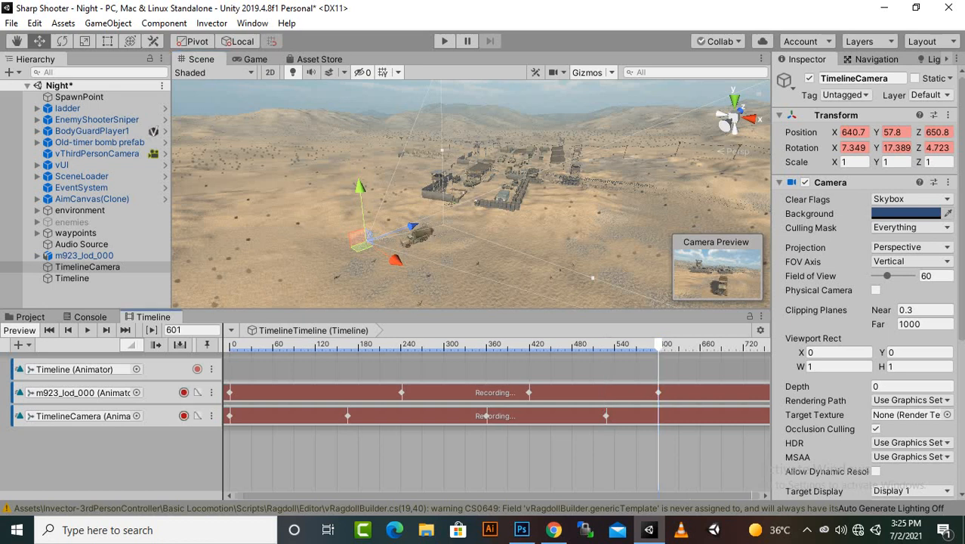
{"action": "left_click_drag", "start_coordinate": [395, 260], "coordinate": [404, 266]}
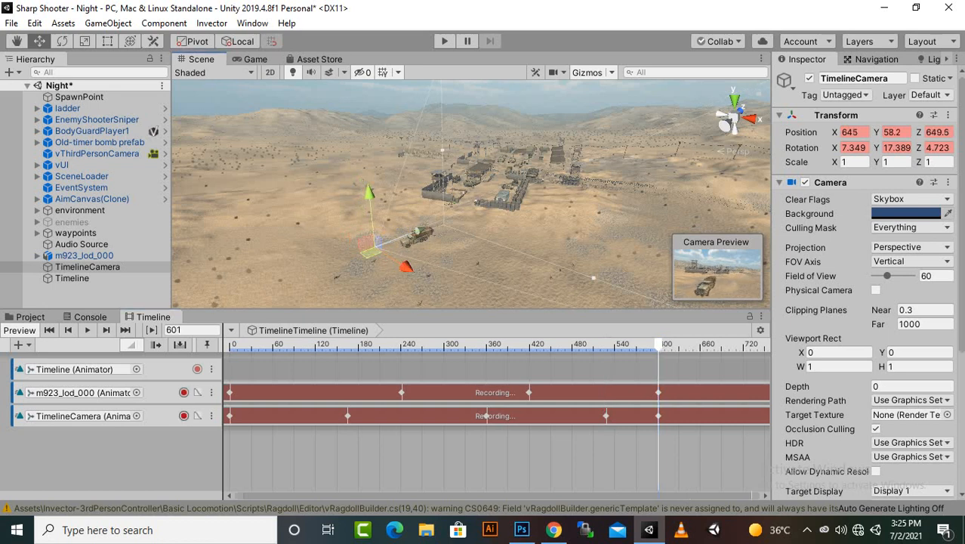
{"action": "mouse_move", "coordinate": [420, 232]}
{"action": "left_mouse_down"}
{"action": "mouse_move", "coordinate": [406, 236]}
{"action": "mouse_move", "coordinate": [416, 232]}
{"action": "left_mouse_up"}
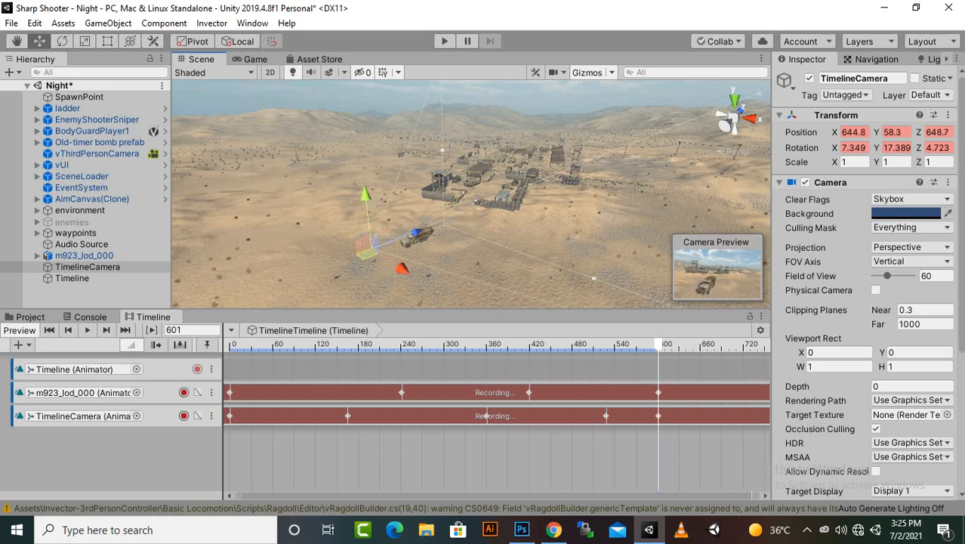
Step: Play back the timeline with the full range of truck and TimelineCamera keyframes in view and watch the camera preview
{"action": "scroll", "coordinate": [496, 423], "scroll_direction": "down", "scroll_amount": 10}
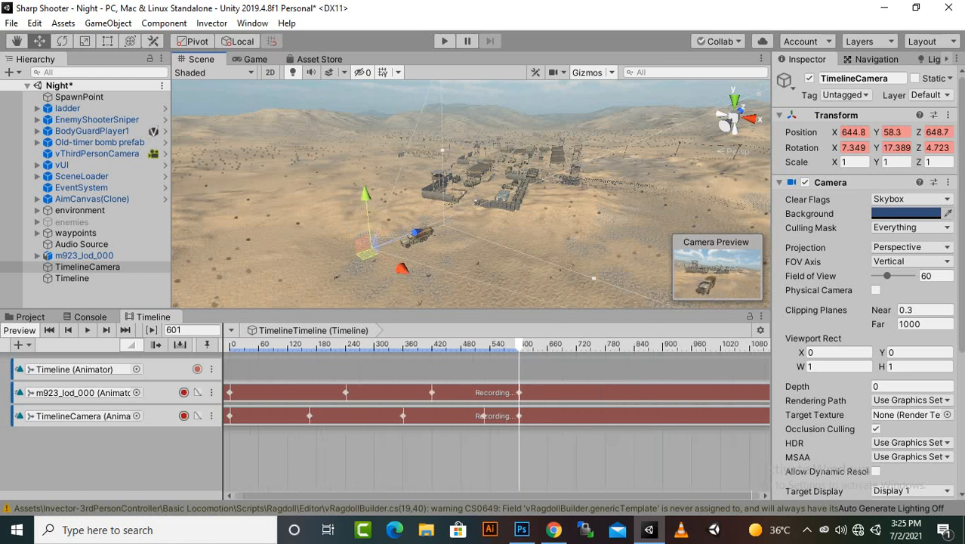
{"action": "scroll", "coordinate": [497, 423], "scroll_direction": "down", "scroll_amount": 8}
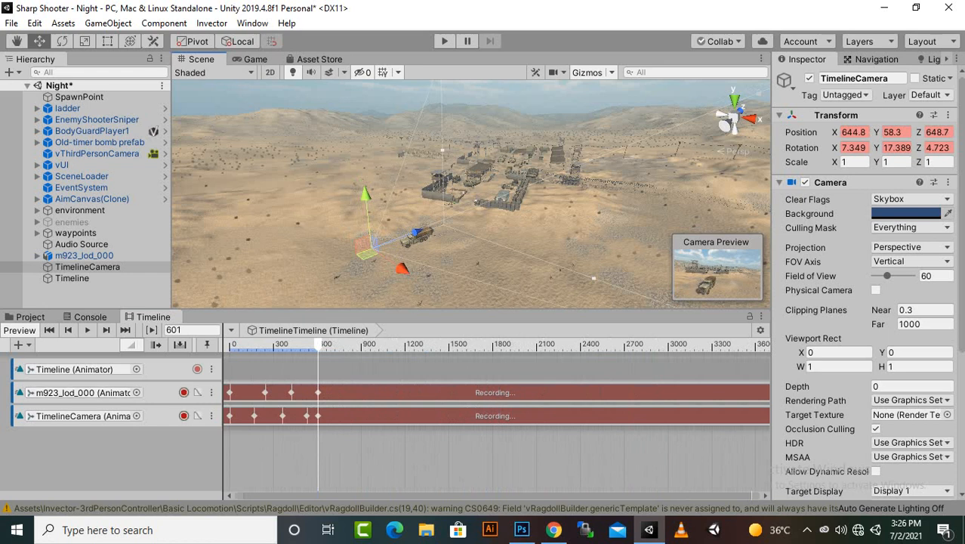
{"action": "scroll", "coordinate": [394, 423], "scroll_direction": "up", "scroll_amount": 4}
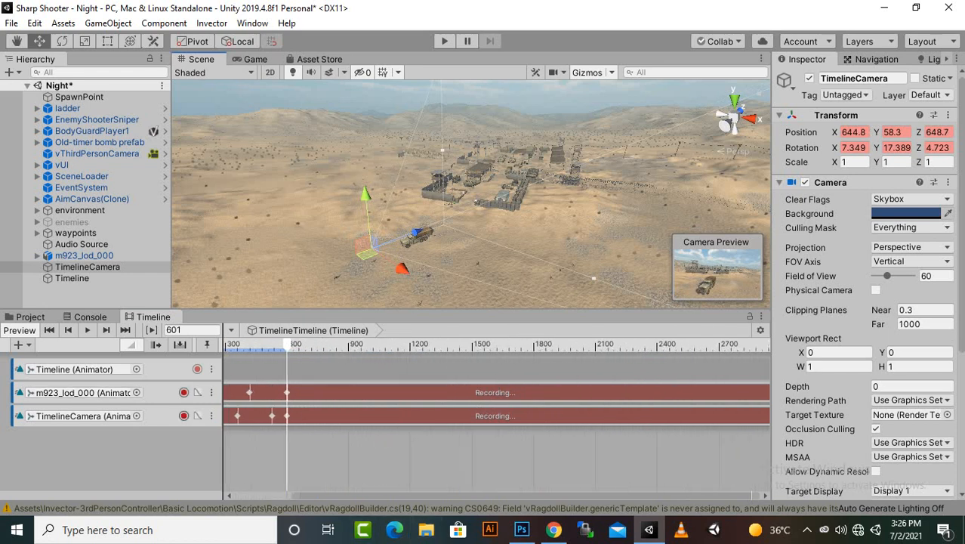
{"action": "left_click_drag", "start_coordinate": [423, 495], "coordinate": [364, 495]}
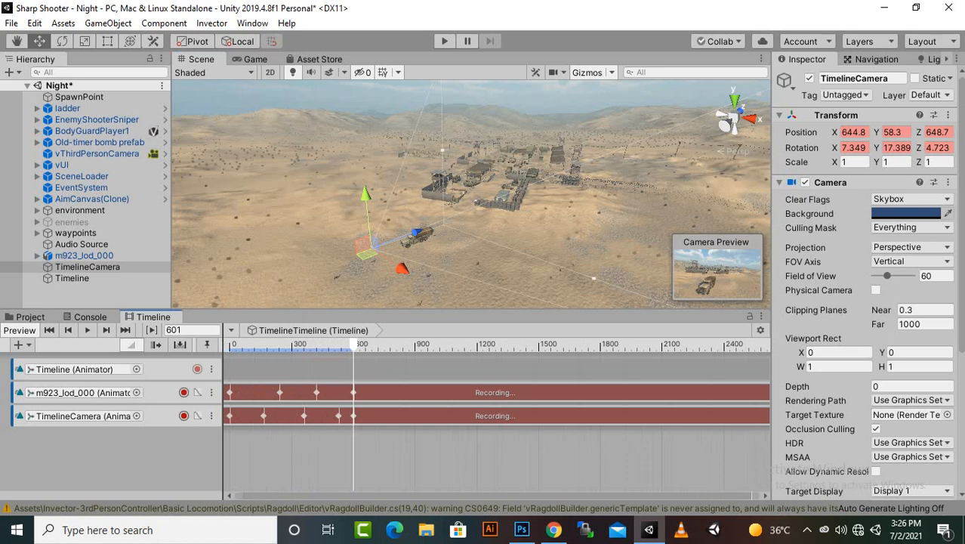
{"action": "left_click", "coordinate": [87, 330]}
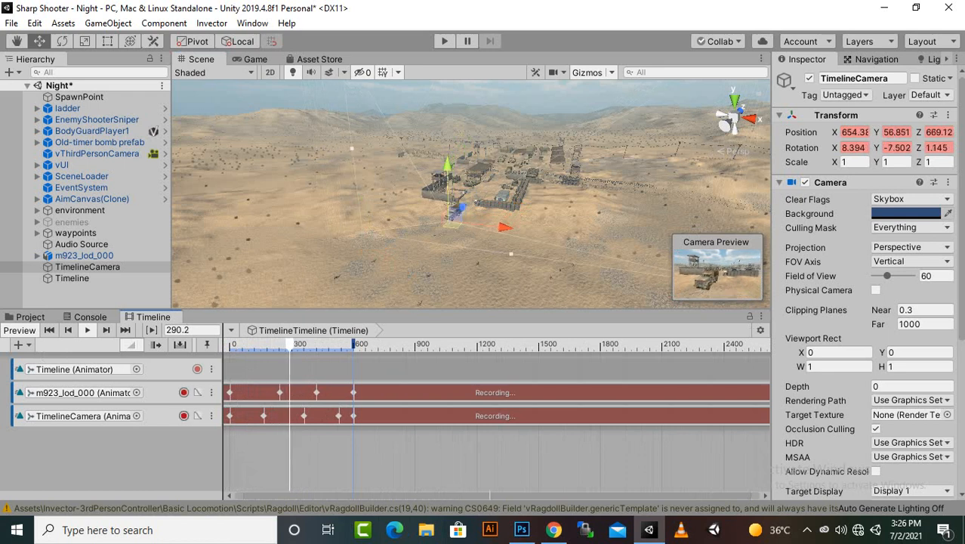
{"action": "scroll", "coordinate": [461, 192], "scroll_direction": "up", "scroll_amount": 5}
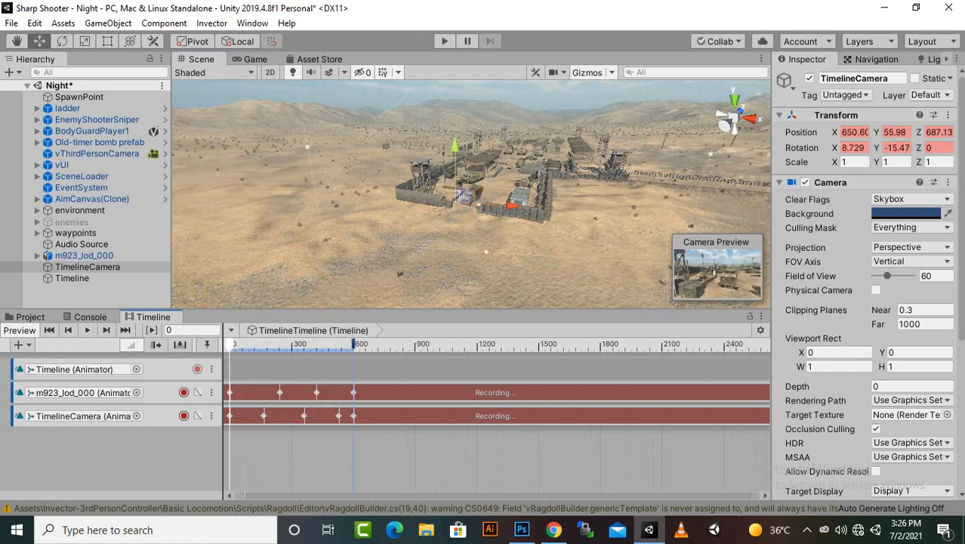
Step: Select the Timeline object, run the Night scene in Play mode to check which camera is used, and stop it
{"action": "left_click", "coordinate": [72, 278]}
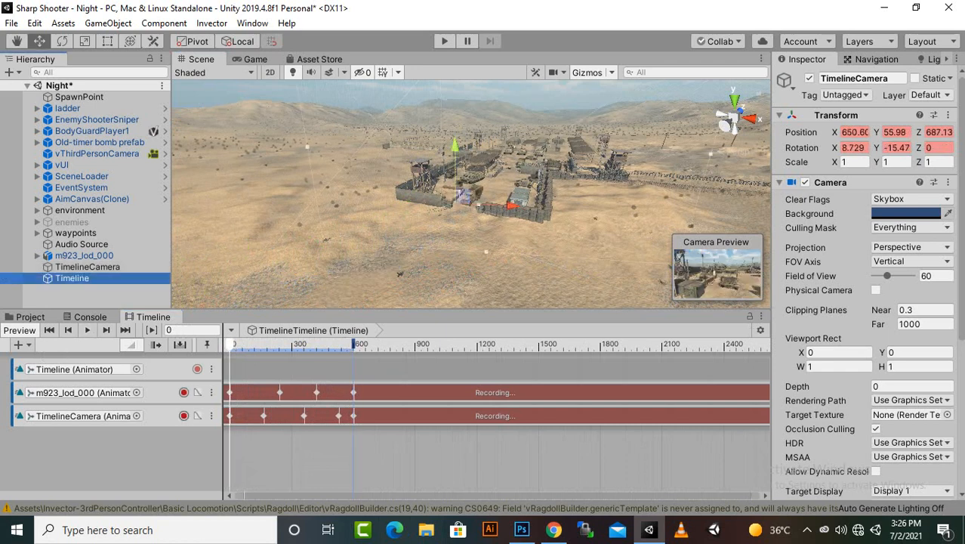
{"action": "scroll", "coordinate": [419, 223], "scroll_direction": "up", "scroll_amount": 6}
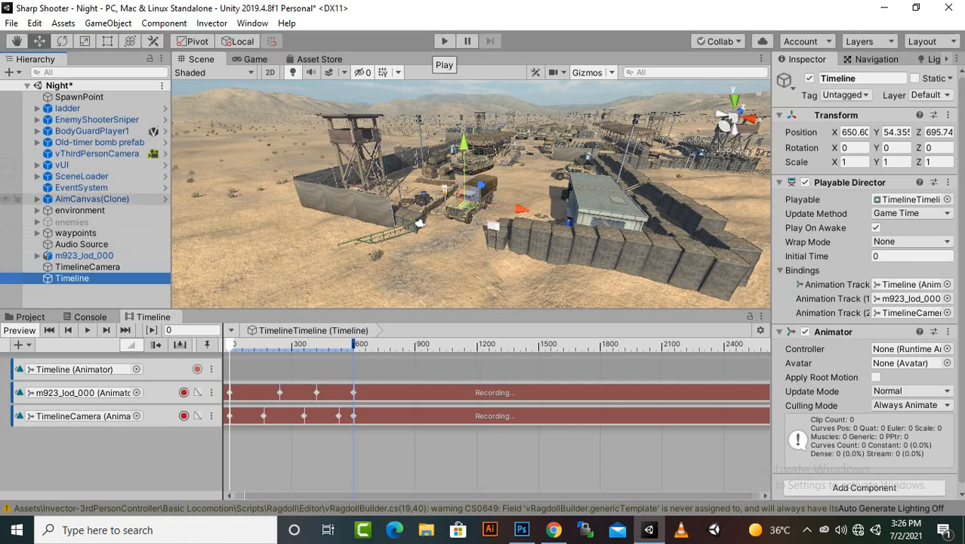
{"action": "key", "text": "ctrl+p"}
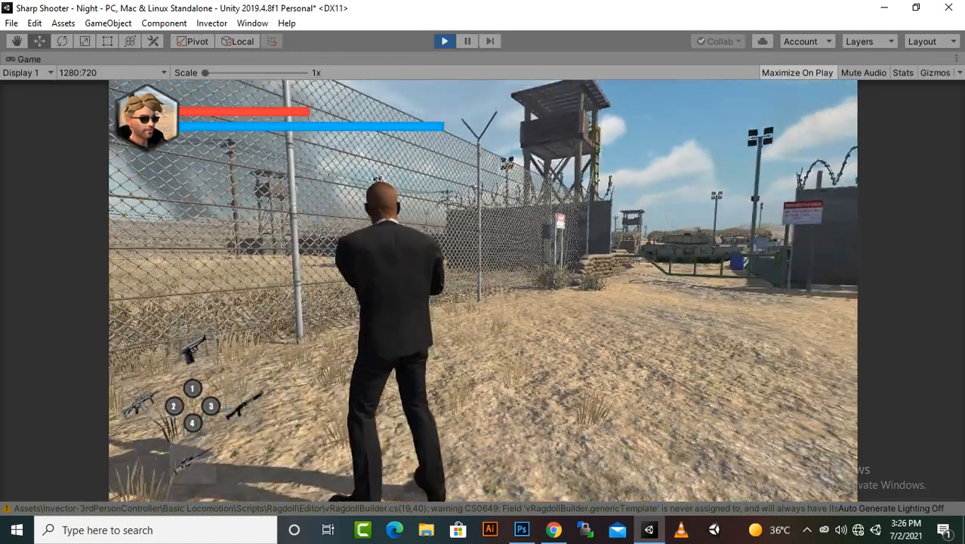
{"action": "key", "text": "4"}
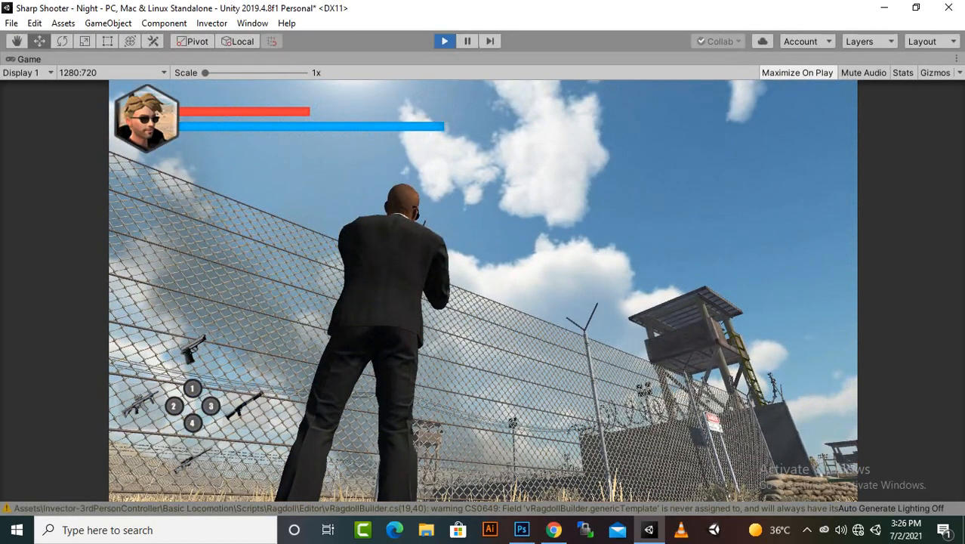
{"action": "key", "text": "ctrl+p"}
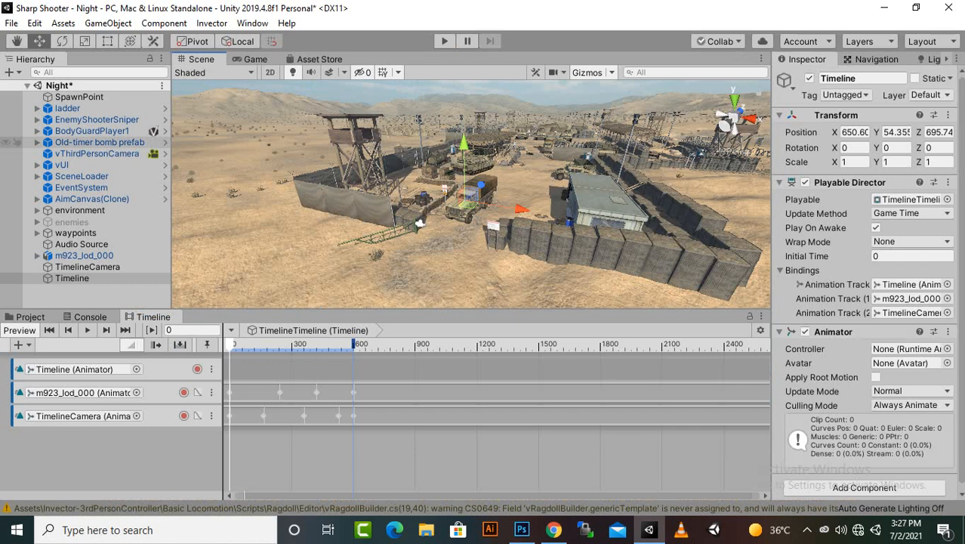
Step: Test the Timeline animation in Play mode with vThirdPersonCamera deactivated, stop the scene and reactivate that camera
{"action": "left_click", "coordinate": [96, 153]}
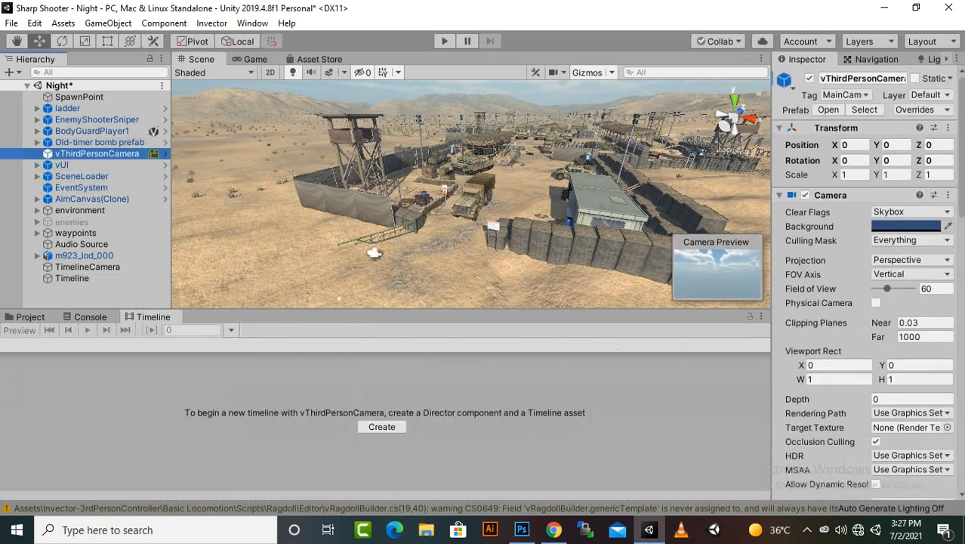
{"action": "left_click", "coordinate": [810, 78]}
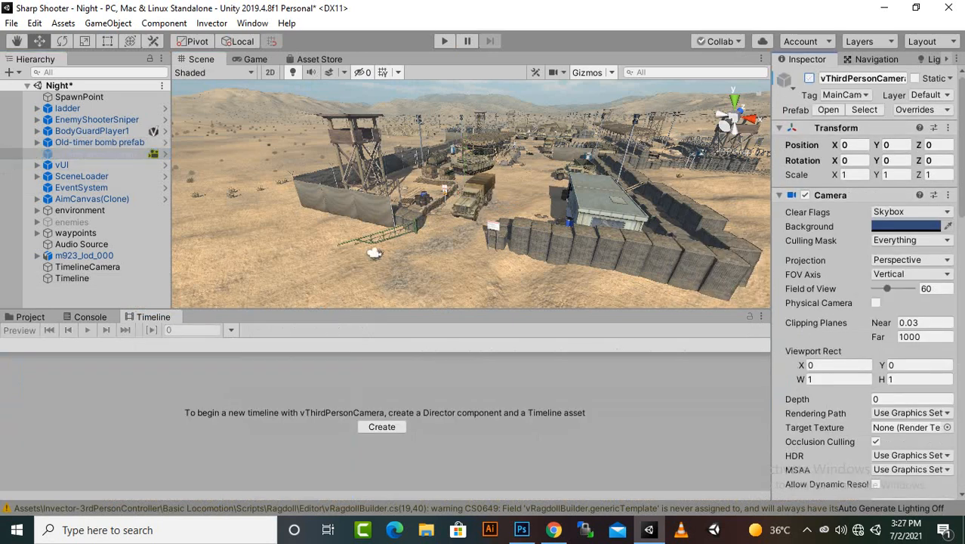
{"action": "left_click", "coordinate": [72, 277]}
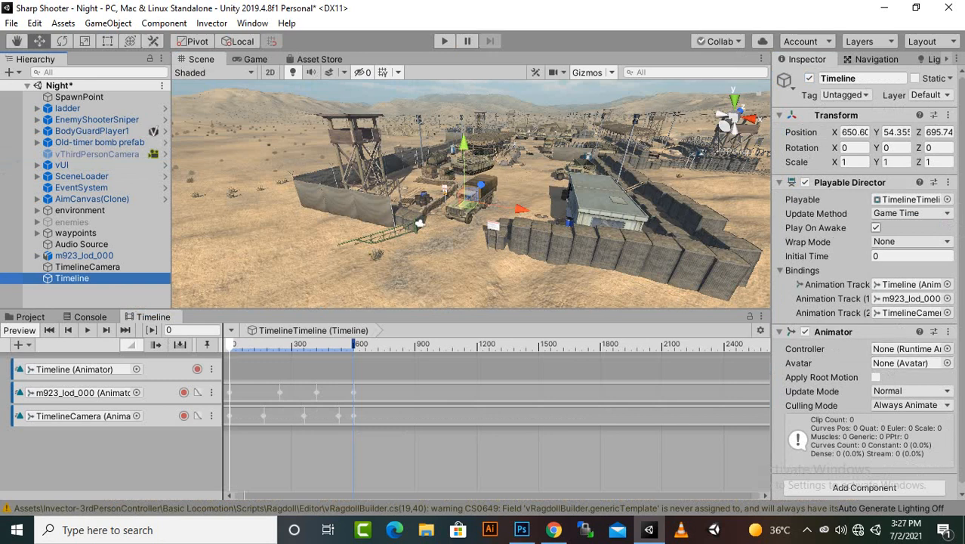
{"action": "key", "text": "ctrl+p"}
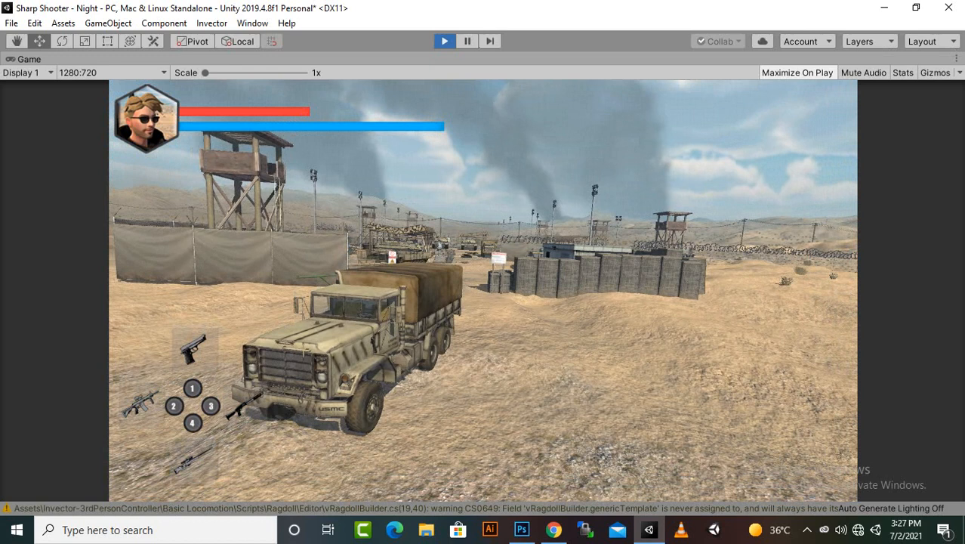
{"action": "key", "text": "ctrl+p"}
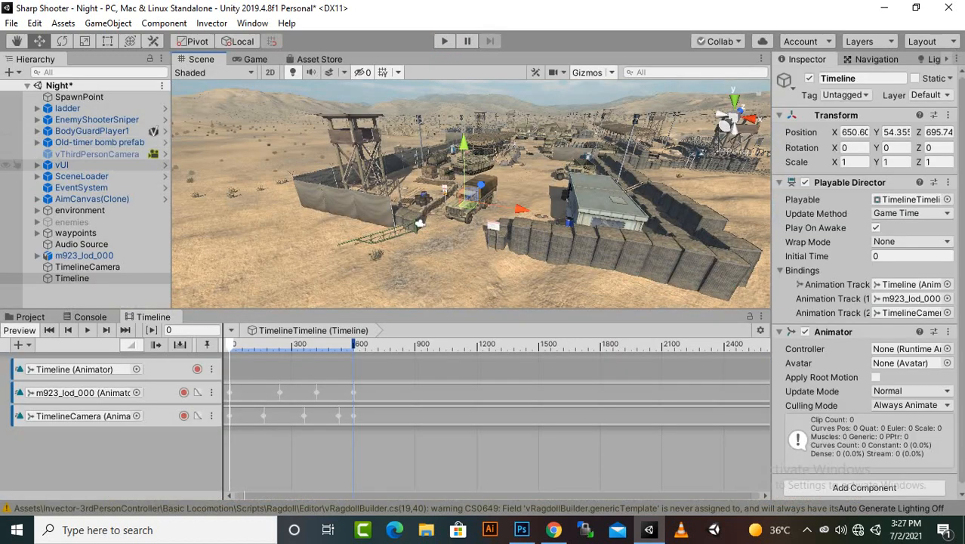
{"action": "left_click", "coordinate": [96, 154]}
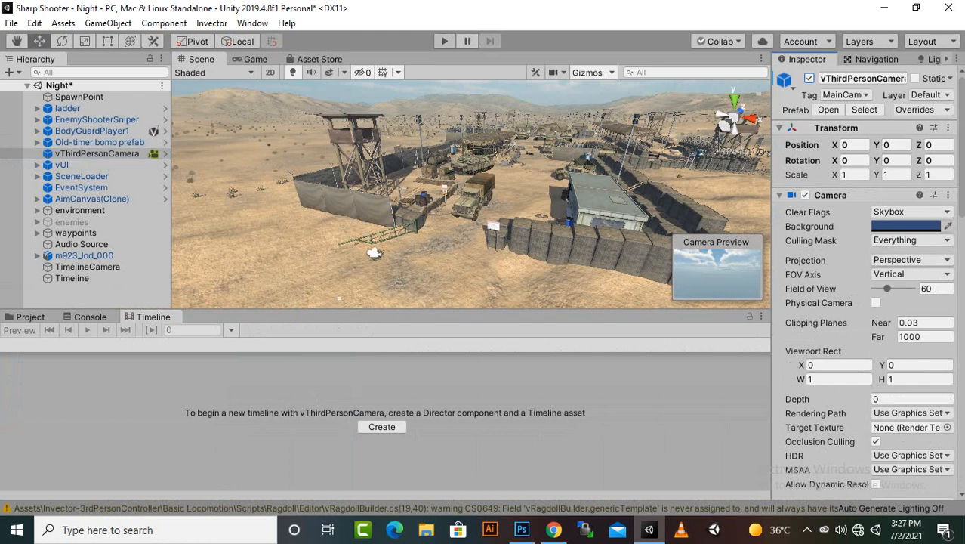
Step: Run the Night scene in Play mode with vThirdPersonCamera active and stop it
{"action": "key", "text": "ctrl+p"}
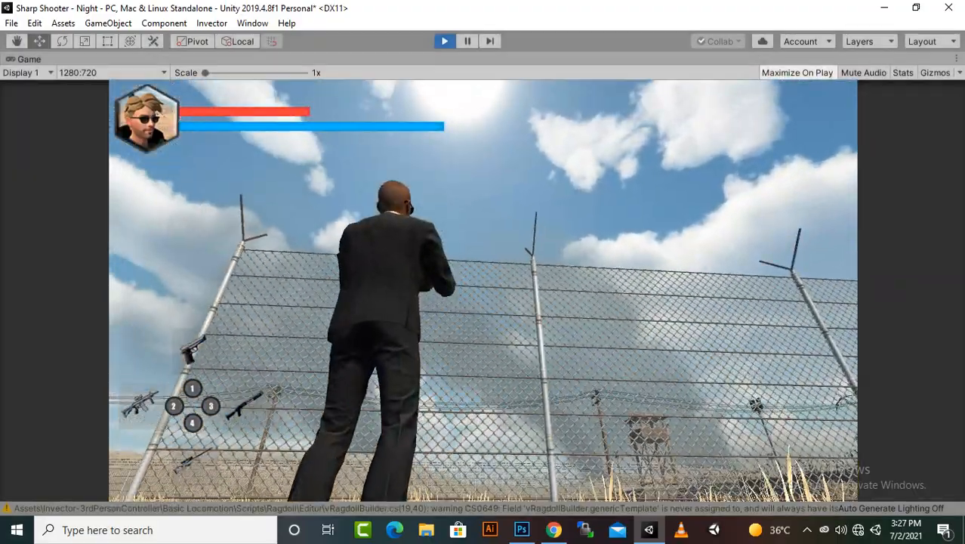
{"action": "key", "text": "ctrl+p"}
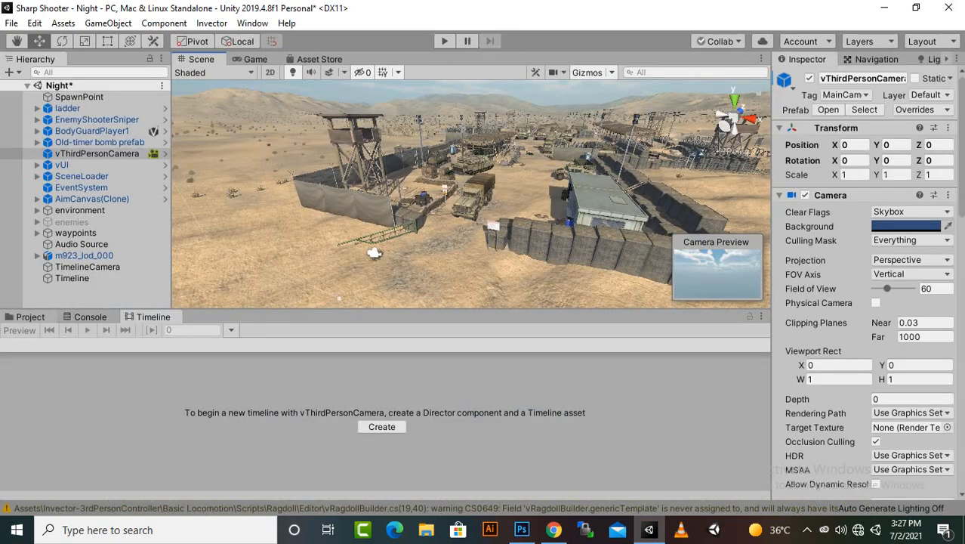
Step: Disable Play On Awake on the Timeline object's Playable Director and deactivate the TimelineCamera object
{"action": "left_click", "coordinate": [30, 316]}
{"action": "left_click", "coordinate": [98, 344]}
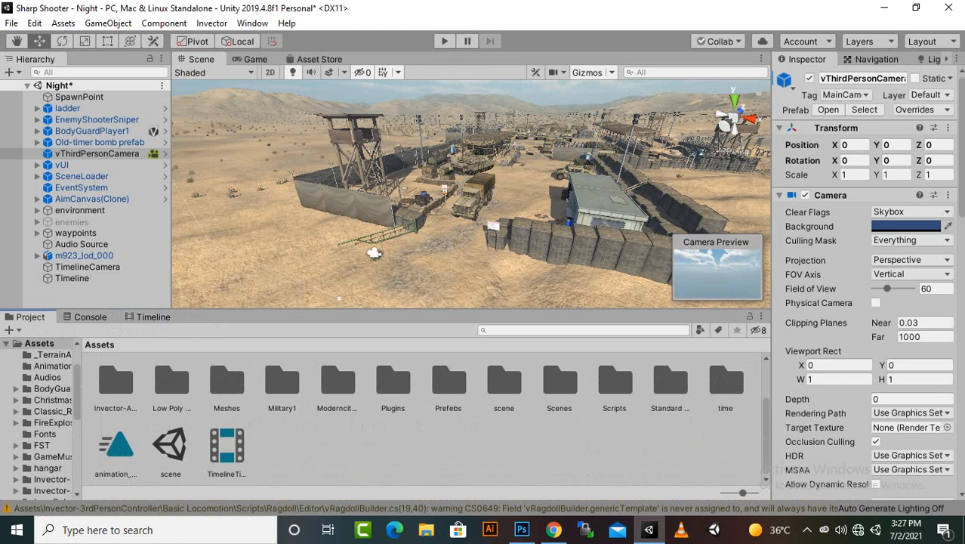
{"action": "left_click", "coordinate": [72, 278]}
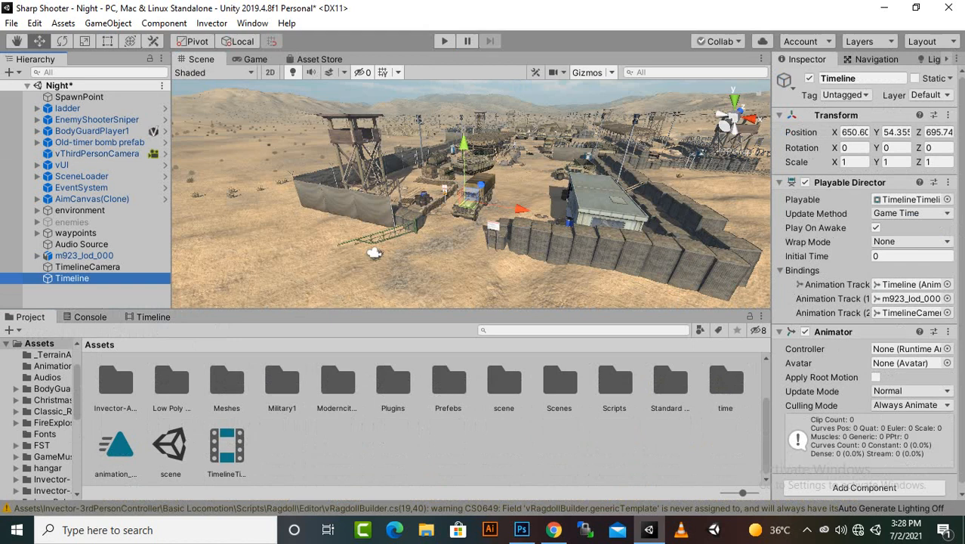
{"action": "left_click", "coordinate": [876, 228]}
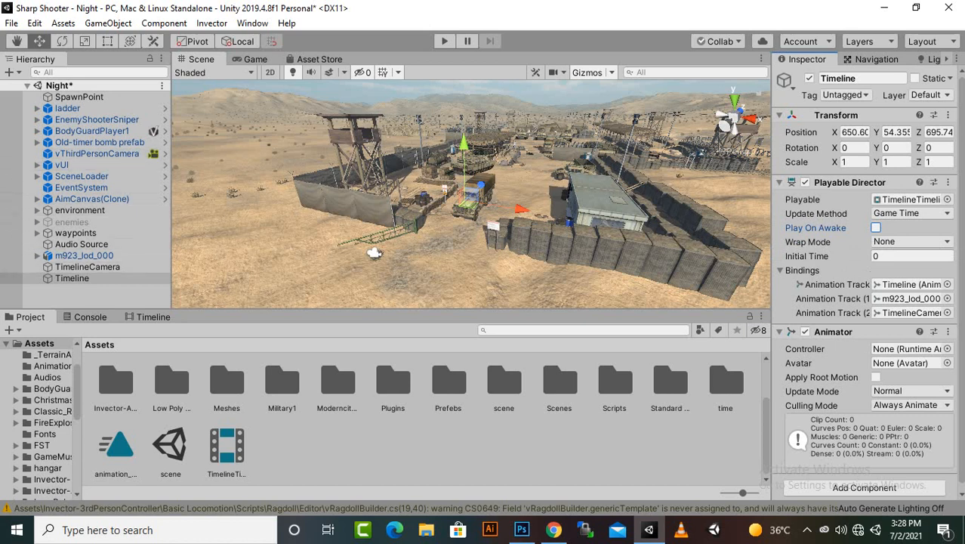
{"action": "left_click", "coordinate": [83, 267]}
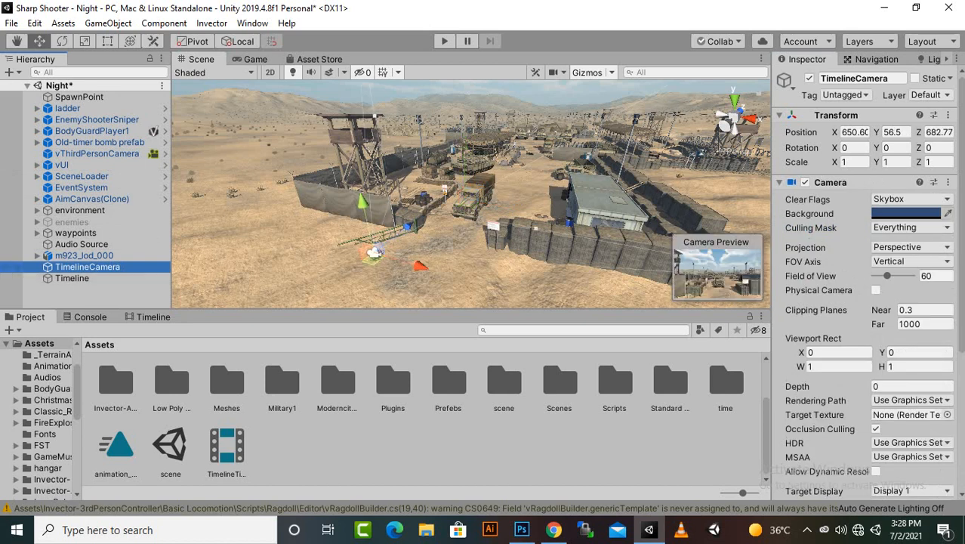
{"action": "left_click", "coordinate": [809, 77]}
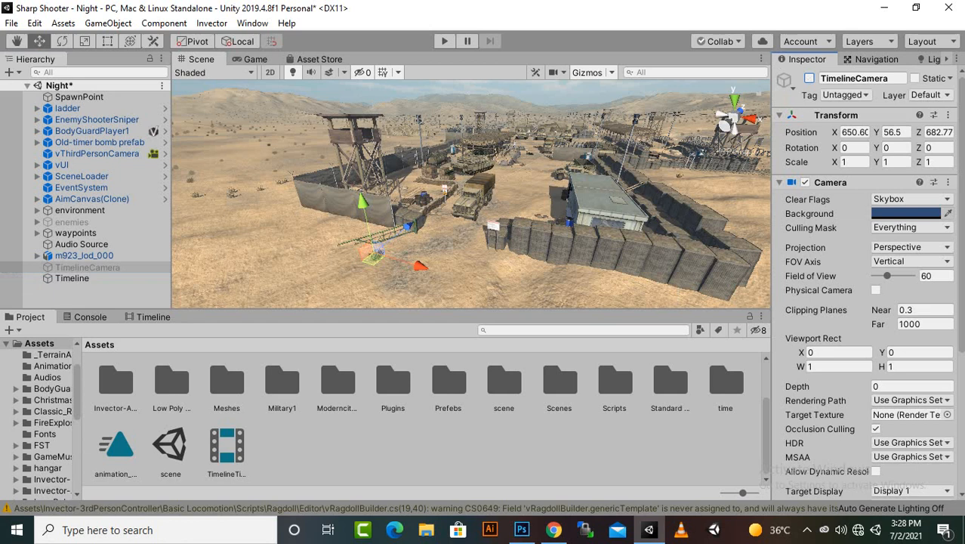
Step: Create a C# script named Cutscene in the Assets/Scripts folder and open it in Visual Studio
{"action": "double_click", "coordinate": [614, 382]}
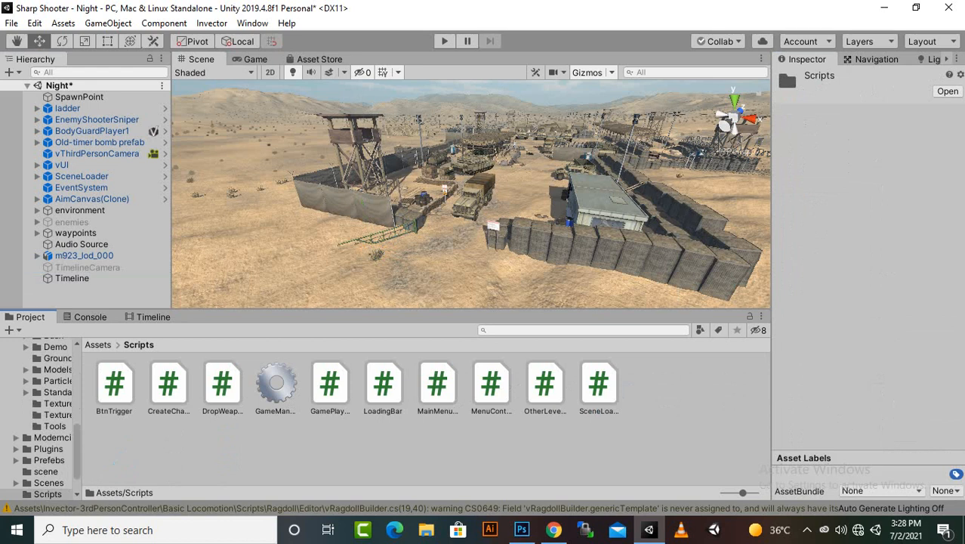
{"action": "right_click", "coordinate": [364, 453]}
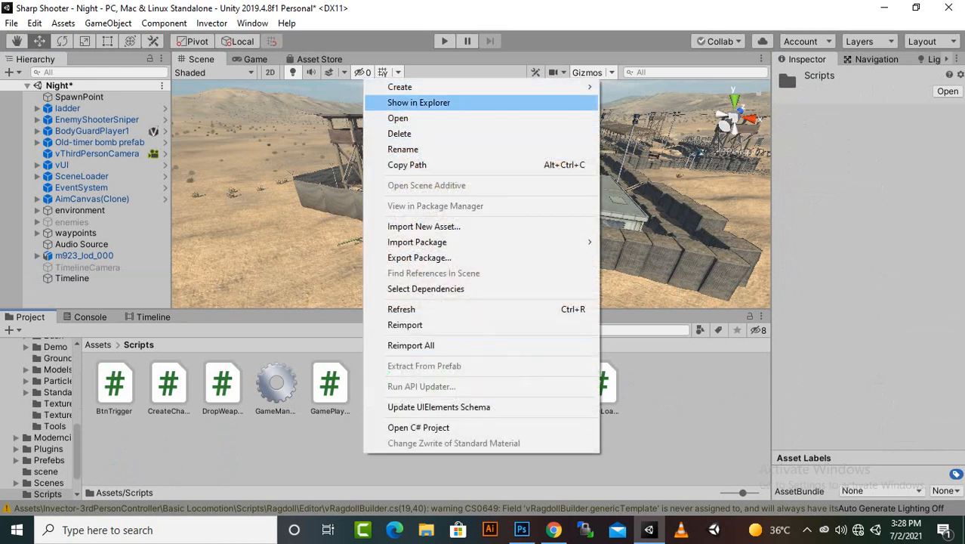
{"action": "mouse_move", "coordinate": [453, 86]}
{"action": "left_click", "coordinate": [637, 77]}
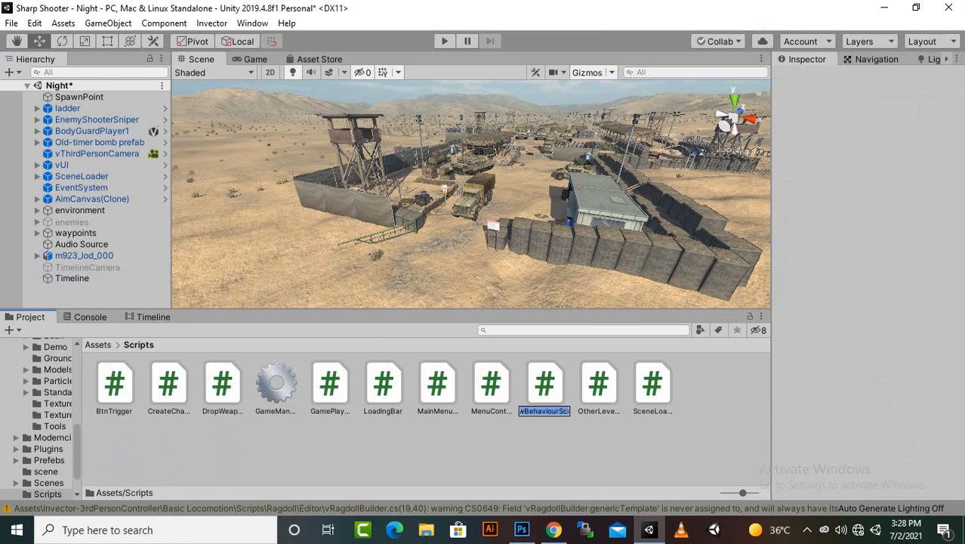
{"action": "type", "text": "Cutscene"}
{"action": "key", "text": "Return"}
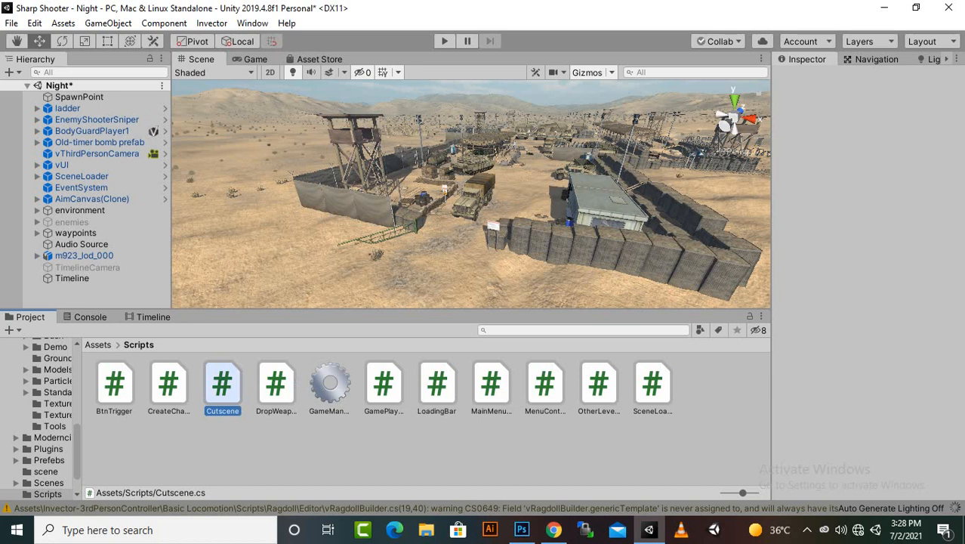
{"action": "double_click", "coordinate": [223, 386]}
{"action": "left_click", "coordinate": [807, 530]}
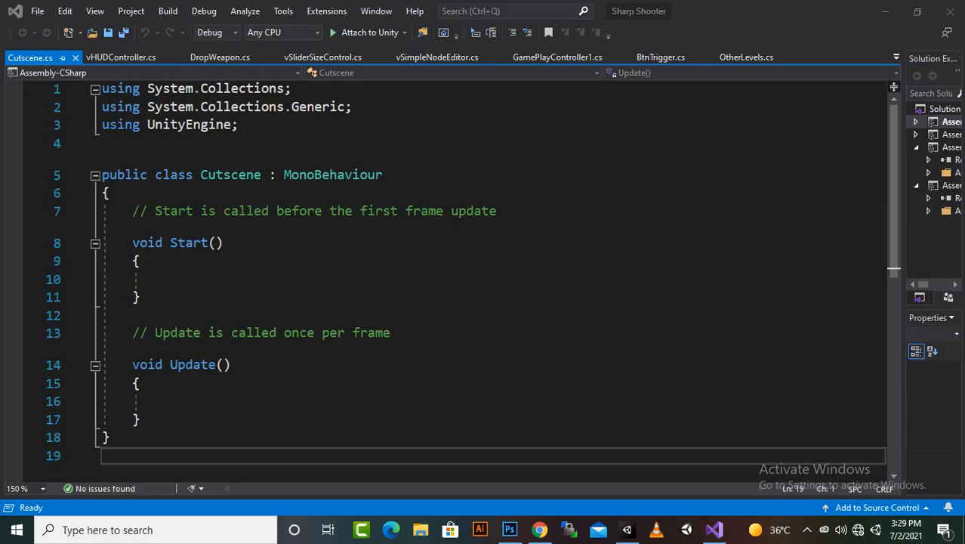
Step: Add the directive "using UnityEngine.Playables;" below the UnityEngine line of the Cutscene script
{"action": "left_click", "coordinate": [239, 125]}
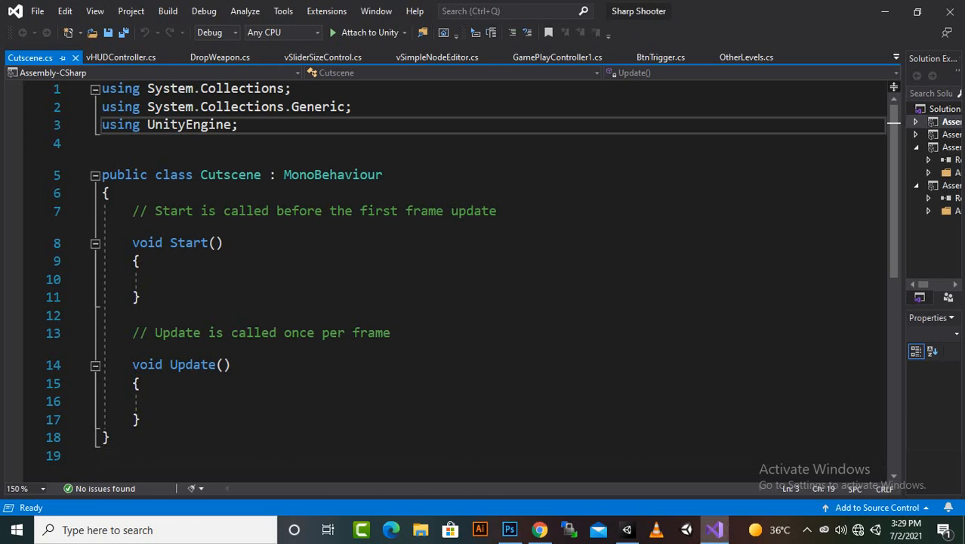
{"action": "key", "text": "Return"}
{"action": "type", "text": "us"}
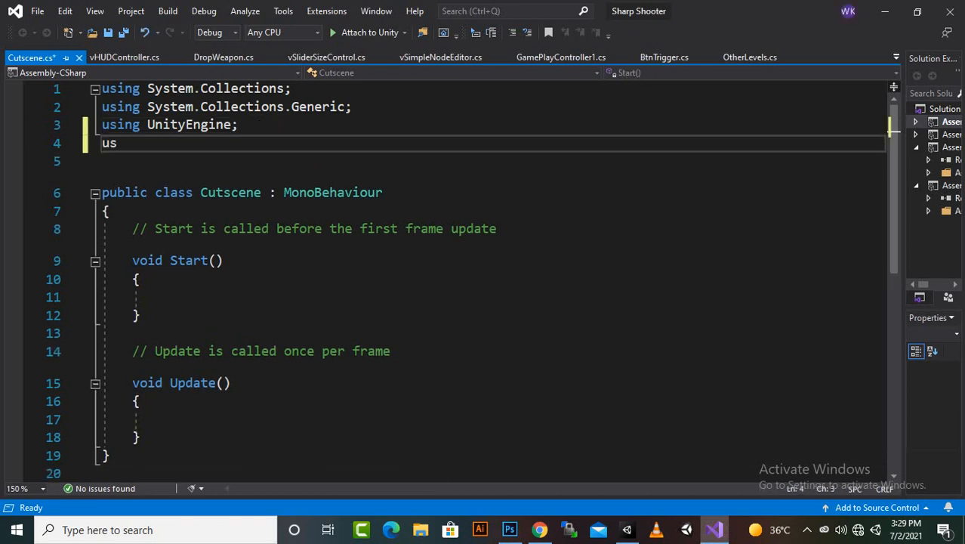
{"action": "type", "text": "ing un"}
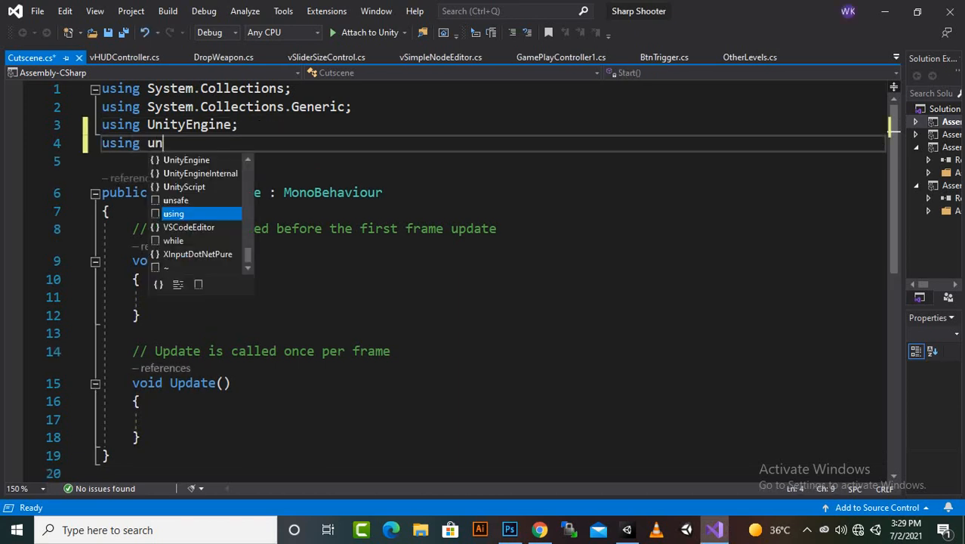
{"action": "key", "text": "Down"}
{"action": "key", "text": "Down"}
{"action": "key", "text": "Down"}
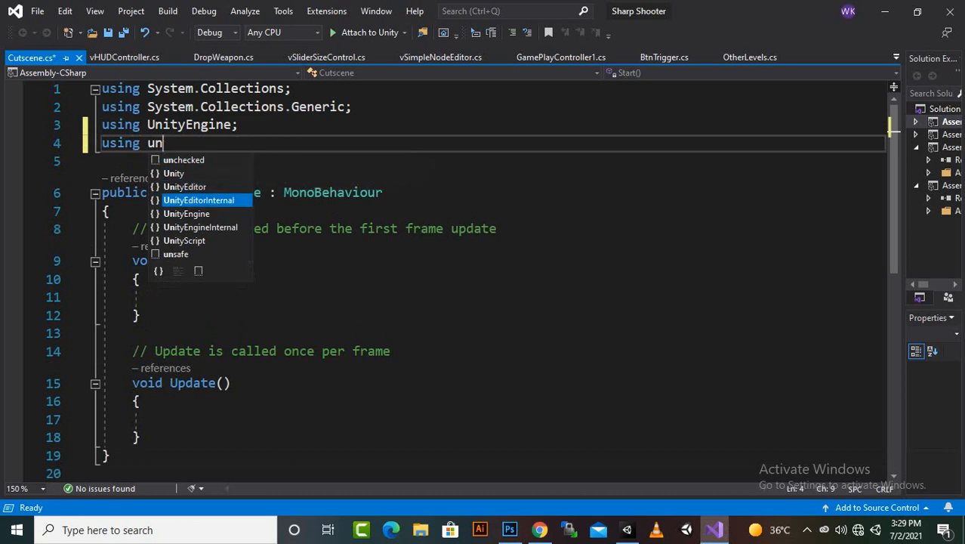
{"action": "key", "text": "Down"}
{"action": "key", "text": "Tab"}
{"action": "type", "text": "."}
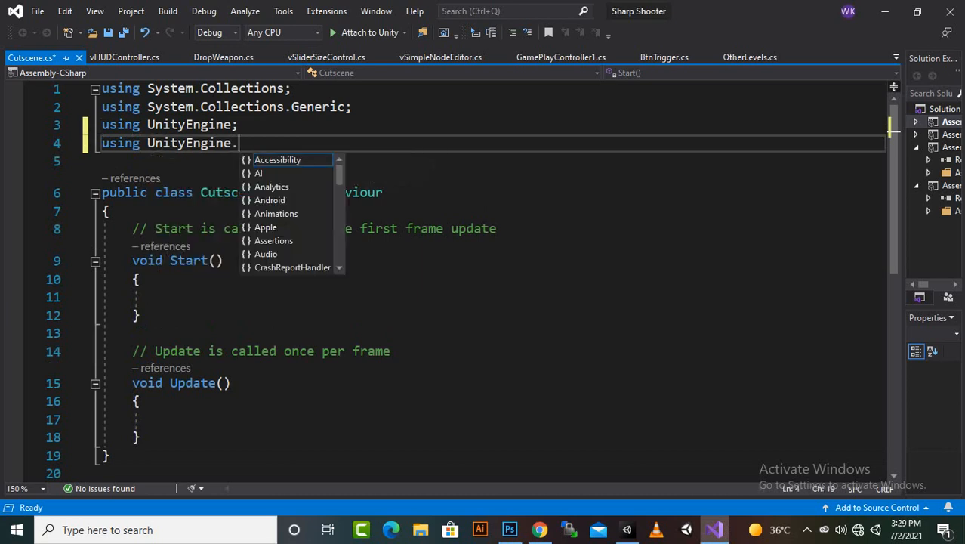
{"action": "type", "text": "pl"}
{"action": "key", "text": "Tab"}
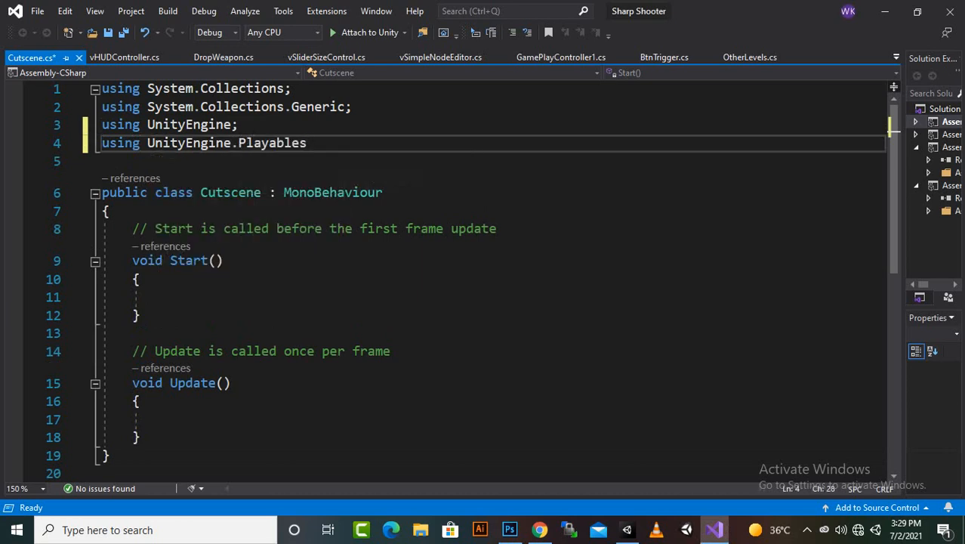
{"action": "type", "text": ";"}
Step: Declare the field "public PlayableDirector timeline;" at the start of the Cutscene class
{"action": "key", "text": "Down"}
{"action": "key", "text": "Down"}
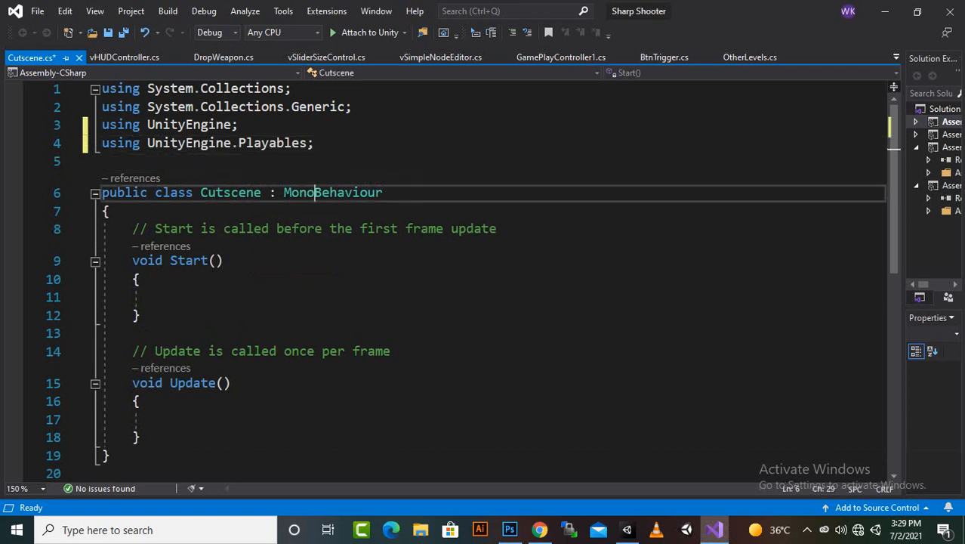
{"action": "key", "text": "Down"}
{"action": "type", "text": "\\"}
{"action": "key", "text": "BackSpace"}
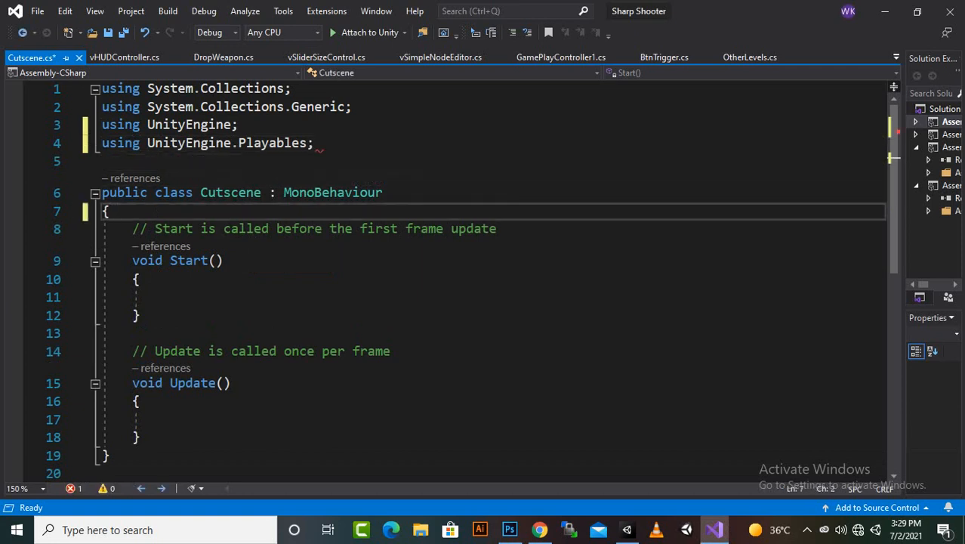
{"action": "key", "text": "Return"}
{"action": "type", "text": "public "}
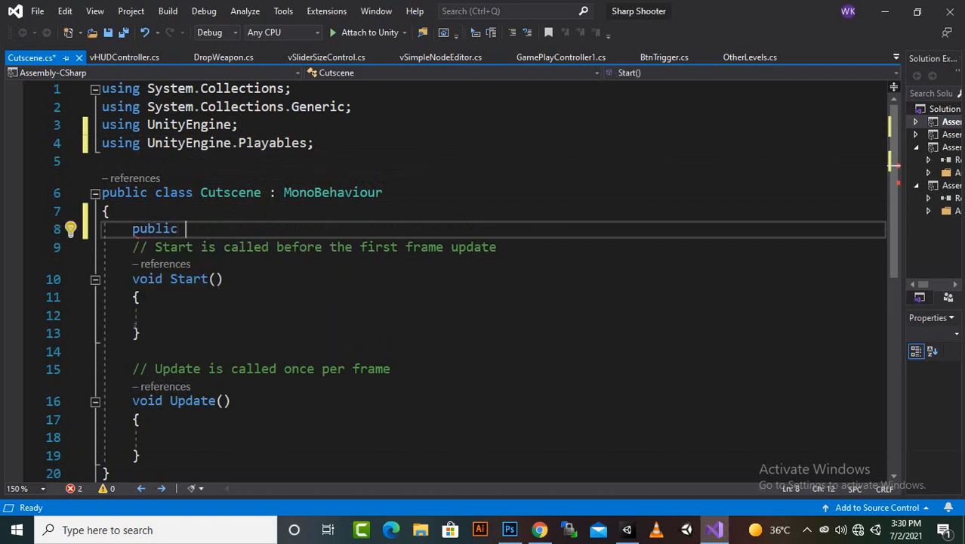
{"action": "type", "text": "pl"}
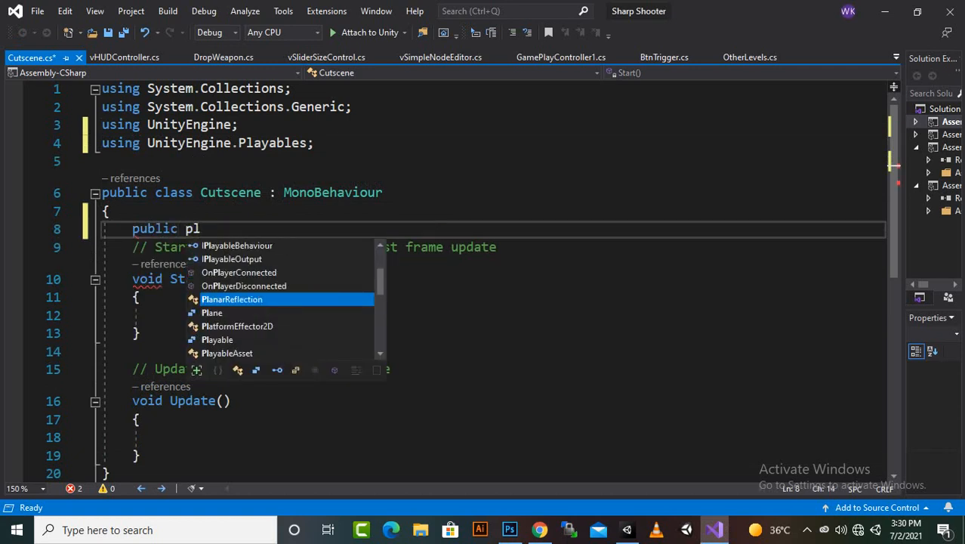
{"action": "key", "text": "Down"}
{"action": "key", "text": "Down"}
{"action": "key", "text": "Down"}
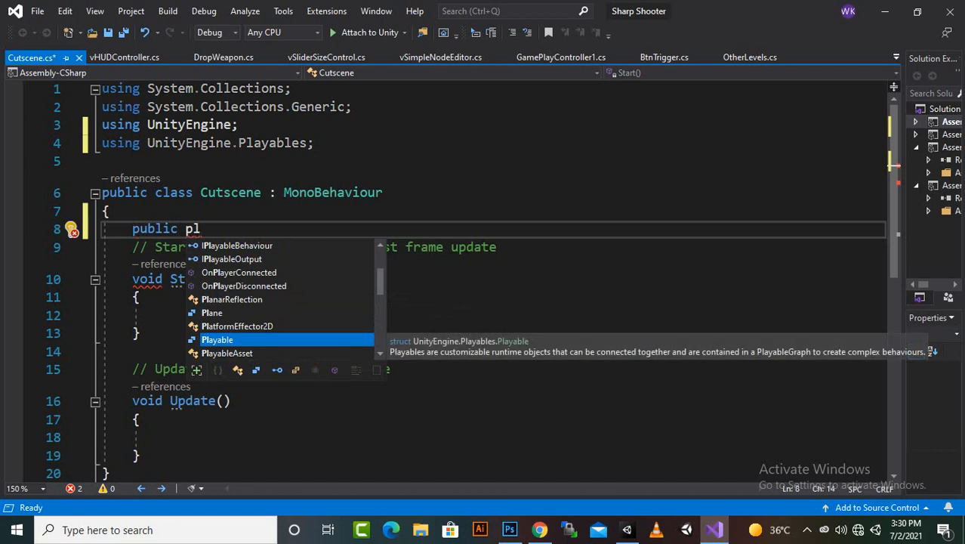
{"action": "type", "text": "a"}
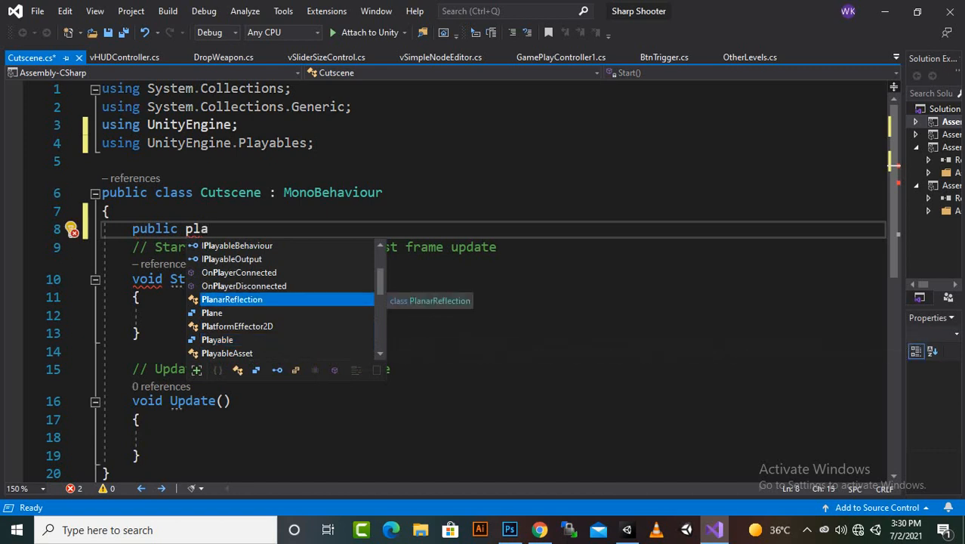
{"action": "type", "text": "ya"}
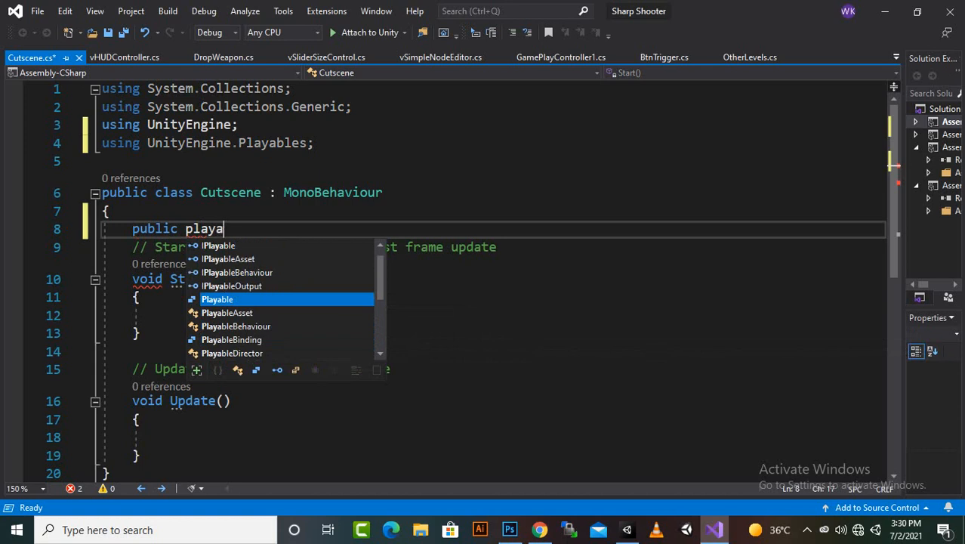
{"action": "key", "text": "Down"}
{"action": "key", "text": "Down"}
{"action": "key", "text": "Down"}
{"action": "key", "text": "Down"}
{"action": "key", "text": "Tab"}
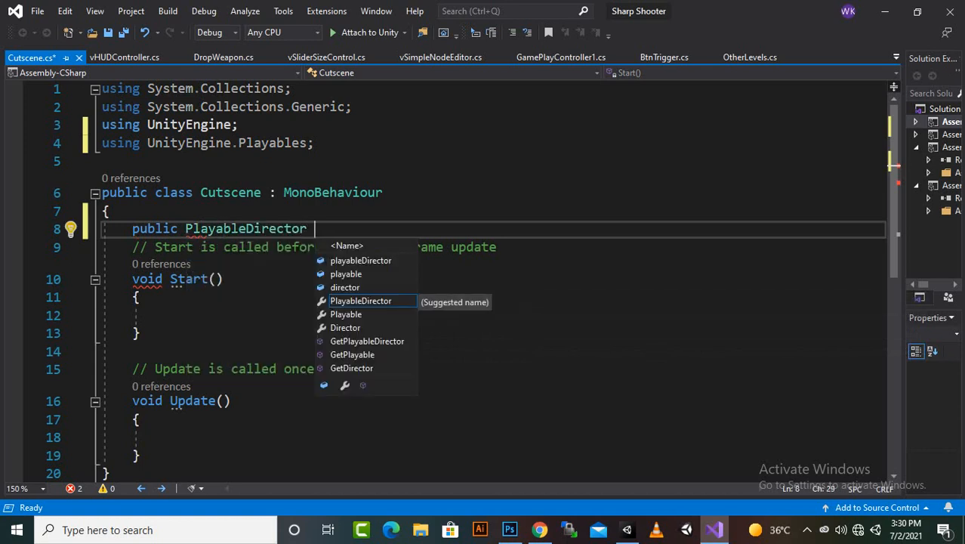
{"action": "type", "text": "timeline"}
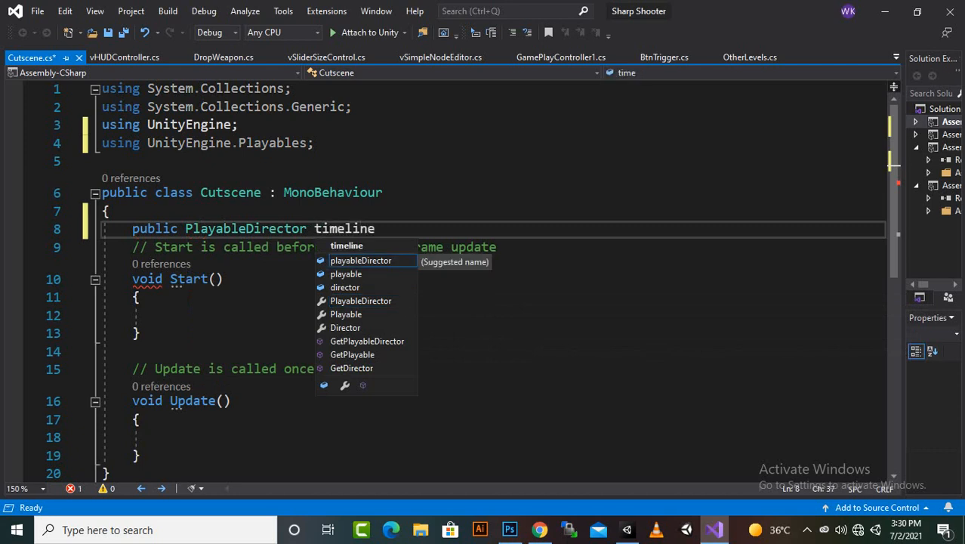
{"action": "type", "text": ";"}
{"action": "key", "text": "Return"}
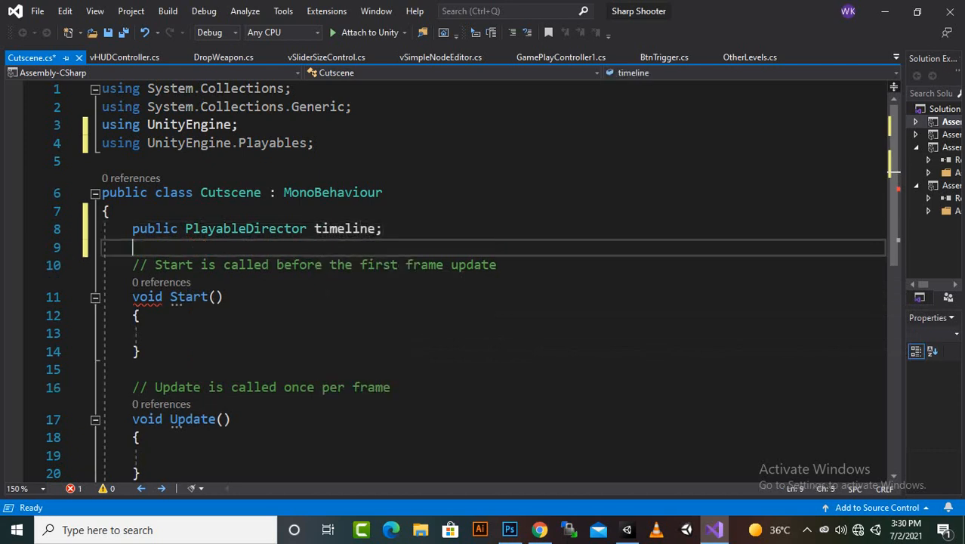
Step: Declare the field "public GameObject Camera1;" below the timeline field
{"action": "type", "text": "public "}
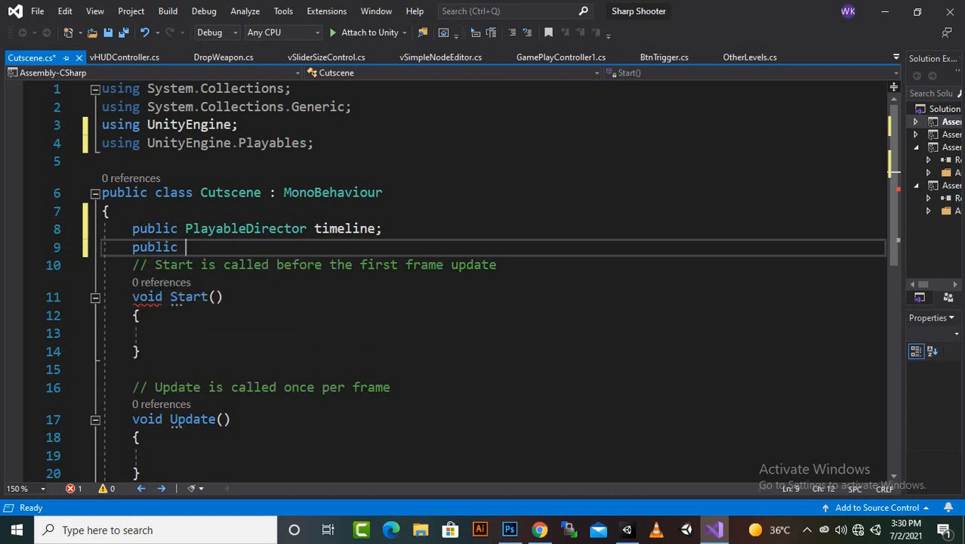
{"action": "type", "text": "c"}
{"action": "key", "text": "BackSpace"}
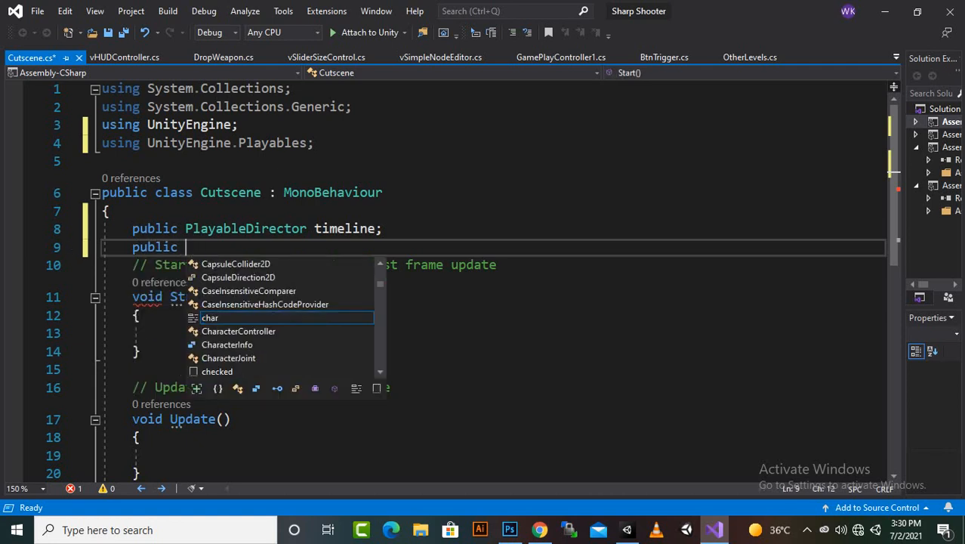
{"action": "type", "text": "game"}
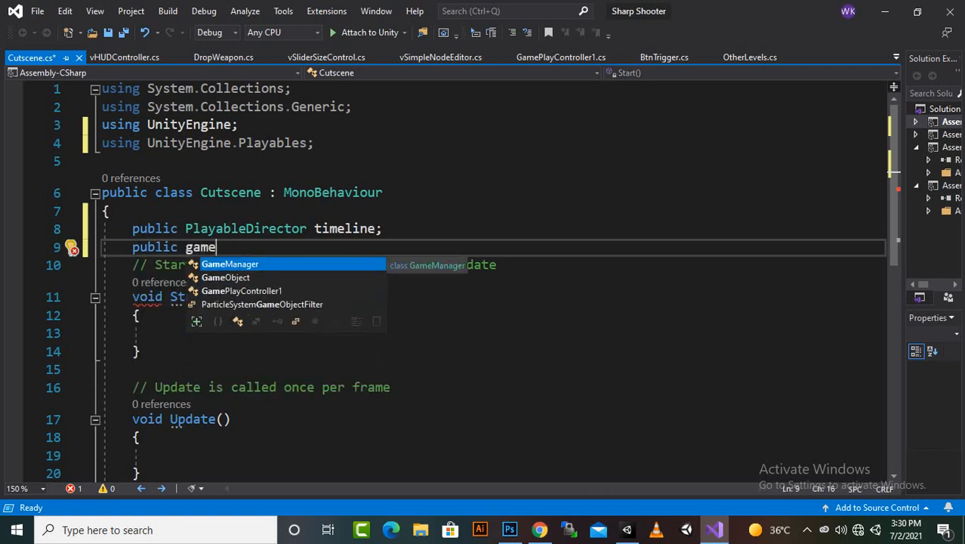
{"action": "key", "text": "Down"}
{"action": "key", "text": "Tab"}
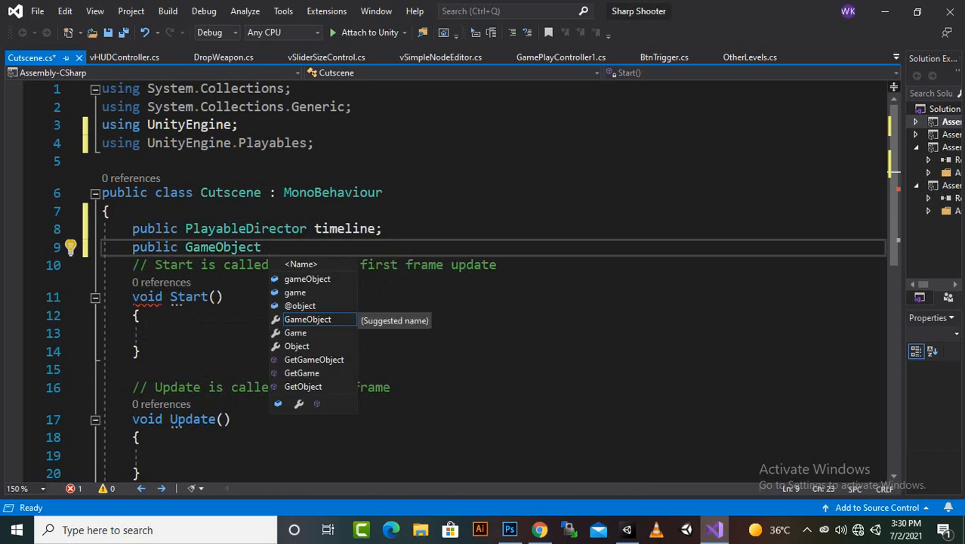
{"action": "type", "text": "Camera"}
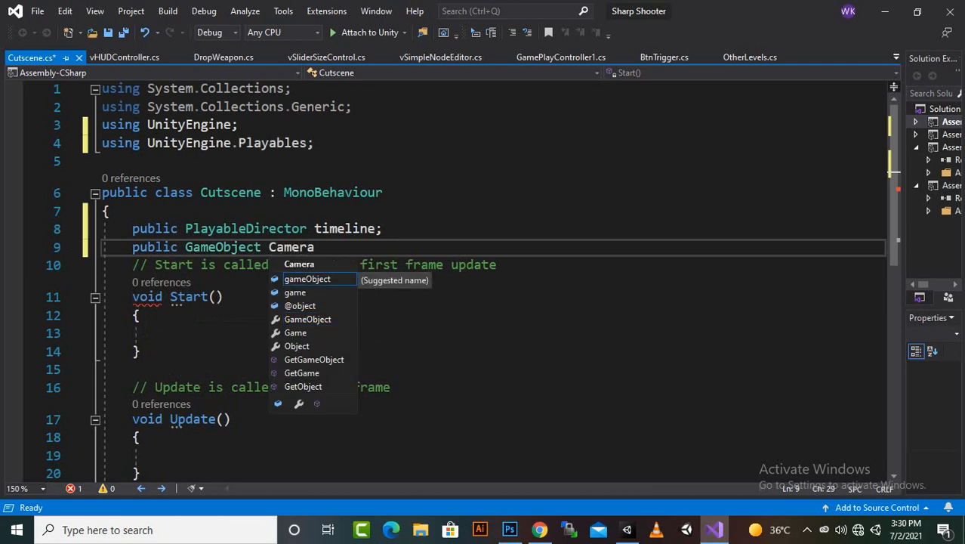
{"action": "type", "text": "1;"}
{"action": "key", "text": "Return"}
Step: Declare the field "public GameObject Camera2;" below the Camera1 field
{"action": "type", "text": "pub"}
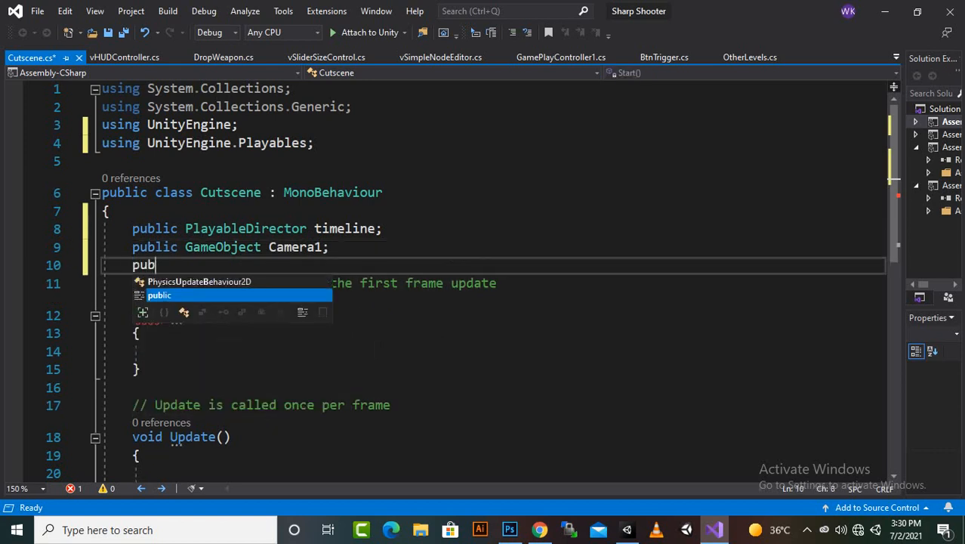
{"action": "type", "text": "lic game"}
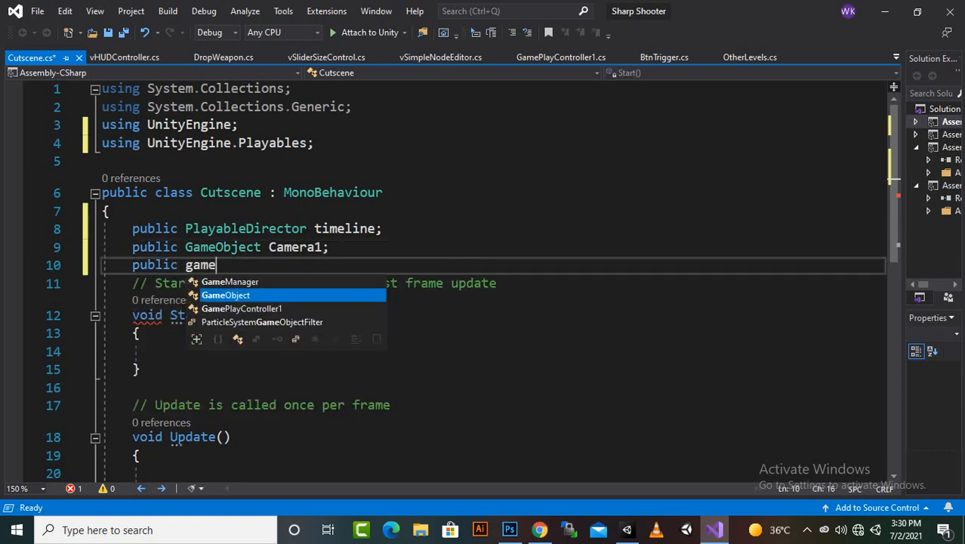
{"action": "key", "text": "Tab"}
{"action": "type", "text": "C"}
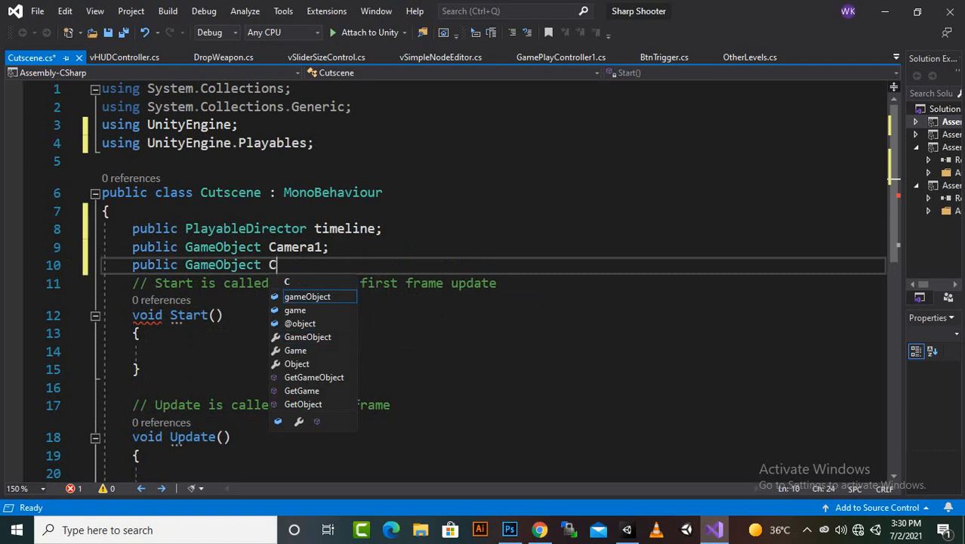
{"action": "type", "text": "amera"}
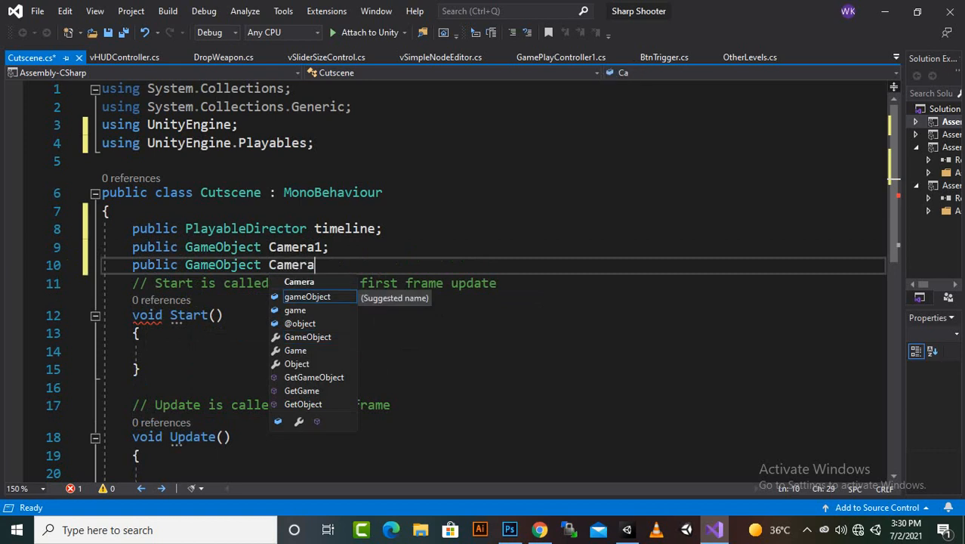
{"action": "type", "text": "2;"}
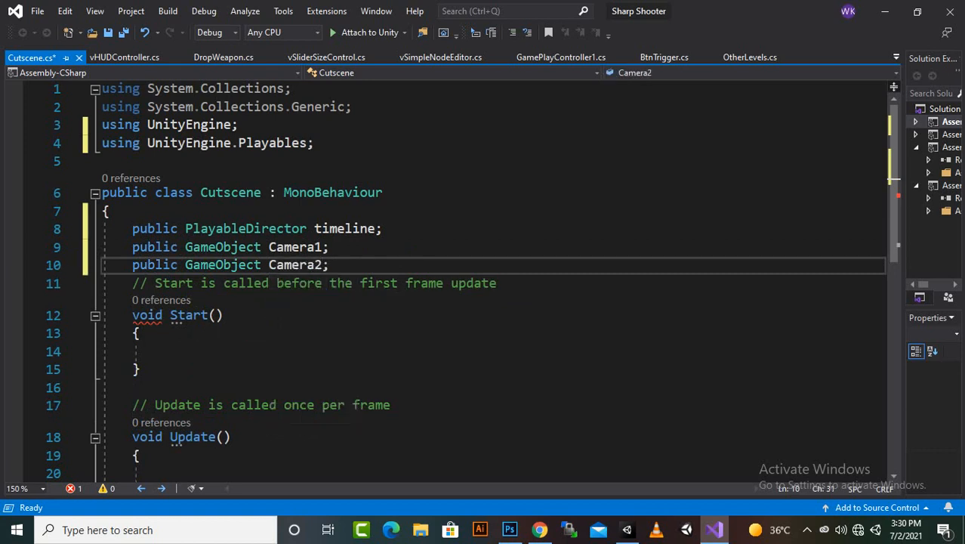
Step: Declare the field "public GameObject SkipButton;" on a new line below the Camera2 field
{"action": "key", "text": "Return"}
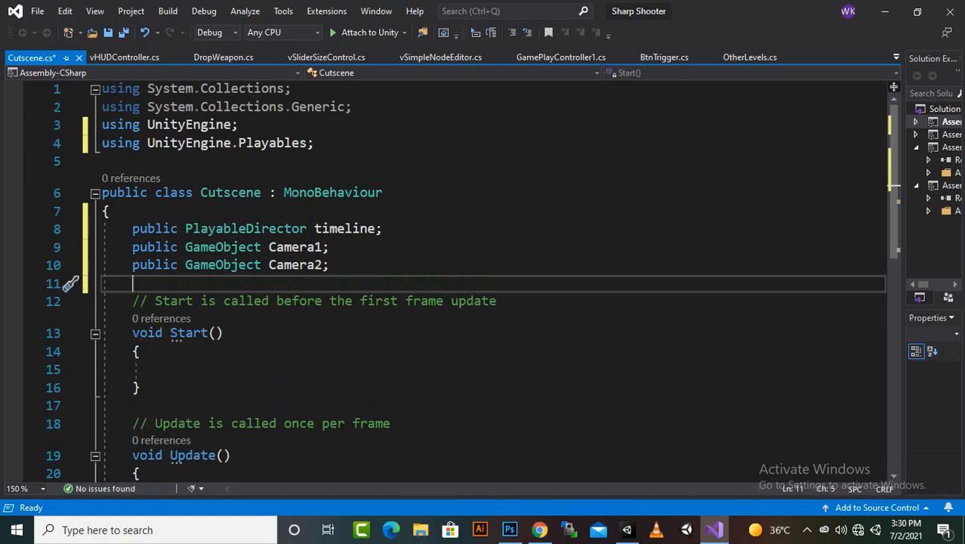
{"action": "type", "text": "public "}
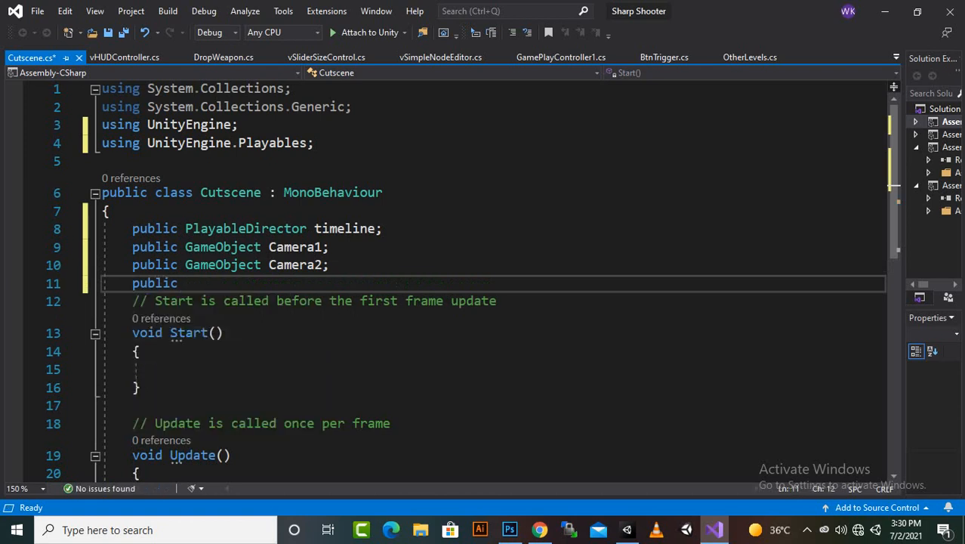
{"action": "type", "text": "GameObject "}
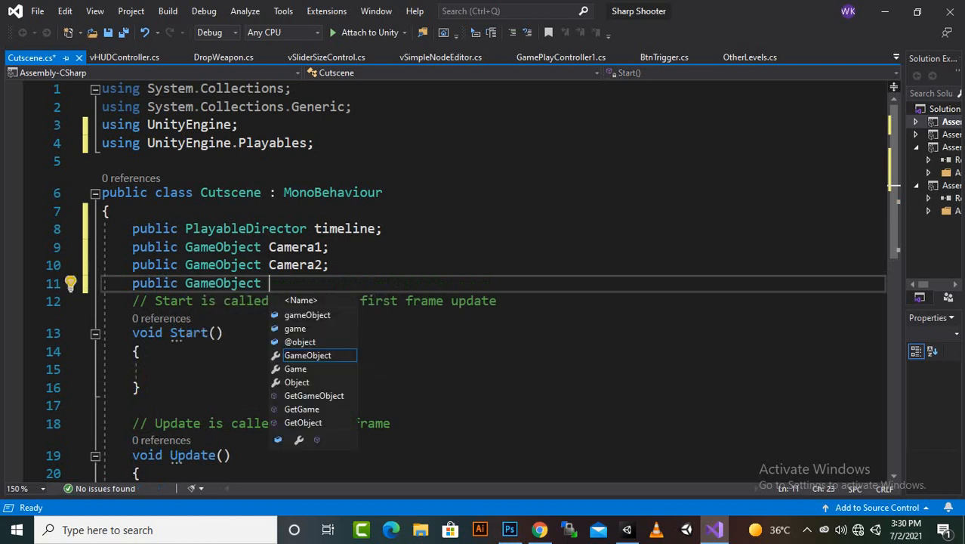
{"action": "type", "text": "B"}
{"action": "key", "text": "BackSpace"}
{"action": "type", "text": "Skip"}
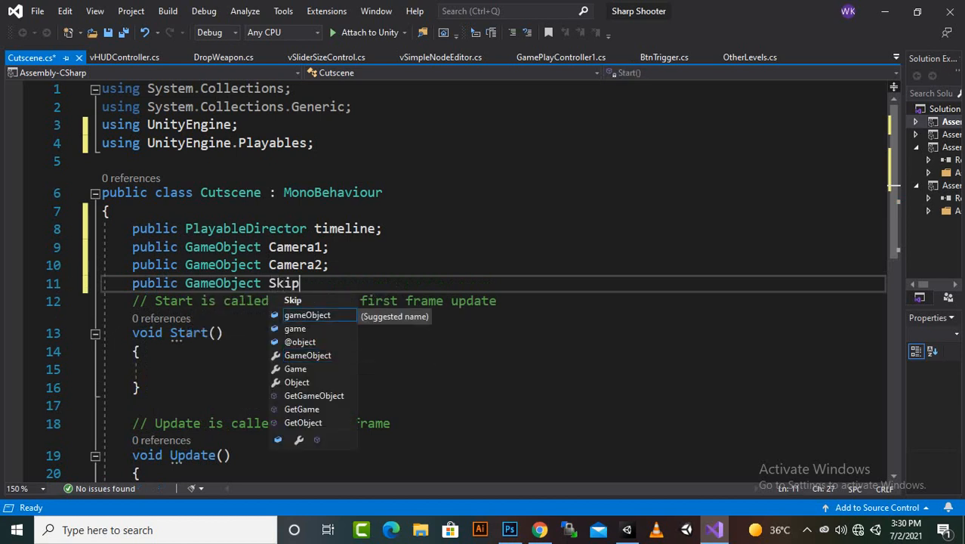
{"action": "type", "text": "Butoo"}
{"action": "key", "text": "BackSpace"}
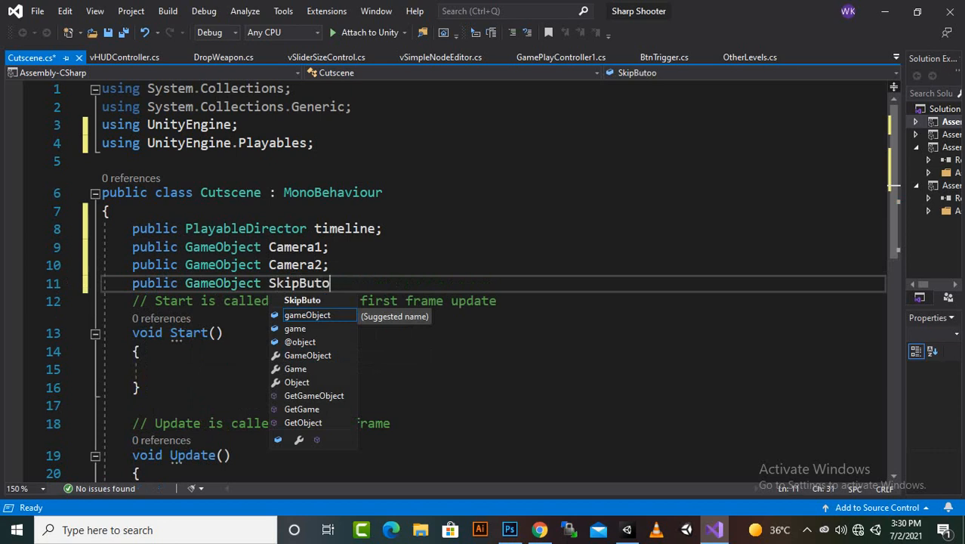
{"action": "key", "text": "BackSpace"}
{"action": "type", "text": "tton"}
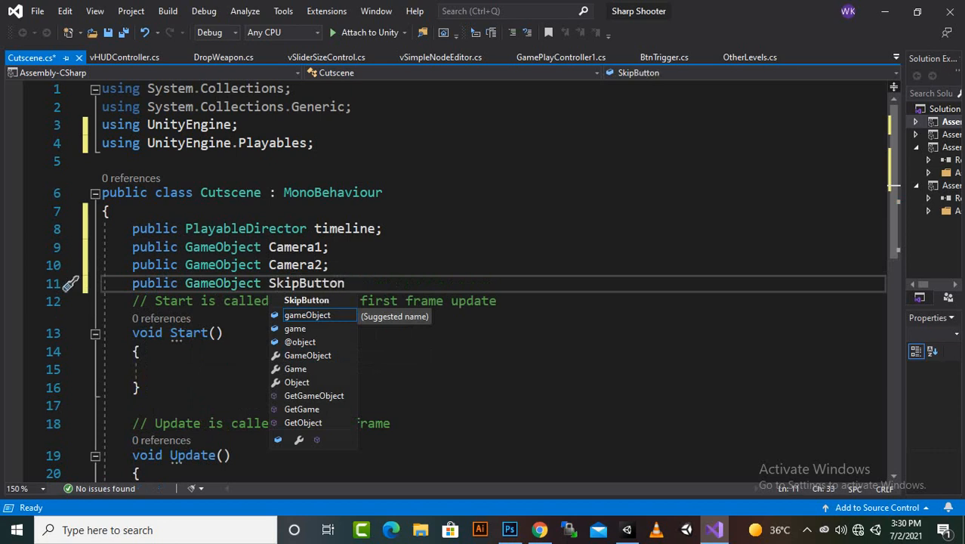
{"action": "type", "text": ";"}
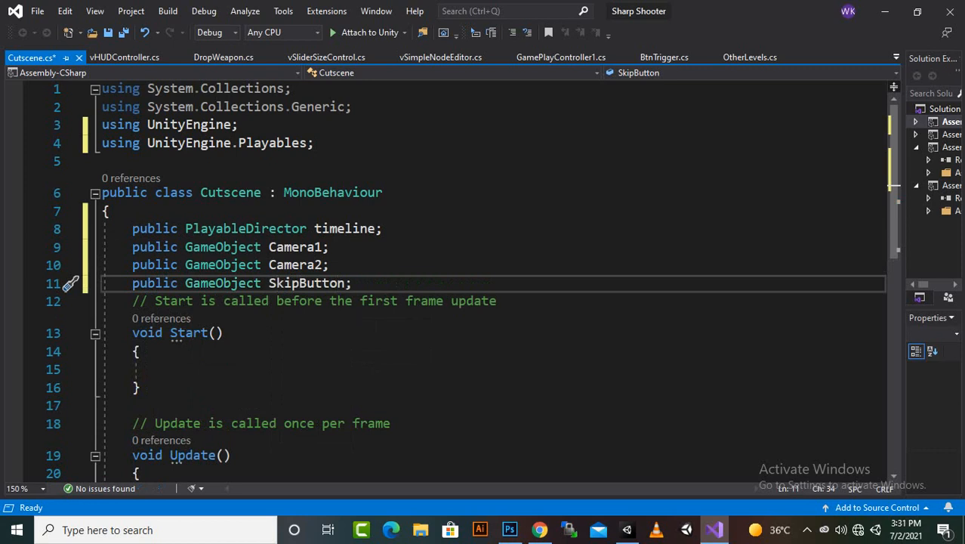
Step: Add the statement "timeline.GetComponent<PlayableDirector>();" to the body of the Start method
{"action": "scroll", "coordinate": [483, 279], "scroll_direction": "down", "scroll_amount": 1}
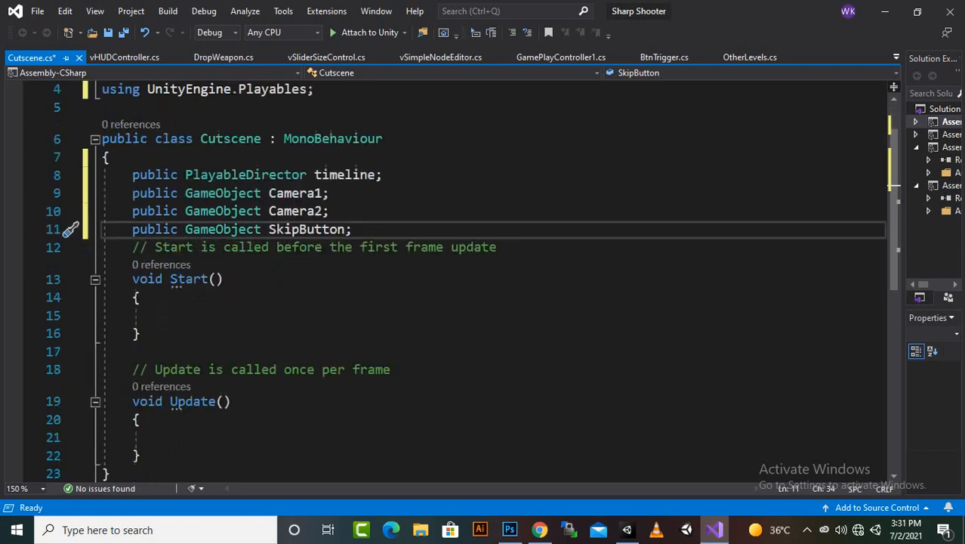
{"action": "left_click", "coordinate": [163, 315]}
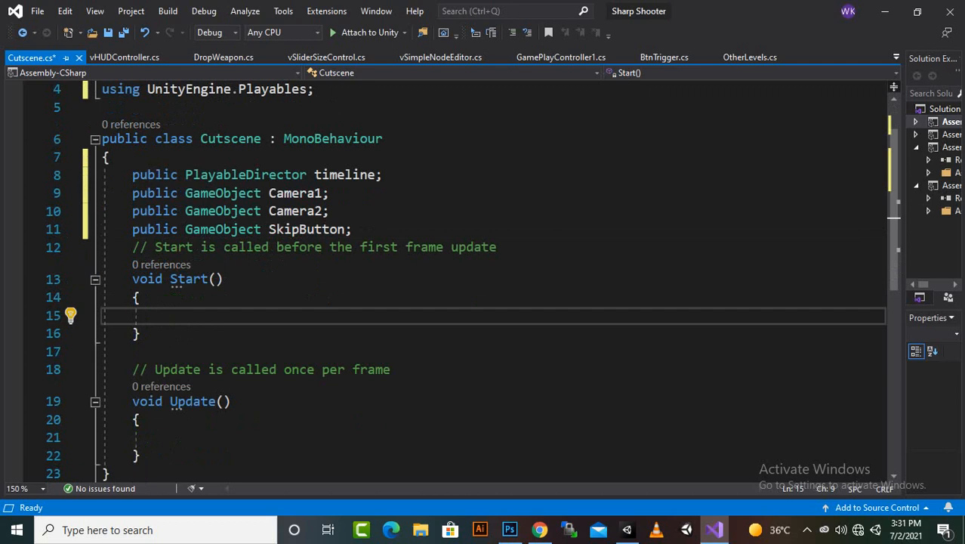
{"action": "type", "text": "time"}
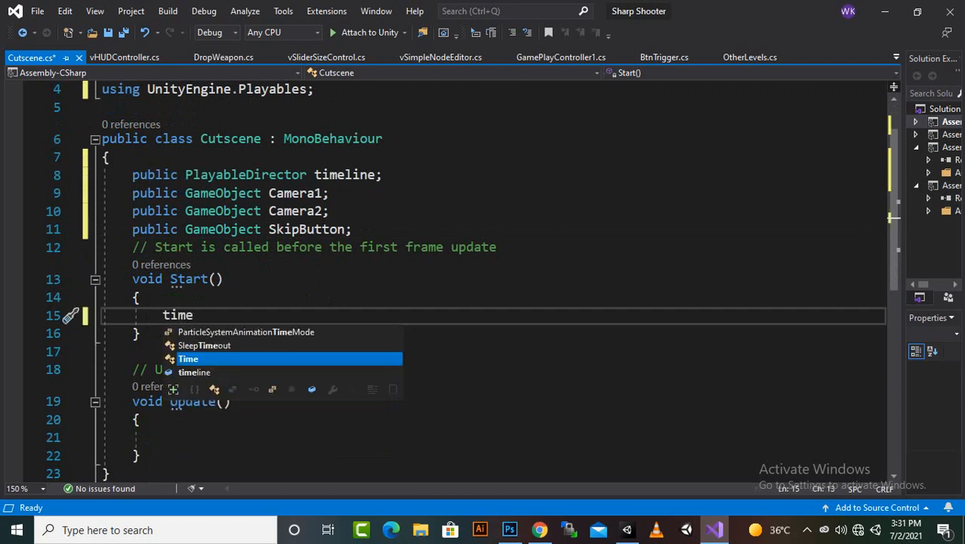
{"action": "type", "text": "line"}
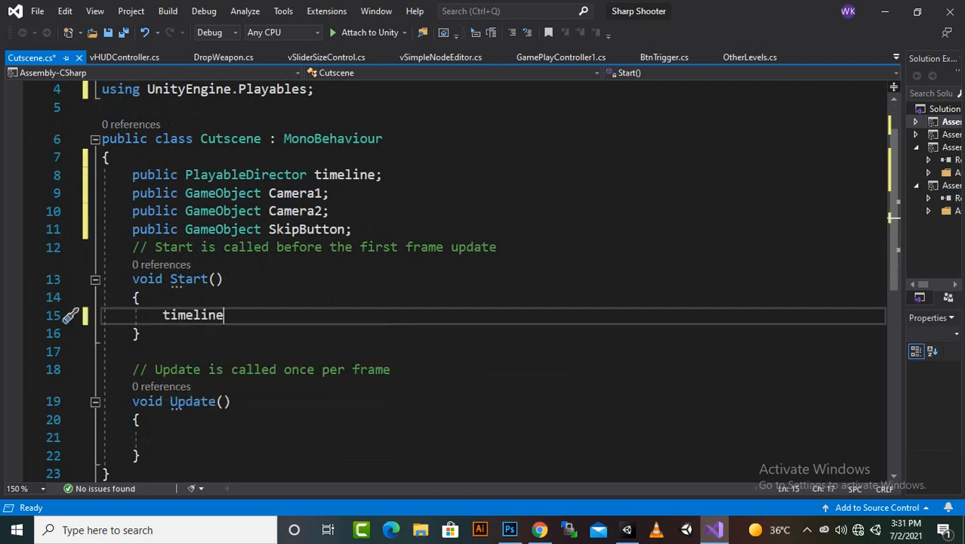
{"action": "type", "text": "."}
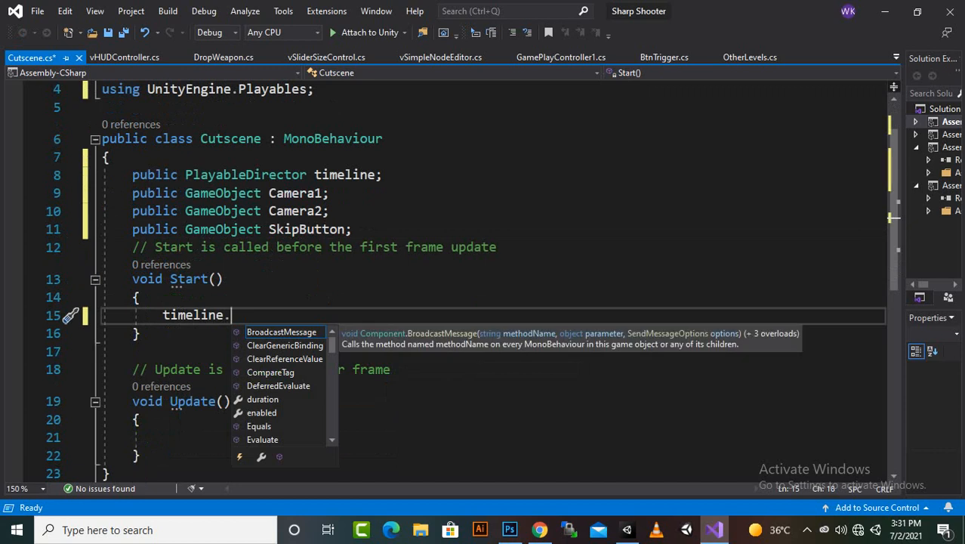
{"action": "type", "text": "ge"}
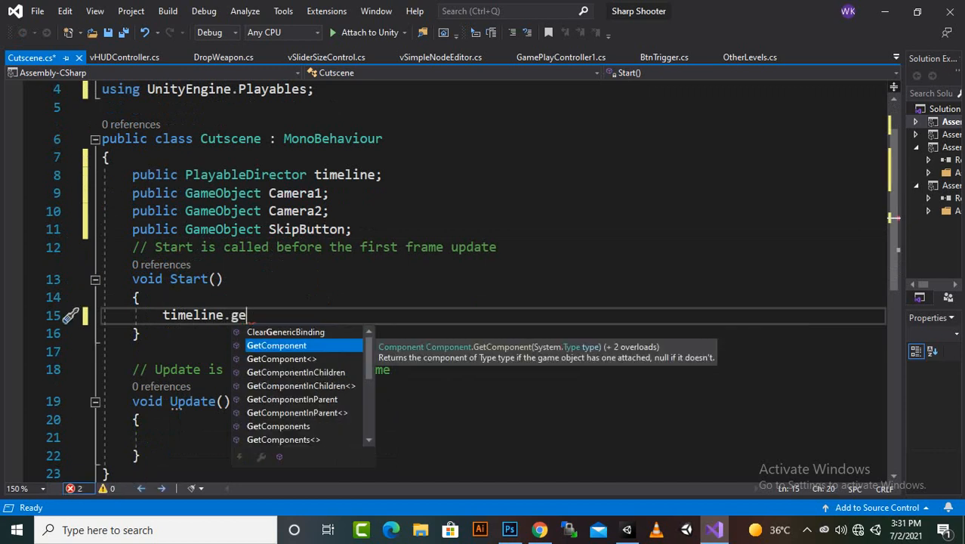
{"action": "key", "text": "Tab"}
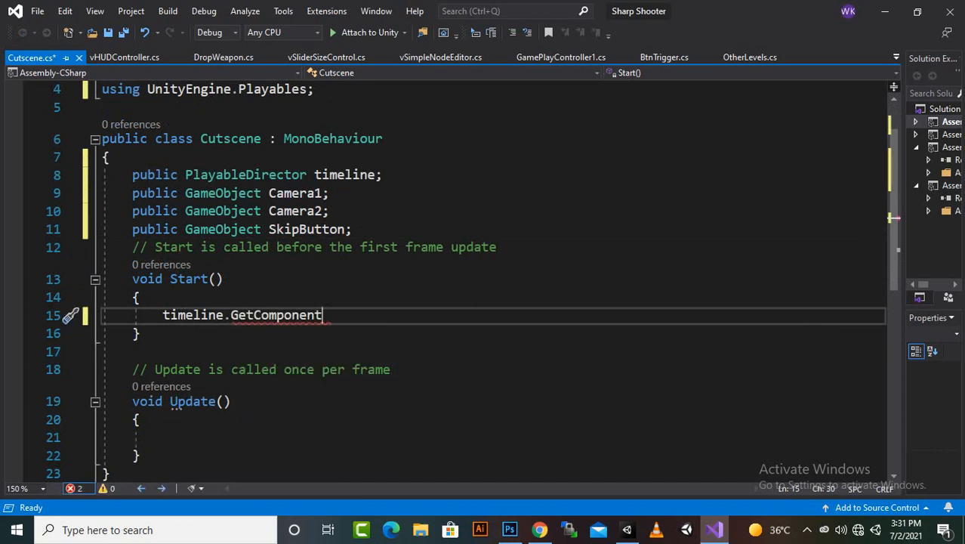
{"action": "type", "text": "<"}
{"action": "key", "text": "BackSpace"}
{"action": "type", "text": "<P"}
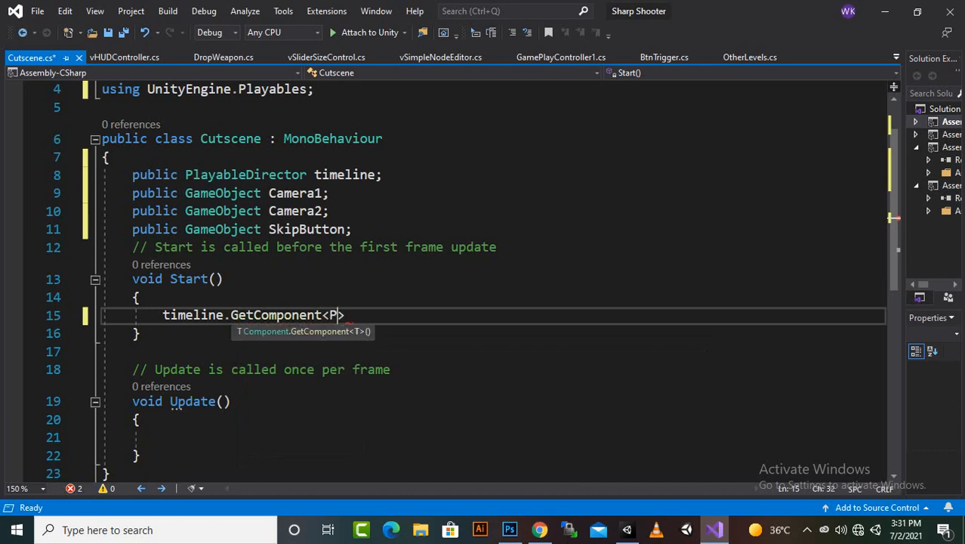
{"action": "type", "text": "la"}
{"action": "key", "text": "Tab"}
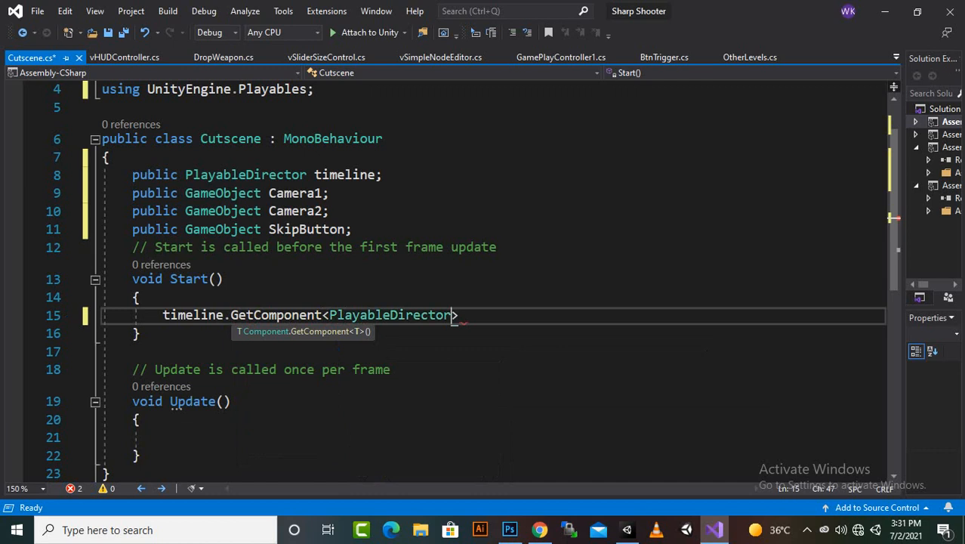
{"action": "type", "text": ">("}
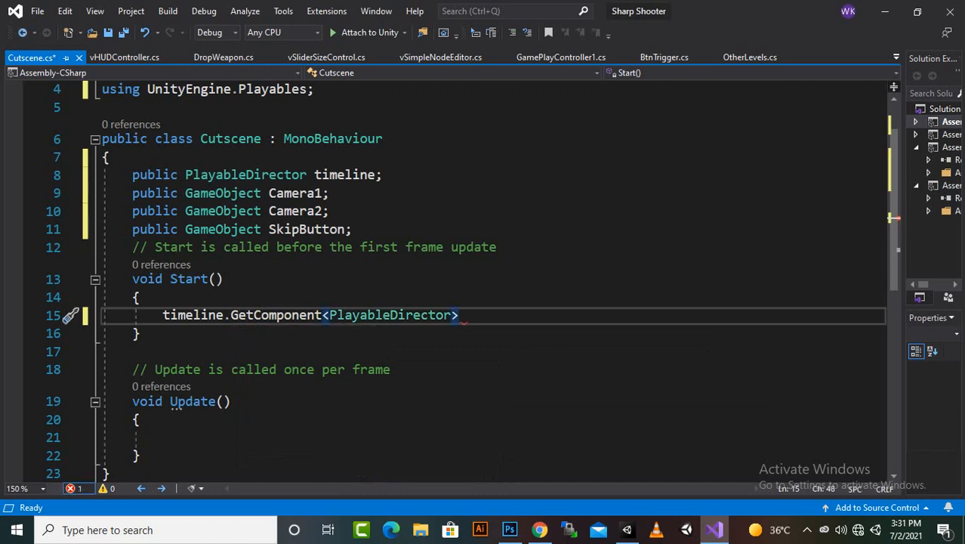
{"action": "type", "text": ");"}
Step: Switch to Unity, examine the Playable Director component on the Timeline object, and return to the Cutscene script in Visual Studio
{"action": "left_click", "coordinate": [627, 531]}
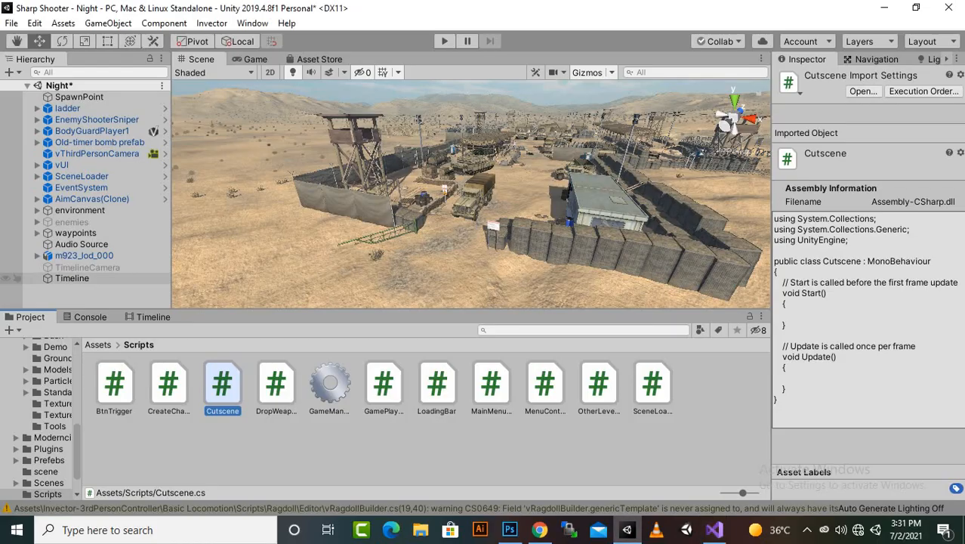
{"action": "left_click", "coordinate": [72, 279]}
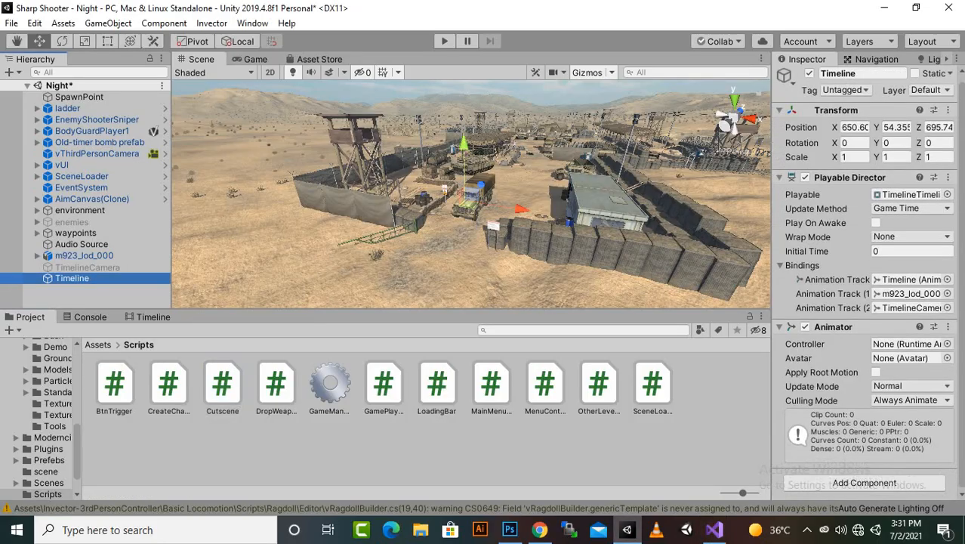
{"action": "scroll", "coordinate": [812, 405], "scroll_direction": "down", "scroll_amount": 1}
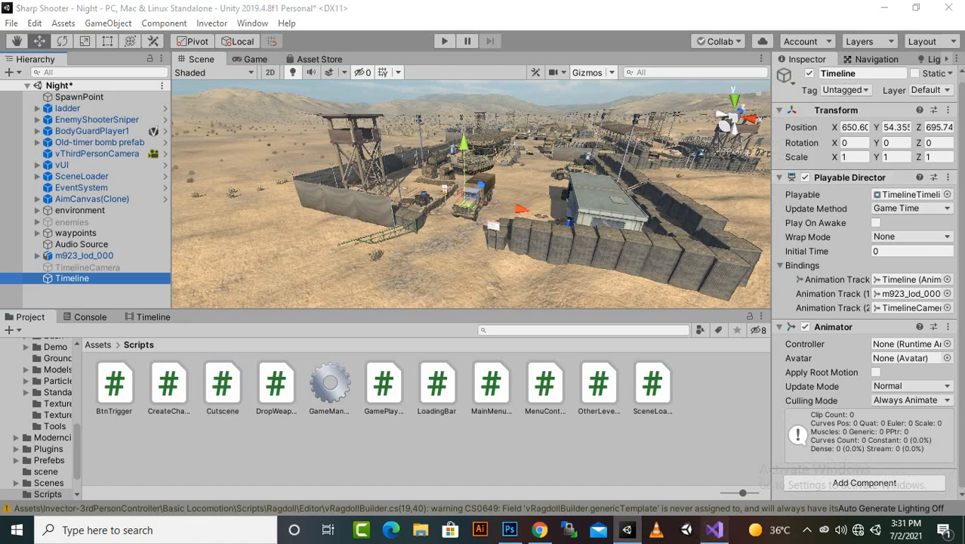
{"action": "left_click", "coordinate": [714, 530]}
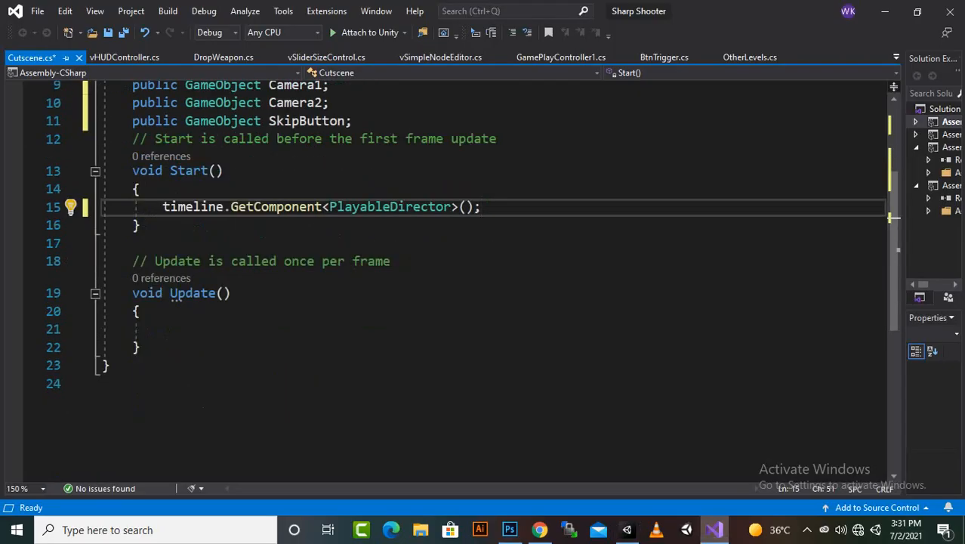
Step: Delete the Update method together with its comment from the Cutscene class
{"action": "left_click_drag", "start_coordinate": [133, 261], "coordinate": [142, 348]}
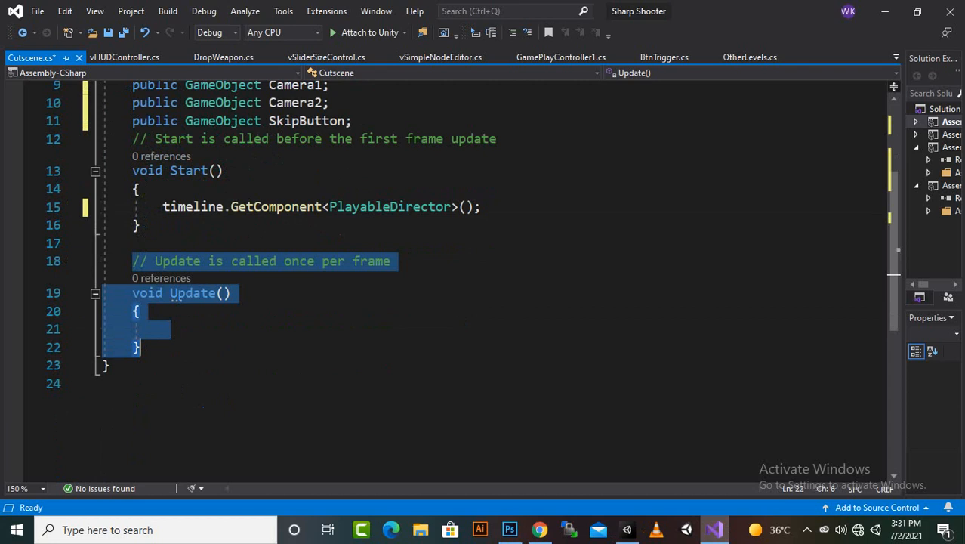
{"action": "type", "text": "boid"}
{"action": "key", "text": "BackSpace"}
{"action": "key", "text": "BackSpace"}
{"action": "key", "text": "BackSpace"}
{"action": "key", "text": "BackSpace"}
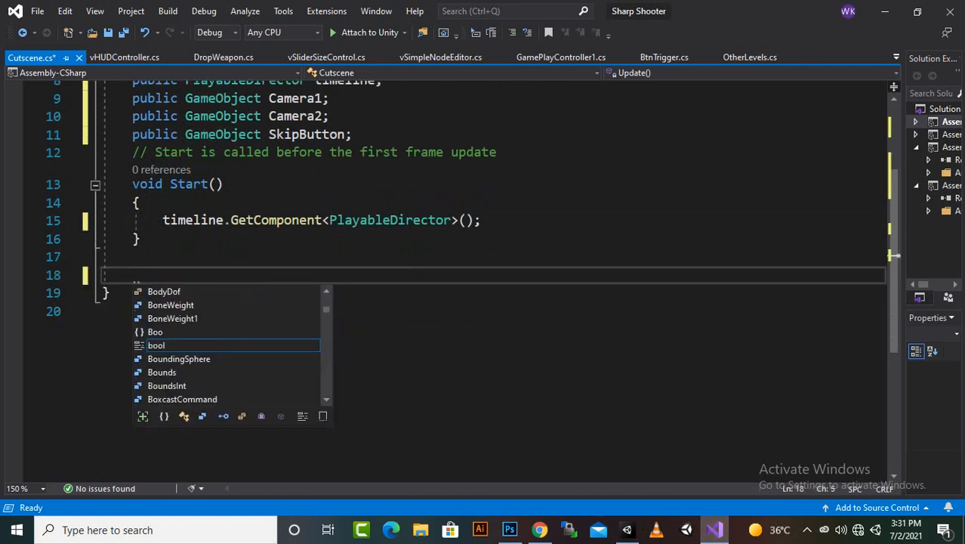
Step: Add the method "private void OnTriggerEnter(Collider other)" with an empty body below the Start method
{"action": "type", "text": "void o"}
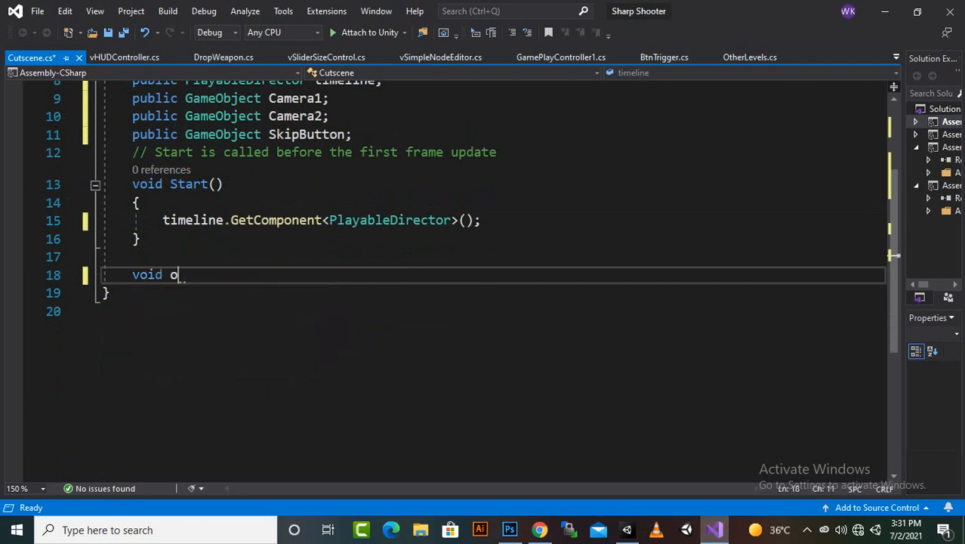
{"action": "type", "text": "ntr"}
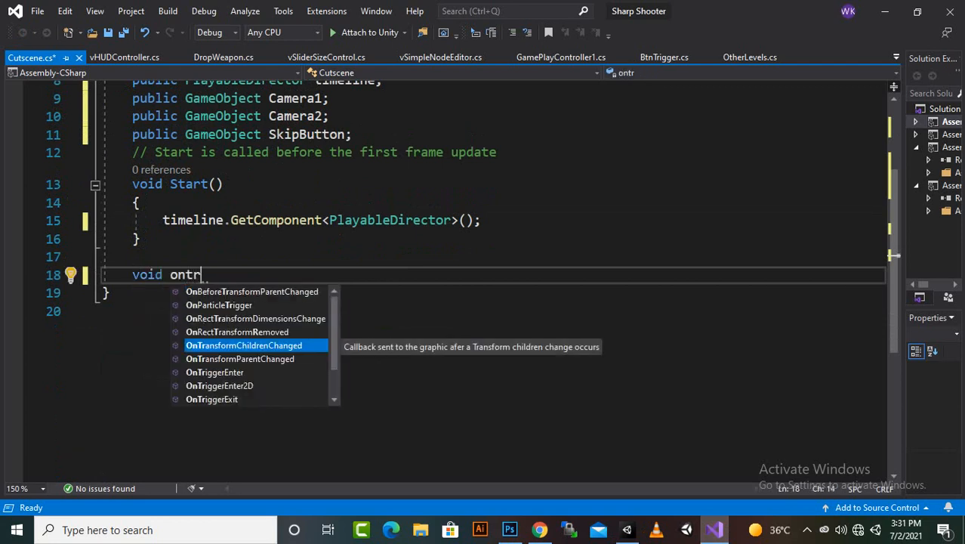
{"action": "key", "text": "Down"}
{"action": "key", "text": "Down"}
{"action": "key", "text": "Tab"}
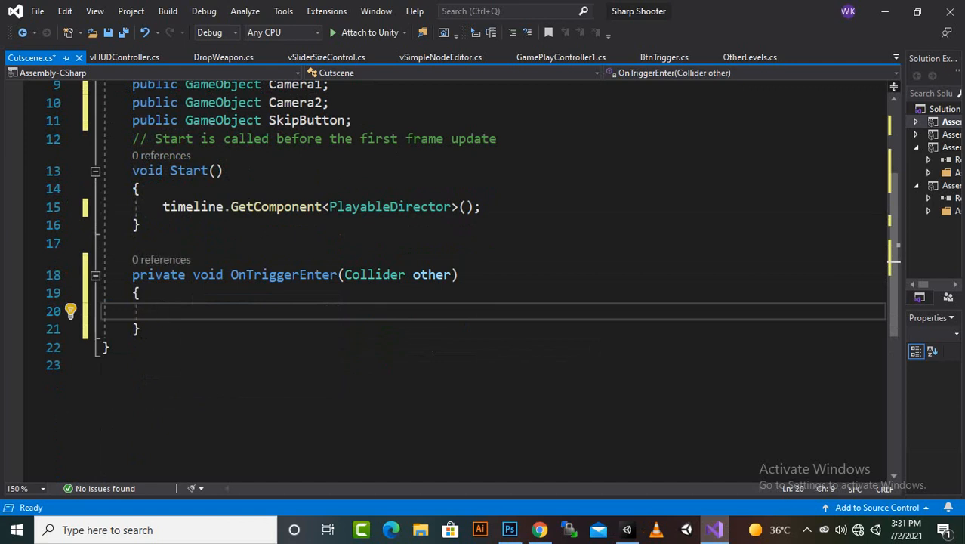
Step: Add the condition "if(other.tag == "Player")" with an empty braced block inside the OnTriggerEnter method
{"action": "type", "text": "if"}
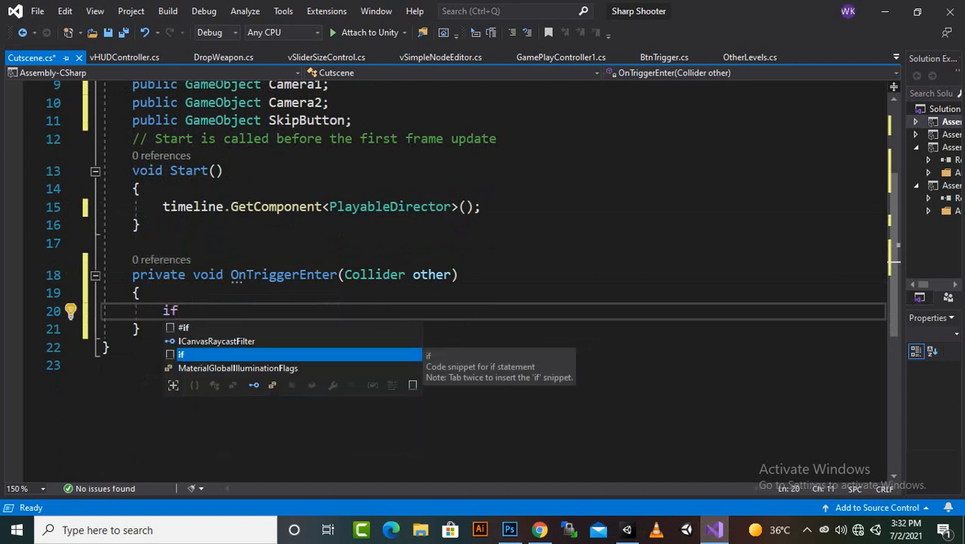
{"action": "type", "text": "("}
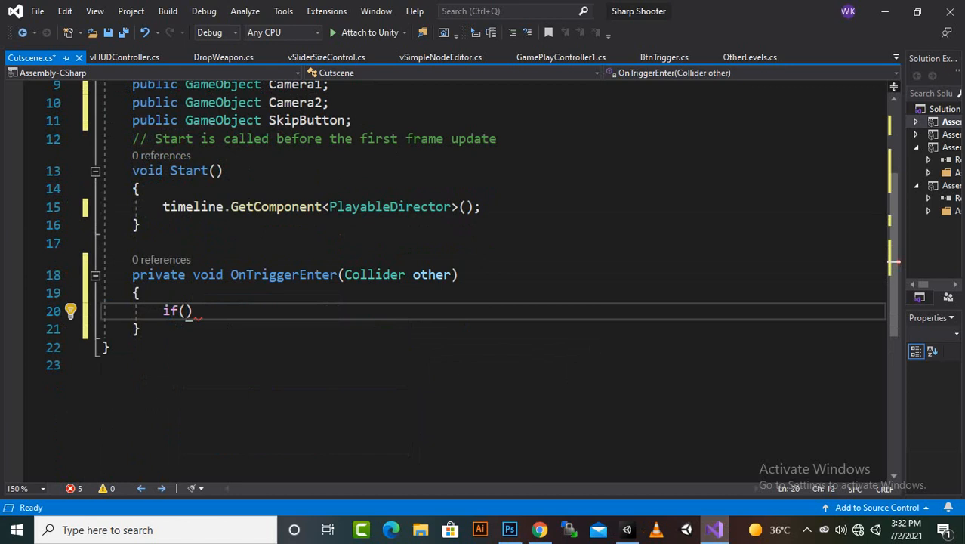
{"action": "type", "text": "other"}
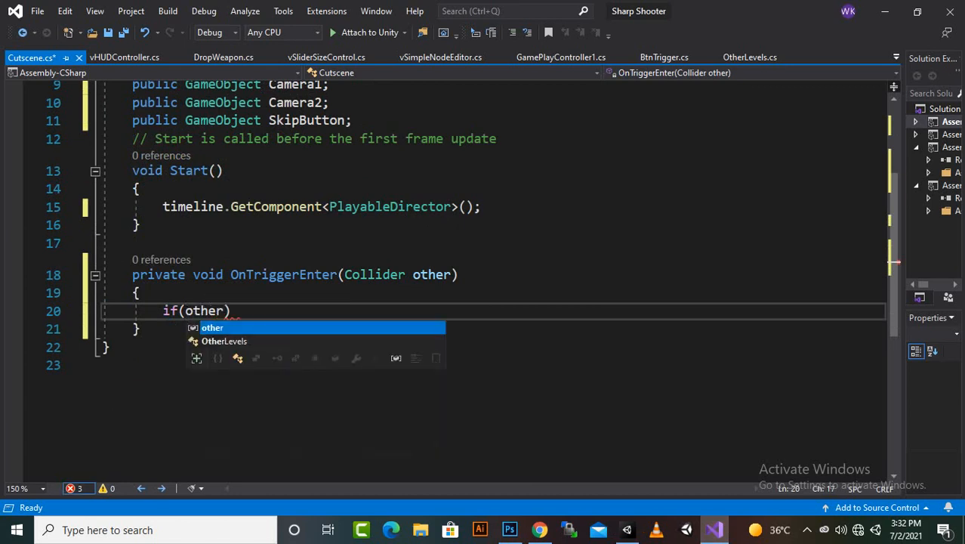
{"action": "key", "text": "Escape"}
{"action": "type", "text": ".t"}
{"action": "key", "text": "BackSpace"}
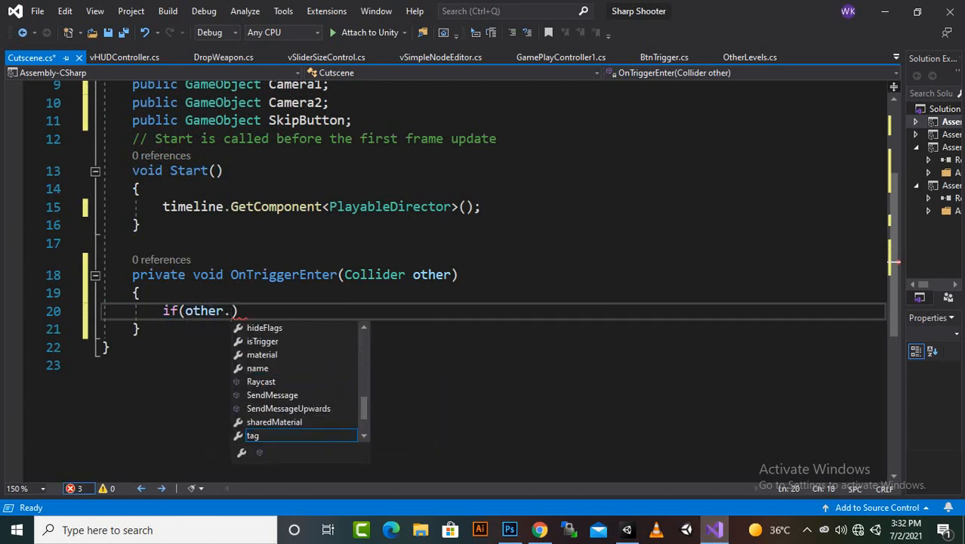
{"action": "type", "text": "tag "}
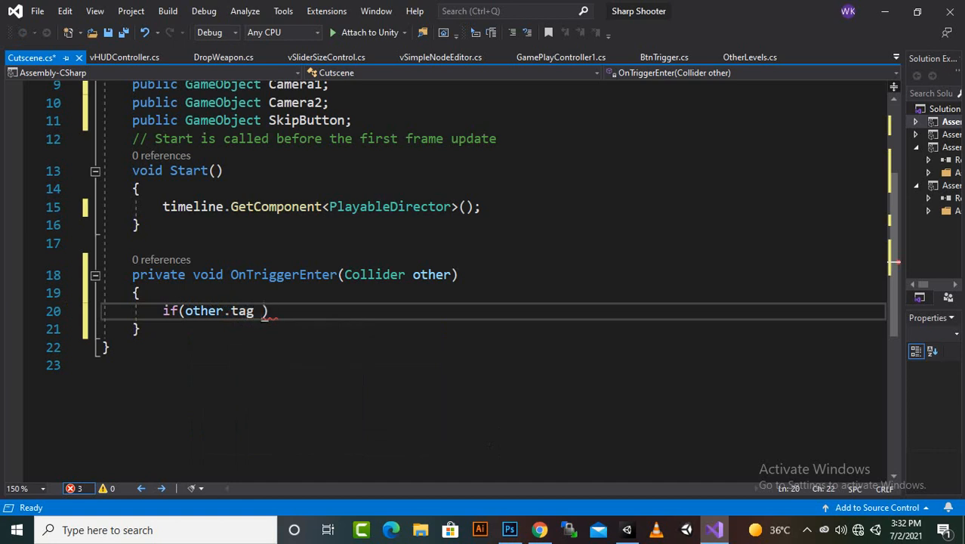
{"action": "type", "text": "== \""}
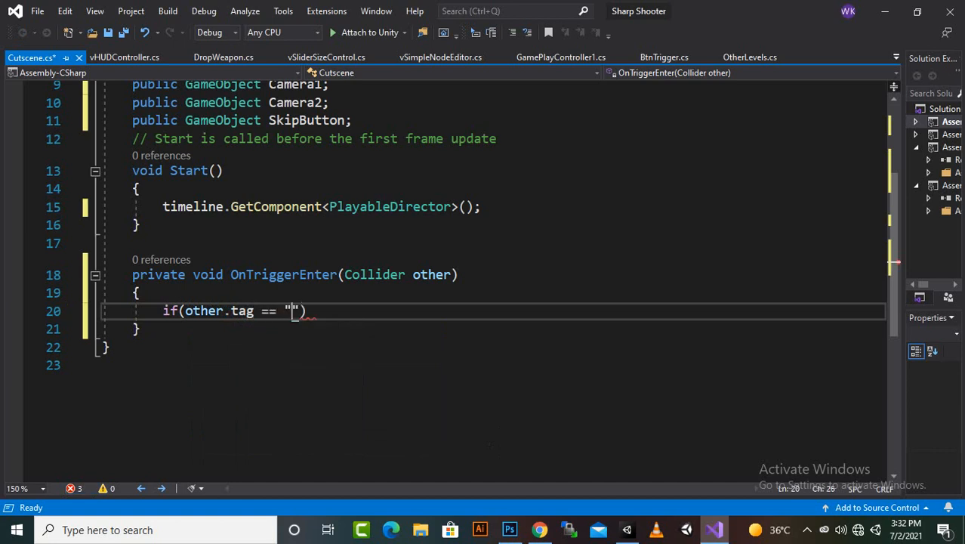
{"action": "type", "text": "Player"}
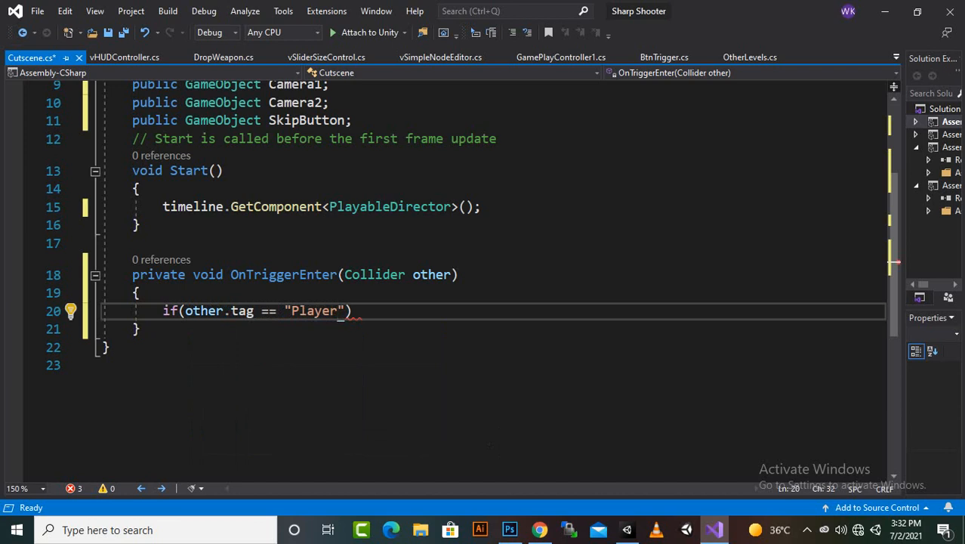
{"action": "key", "text": "Right"}
{"action": "key", "text": "Right"}
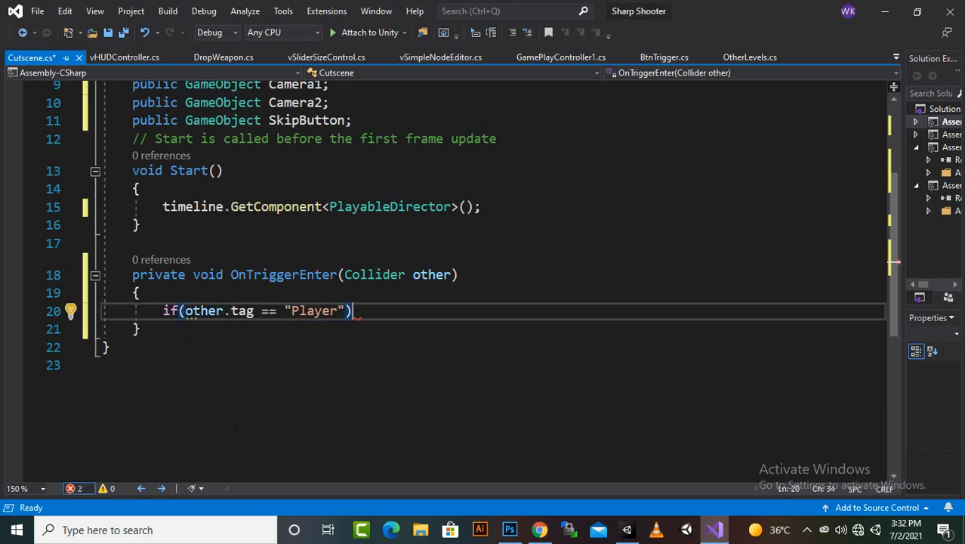
{"action": "type", "text": "{"}
{"action": "key", "text": "Return"}
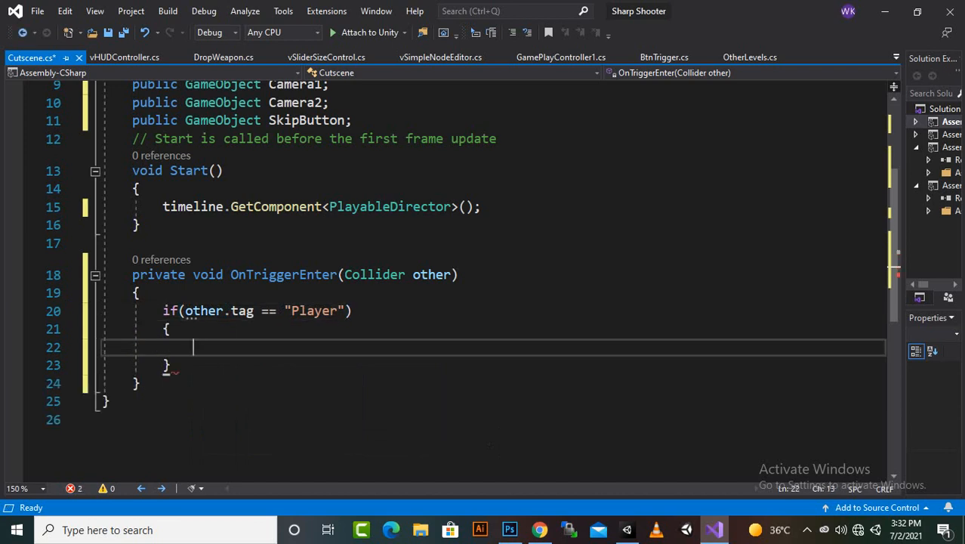
Step: Add the statement "timeline.Play();" inside the Player tag if block
{"action": "type", "text": "tim"}
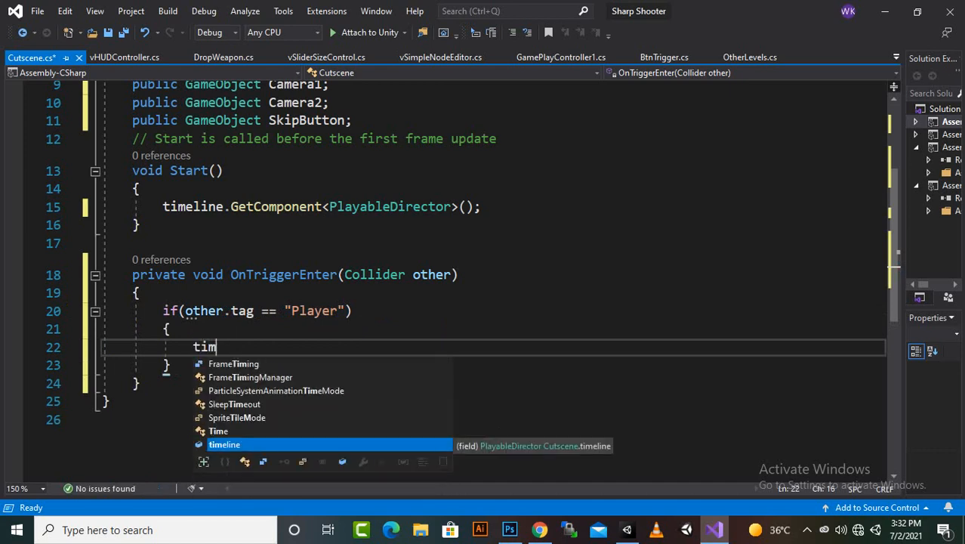
{"action": "key", "text": "Tab"}
{"action": "type", "text": ".pl"}
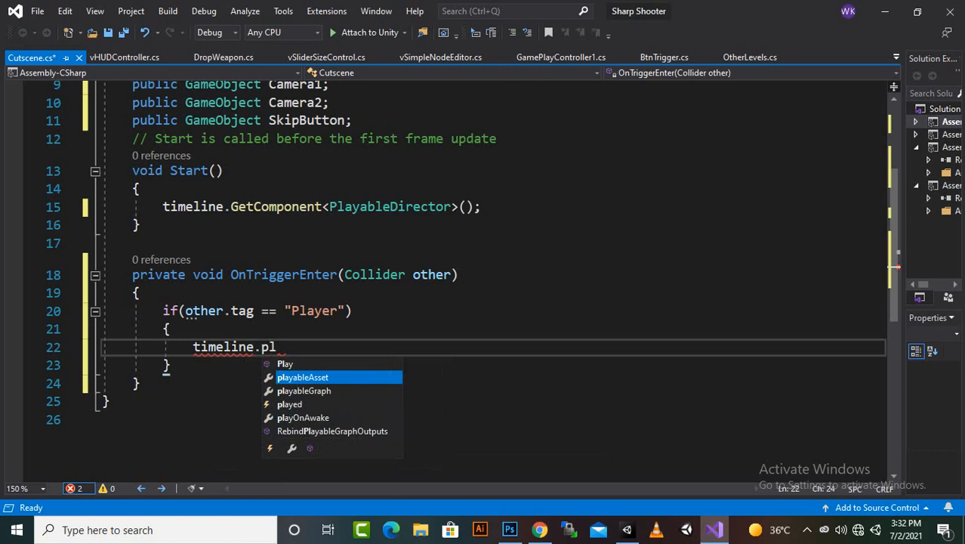
{"action": "key", "text": "Up"}
{"action": "type", "text": "\\"}
{"action": "key", "text": "Return"}
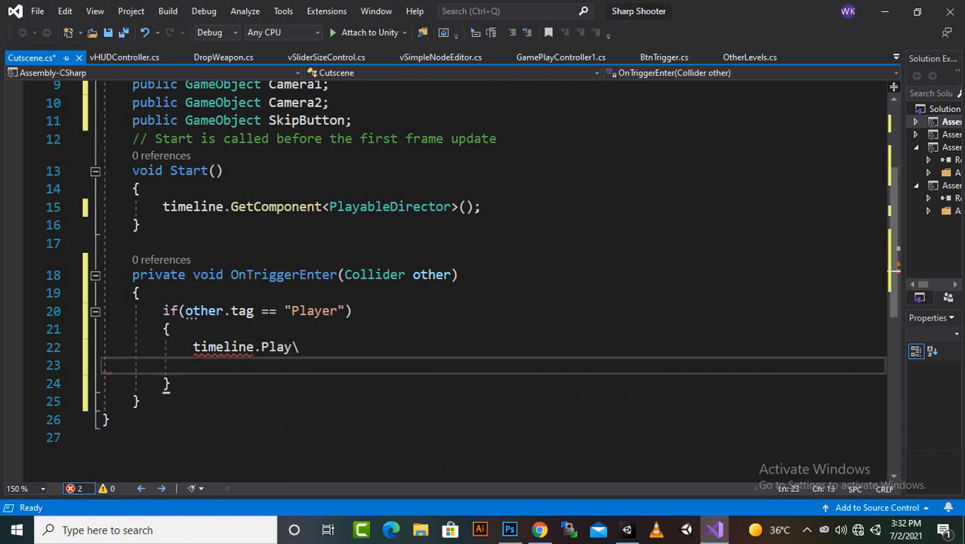
{"action": "key", "text": "BackSpace"}
{"action": "key", "text": "BackSpace"}
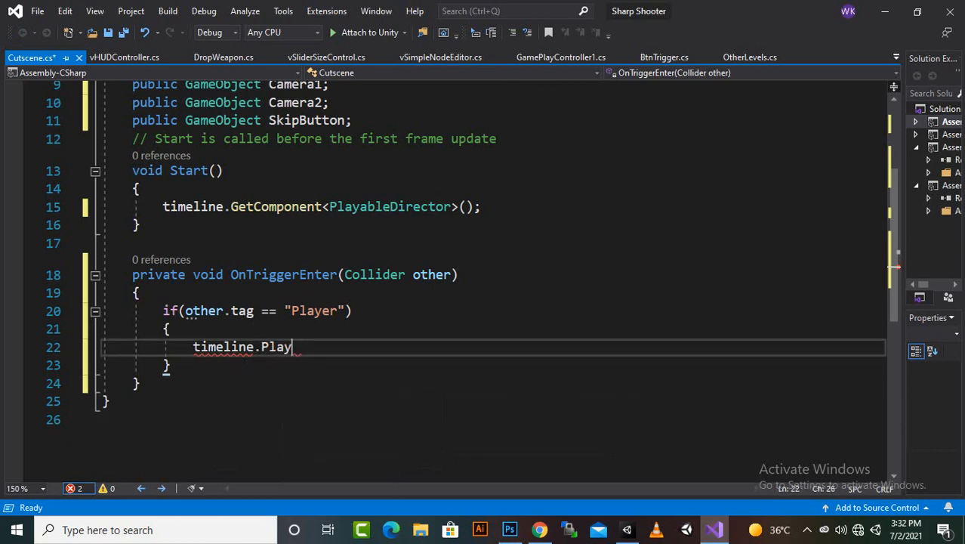
{"action": "type", "text": "();"}
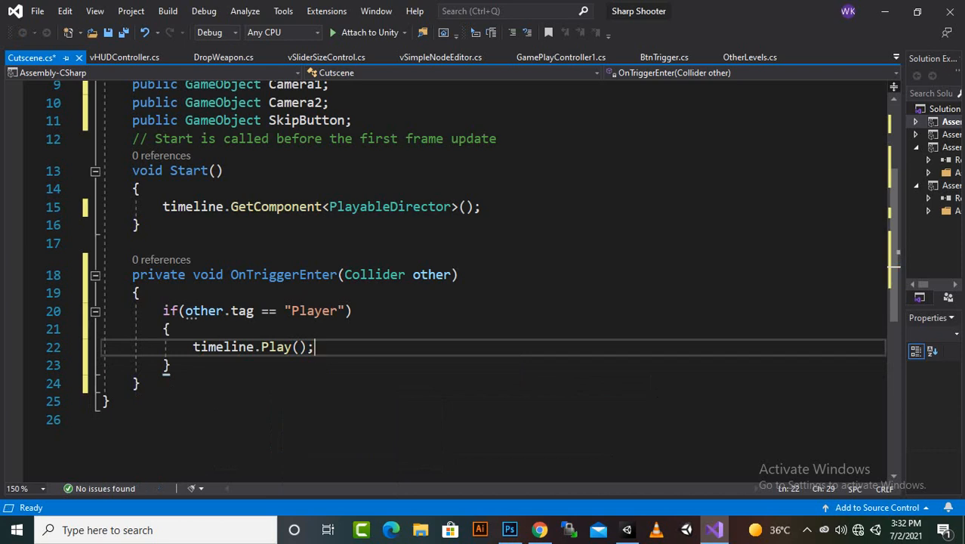
Step: Insert "Camera2.SetActive(true);" above the timeline.Play() statement in the if block and leave blank lines below timeline.Play()
{"action": "key", "text": "Return"}
{"action": "key", "text": "Up"}
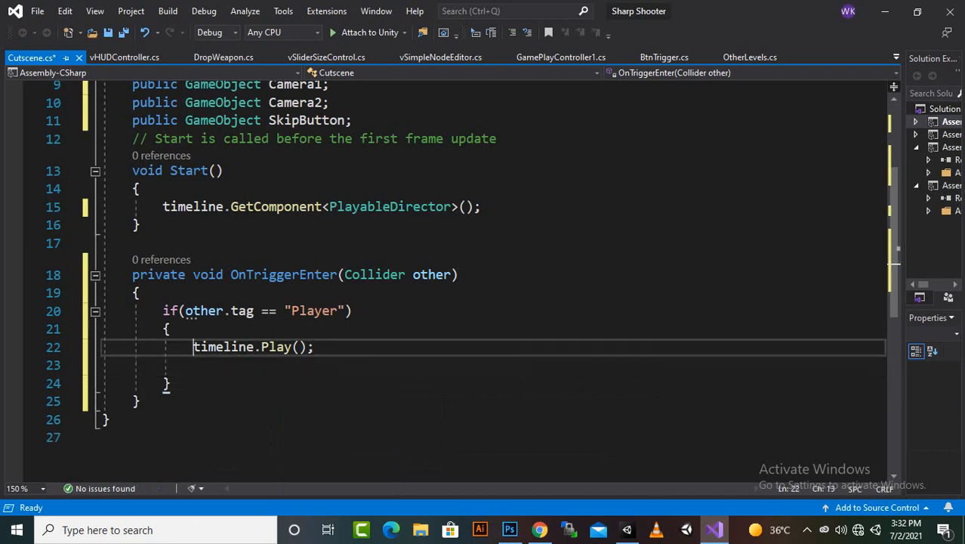
{"action": "key", "text": "Up"}
{"action": "key", "text": "Down"}
{"action": "key", "text": "Return"}
{"action": "key", "text": "Up"}
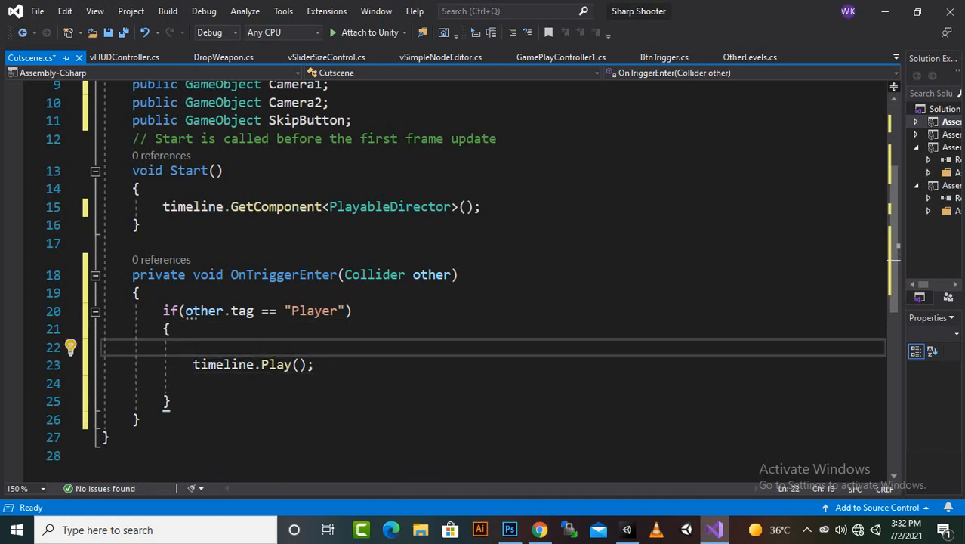
{"action": "type", "text": "cam"}
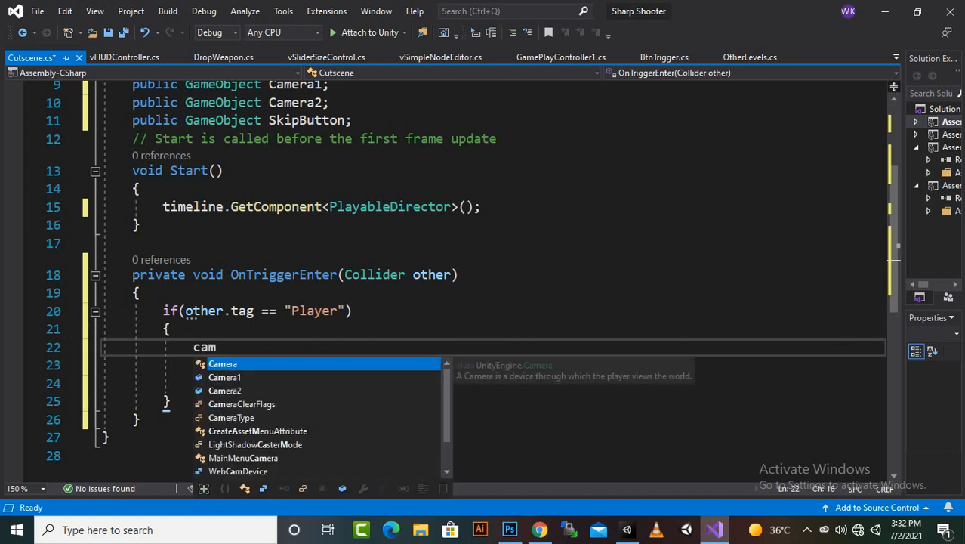
{"action": "key", "text": "Down"}
{"action": "key", "text": "Down"}
{"action": "key", "text": "Tab"}
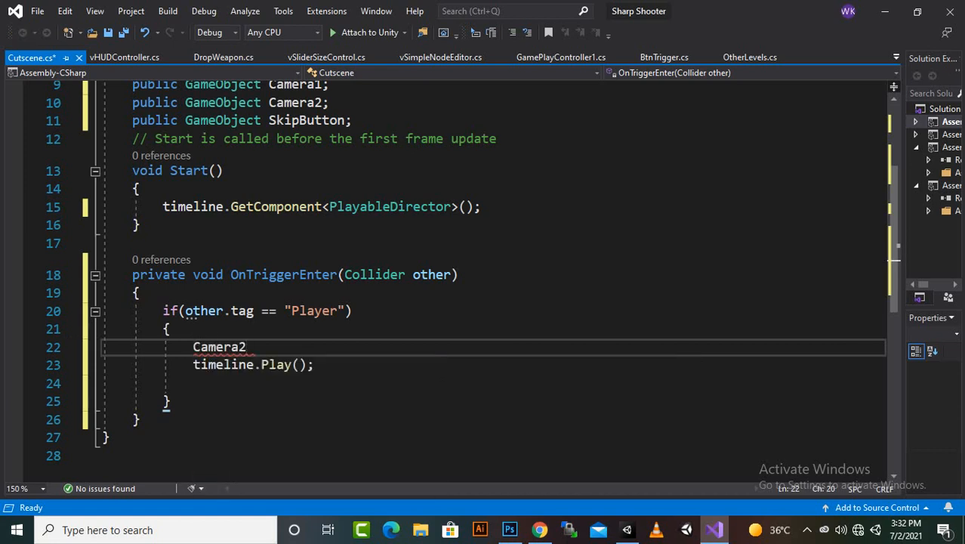
{"action": "type", "text": ".set"}
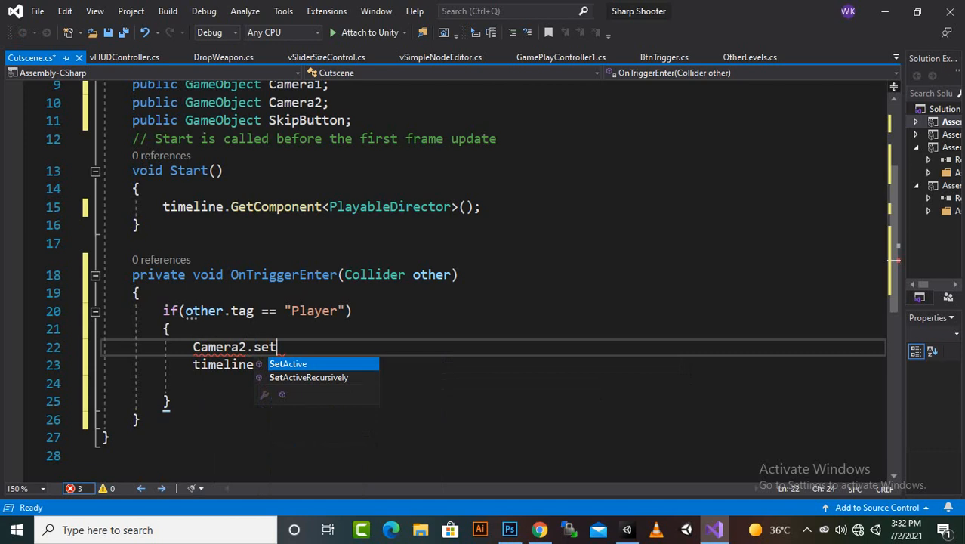
{"action": "key", "text": "Tab"}
{"action": "type", "text": "(tr"}
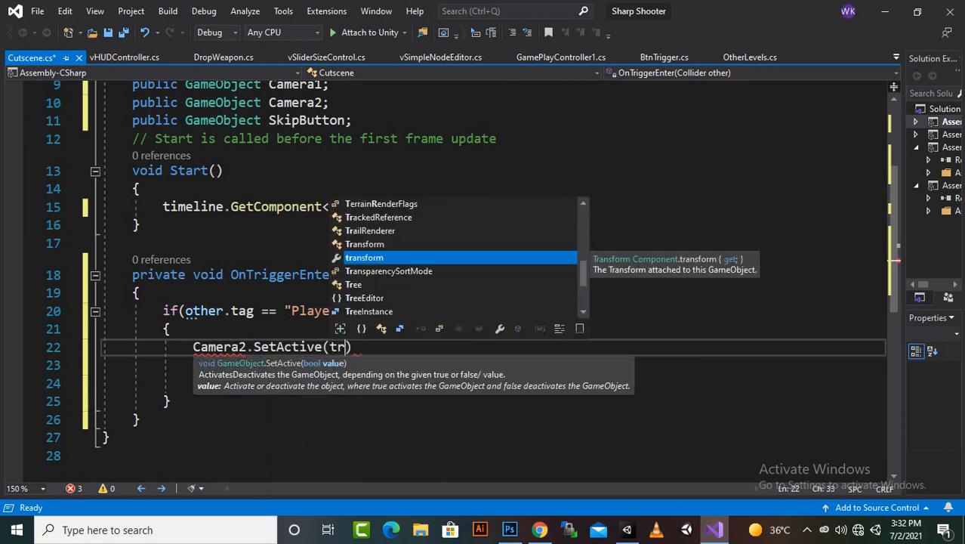
{"action": "type", "text": "ue"}
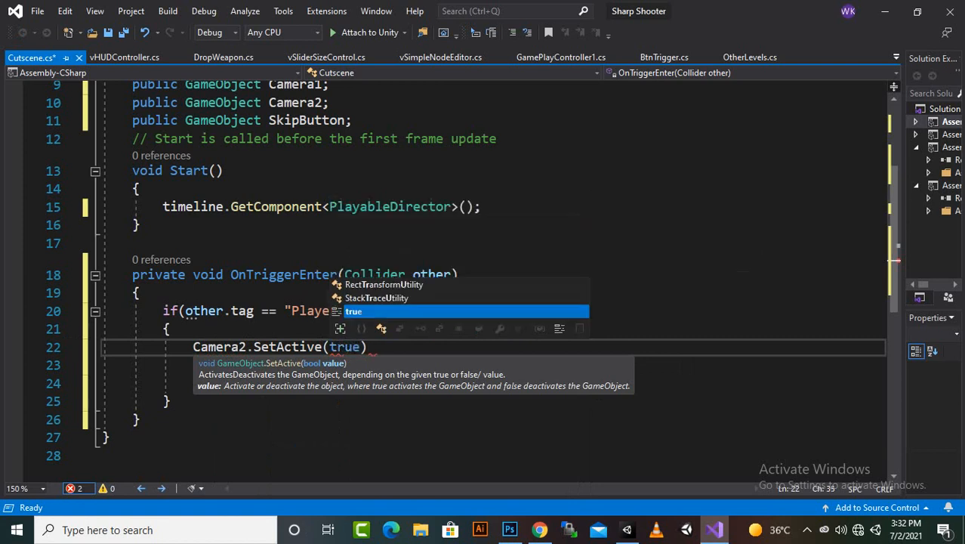
{"action": "type", "text": ")"}
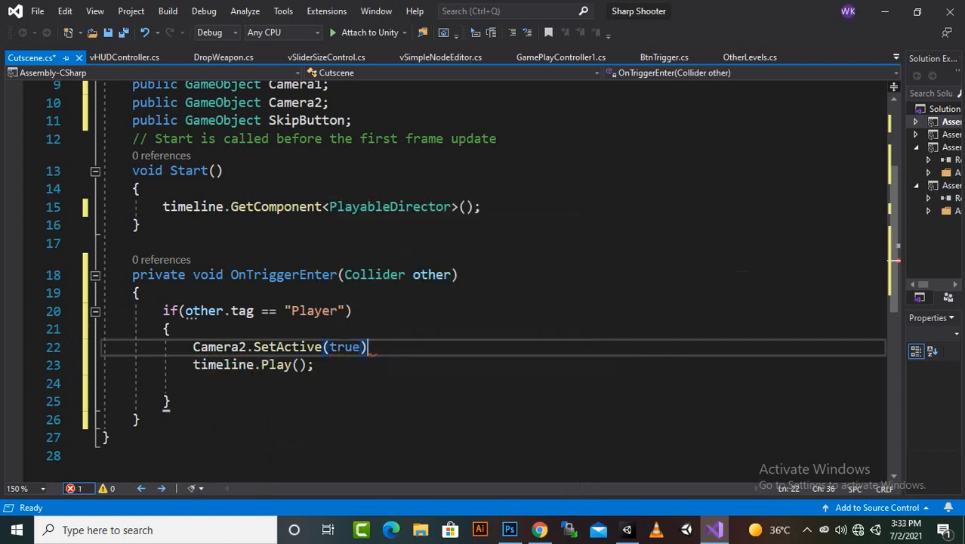
{"action": "type", "text": ";"}
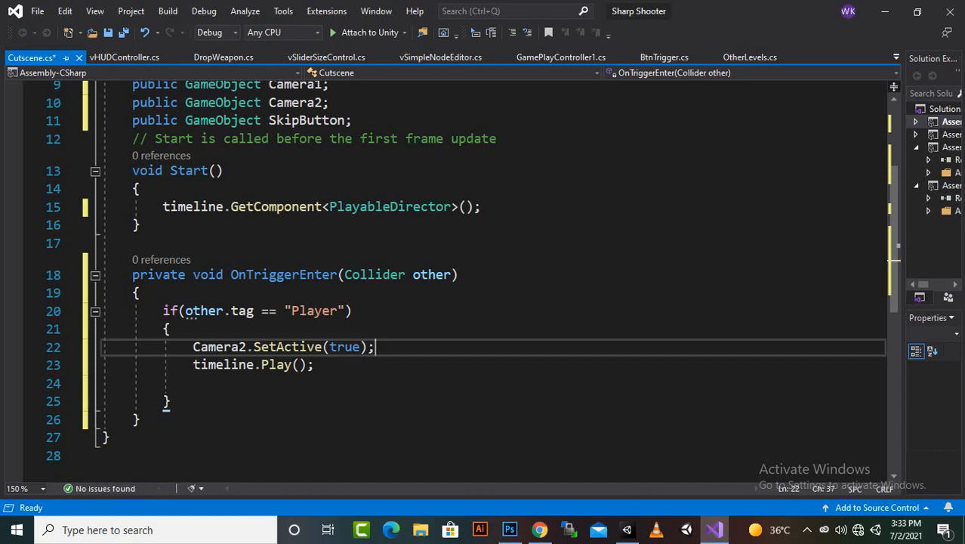
{"action": "left_click", "coordinate": [315, 364]}
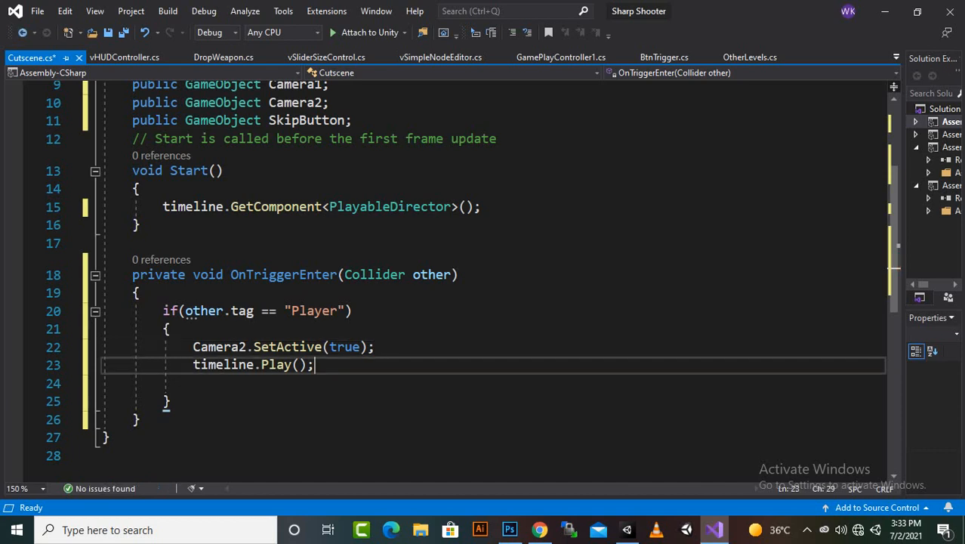
{"action": "key", "text": "Return"}
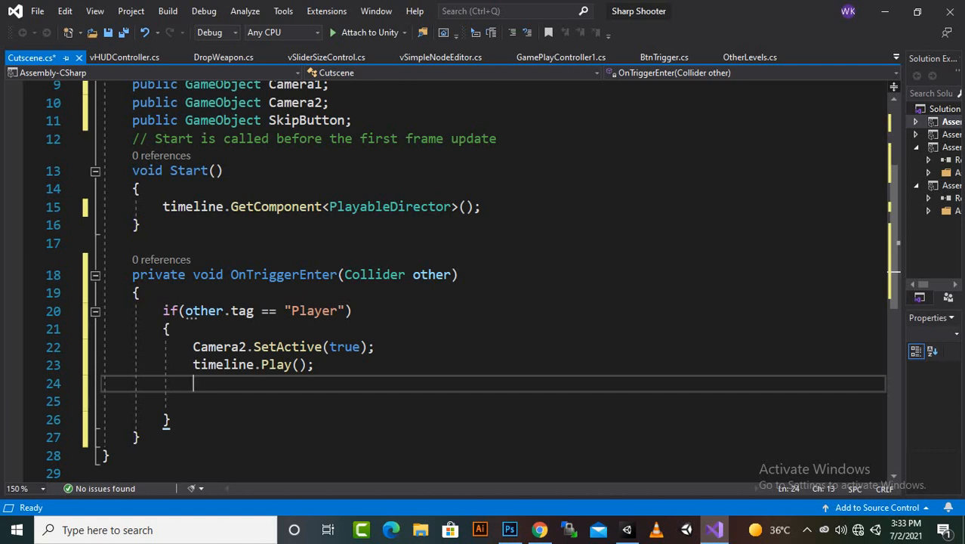
Step: Insert "Camera1.SetActive(false);" directly below the Camera2 statement in the if block and save the Cutscene script
{"action": "left_click", "coordinate": [376, 347]}
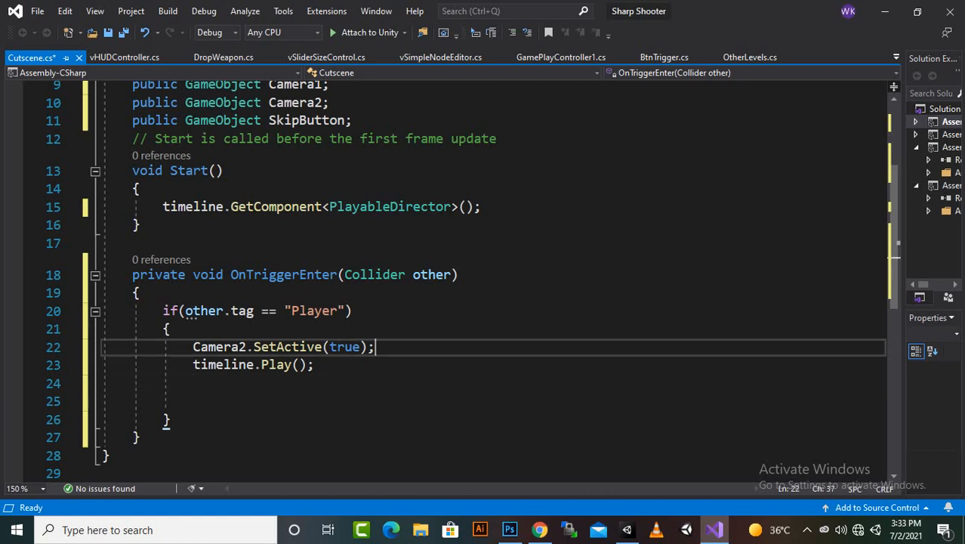
{"action": "key", "text": "Return"}
{"action": "type", "text": "cam"}
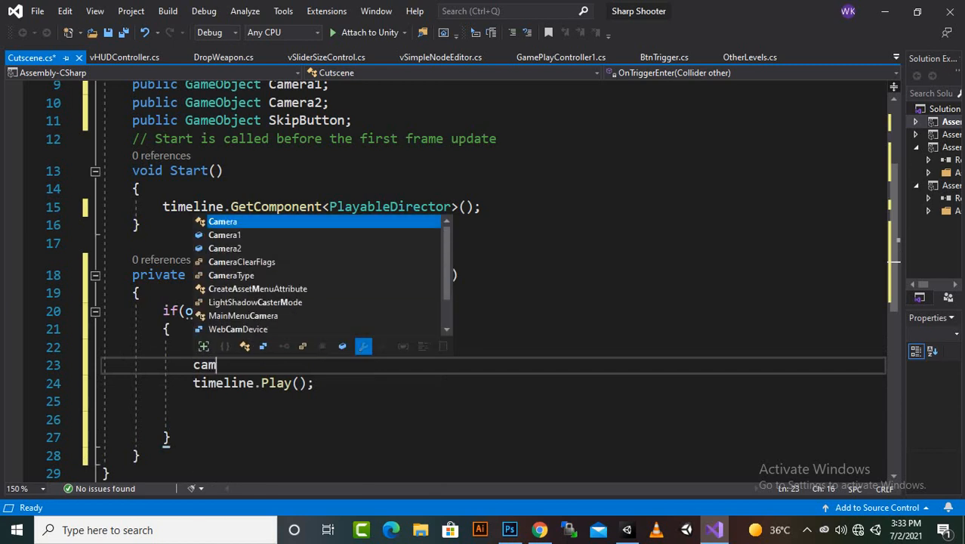
{"action": "key", "text": "Down"}
{"action": "key", "text": "Tab"}
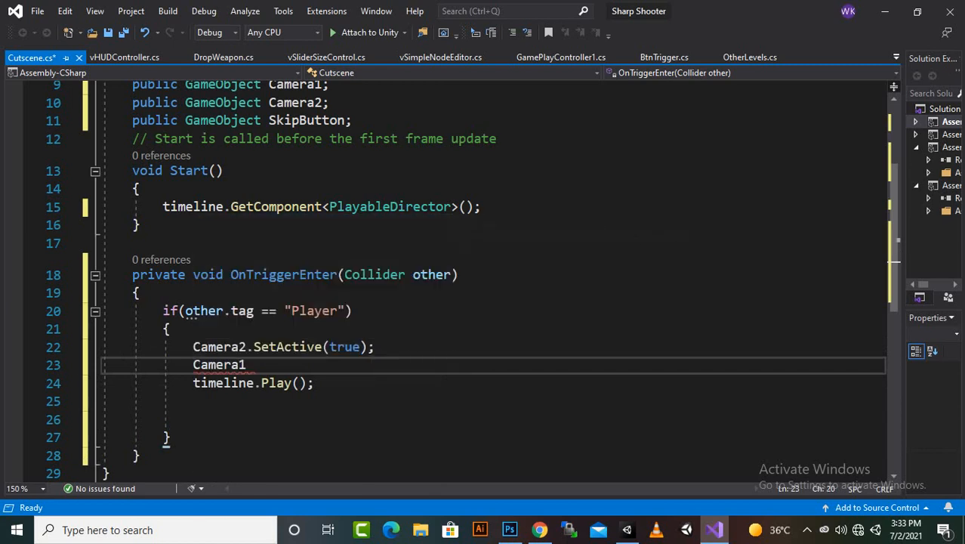
{"action": "type", "text": ".set"}
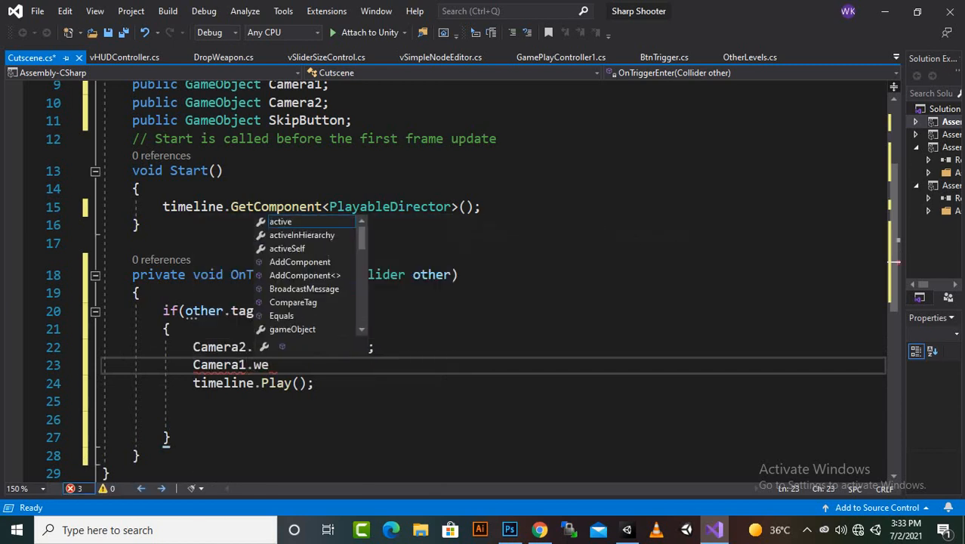
{"action": "key", "text": "Tab"}
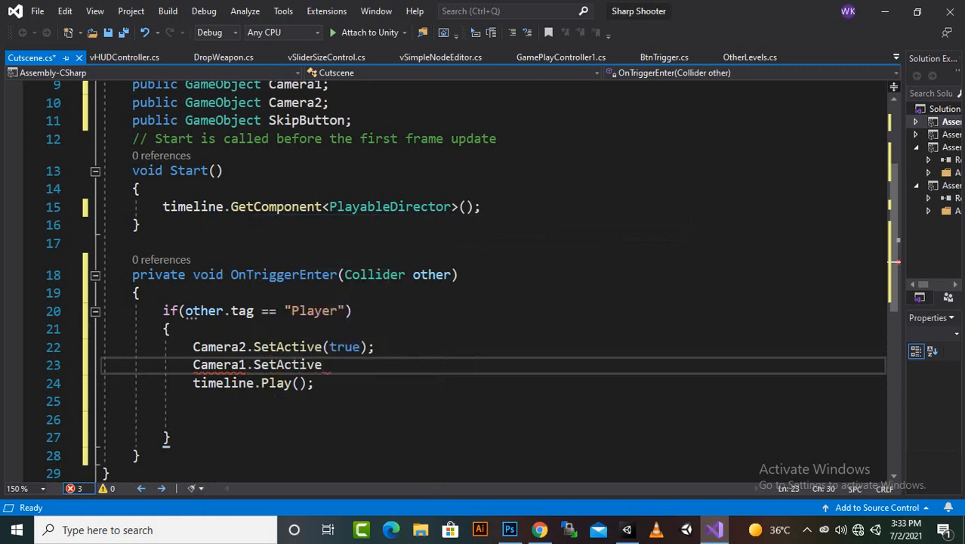
{"action": "type", "text": "(f"}
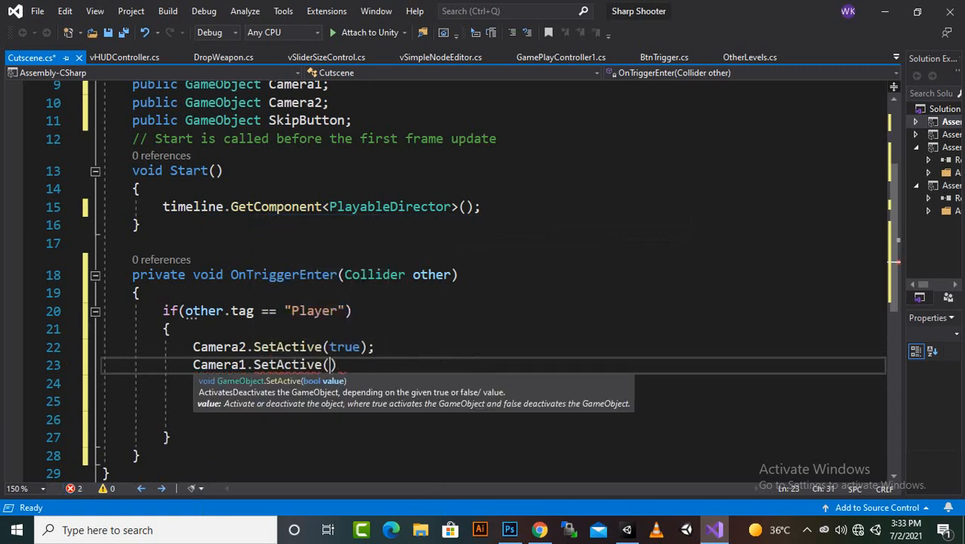
{"action": "type", "text": "al"}
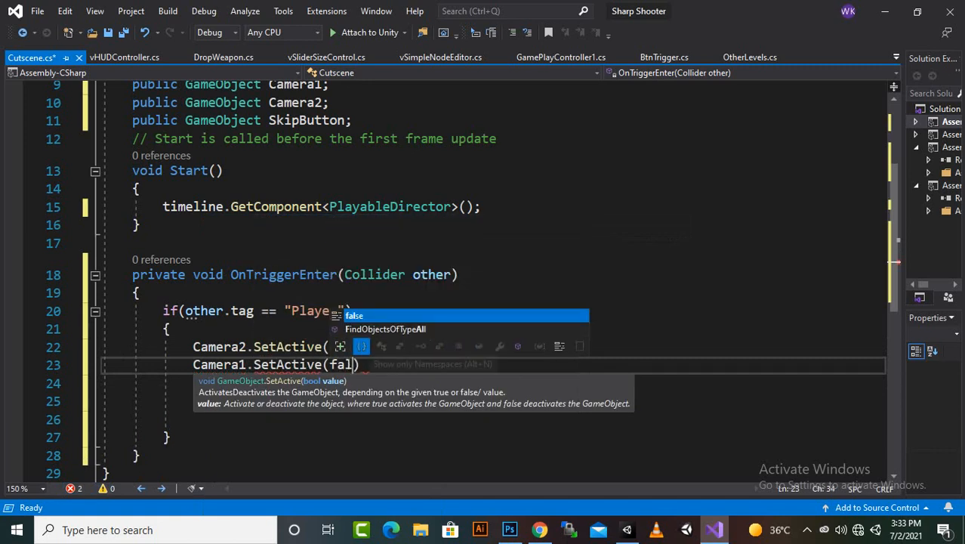
{"action": "key", "text": "Tab"}
{"action": "type", "text": ");"}
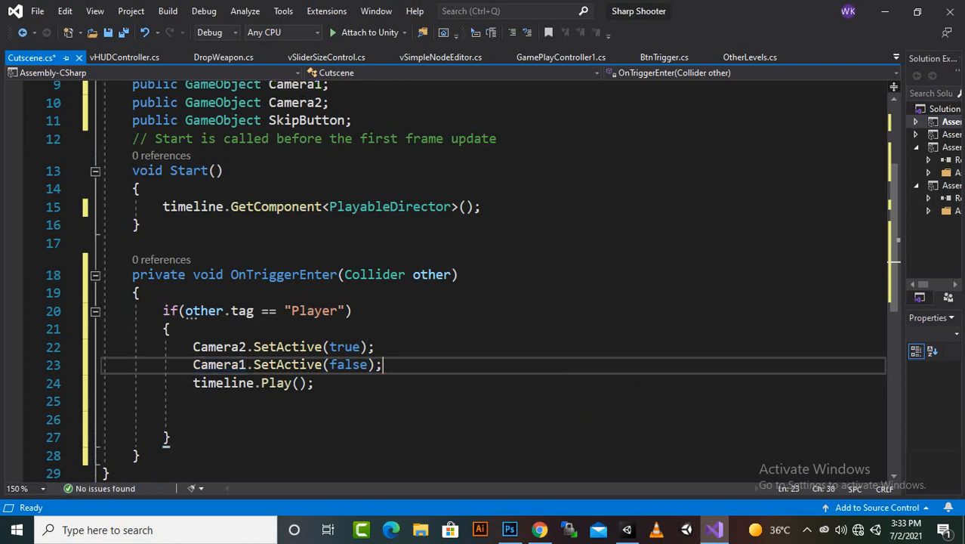
{"action": "key", "text": "ctrl+s"}
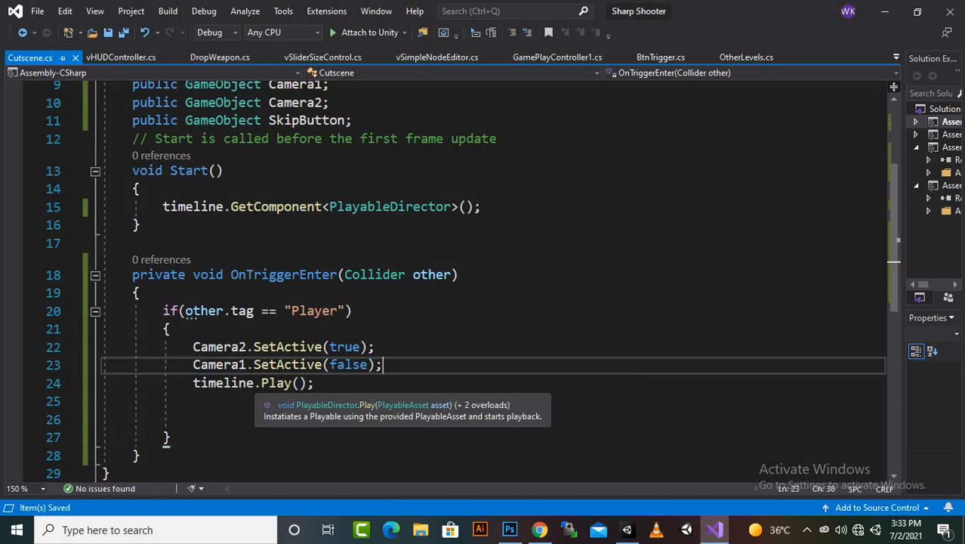
{"action": "left_click", "coordinate": [229, 383]}
{"action": "key", "text": "End"}
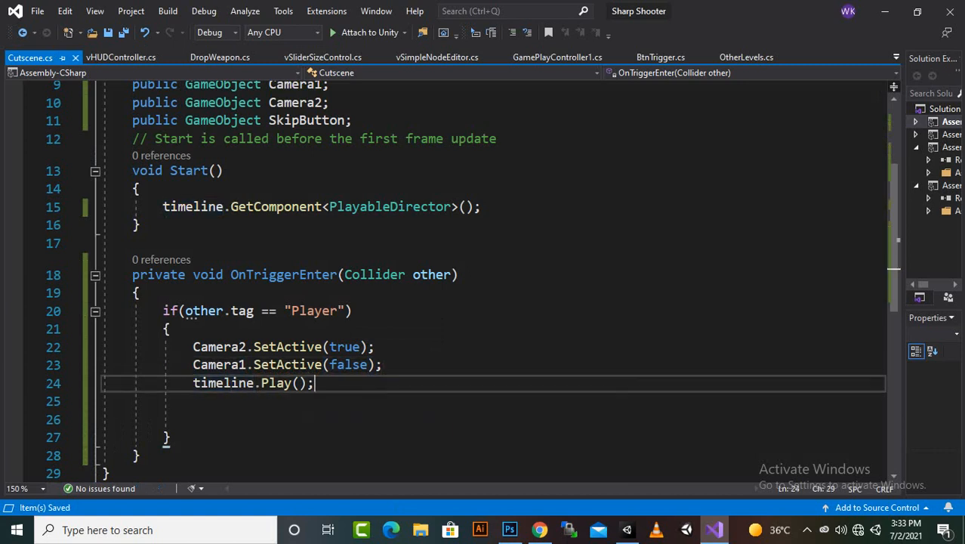
Step: Declare an empty IEnumerator method named timelineplay() below OnTriggerEnter in the Cutscene class
{"action": "scroll", "coordinate": [491, 279], "scroll_direction": "down", "scroll_amount": 1}
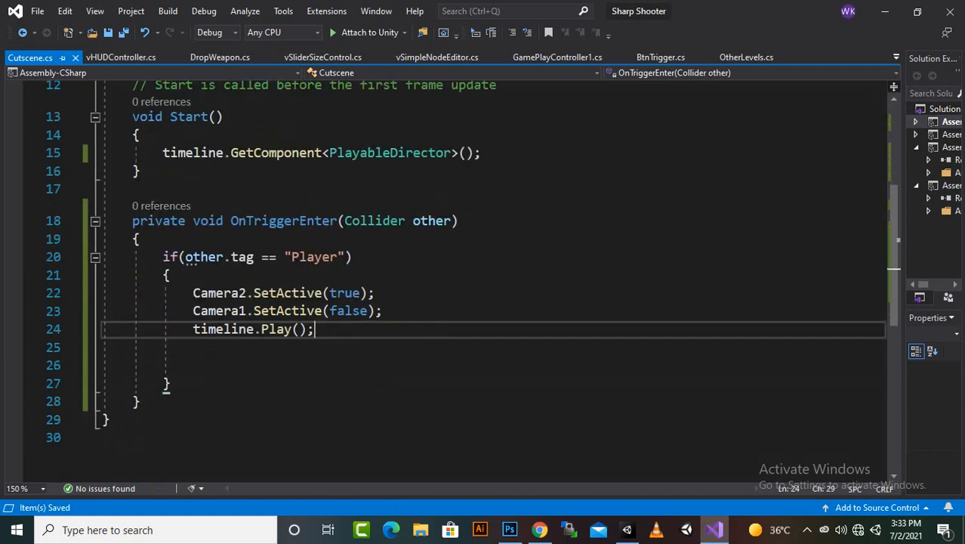
{"action": "left_click", "coordinate": [173, 383]}
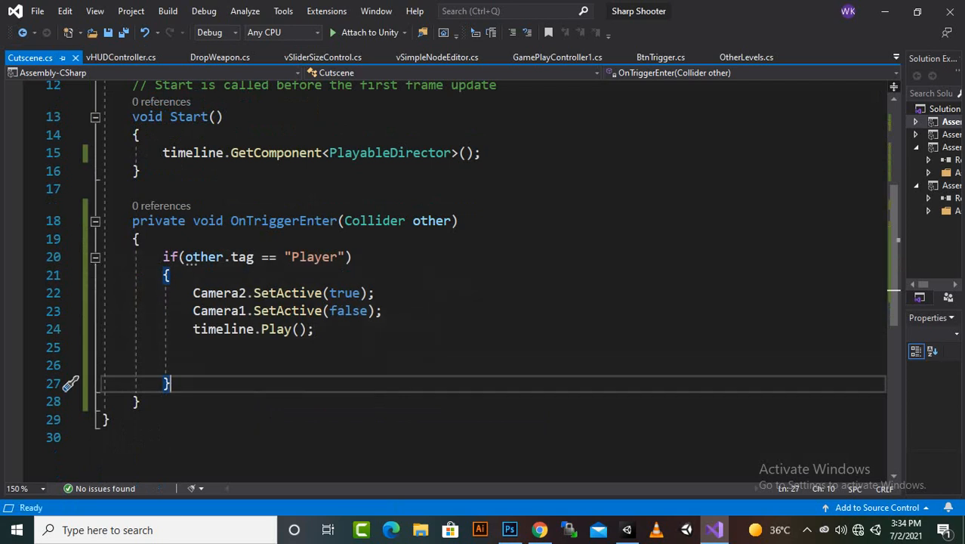
{"action": "left_click", "coordinate": [141, 401]}
{"action": "key", "text": "Return"}
{"action": "key", "text": "Return"}
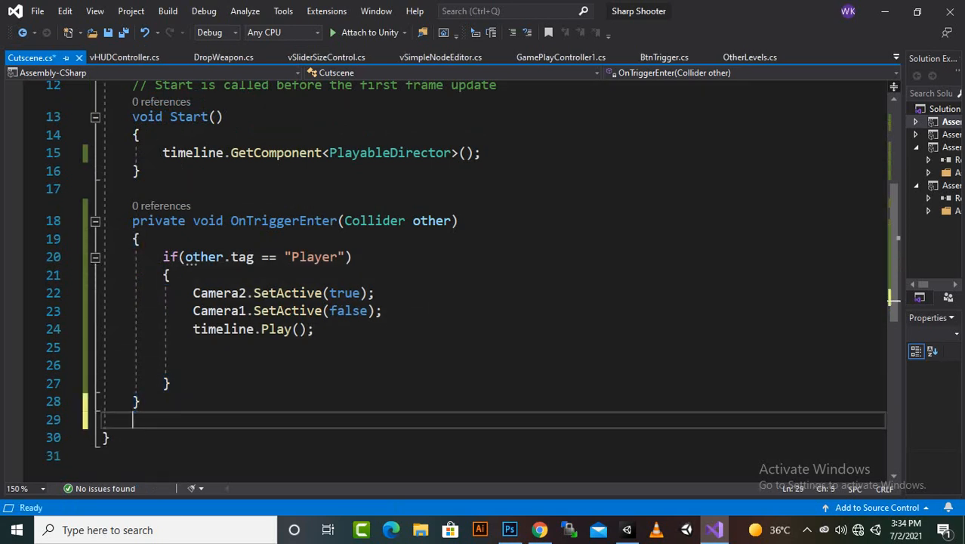
{"action": "type", "text": "ie"}
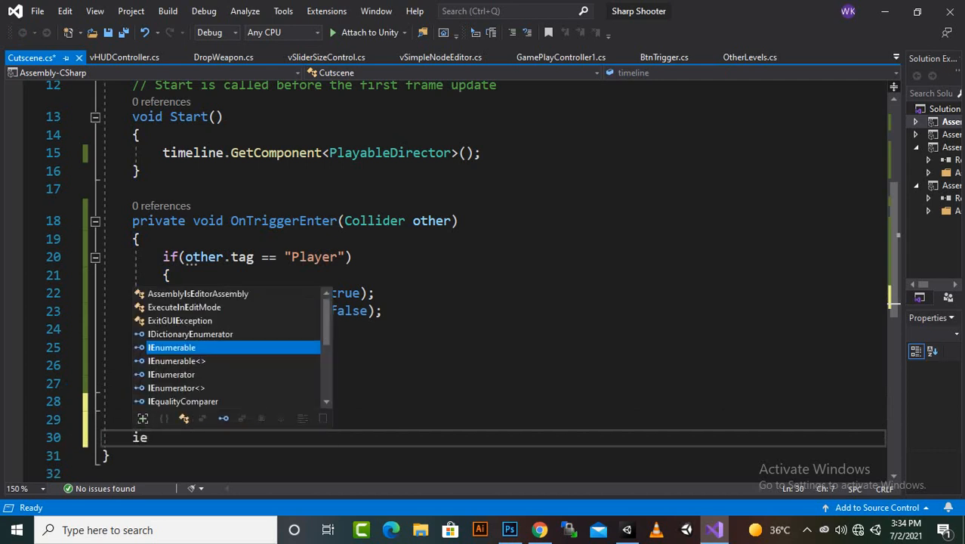
{"action": "key", "text": "Down"}
{"action": "key", "text": "Down"}
{"action": "key", "text": "Tab"}
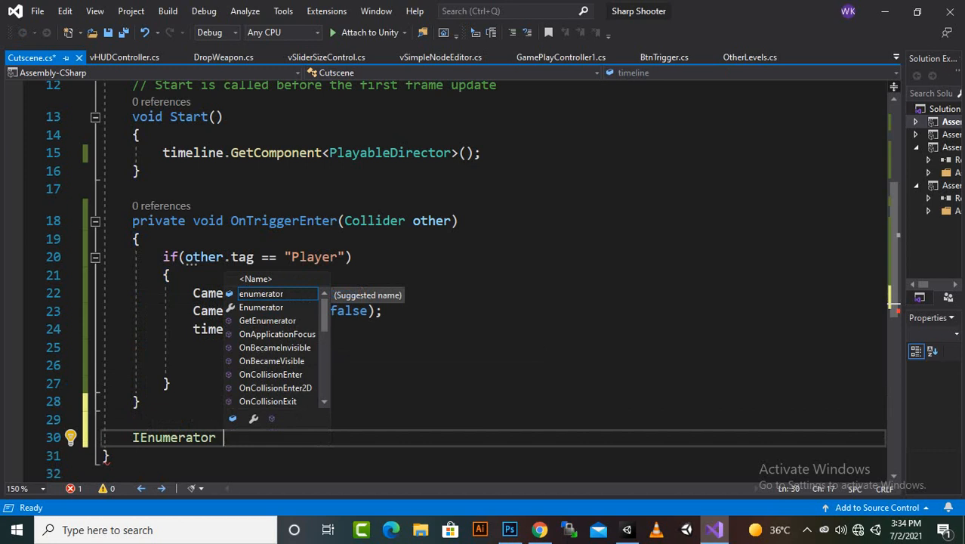
{"action": "type", "text": "time"}
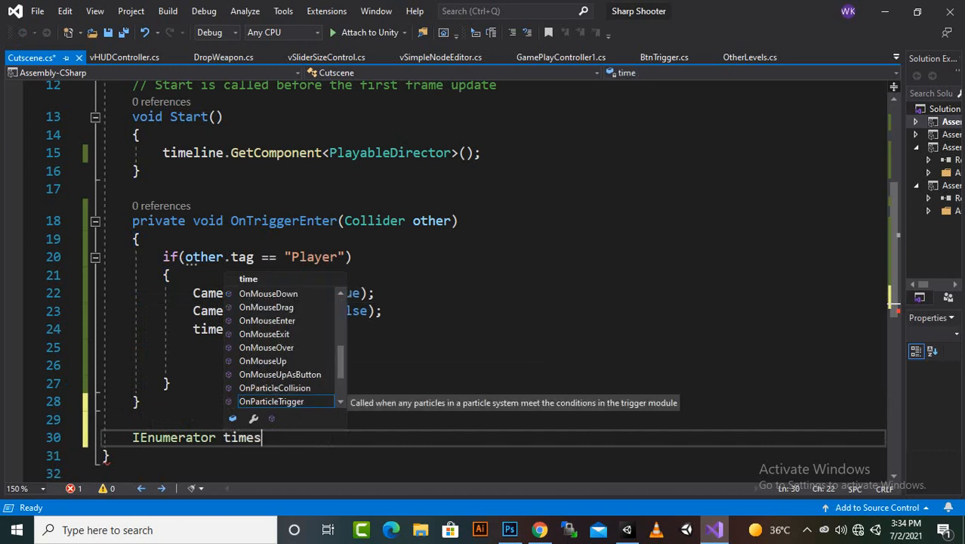
{"action": "type", "text": "linep"}
{"action": "key", "text": "BackSpace"}
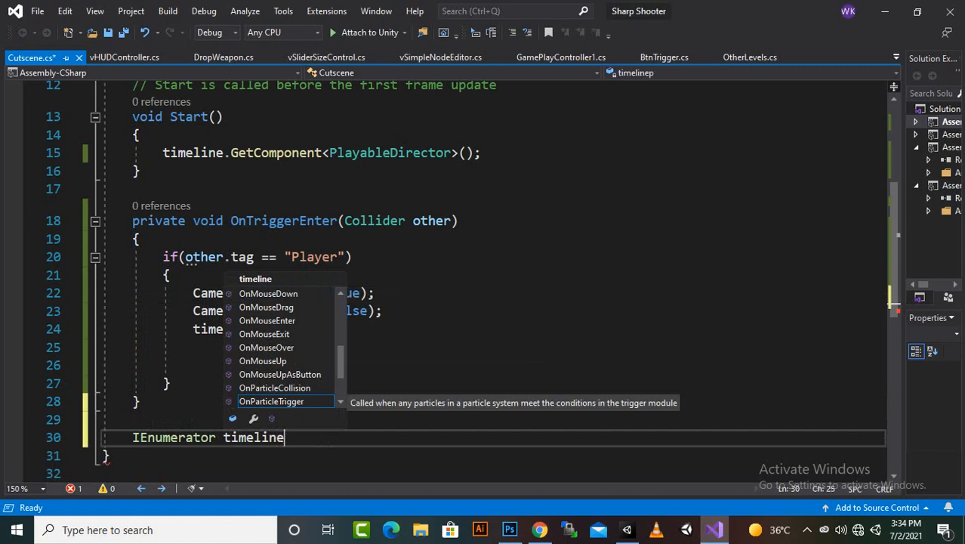
{"action": "type", "text": "play"}
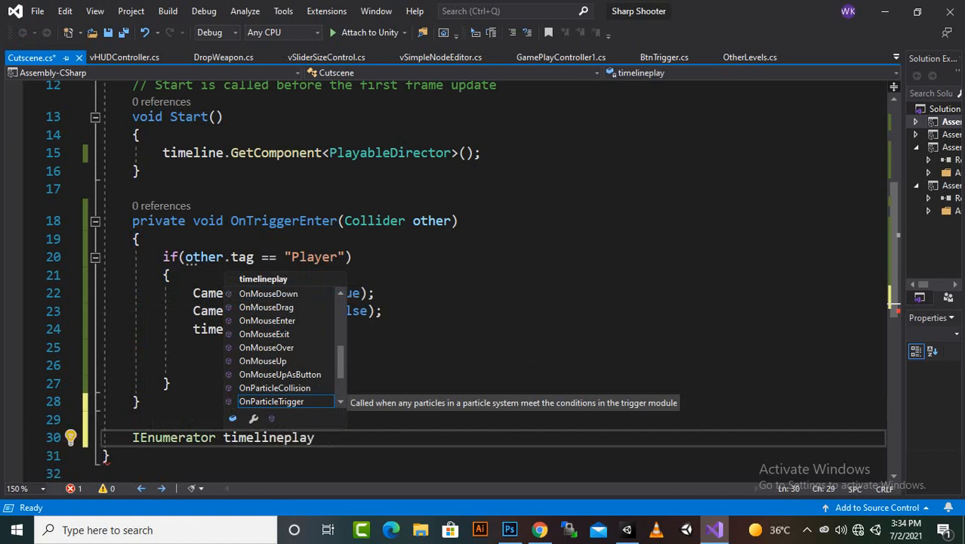
{"action": "type", "text": "() {"}
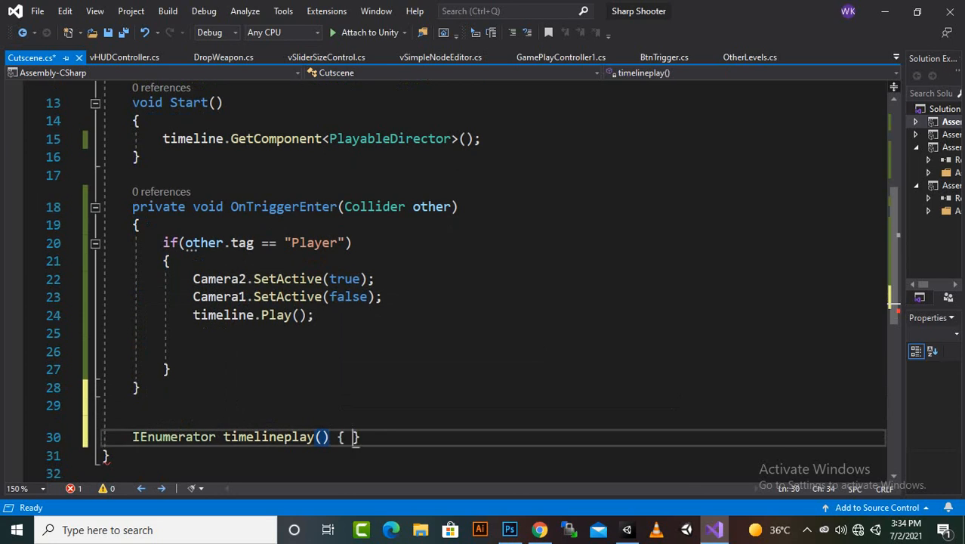
Step: In the timelineplay() body, add the statement yield return new WaitForSeconds(10f);
{"action": "key", "text": "Return"}
{"action": "type", "text": "yie"}
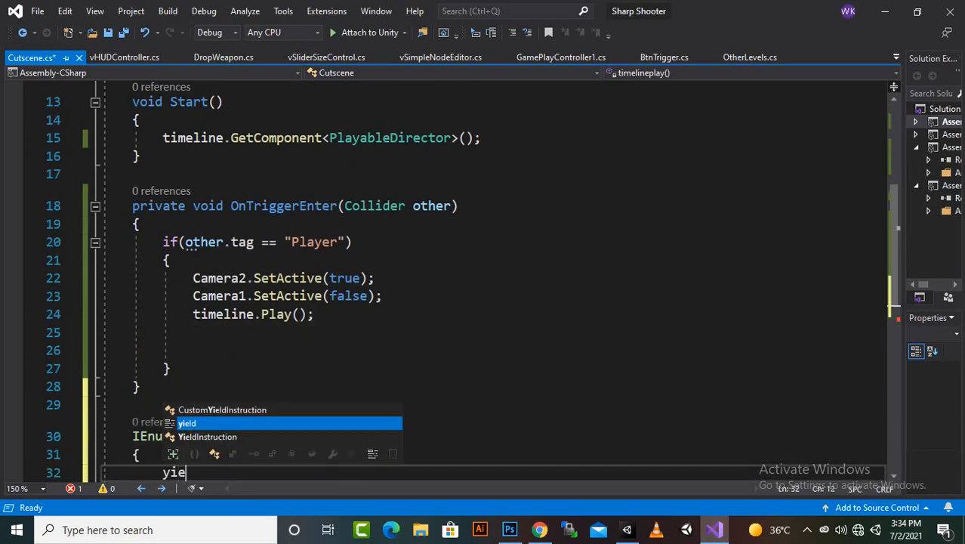
{"action": "type", "text": "ld retu"}
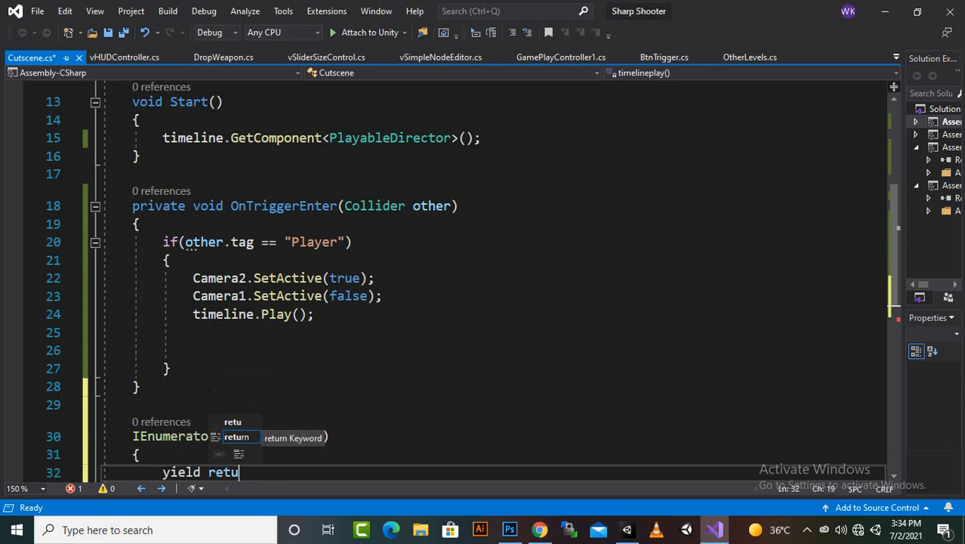
{"action": "type", "text": "rn new "}
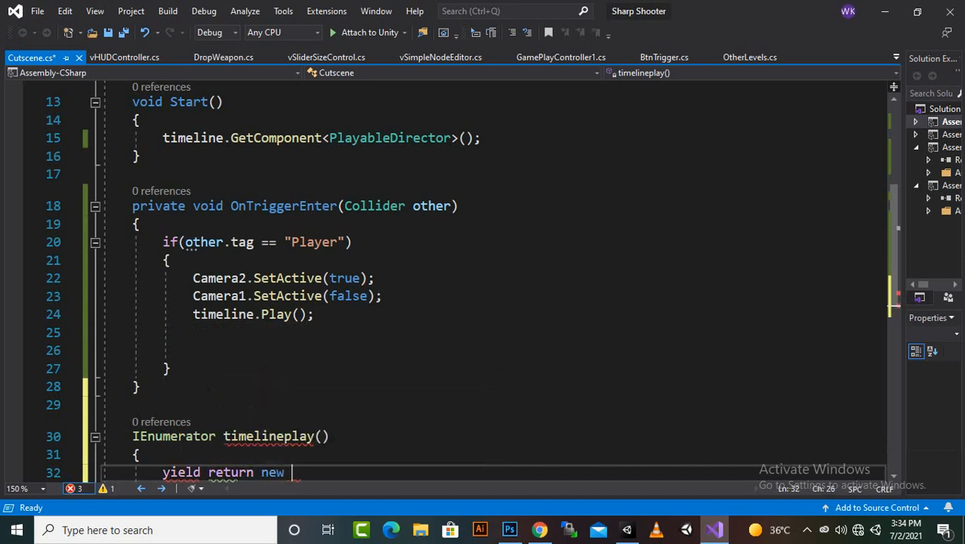
{"action": "type", "text": "wai"}
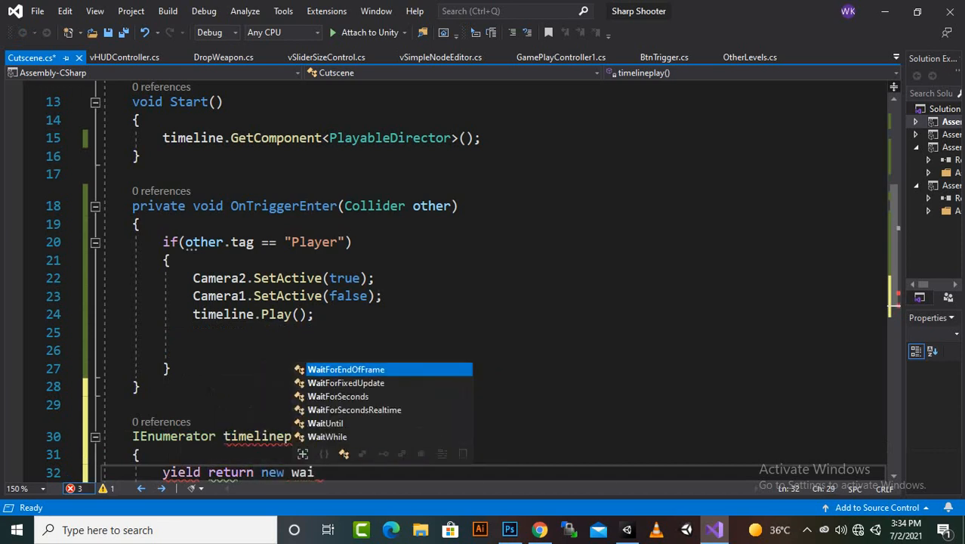
{"action": "key", "text": "Down"}
{"action": "key", "text": "Down"}
{"action": "key", "text": "Tab"}
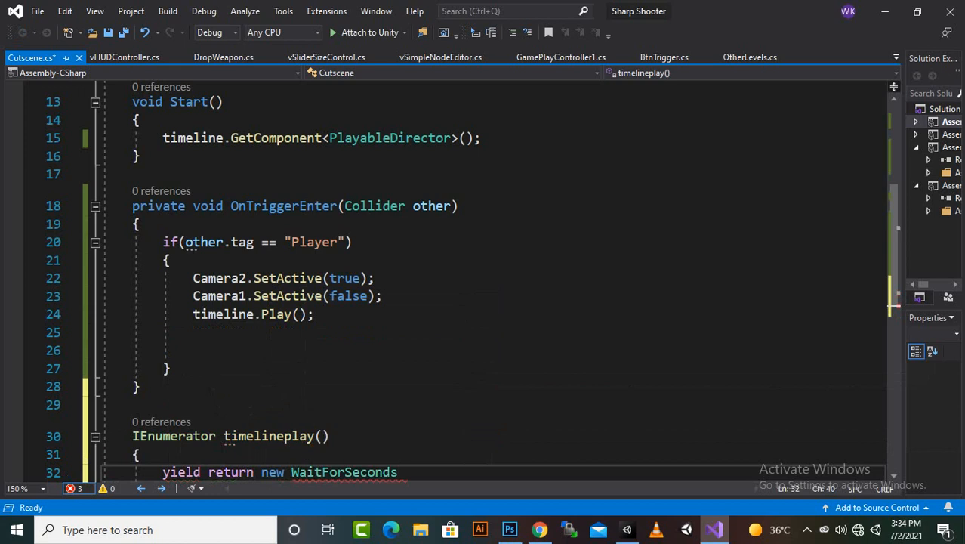
{"action": "type", "text": "("}
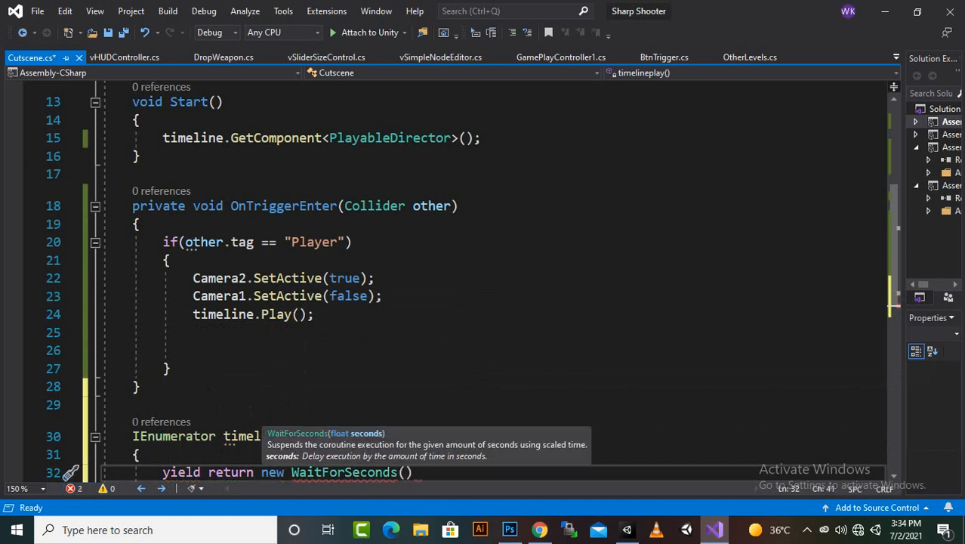
{"action": "type", "text": "10f)"}
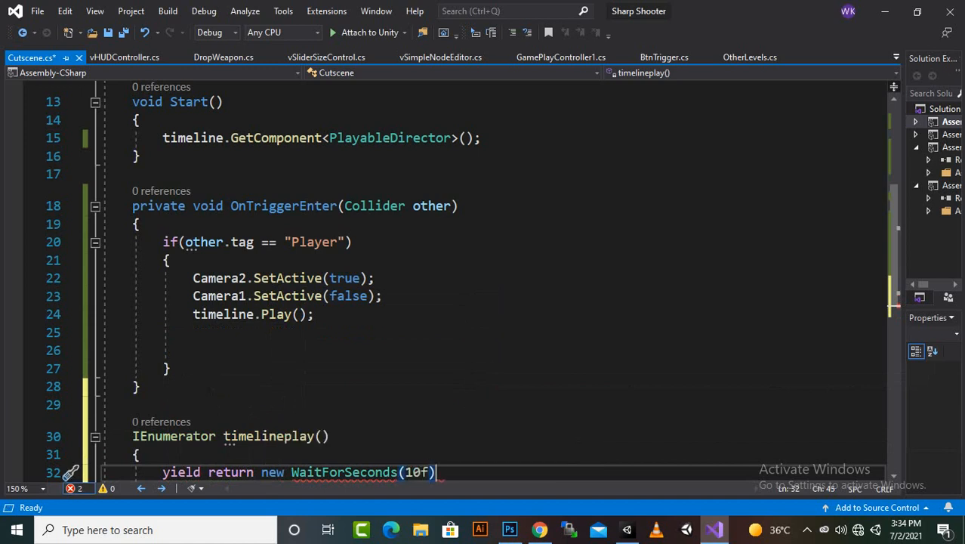
{"action": "type", "text": ";"}
Step: Below the wait statement in timelineplay(), add SkipButton.SetActive(true);
{"action": "key", "text": "Return"}
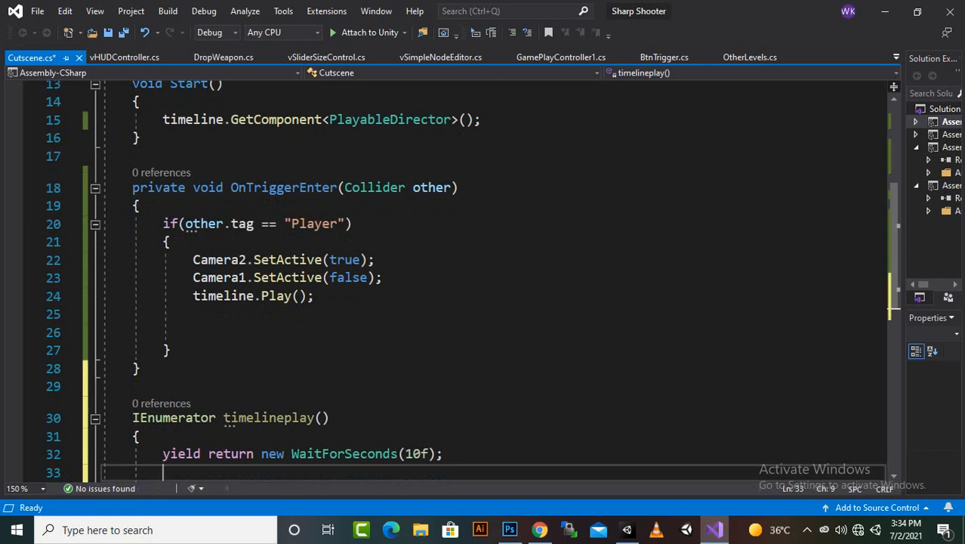
{"action": "type", "text": "ski"}
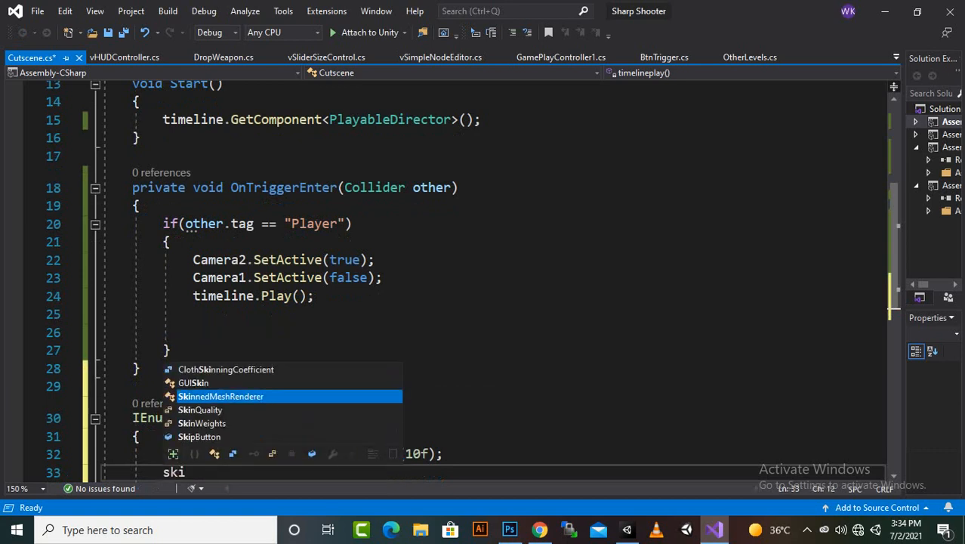
{"action": "key", "text": "Down"}
{"action": "key", "text": "Down"}
{"action": "key", "text": "Down"}
{"action": "key", "text": "Tab"}
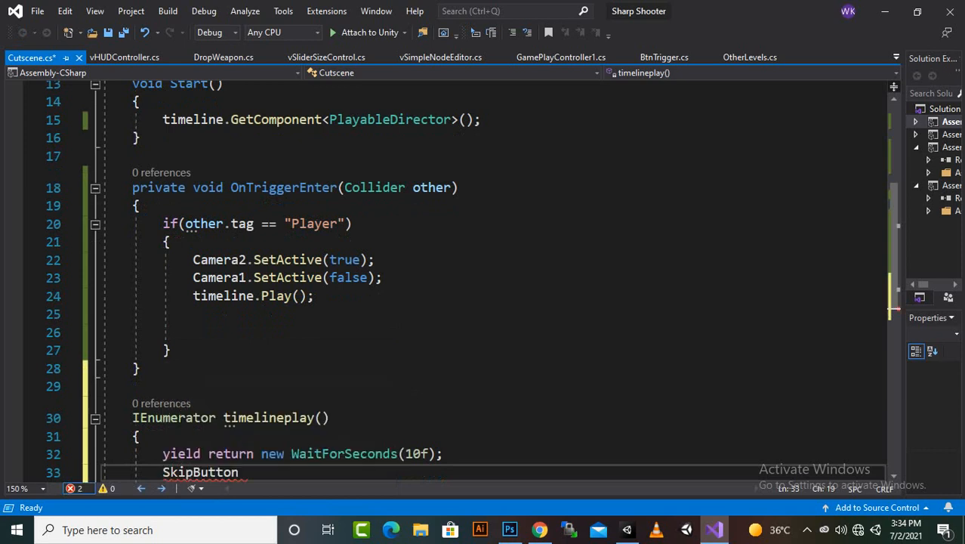
{"action": "type", "text": ".se"}
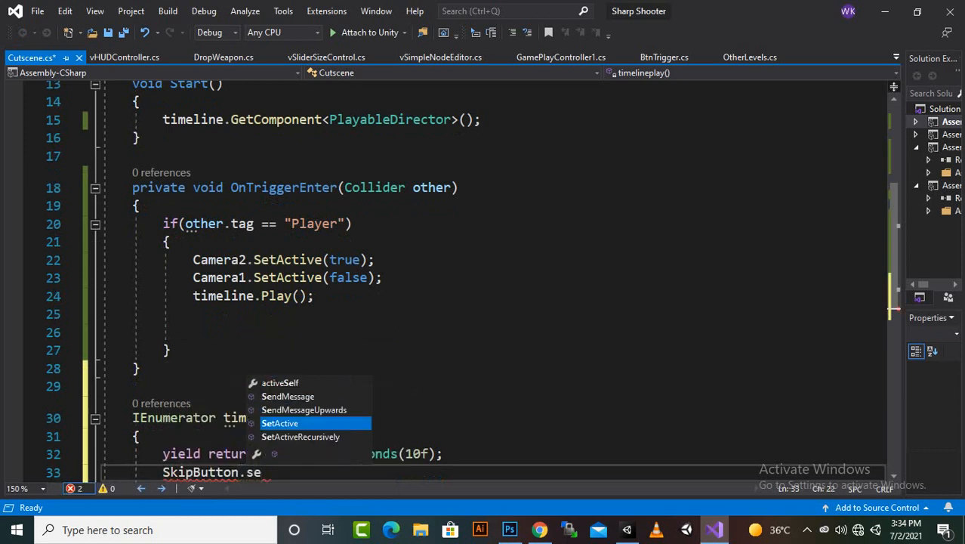
{"action": "key", "text": "Tab"}
{"action": "type", "text": "(tr"}
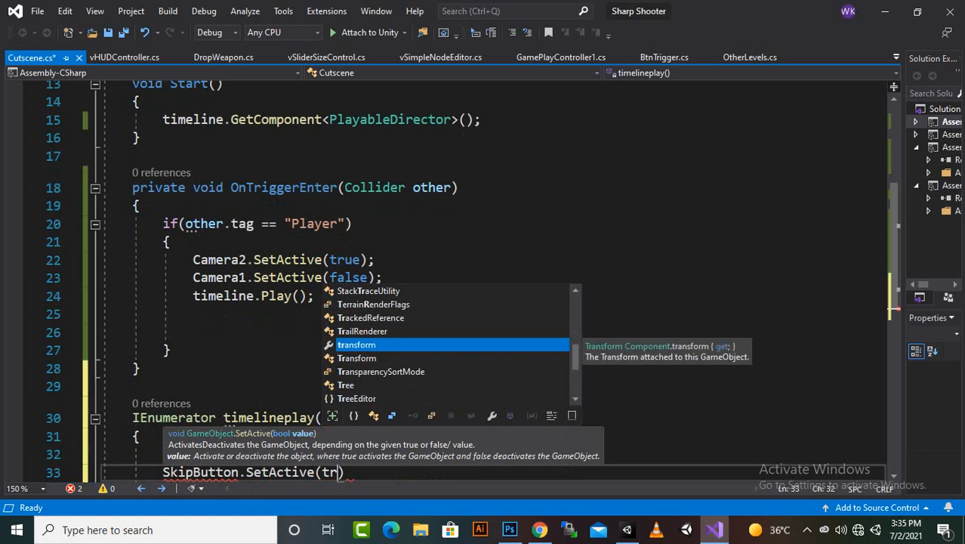
{"action": "type", "text": "u"}
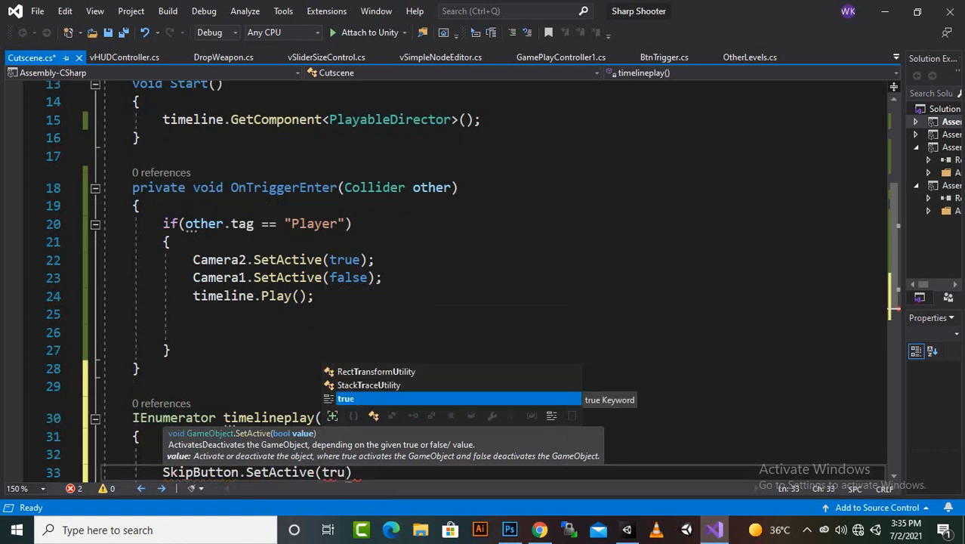
{"action": "type", "text": "e);"}
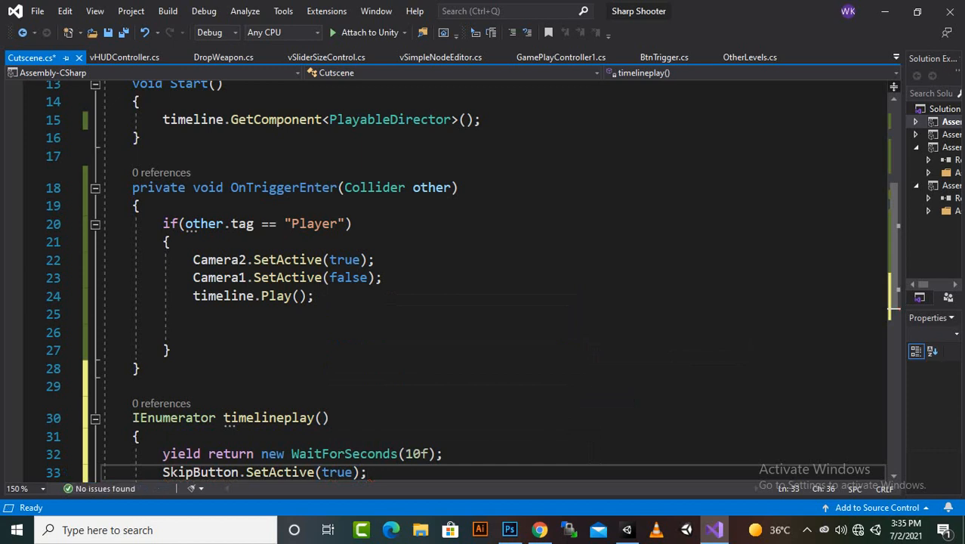
Step: Add StartCoroutine(timelineplay()); after timeline.Play() in the Player tag check of OnTriggerEnter, and save the script
{"action": "left_click", "coordinate": [170, 295]}
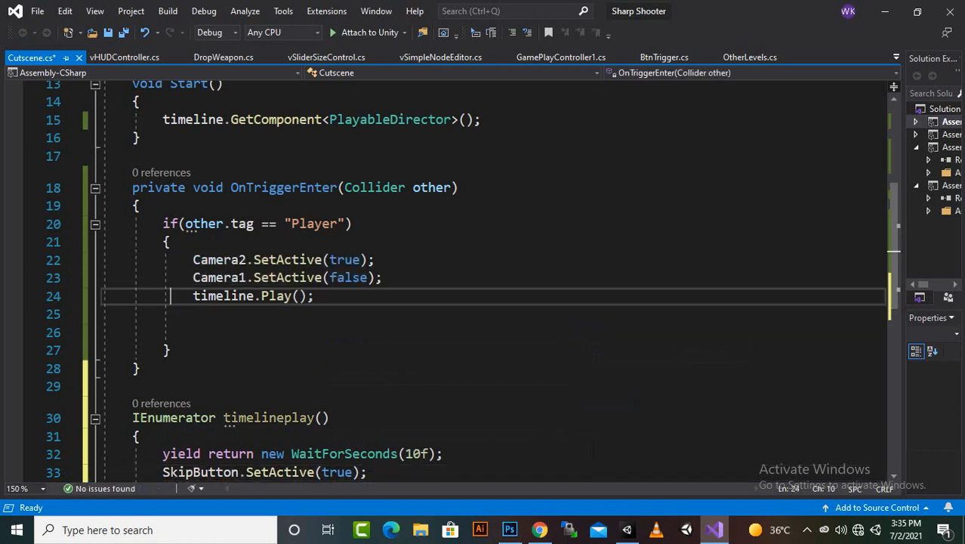
{"action": "key", "text": "End"}
{"action": "key", "text": "Return"}
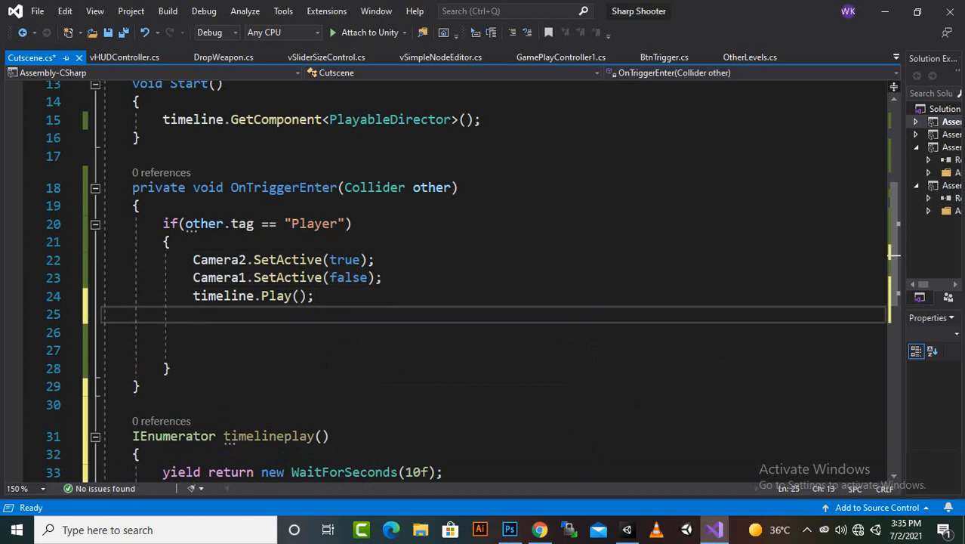
{"action": "type", "text": "star"}
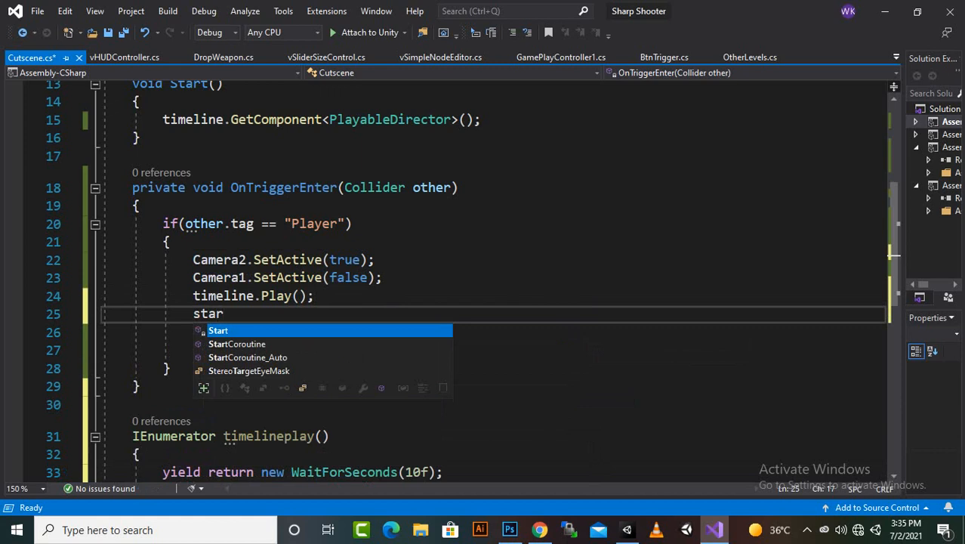
{"action": "key", "text": "Down"}
{"action": "key", "text": "Tab"}
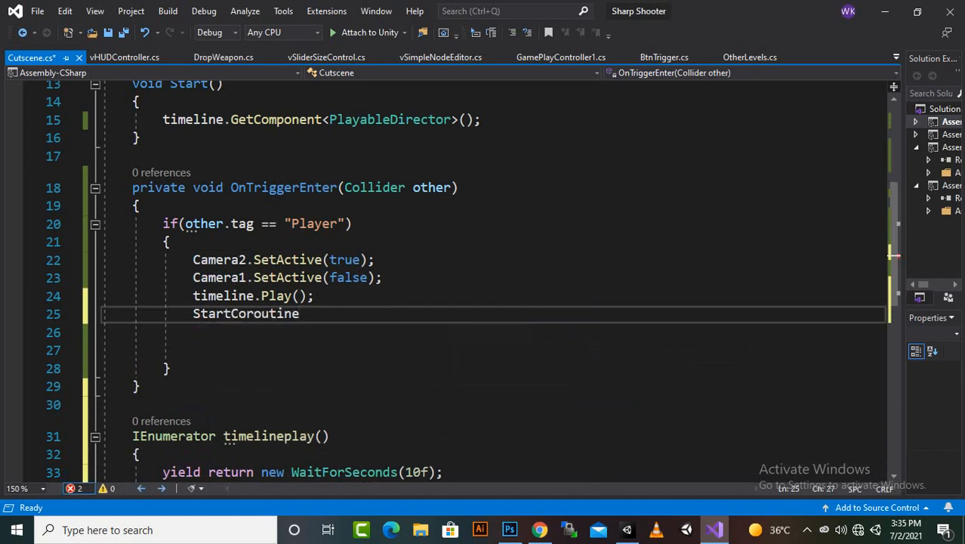
{"action": "type", "text": "(T"}
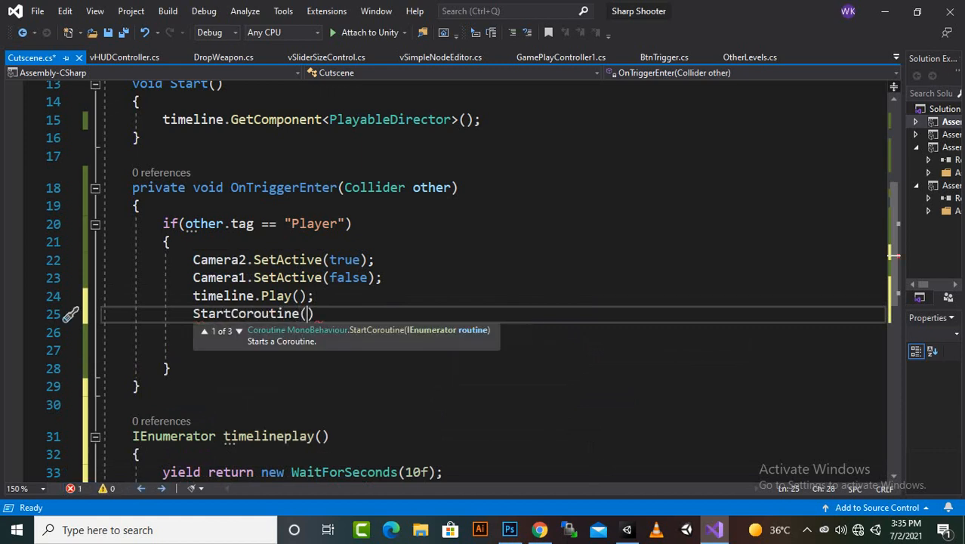
{"action": "type", "text": "ime"}
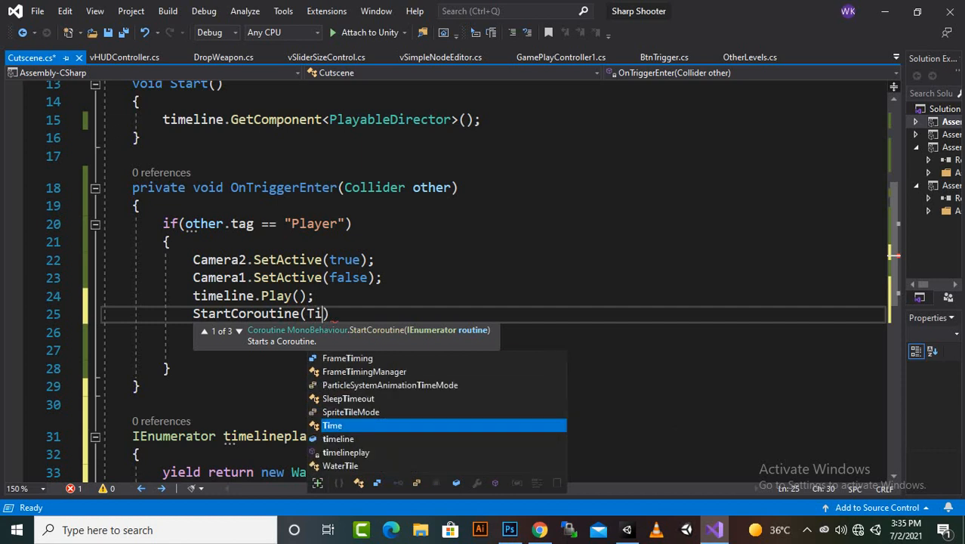
{"action": "key", "text": "Down"}
{"action": "key", "text": "Down"}
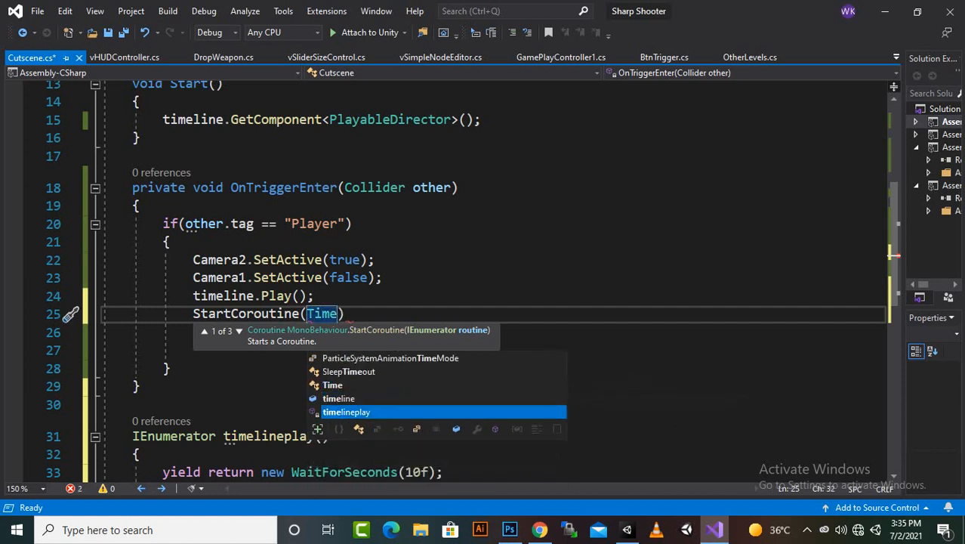
{"action": "key", "text": "Tab"}
{"action": "type", "text": "("}
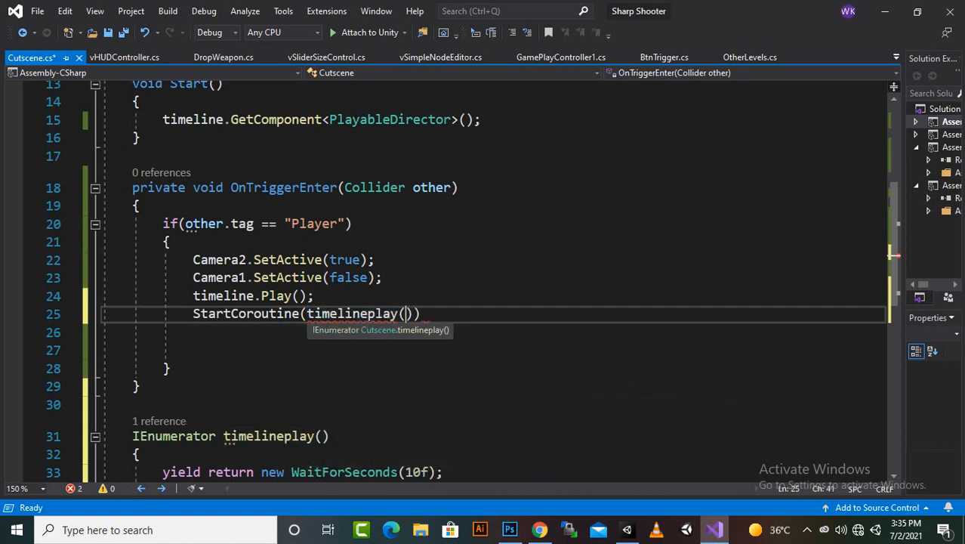
{"action": "type", "text": "));"}
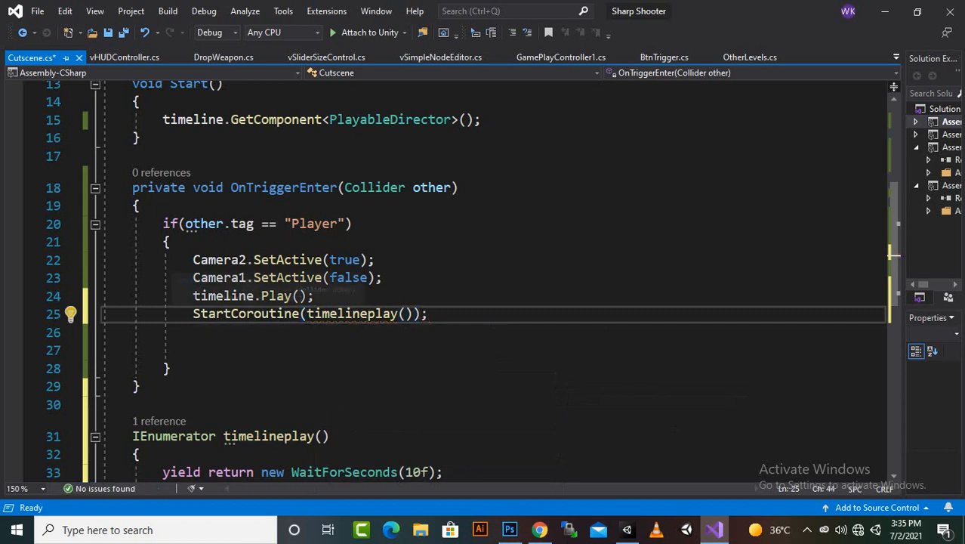
{"action": "key", "text": "ctrl+s"}
{"action": "scroll", "coordinate": [491, 279], "scroll_direction": "up", "scroll_amount": 4}
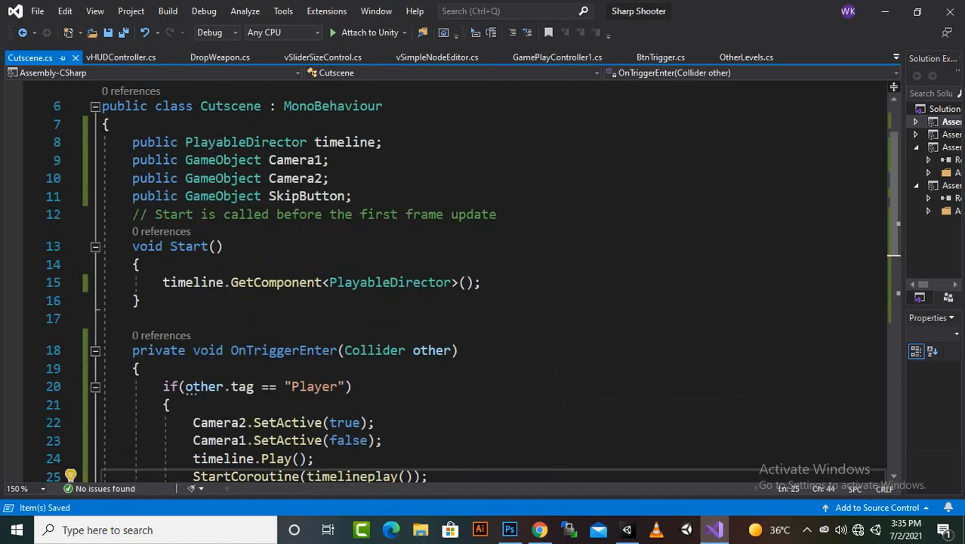
{"action": "scroll", "coordinate": [377, 370], "scroll_direction": "down", "scroll_amount": 4}
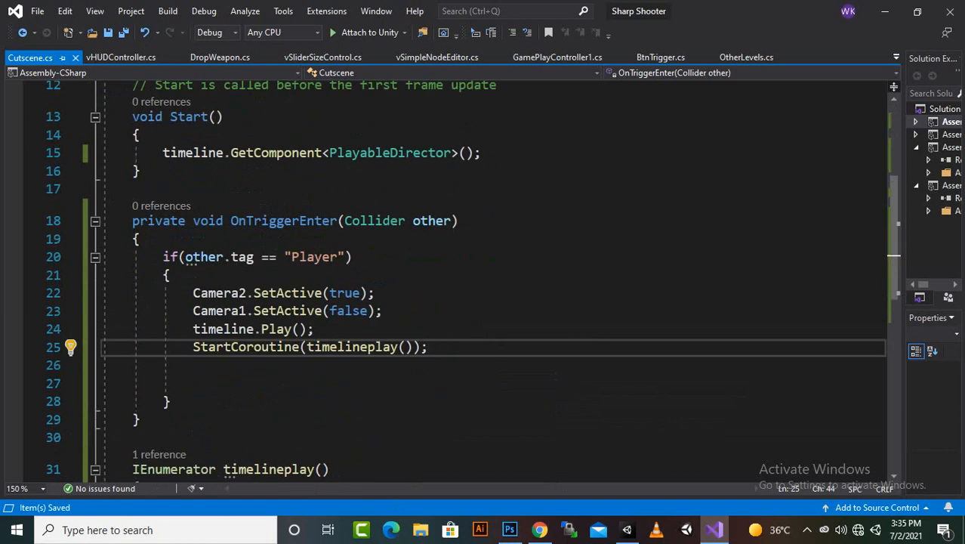
{"action": "scroll", "coordinate": [257, 305], "scroll_direction": "down", "scroll_amount": 3}
{"action": "scroll", "coordinate": [257, 305], "scroll_direction": "up", "scroll_amount": 7}
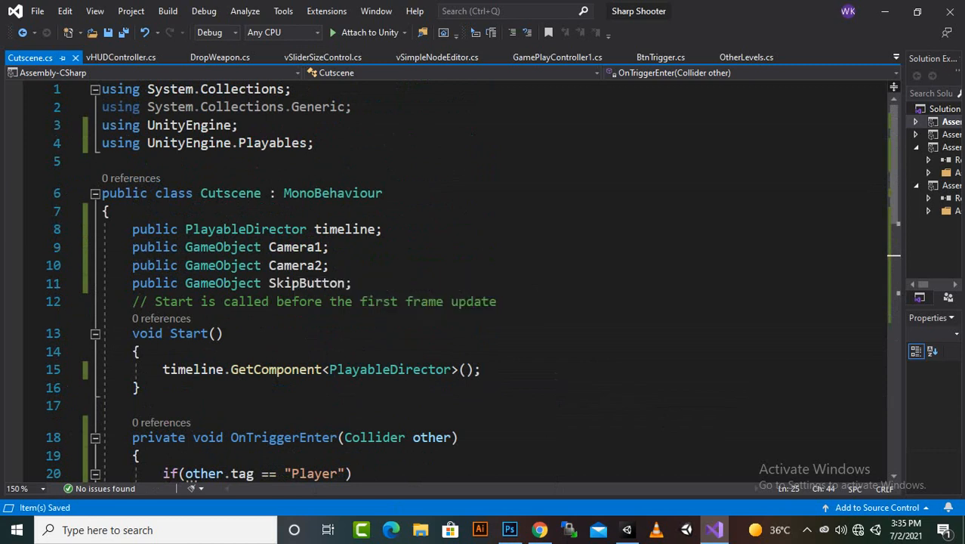
Step: Switch to the Unity editor and move BodyGuardPlayer1 into the camp, to about X 651.2, Z 713.2
{"action": "scroll", "coordinate": [453, 302], "scroll_direction": "down", "scroll_amount": 2}
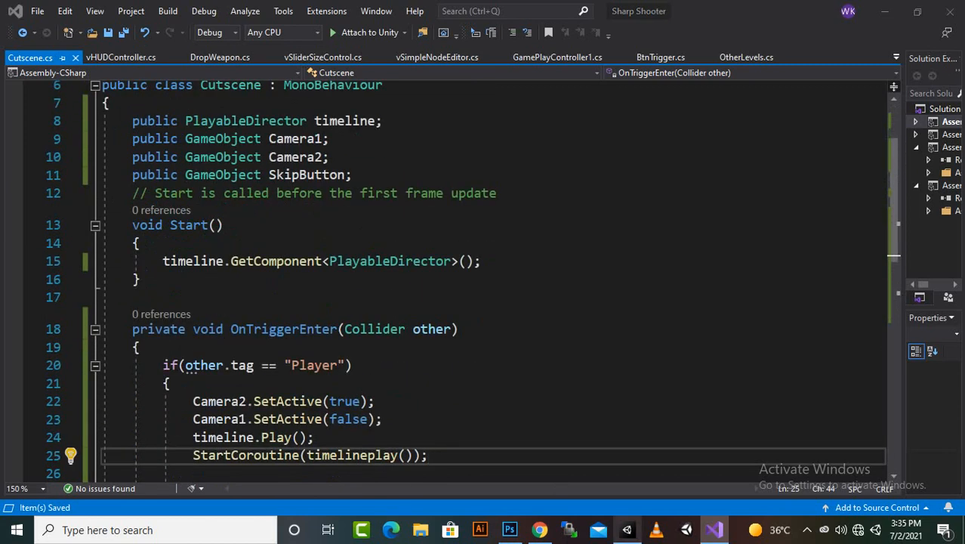
{"action": "left_click", "coordinate": [627, 529]}
{"action": "scroll", "coordinate": [472, 194], "scroll_direction": "up", "scroll_amount": 15}
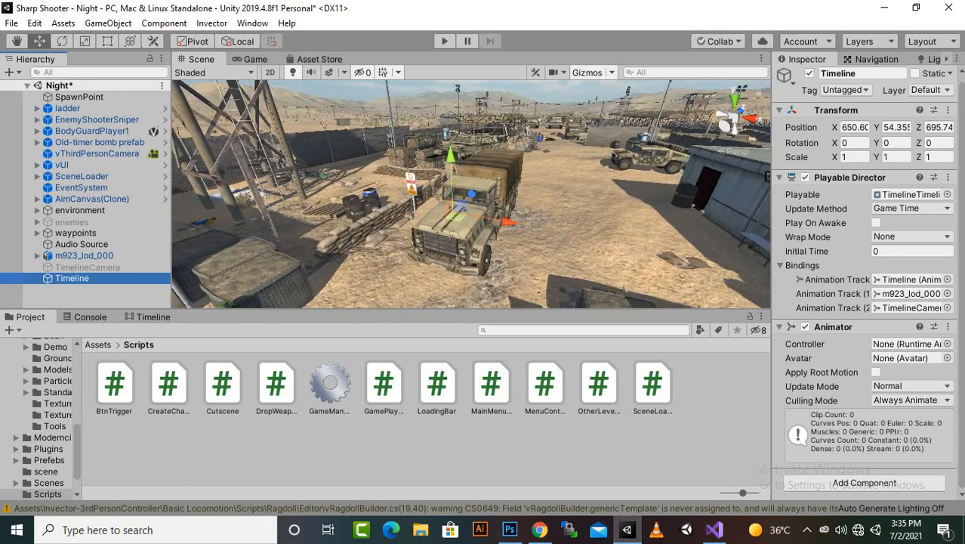
{"action": "scroll", "coordinate": [471, 194], "scroll_direction": "down", "scroll_amount": 2}
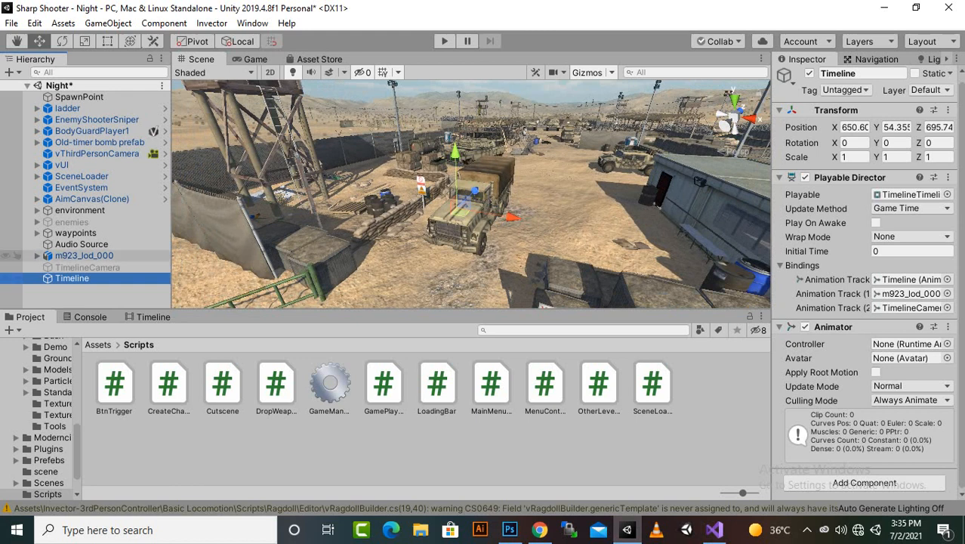
{"action": "left_click", "coordinate": [97, 119]}
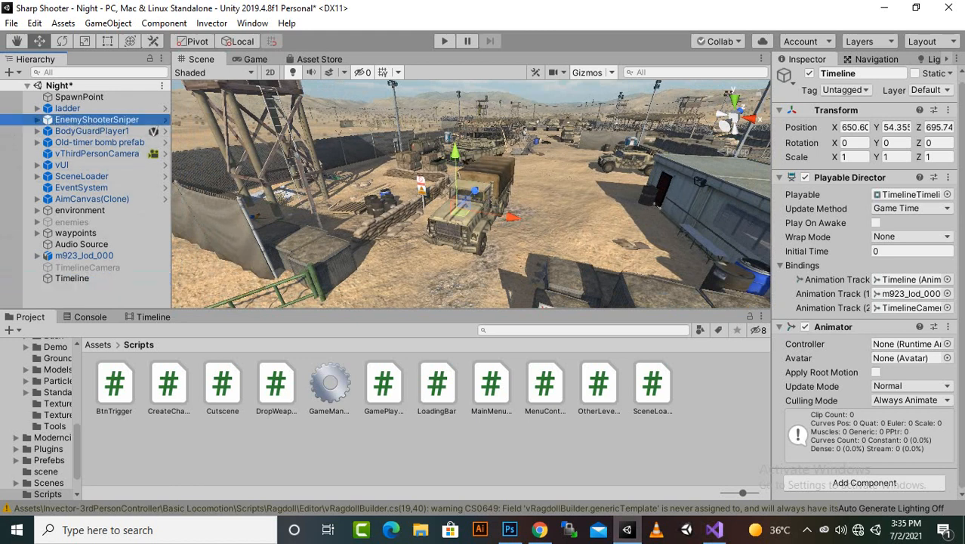
{"action": "left_click", "coordinate": [92, 130]}
{"action": "scroll", "coordinate": [471, 194], "scroll_direction": "down", "scroll_amount": 5}
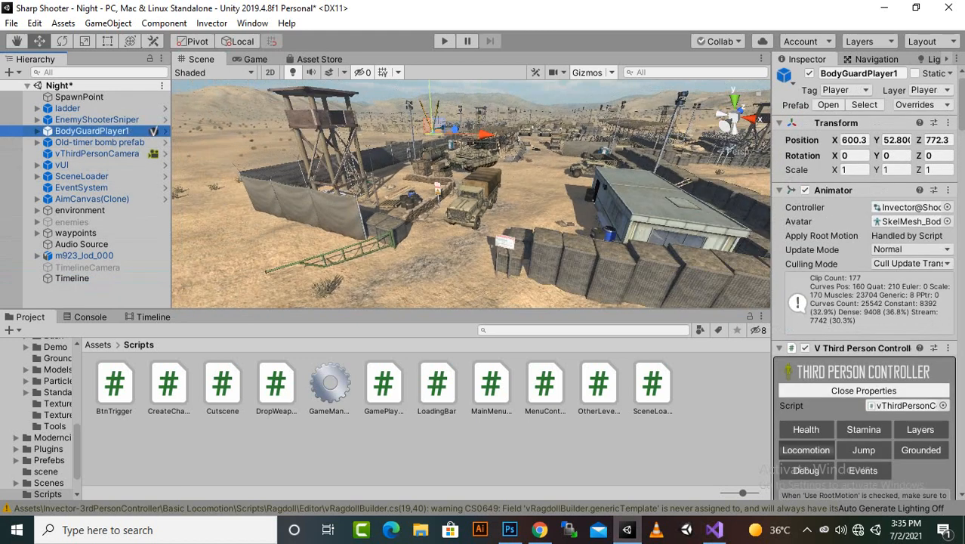
{"action": "left_click_drag", "start_coordinate": [483, 135], "coordinate": [408, 212]}
{"action": "scroll", "coordinate": [472, 195], "scroll_direction": "down", "scroll_amount": 8}
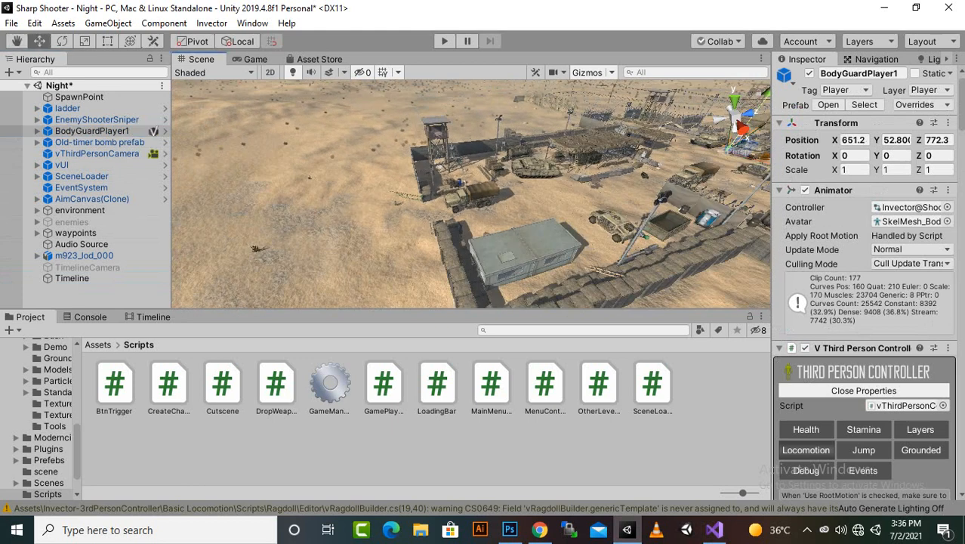
{"action": "left_click_drag", "start_coordinate": [682, 159], "coordinate": [556, 190]}
{"action": "scroll", "coordinate": [557, 190], "scroll_direction": "up", "scroll_amount": 5}
{"action": "scroll", "coordinate": [557, 189], "scroll_direction": "up", "scroll_amount": 12}
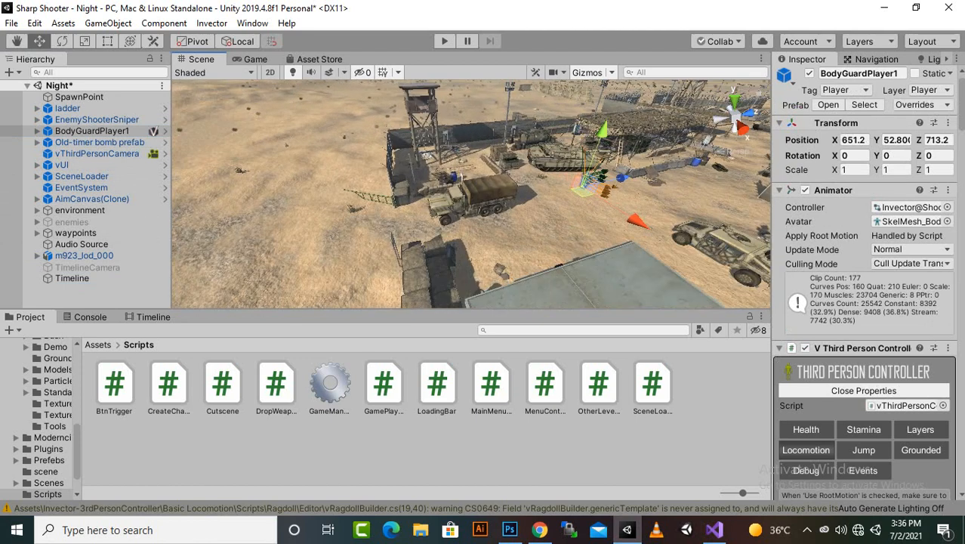
Step: Reposition BodyGuardPlayer1 in front of the tank at about X 653.0, Z 719.3, and collapse the environment group in the hierarchy
{"action": "left_click_drag", "start_coordinate": [556, 190], "coordinate": [576, 185], "text": "alt"}
{"action": "key", "text": "f"}
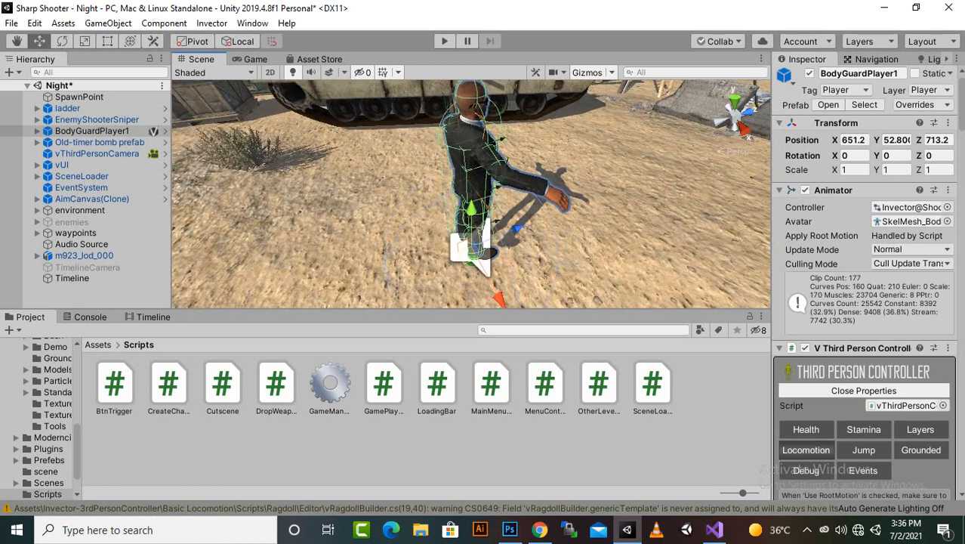
{"action": "scroll", "coordinate": [472, 195], "scroll_direction": "down", "scroll_amount": 10}
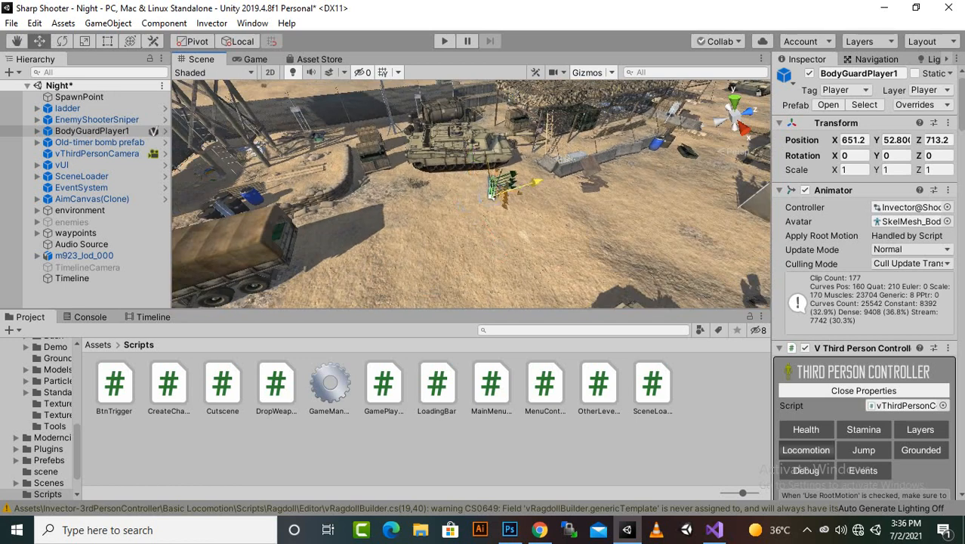
{"action": "left_click", "coordinate": [523, 185]}
{"action": "left_click", "coordinate": [522, 185]}
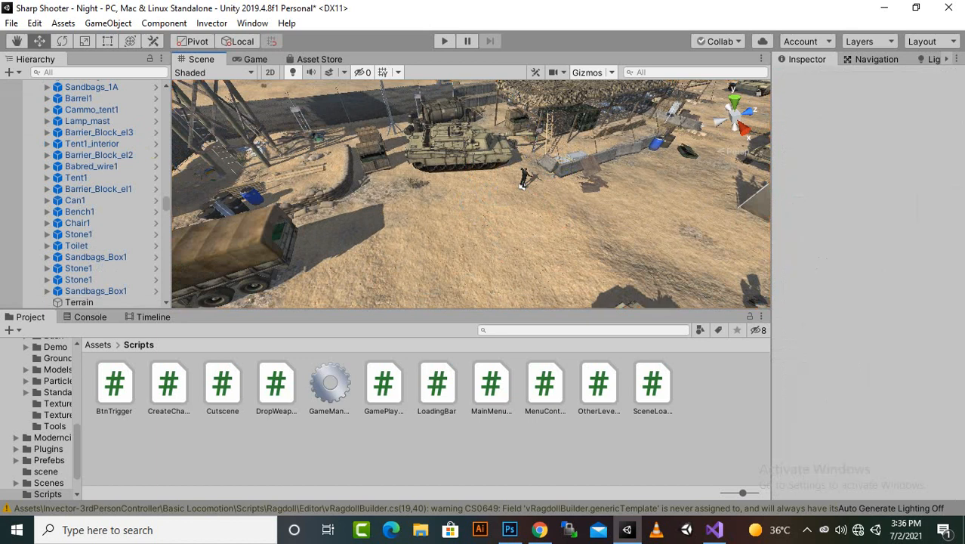
{"action": "left_click", "coordinate": [522, 181]}
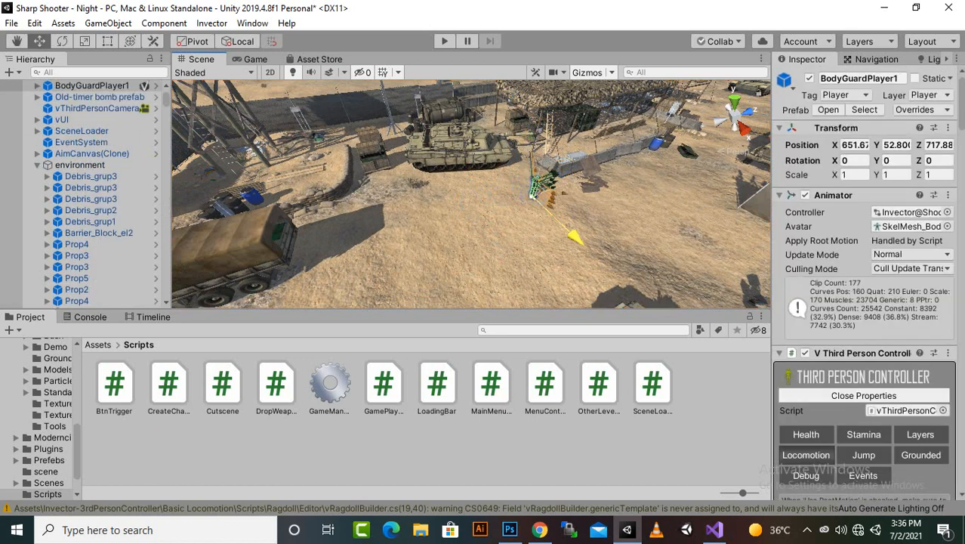
{"action": "left_click_drag", "start_coordinate": [573, 186], "coordinate": [589, 181]}
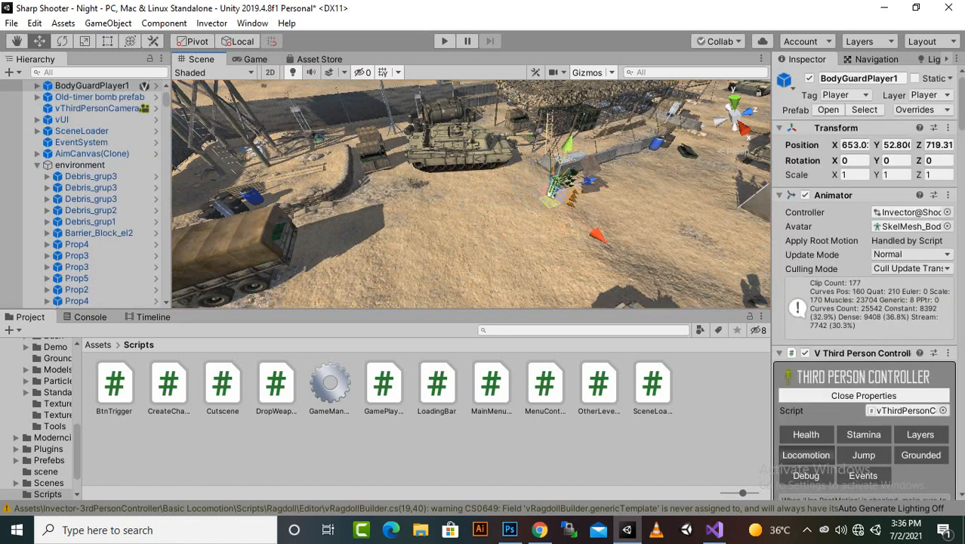
{"action": "left_click", "coordinate": [37, 165]}
{"action": "scroll", "coordinate": [472, 194], "scroll_direction": "down", "scroll_amount": 5}
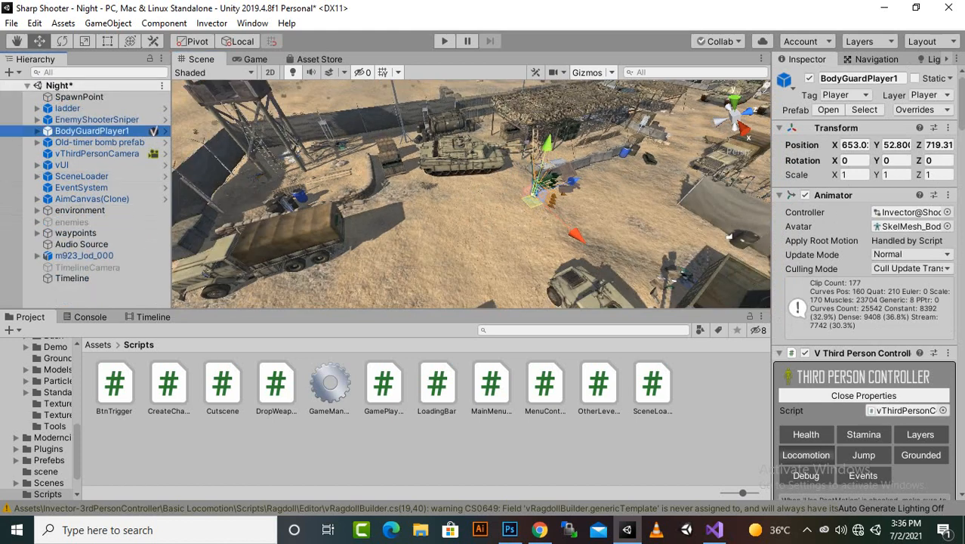
{"action": "scroll", "coordinate": [471, 194], "scroll_direction": "down", "scroll_amount": 3}
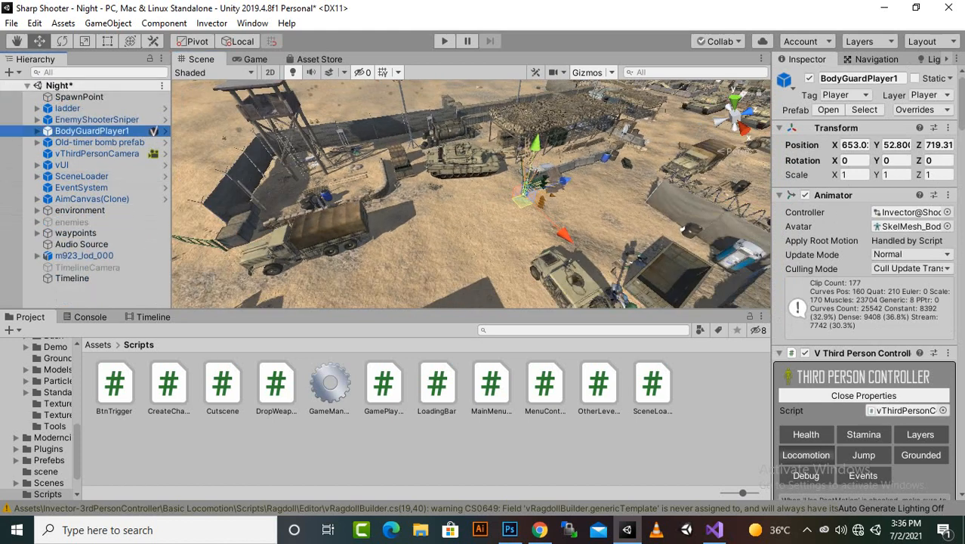
Step: Add a 3D Cube at the root of the Night scene
{"action": "right_click", "coordinate": [106, 130]}
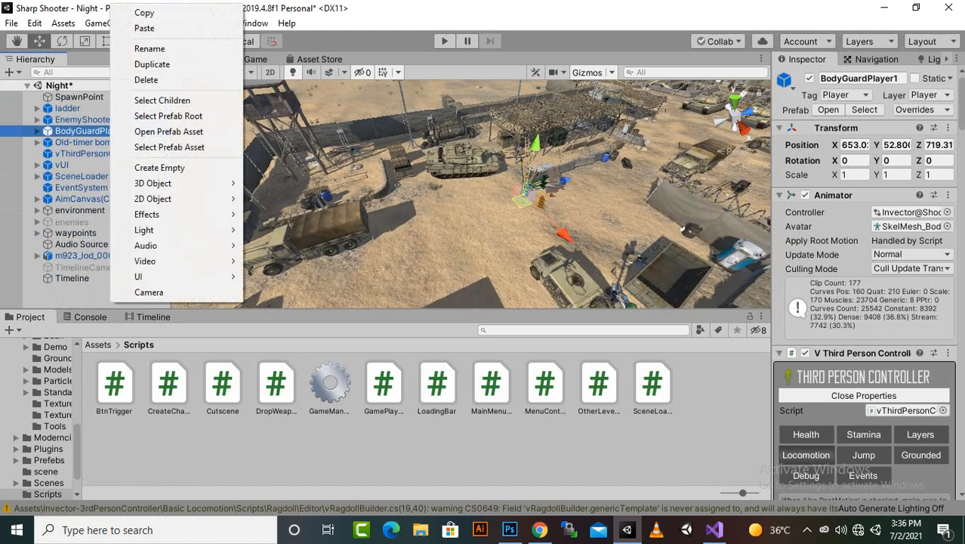
{"action": "left_click", "coordinate": [91, 293]}
{"action": "right_click", "coordinate": [91, 293]}
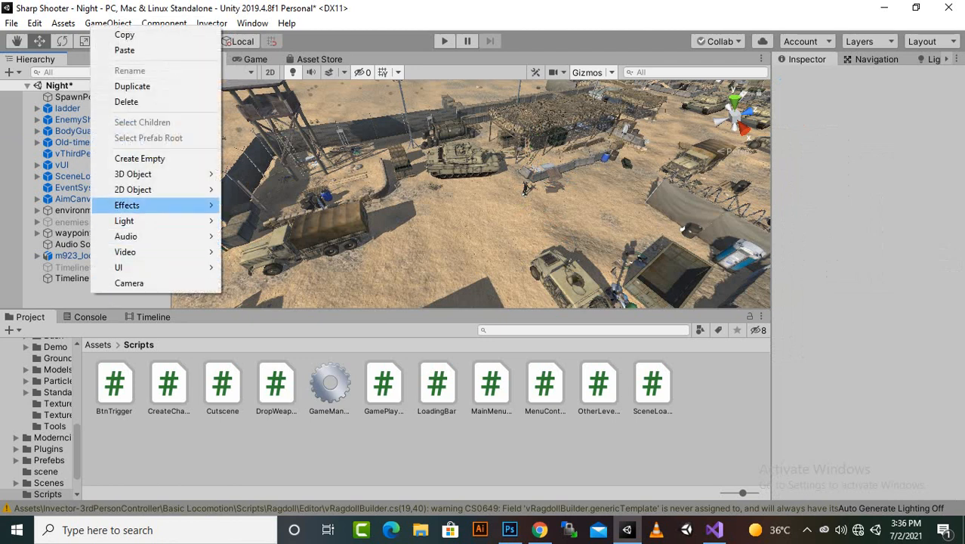
{"action": "mouse_move", "coordinate": [143, 174]}
{"action": "left_click", "coordinate": [252, 173]}
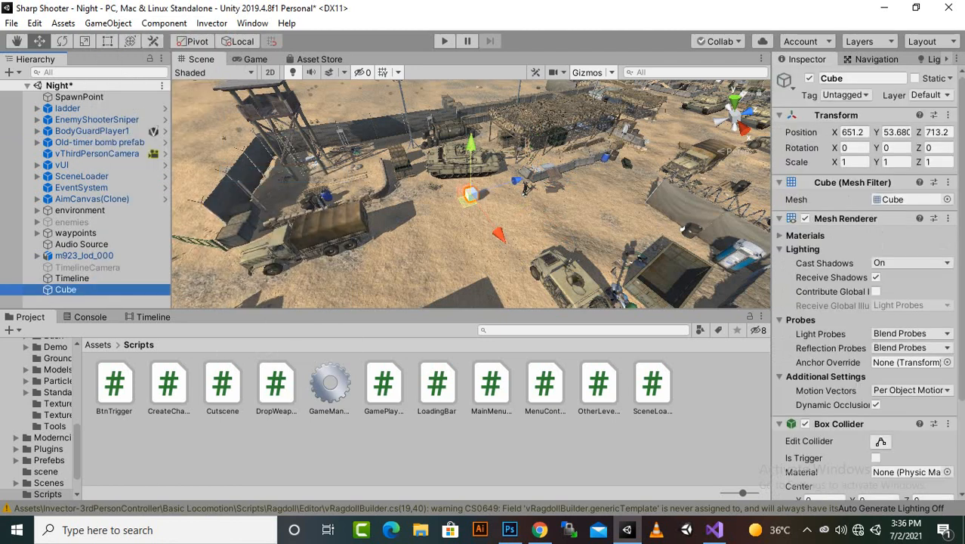
Step: Make the cube's Box Collider a trigger and attach the Cutscene script to the cube
{"action": "scroll", "coordinate": [867, 287], "scroll_direction": "down", "scroll_amount": 3}
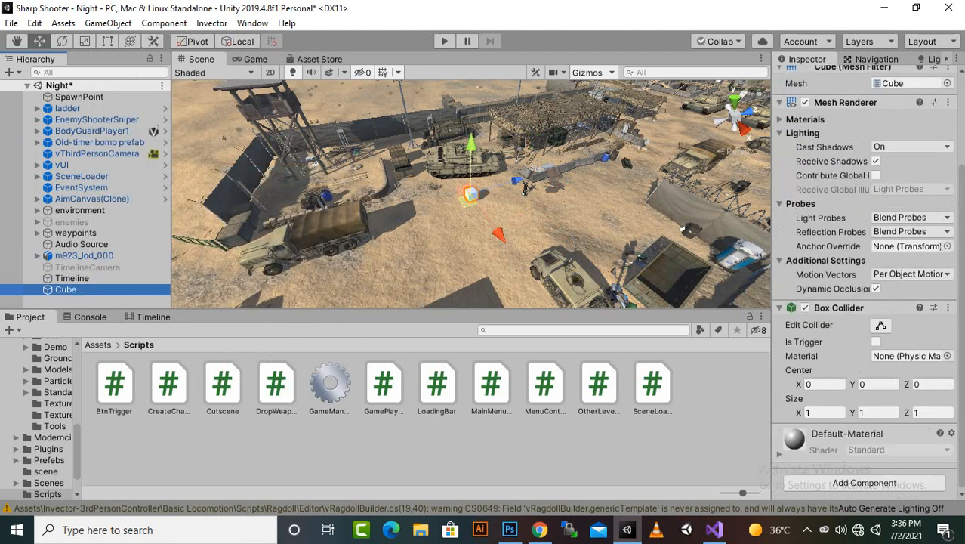
{"action": "left_click", "coordinate": [875, 341]}
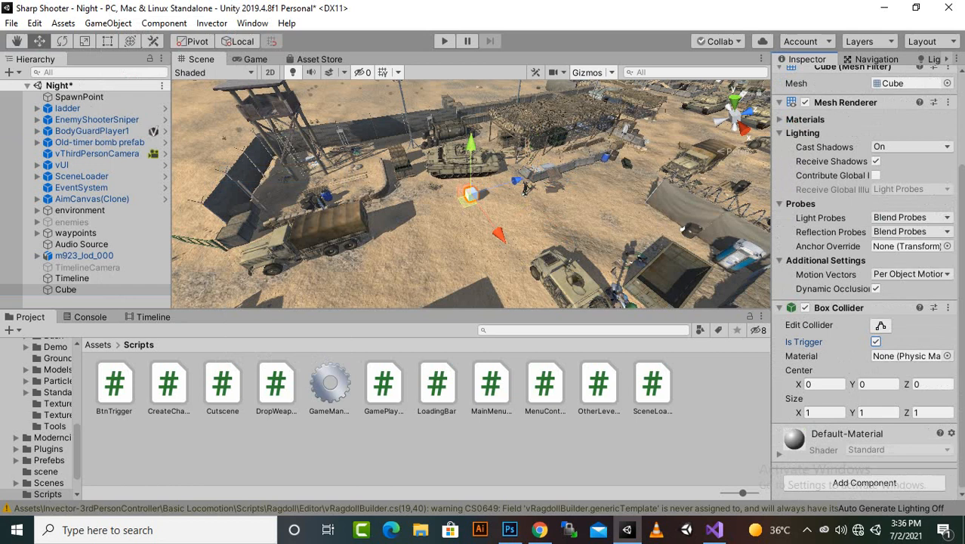
{"action": "left_click_drag", "start_coordinate": [223, 385], "coordinate": [861, 482]}
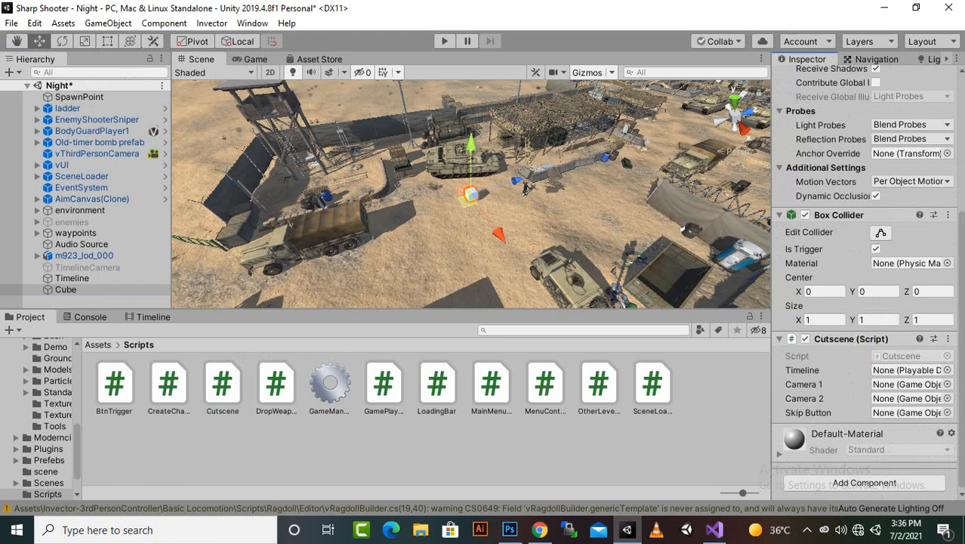
Step: Scale the cube into a long box about 18.9 along X and 3.0 along Y
{"action": "key", "text": "r"}
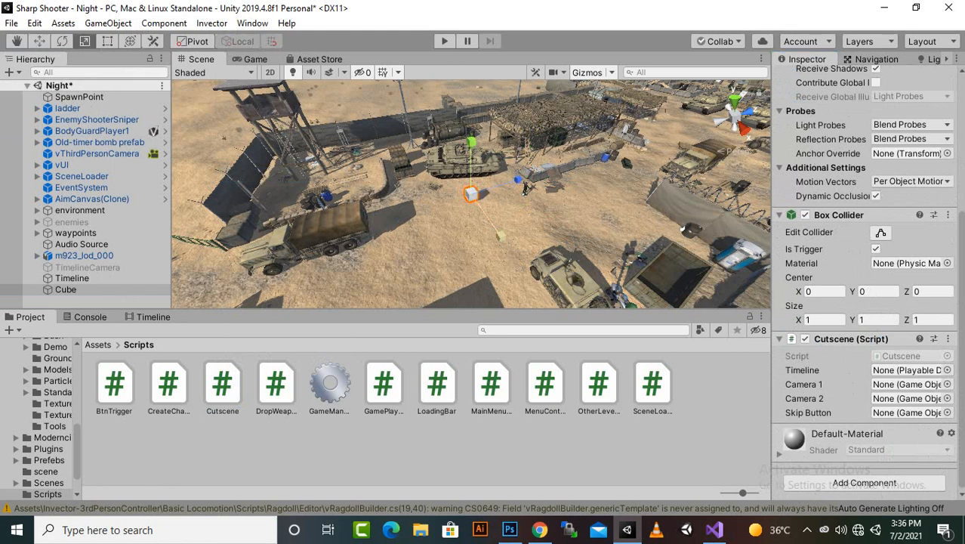
{"action": "left_click_drag", "start_coordinate": [471, 194], "coordinate": [523, 185]}
{"action": "left_click_drag", "start_coordinate": [501, 237], "coordinate": [604, 383]}
{"action": "left_click_drag", "start_coordinate": [469, 195], "coordinate": [523, 186]}
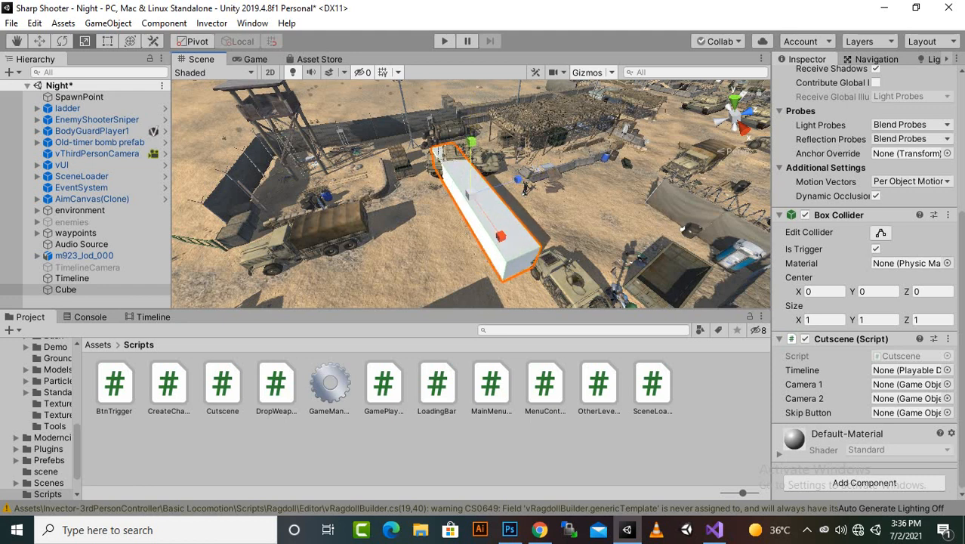
Step: Move the cube across the open ground between the vehicles, to about X 655.8, Z 710.4
{"action": "key", "text": "w"}
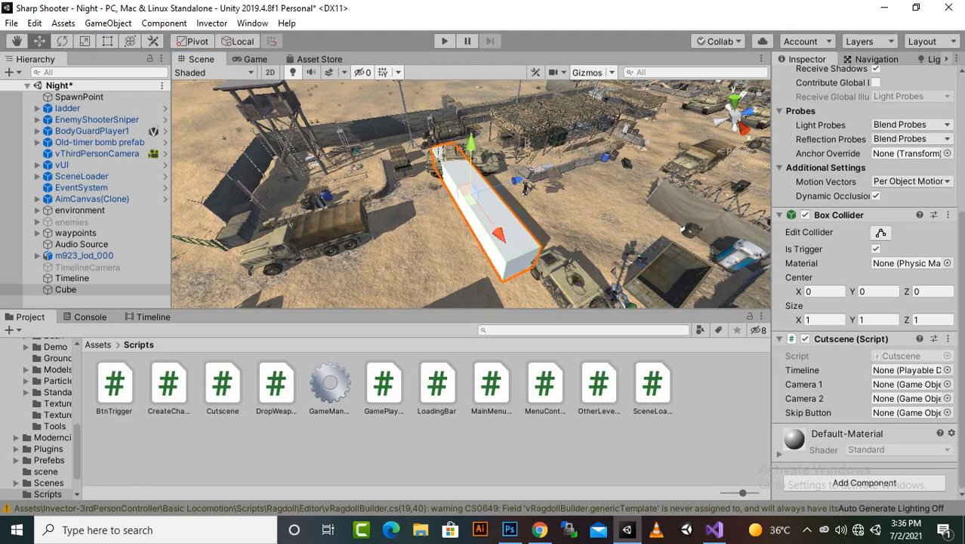
{"action": "left_click_drag", "start_coordinate": [499, 236], "coordinate": [523, 268]}
{"action": "left_click_drag", "start_coordinate": [535, 207], "coordinate": [515, 215]}
{"action": "scroll", "coordinate": [508, 230], "scroll_direction": "down", "scroll_amount": 3}
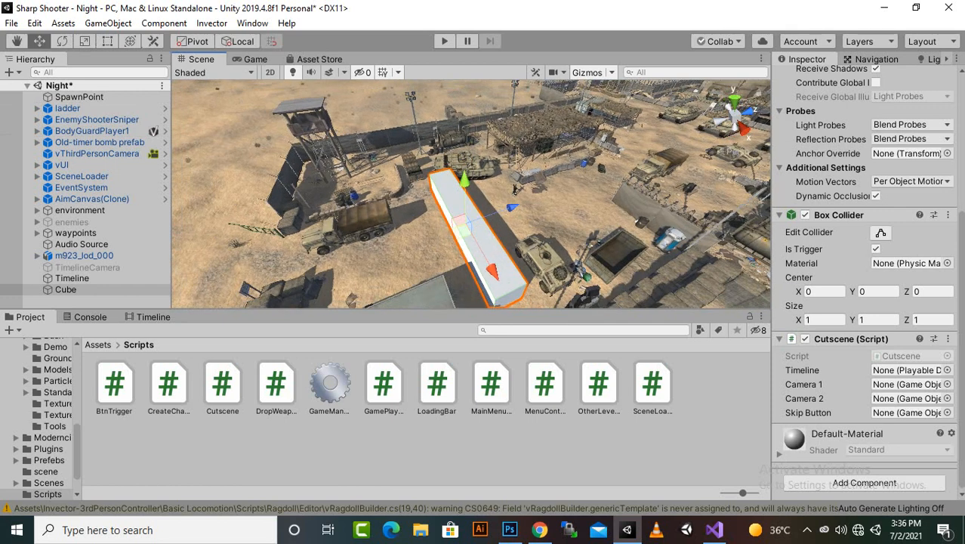
Step: Widen the cube to a Z scale of about 3.38 and disable its Mesh Renderer
{"action": "key", "text": "r"}
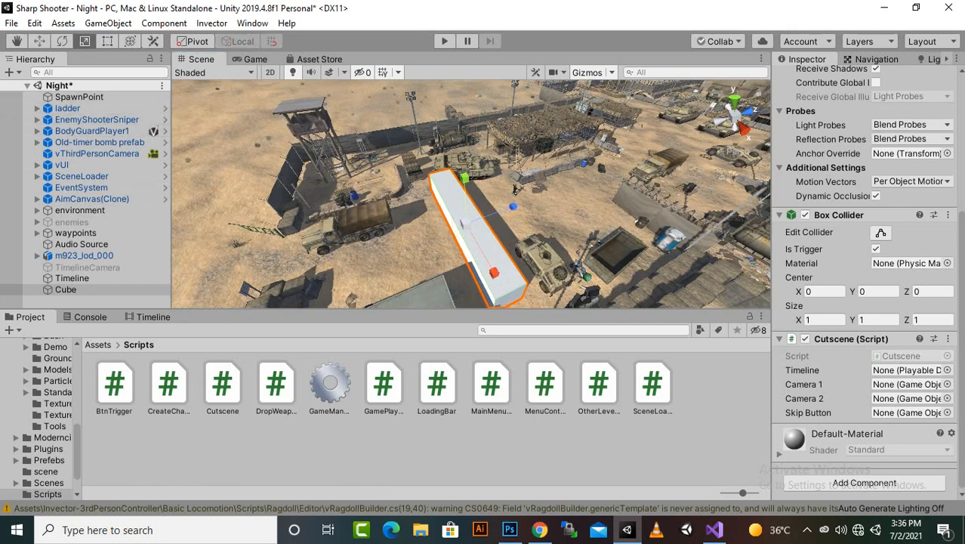
{"action": "left_click_drag", "start_coordinate": [512, 206], "coordinate": [517, 205]}
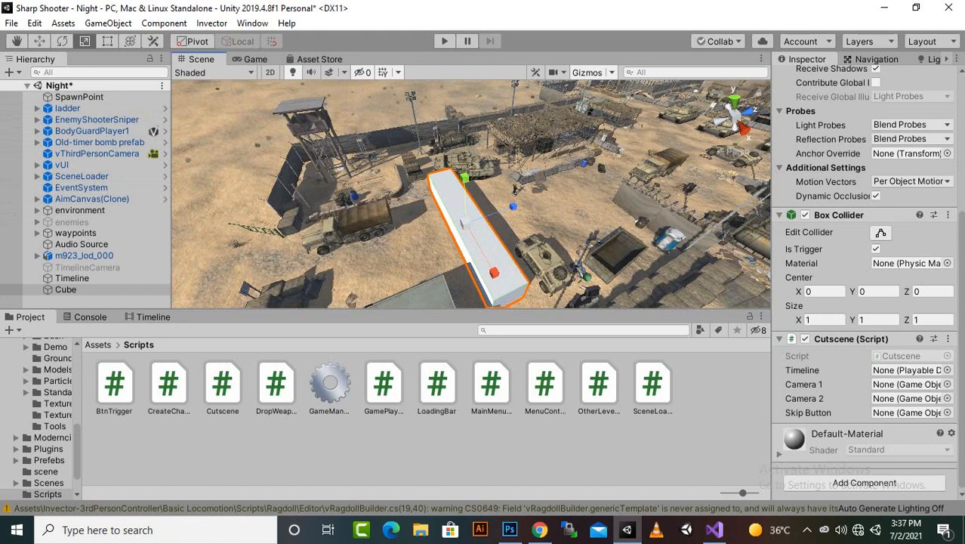
{"action": "scroll", "coordinate": [864, 280], "scroll_direction": "up", "scroll_amount": 4}
{"action": "scroll", "coordinate": [865, 279], "scroll_direction": "up", "scroll_amount": 2}
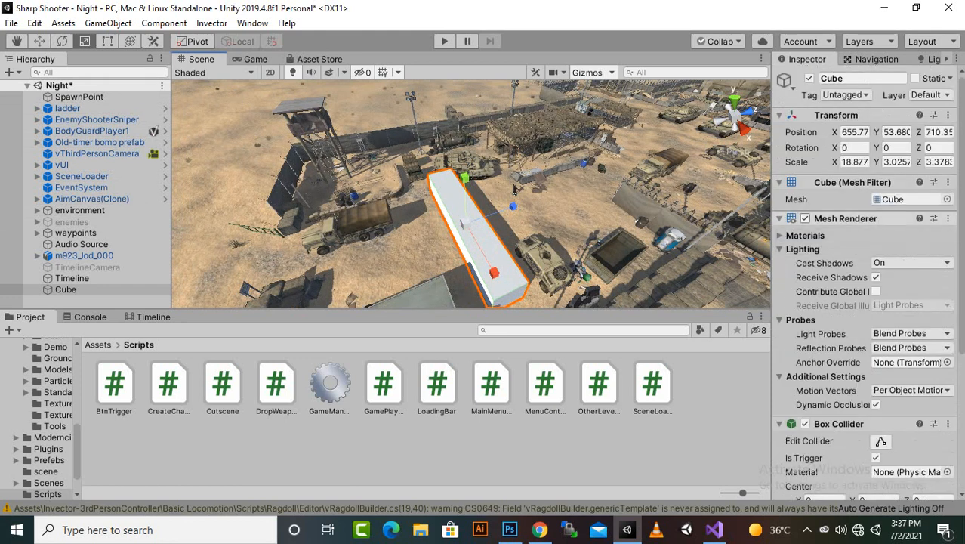
{"action": "left_click", "coordinate": [805, 218]}
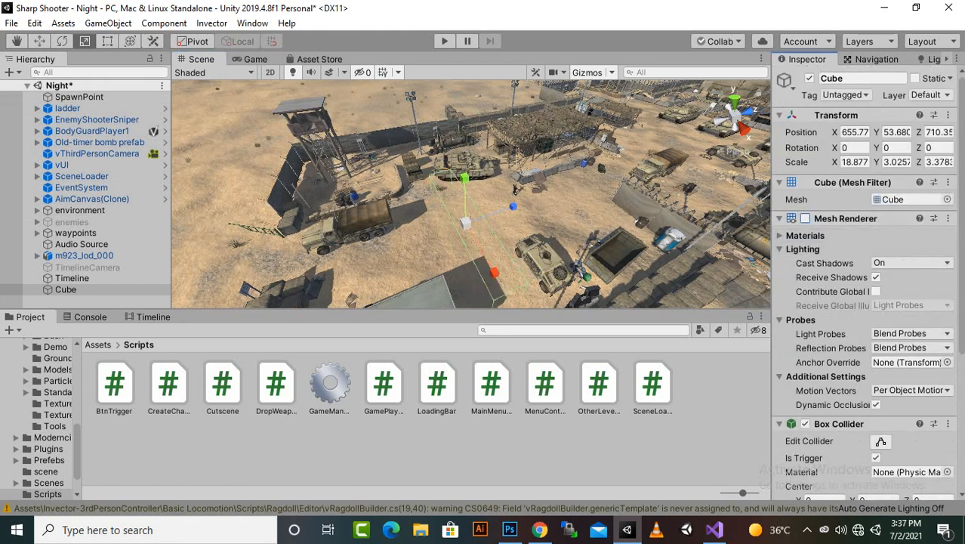
Step: In the cube's Cutscene script, assign Timeline as the timeline, vThirdPersonCamera as Camera 1 and TimelineCamera as Camera 2
{"action": "scroll", "coordinate": [799, 310], "scroll_direction": "down", "scroll_amount": 6}
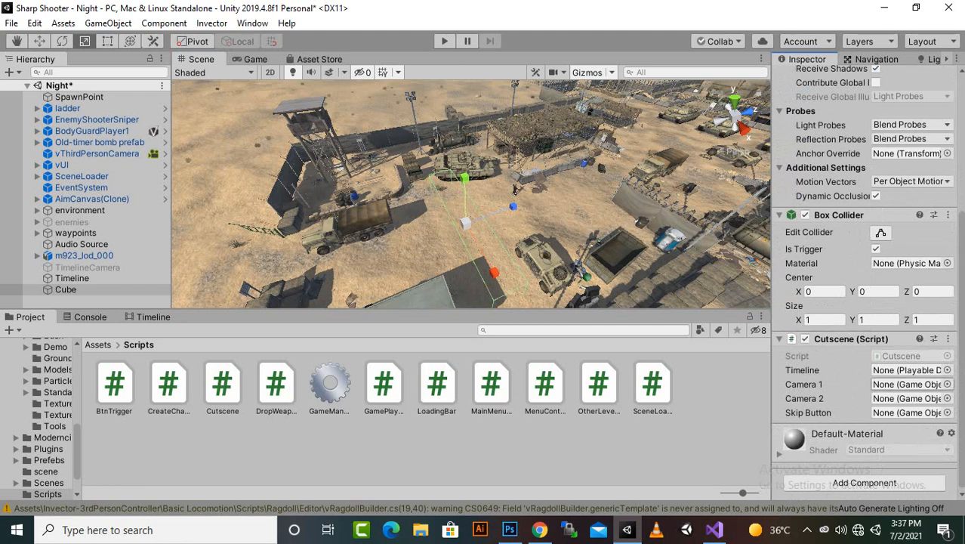
{"action": "left_click_drag", "start_coordinate": [72, 278], "coordinate": [910, 370]}
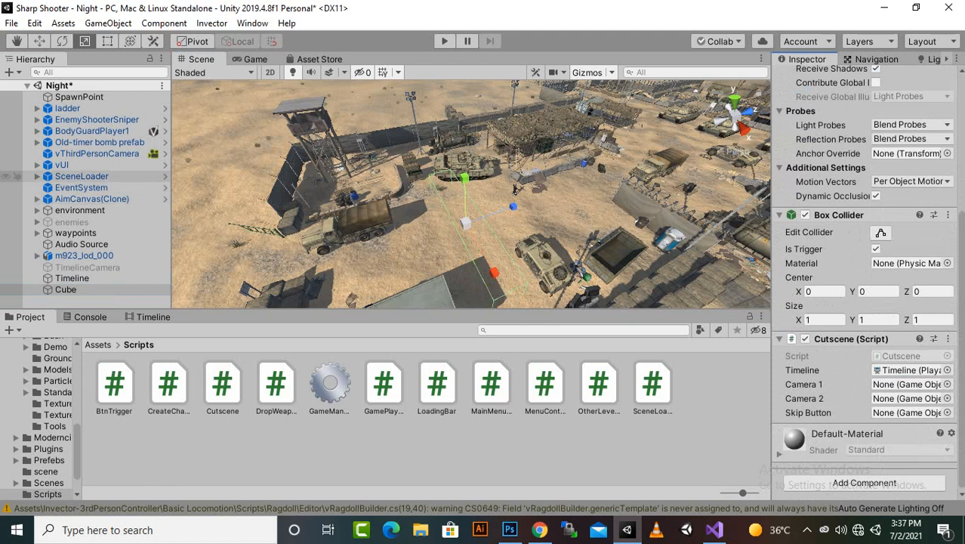
{"action": "left_click_drag", "start_coordinate": [96, 153], "coordinate": [910, 383]}
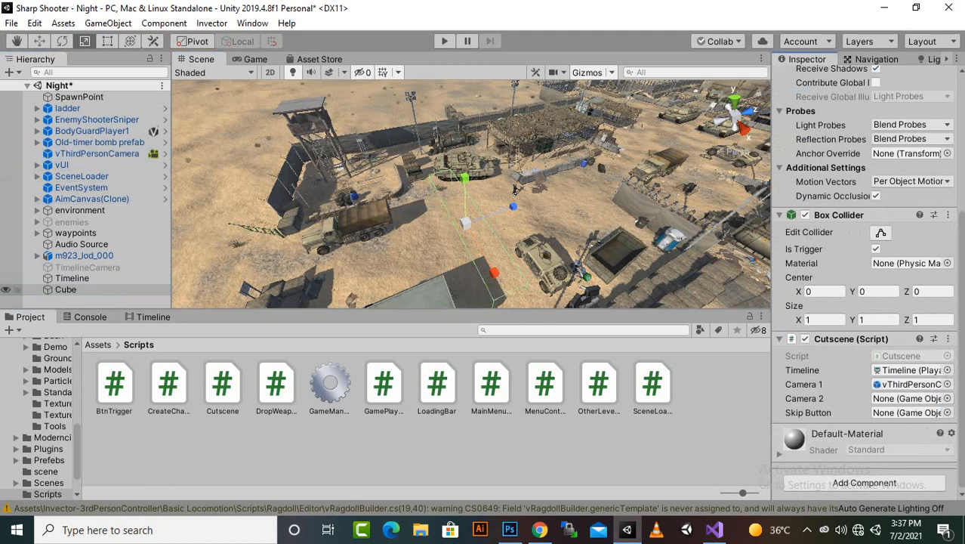
{"action": "left_click_drag", "start_coordinate": [87, 268], "coordinate": [910, 398]}
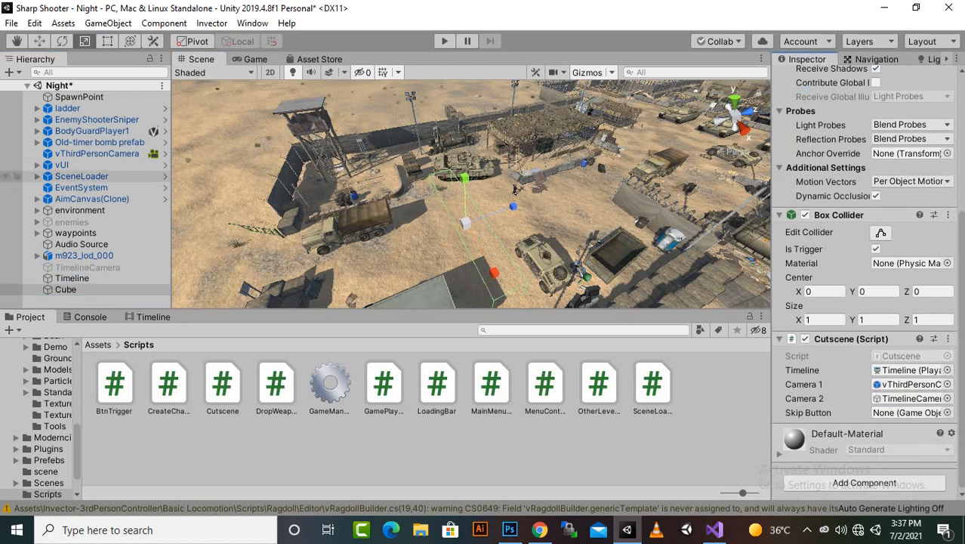
Step: Add a UI Button as a child of the vUI canvas
{"action": "right_click", "coordinate": [62, 164]}
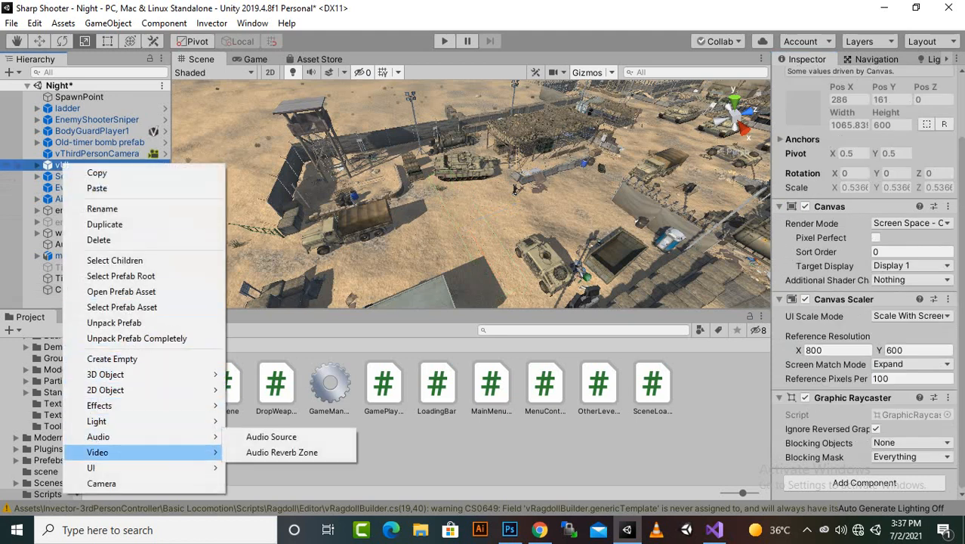
{"action": "mouse_move", "coordinate": [113, 467]}
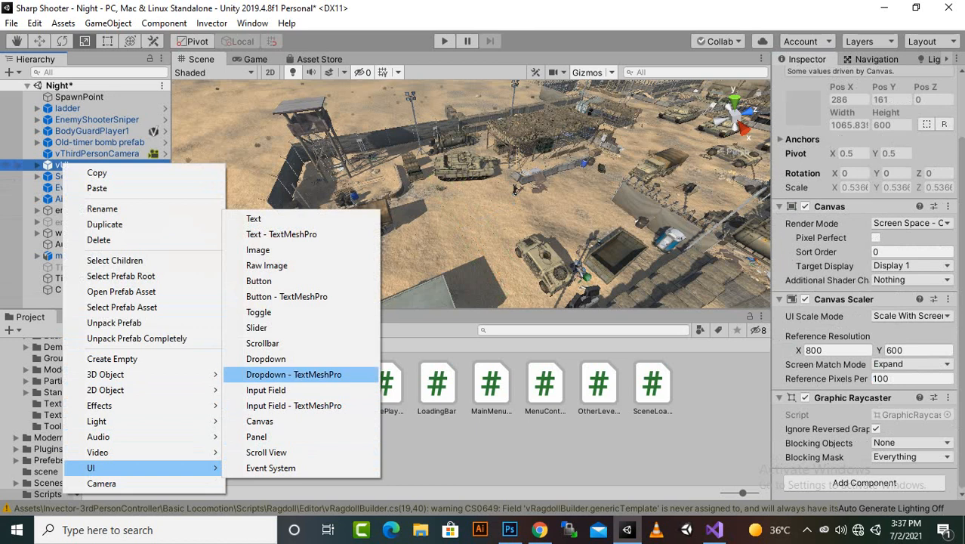
{"action": "left_click", "coordinate": [258, 280]}
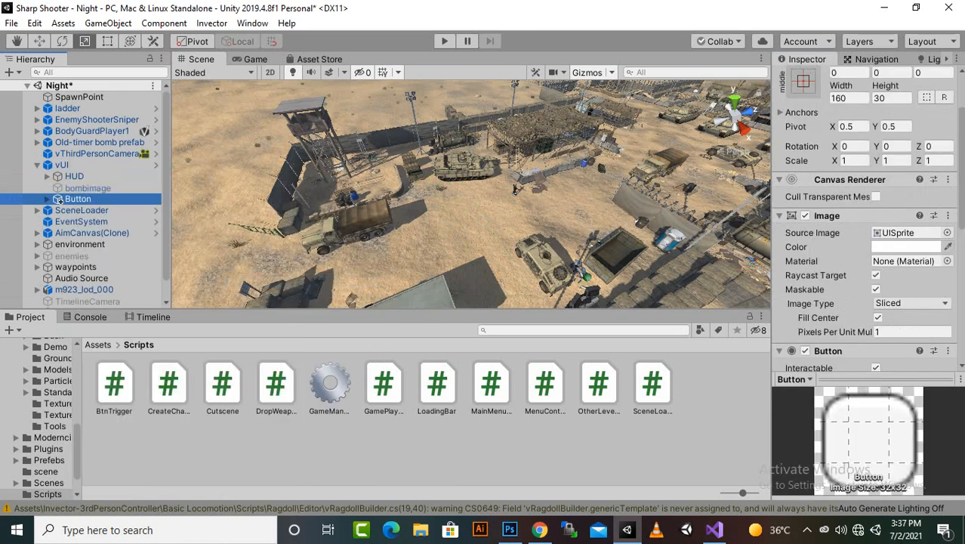
Step: Browse the project assets to the Parts folder inside Classic_RPG_GUI
{"action": "key", "text": "f"}
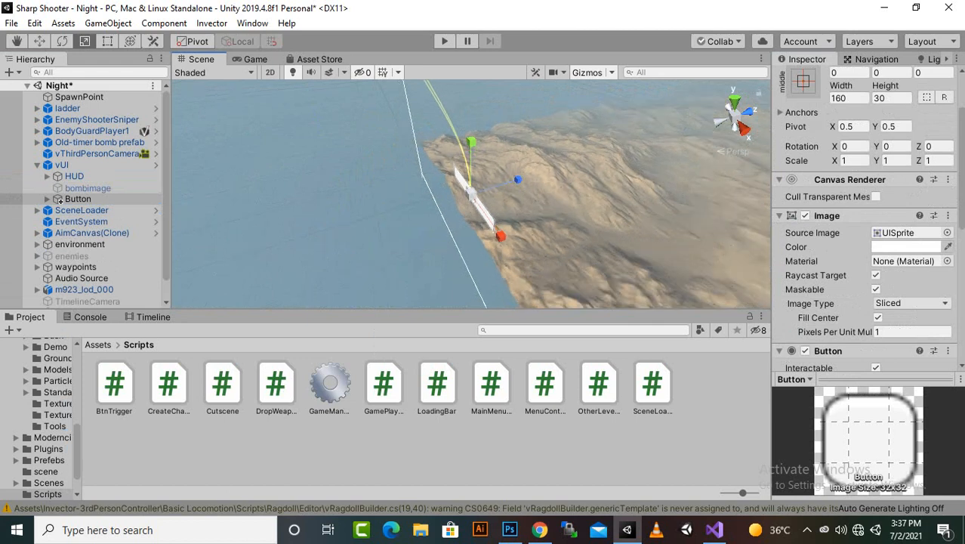
{"action": "left_click", "coordinate": [98, 345]}
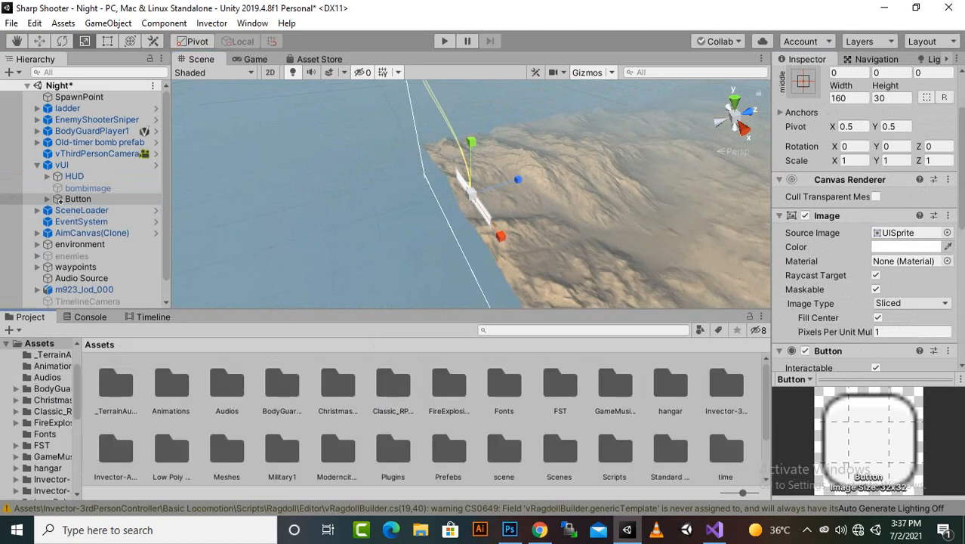
{"action": "scroll", "coordinate": [431, 420], "scroll_direction": "down", "scroll_amount": 2}
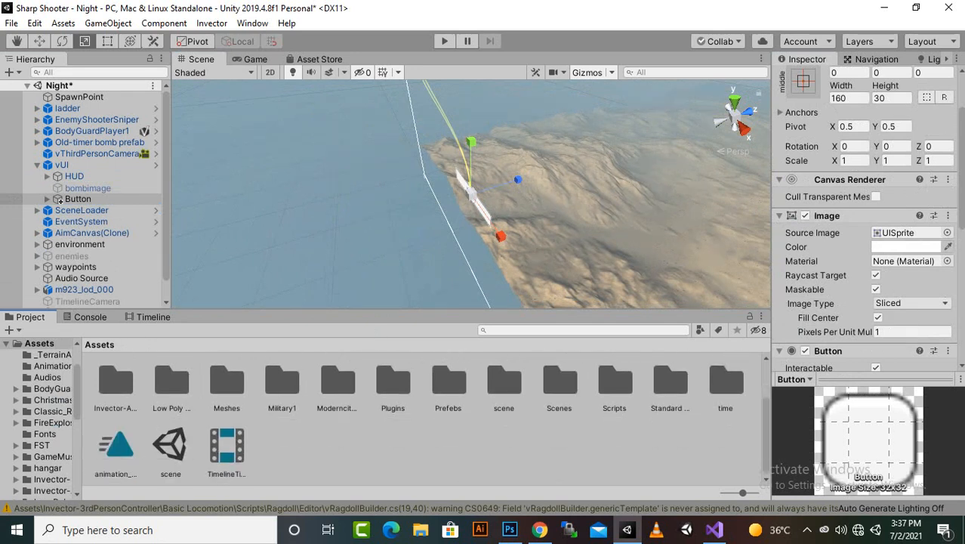
{"action": "scroll", "coordinate": [430, 419], "scroll_direction": "up", "scroll_amount": 2}
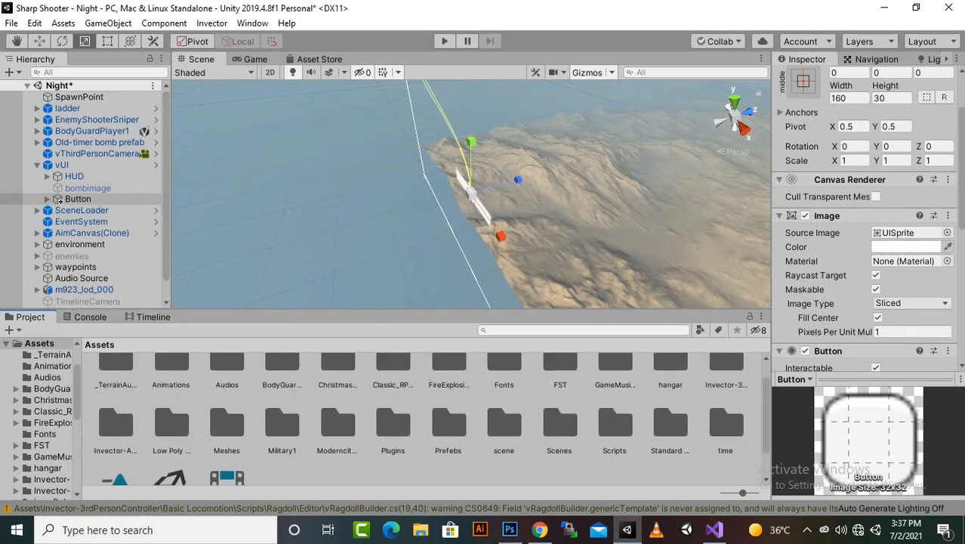
{"action": "scroll", "coordinate": [431, 419], "scroll_direction": "up", "scroll_amount": 1}
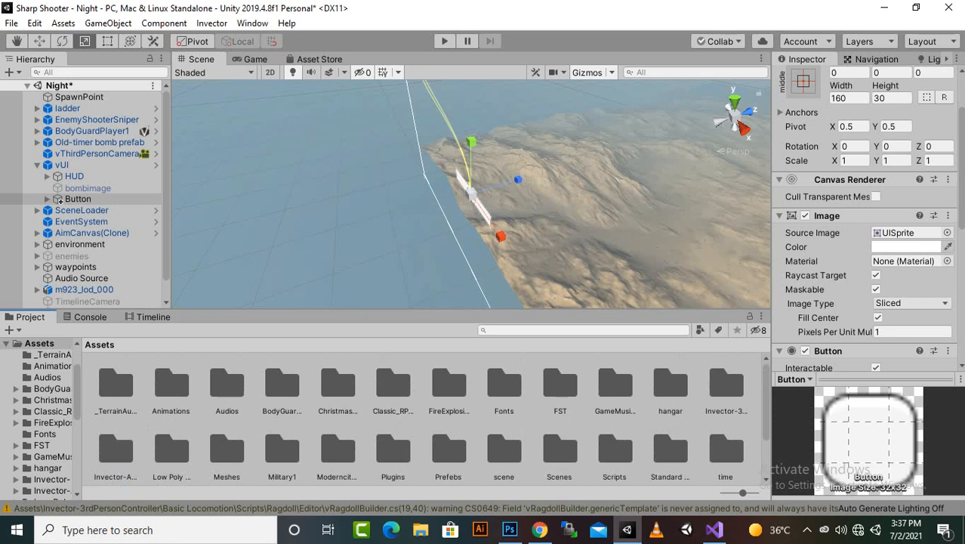
{"action": "double_click", "coordinate": [392, 384]}
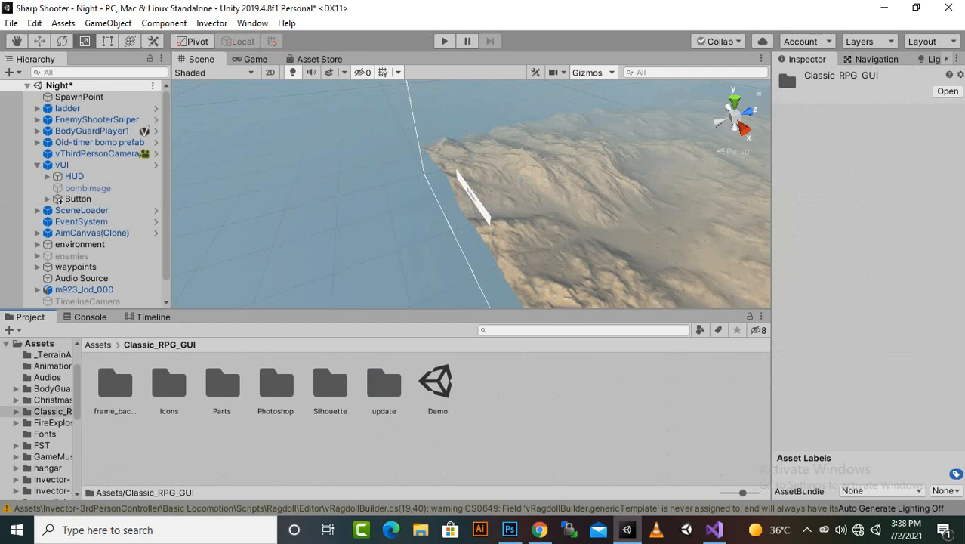
{"action": "left_click", "coordinate": [169, 384]}
{"action": "double_click", "coordinate": [168, 383]}
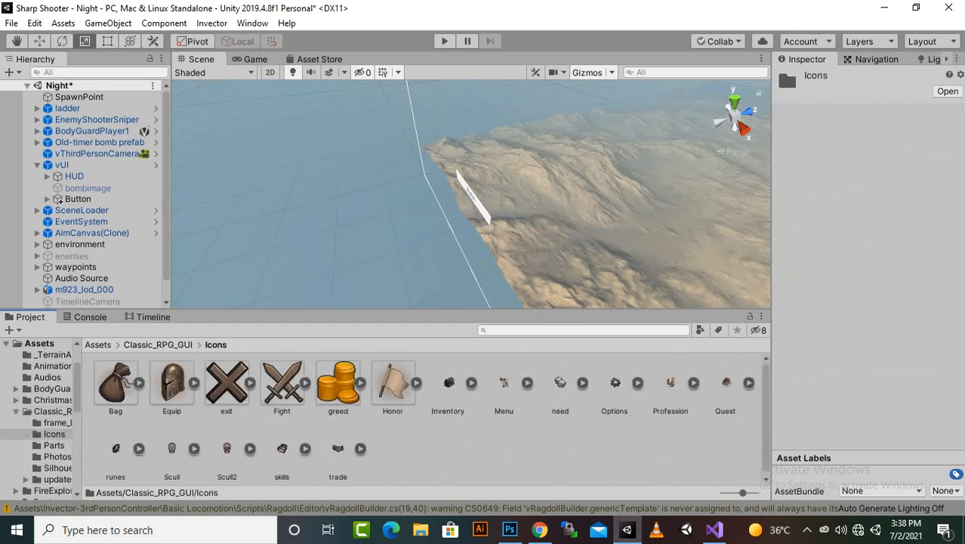
{"action": "key", "text": "BackSpace"}
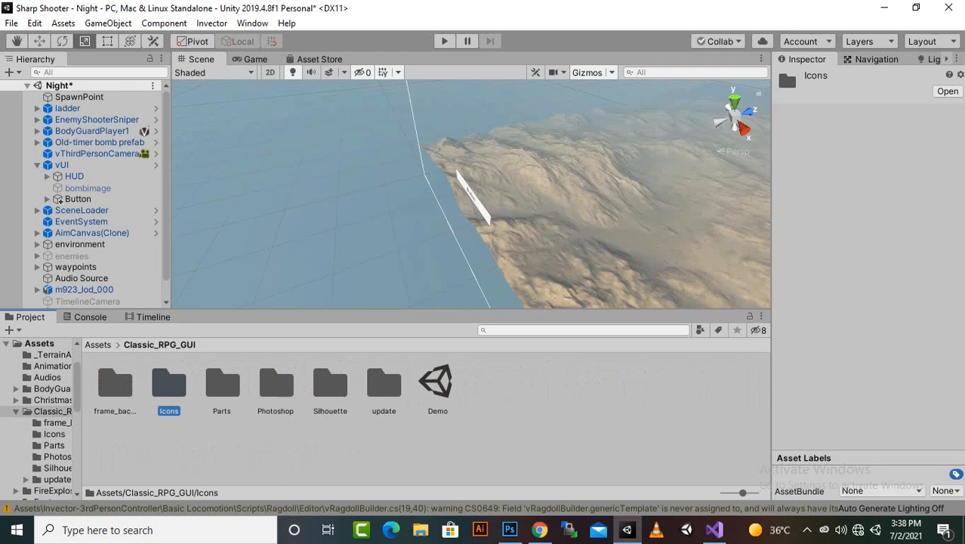
{"action": "key", "text": "Right"}
{"action": "key", "text": "Return"}
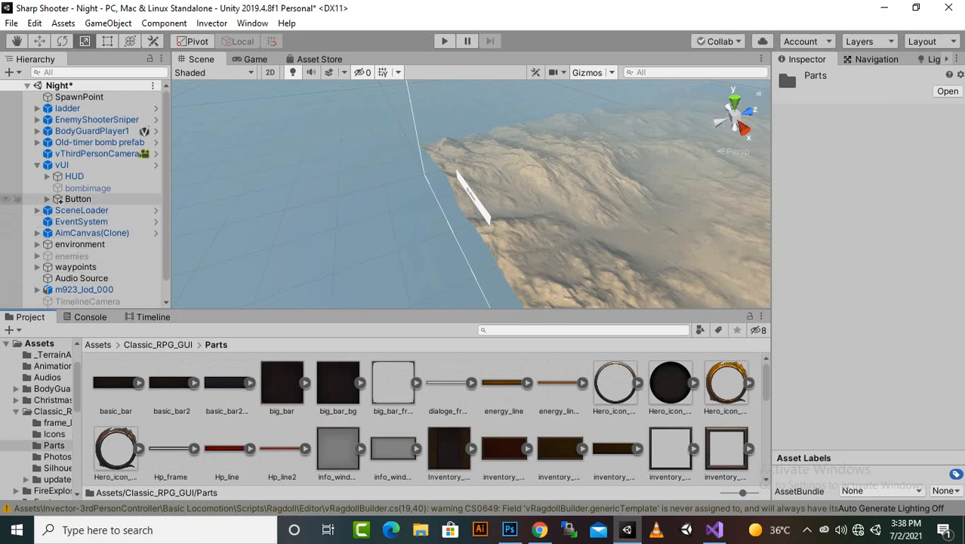
Step: Assign the energy_line sprite from the Parts folder as the Button's Source Image
{"action": "left_click", "coordinate": [58, 200]}
{"action": "scroll", "coordinate": [865, 265], "scroll_direction": "down", "scroll_amount": 6}
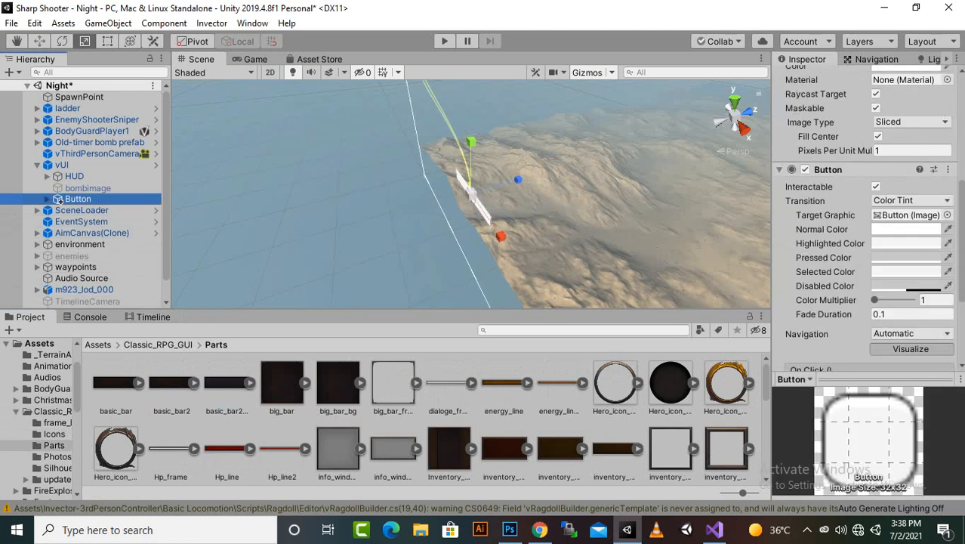
{"action": "scroll", "coordinate": [865, 264], "scroll_direction": "down", "scroll_amount": 4}
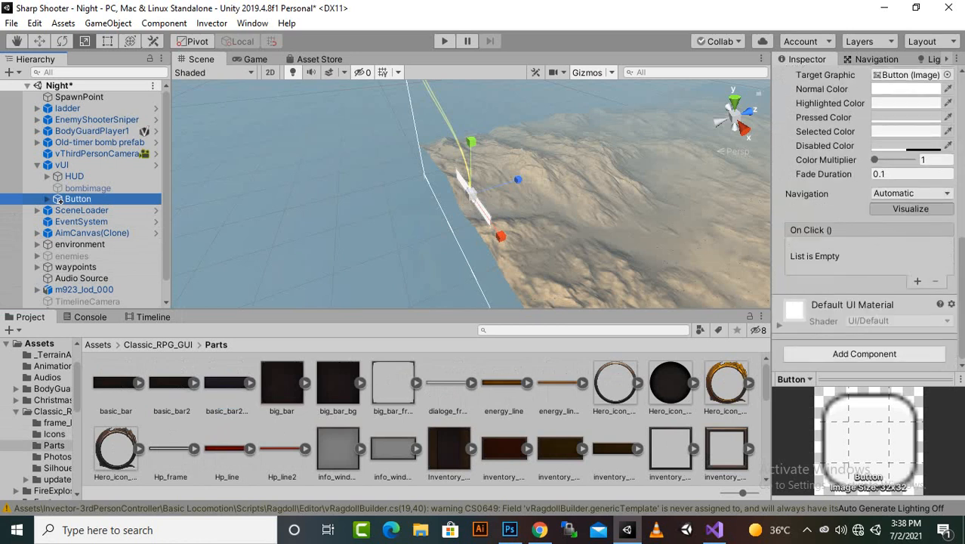
{"action": "scroll", "coordinate": [865, 264], "scroll_direction": "up", "scroll_amount": 10}
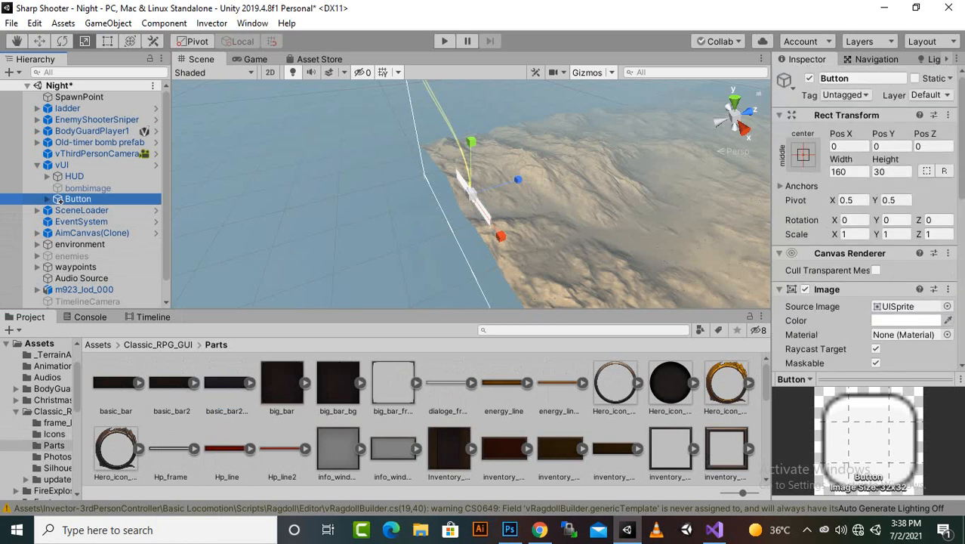
{"action": "left_click_drag", "start_coordinate": [503, 381], "coordinate": [906, 306]}
{"action": "scroll", "coordinate": [472, 194], "scroll_direction": "up", "scroll_amount": 10}
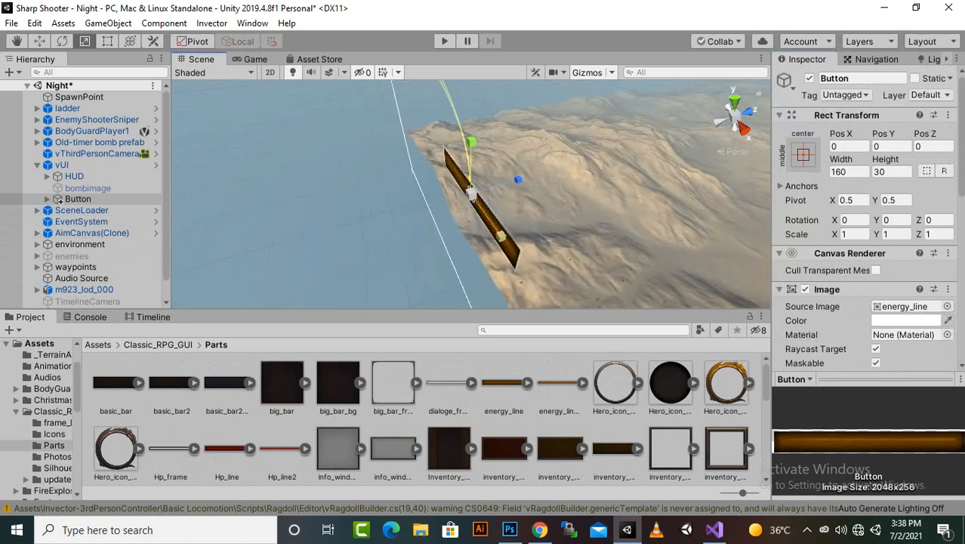
{"action": "left_click_drag", "start_coordinate": [393, 242], "coordinate": [638, 136], "text": "alt"}
{"action": "scroll", "coordinate": [528, 190], "scroll_direction": "up", "scroll_amount": 5, "text": "alt"}
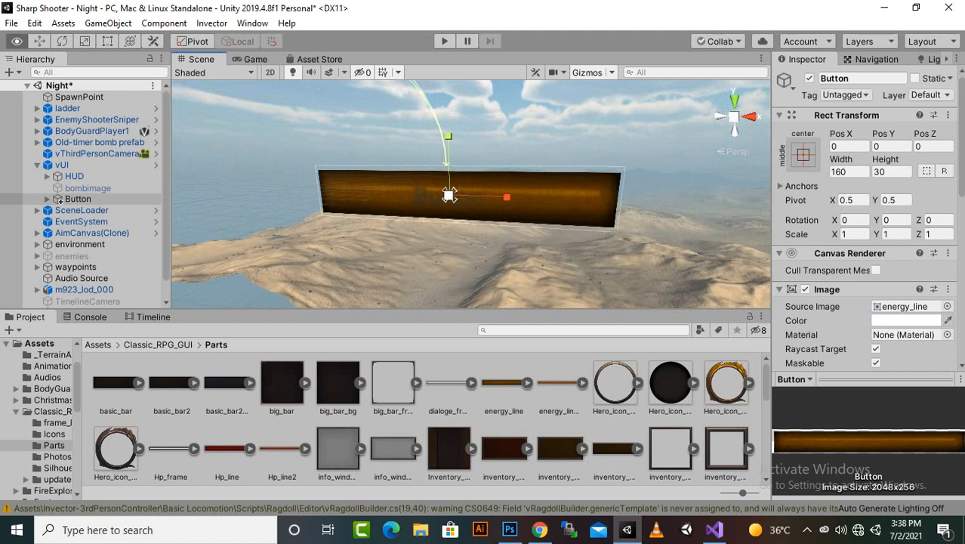
{"action": "left_click_drag", "start_coordinate": [529, 190], "coordinate": [608, 142], "text": "alt"}
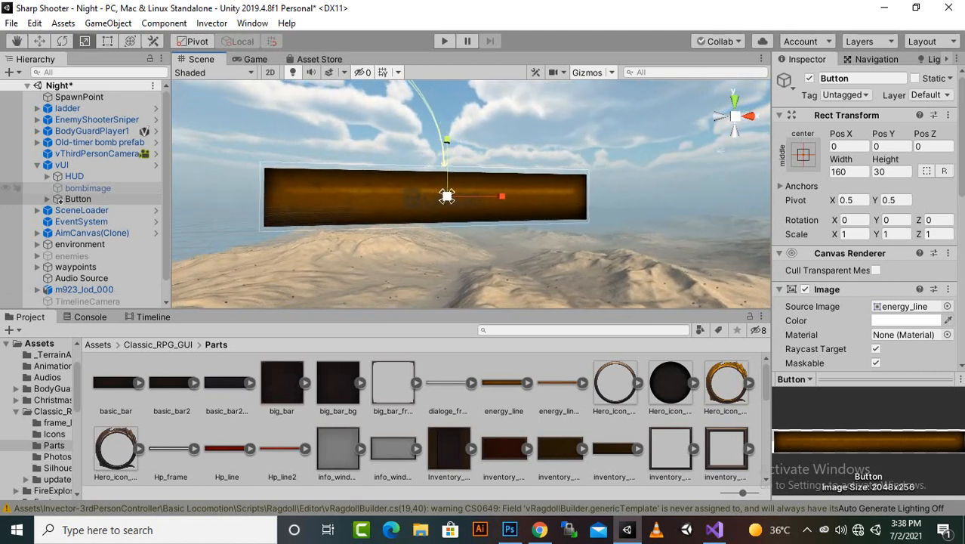
Step: Set the colour of the Button's Text child to white (FFFFFF)
{"action": "left_click", "coordinate": [47, 199]}
{"action": "left_click", "coordinate": [84, 211]}
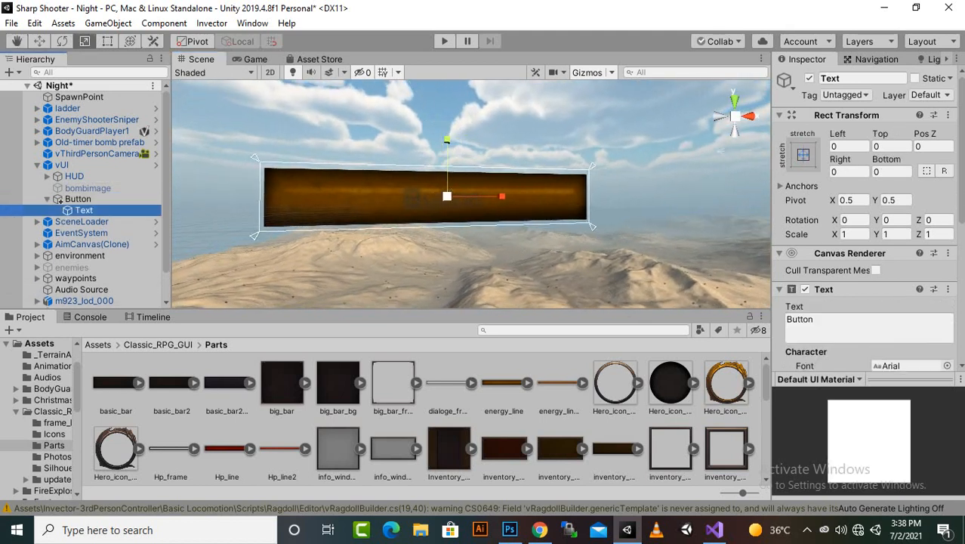
{"action": "scroll", "coordinate": [861, 253], "scroll_direction": "down", "scroll_amount": 6}
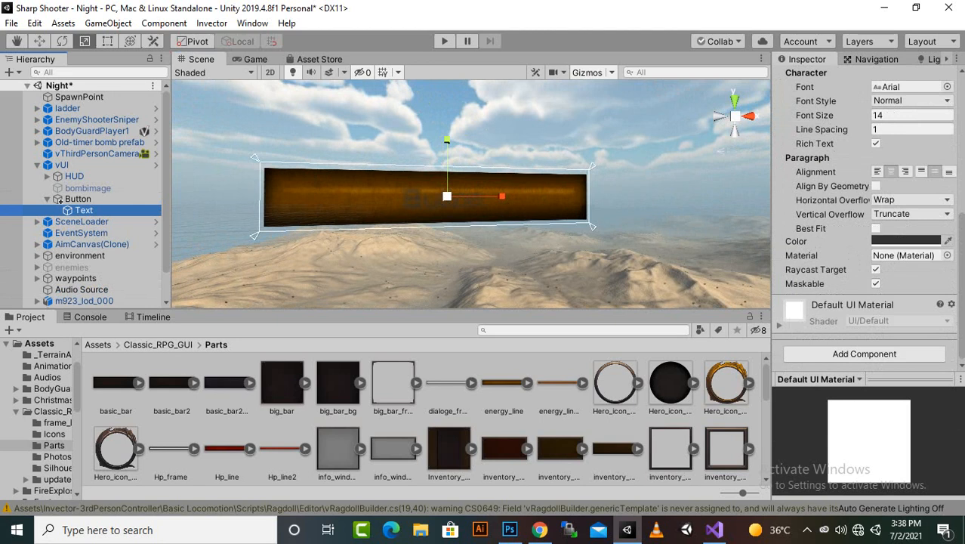
{"action": "left_click", "coordinate": [902, 241]}
{"action": "left_click_drag", "start_coordinate": [841, 275], "coordinate": [840, 216]}
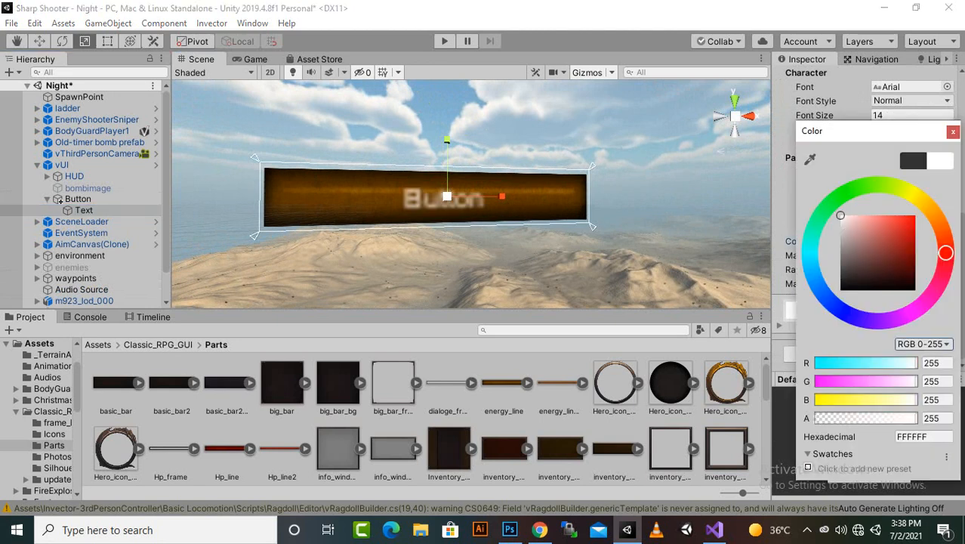
{"action": "left_click", "coordinate": [953, 132]}
{"action": "scroll", "coordinate": [471, 194], "scroll_direction": "down", "scroll_amount": 1}
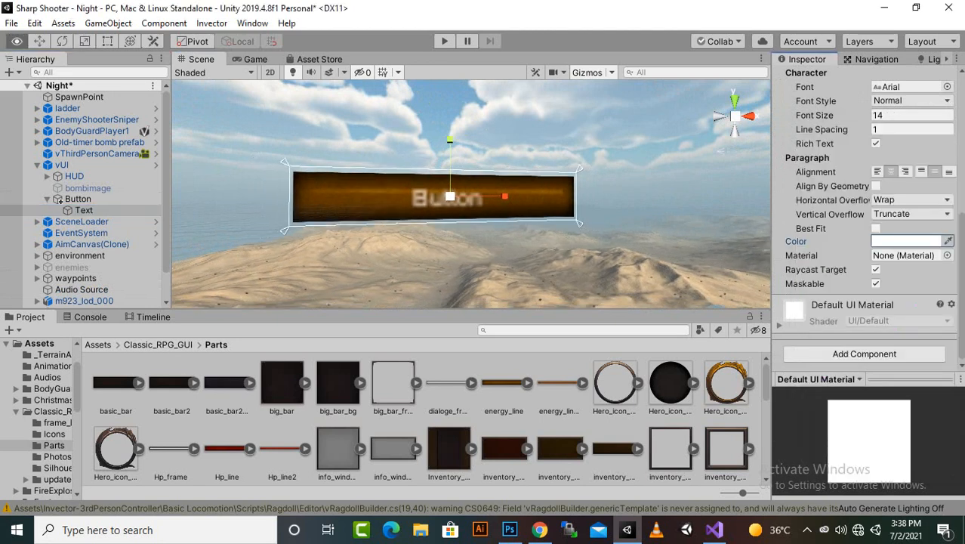
{"action": "left_click_drag", "start_coordinate": [471, 194], "coordinate": [518, 157], "text": "alt"}
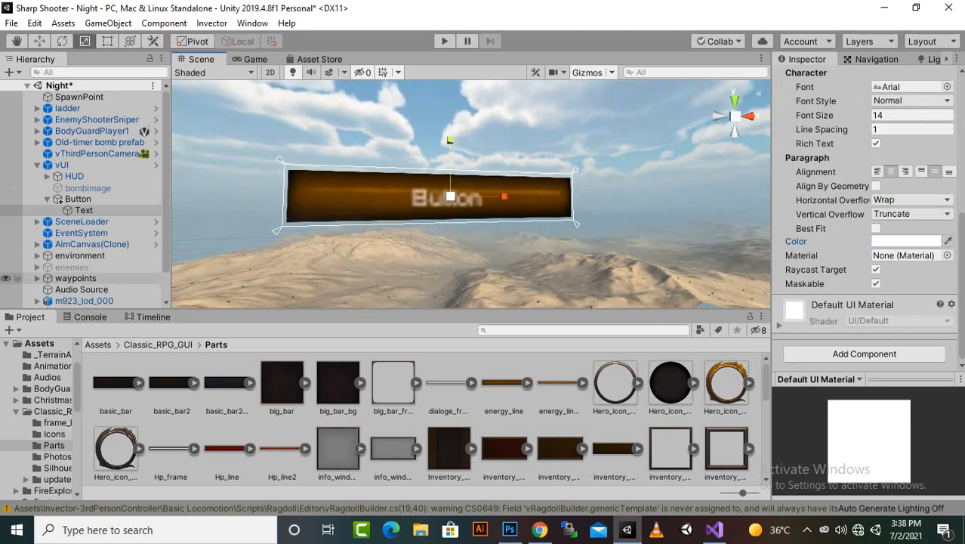
Step: Delete the Button's Text child and rename the Button as skipbutton
{"action": "key", "text": "Delete"}
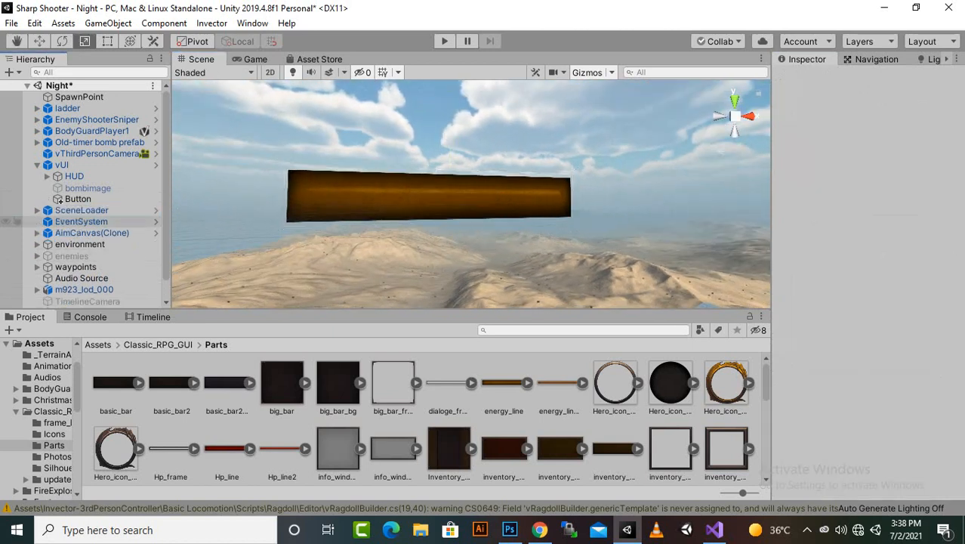
{"action": "right_click", "coordinate": [58, 199]}
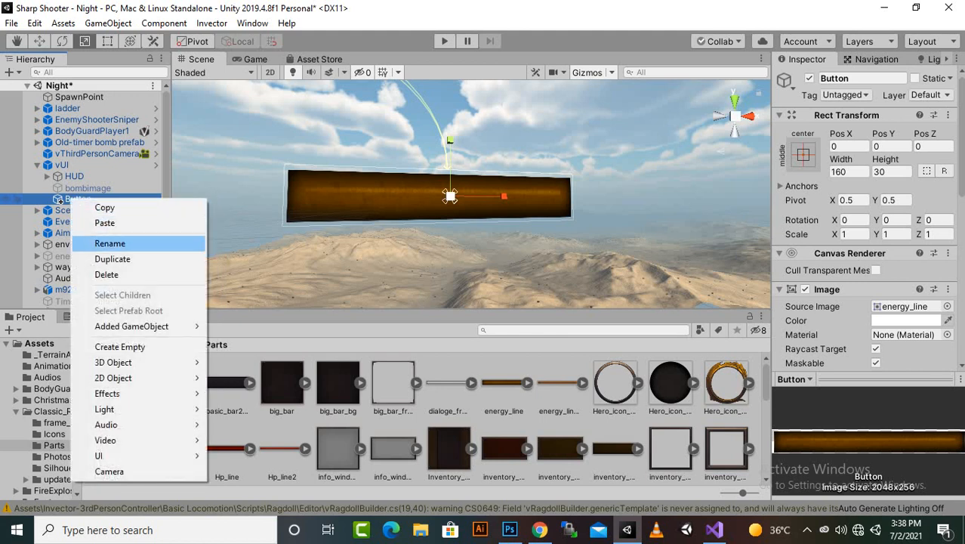
{"action": "left_click", "coordinate": [119, 241]}
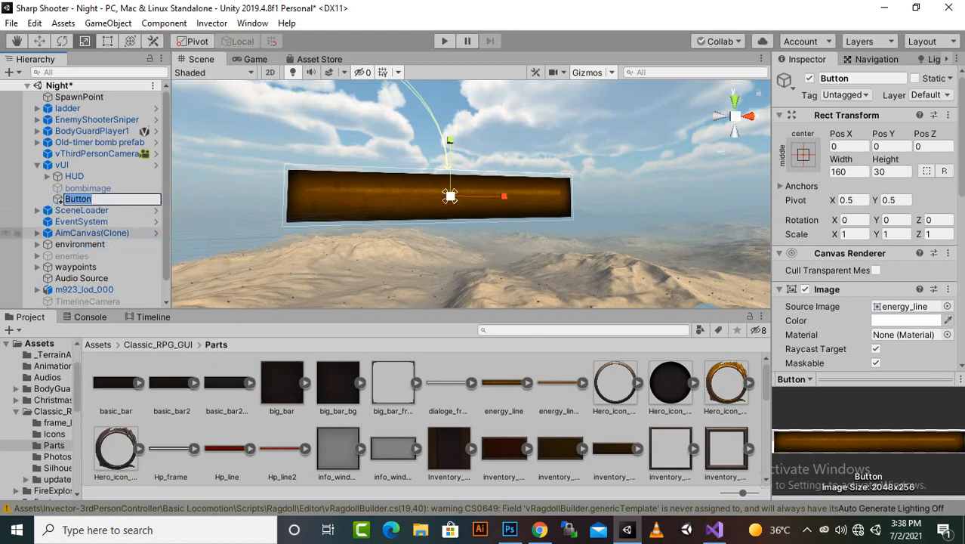
{"action": "type", "text": "skipbut"}
{"action": "key", "text": "Return"}
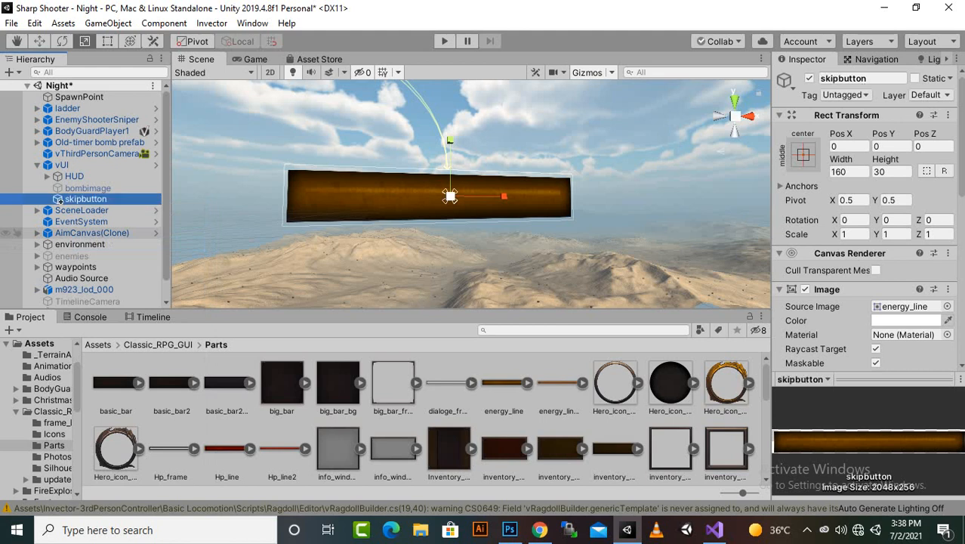
Step: Move skipbutton towards the lower-right corner of the canvas, to about Pos X 411, Pos Y -253
{"action": "left_click", "coordinate": [39, 41]}
{"action": "scroll", "coordinate": [471, 194], "scroll_direction": "down", "scroll_amount": 4}
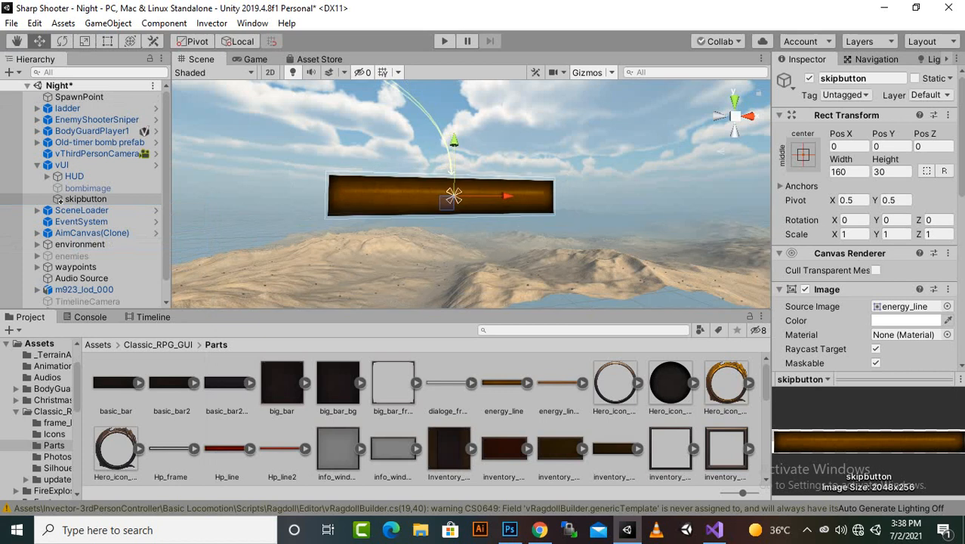
{"action": "scroll", "coordinate": [471, 194], "scroll_direction": "down", "scroll_amount": 6}
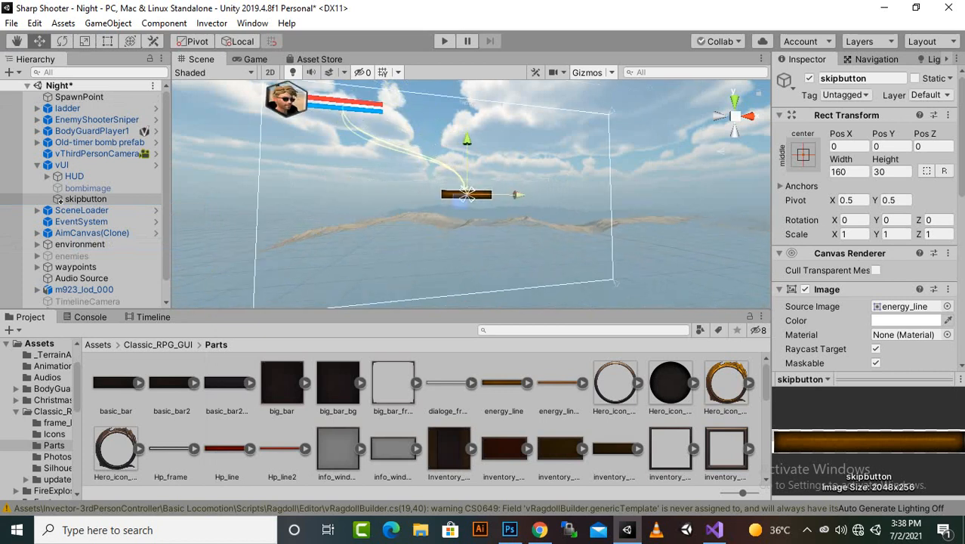
{"action": "left_click_drag", "start_coordinate": [518, 195], "coordinate": [623, 195]}
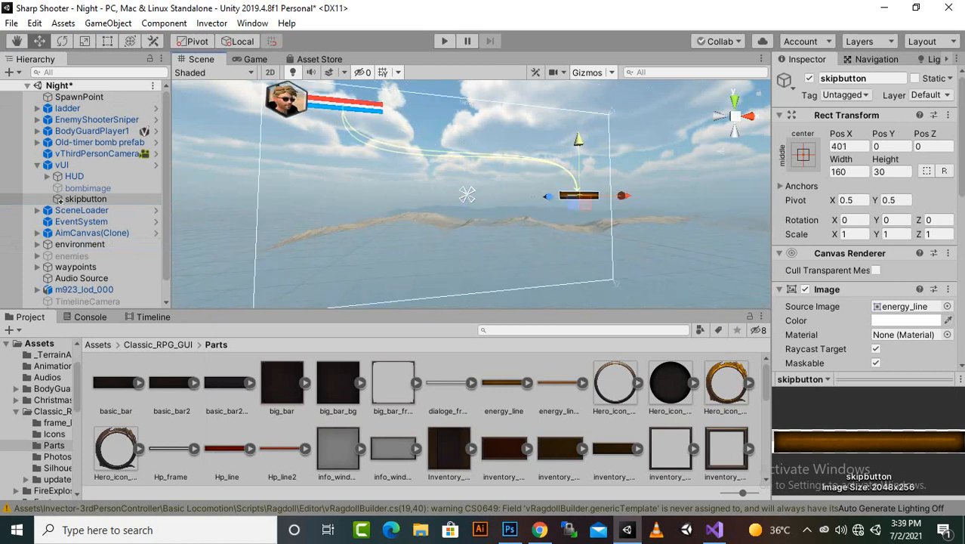
{"action": "left_click_drag", "start_coordinate": [578, 159], "coordinate": [578, 225]}
{"action": "scroll", "coordinate": [471, 194], "scroll_direction": "down", "scroll_amount": 2}
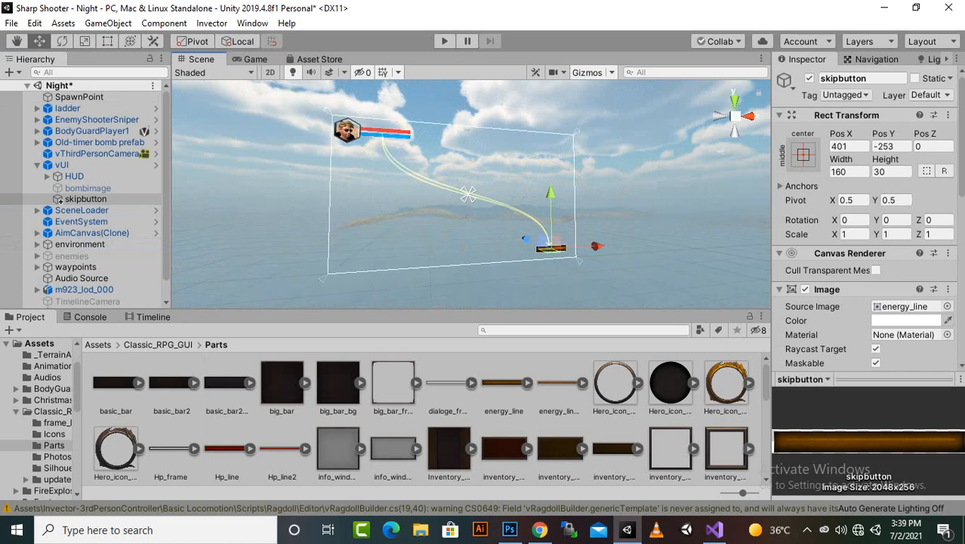
{"action": "key", "text": "f"}
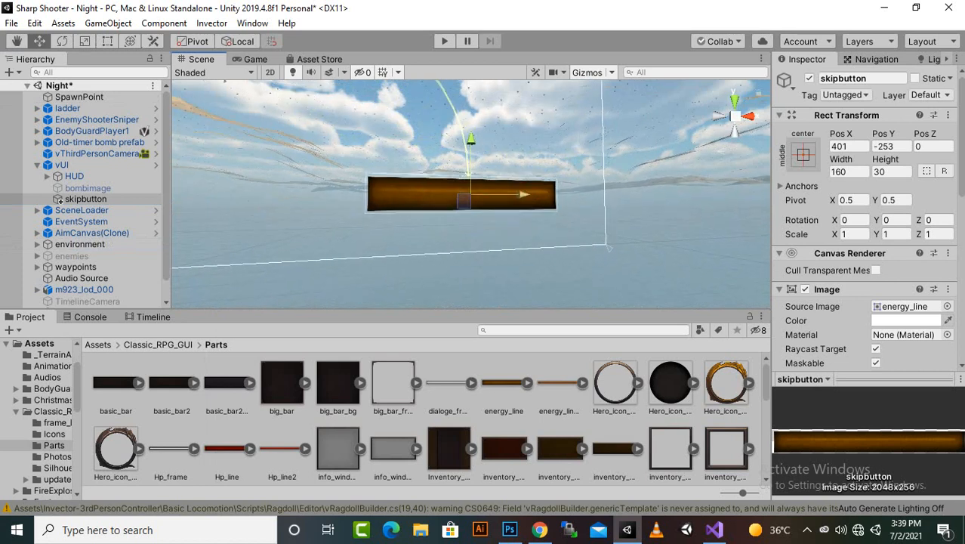
{"action": "left_click_drag", "start_coordinate": [519, 194], "coordinate": [530, 195]}
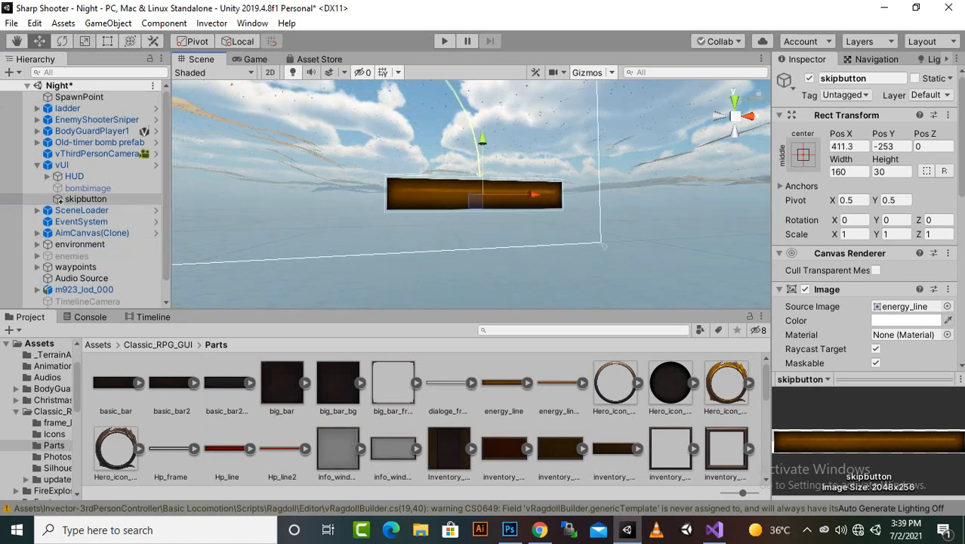
Step: Scale skipbutton uniformly to about 1.495 and shift it back to about Pos X 386.8
{"action": "left_click", "coordinate": [84, 41]}
{"action": "mouse_move", "coordinate": [484, 195]}
{"action": "left_mouse_down"}
{"action": "mouse_move", "coordinate": [513, 180]}
{"action": "mouse_move", "coordinate": [481, 195]}
{"action": "left_mouse_up"}
{"action": "key", "text": "w"}
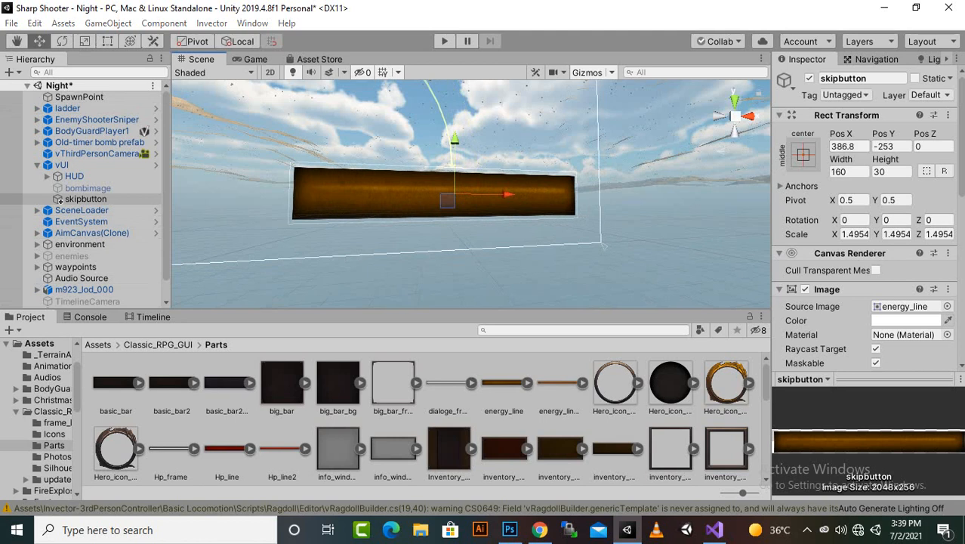
Step: Anchor skipbutton to the bottom-right corner of the canvas
{"action": "left_click", "coordinate": [804, 155]}
{"action": "left_click", "coordinate": [909, 368]}
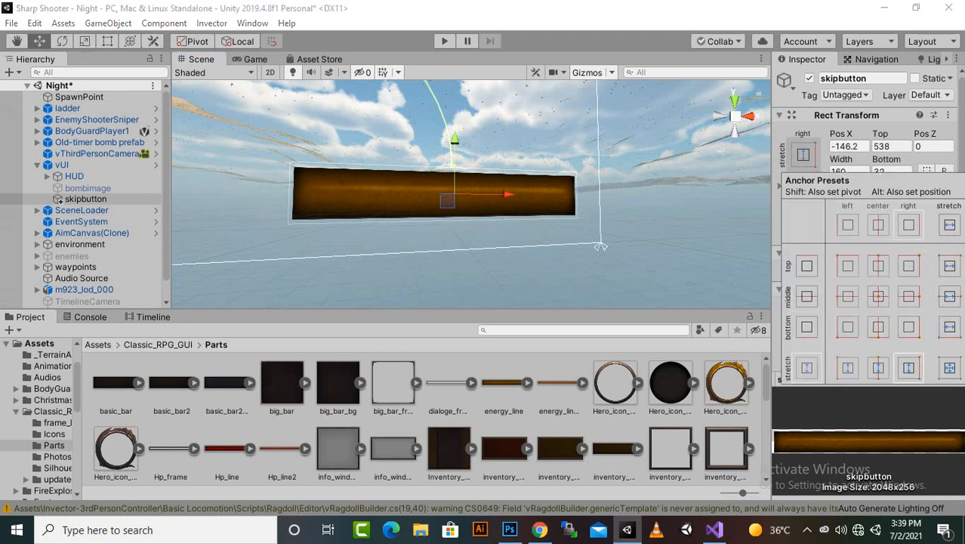
{"action": "left_click", "coordinate": [909, 327]}
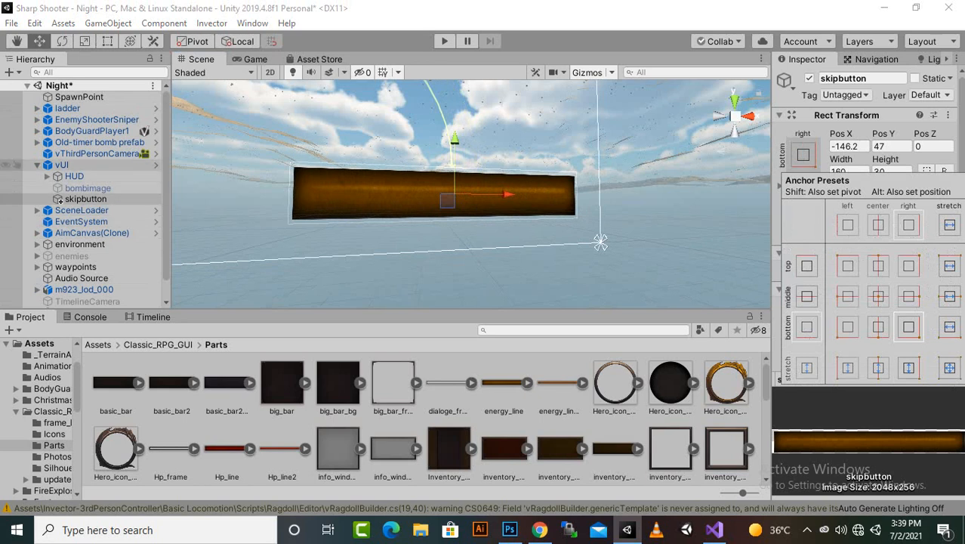
Step: Add a UI Text object as a child of skipbutton
{"action": "right_click", "coordinate": [62, 166]}
{"action": "mouse_move", "coordinate": [89, 423]}
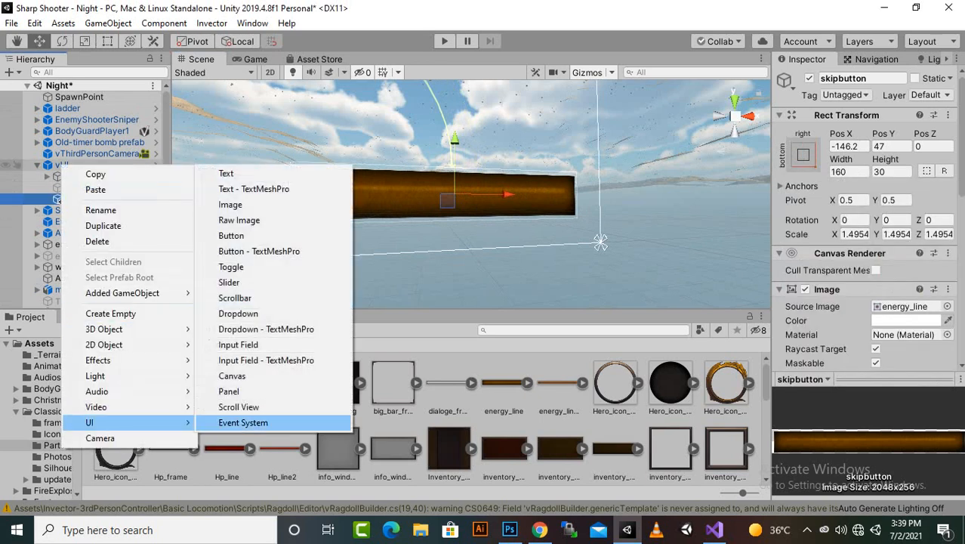
{"action": "left_click", "coordinate": [225, 173]}
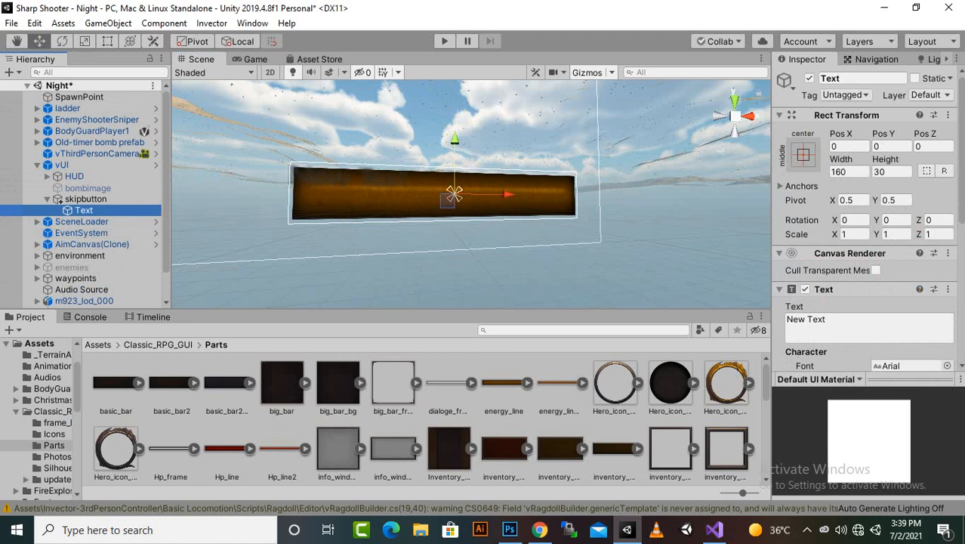
Step: Change the content of skipbutton's Text object to SKIP
{"action": "left_click", "coordinate": [858, 328]}
{"action": "key", "text": "ctrl+a"}
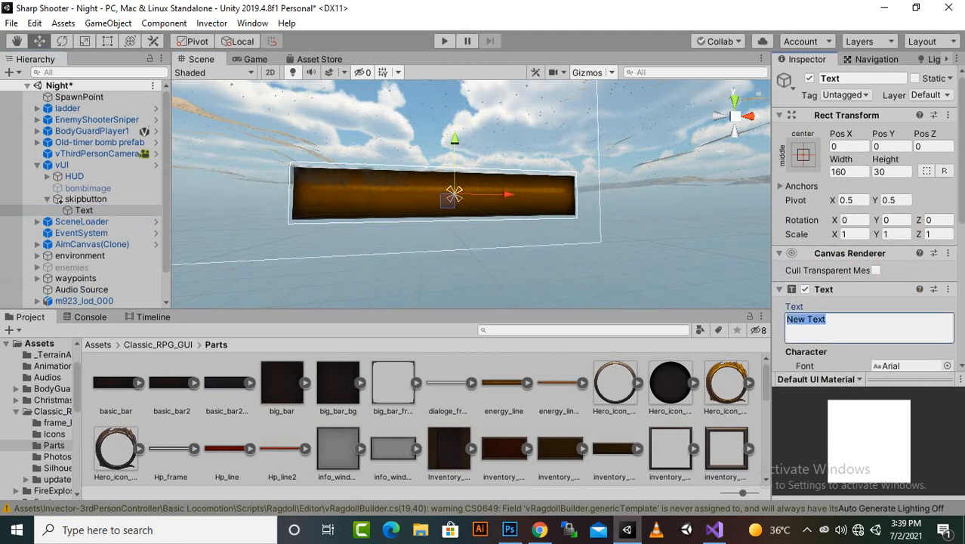
{"action": "type", "text": "S"}
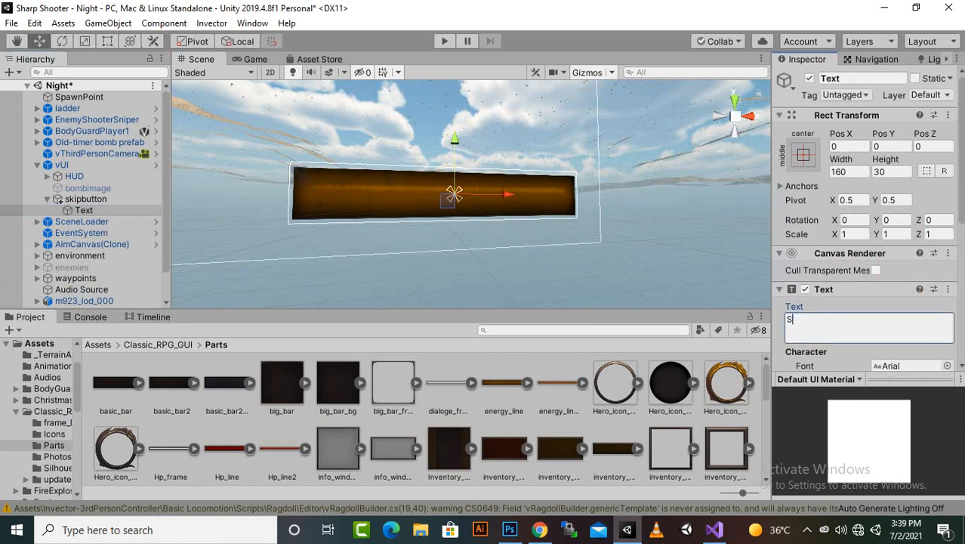
{"action": "type", "text": "KIP"}
Step: Set the SKIP text's color to white (FFFFFF)
{"action": "scroll", "coordinate": [869, 242], "scroll_direction": "down", "scroll_amount": 6}
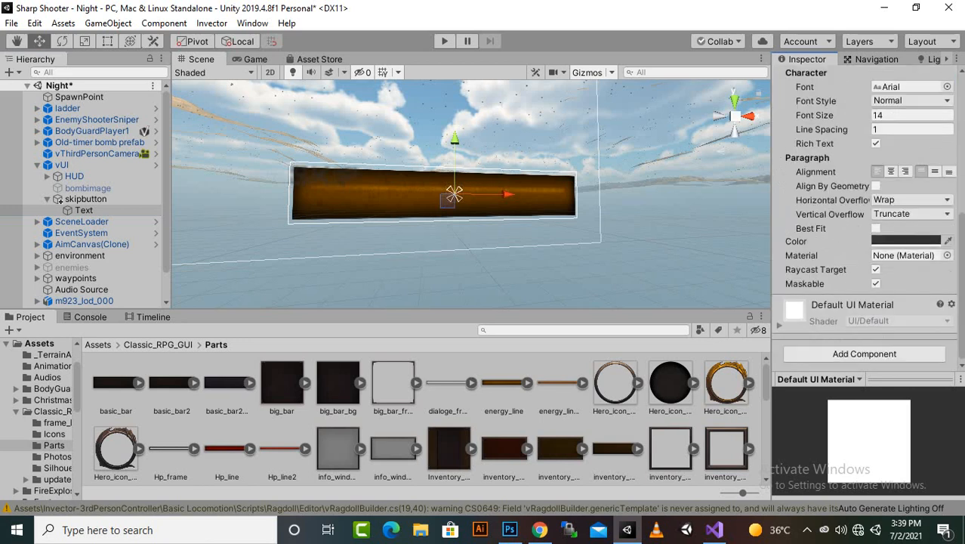
{"action": "left_click", "coordinate": [905, 241]}
{"action": "left_click", "coordinate": [870, 242]}
{"action": "left_click_drag", "start_coordinate": [870, 241], "coordinate": [839, 216]}
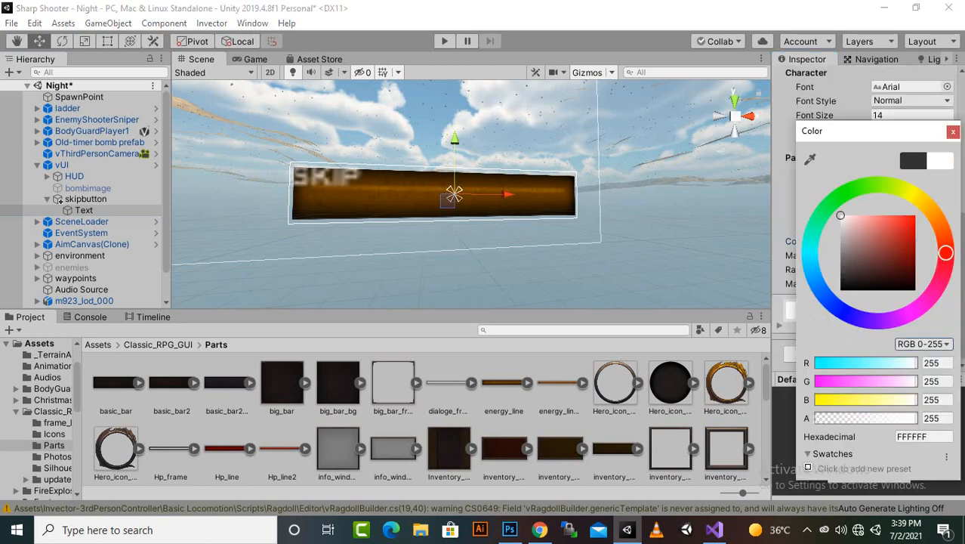
{"action": "left_click", "coordinate": [953, 132]}
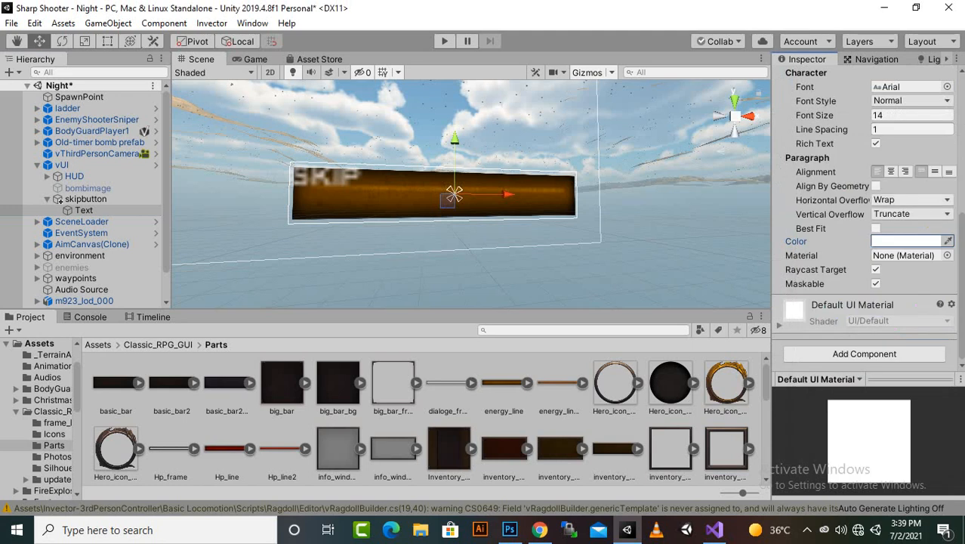
Step: Center the SKIP text horizontally and vertically and set its font size to 30
{"action": "left_click", "coordinate": [891, 172]}
{"action": "left_click", "coordinate": [935, 172]}
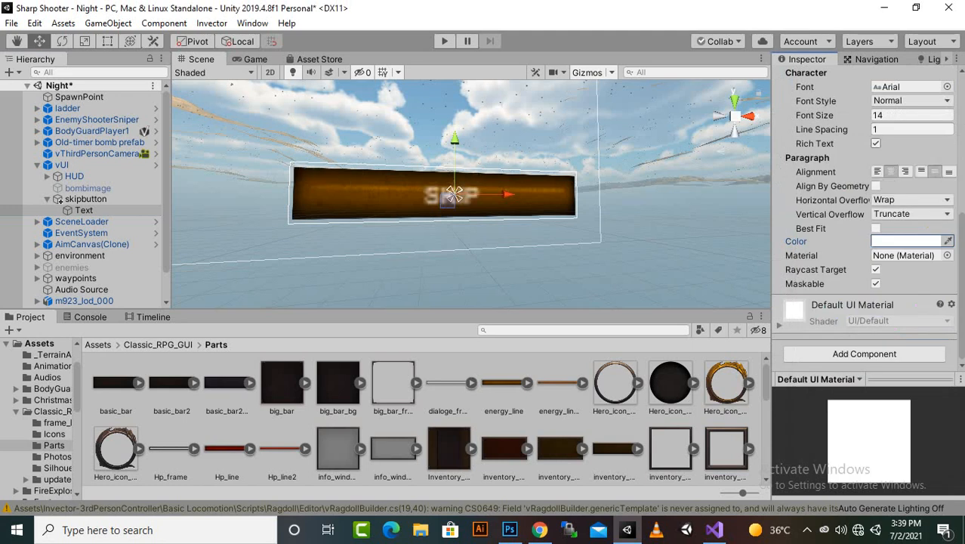
{"action": "left_click", "coordinate": [902, 115]}
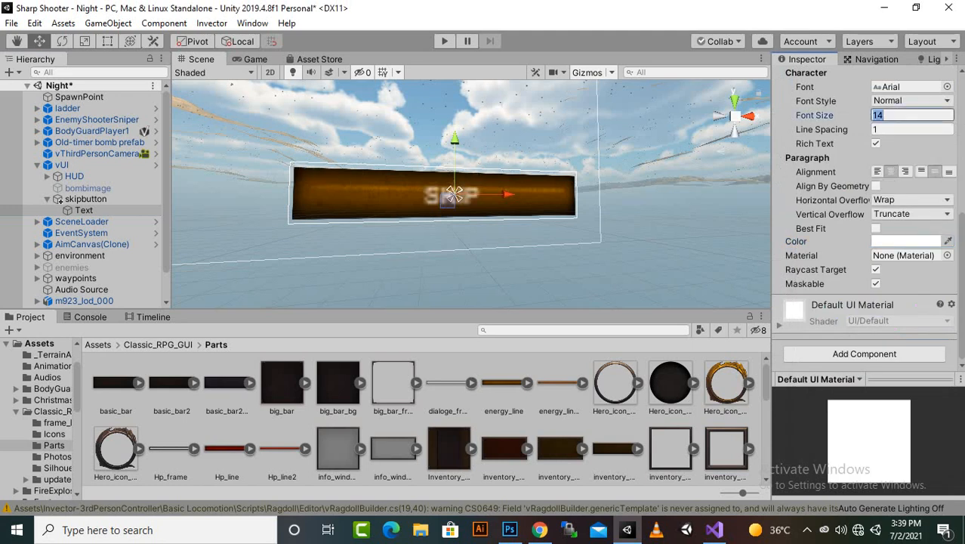
{"action": "type", "text": "30"}
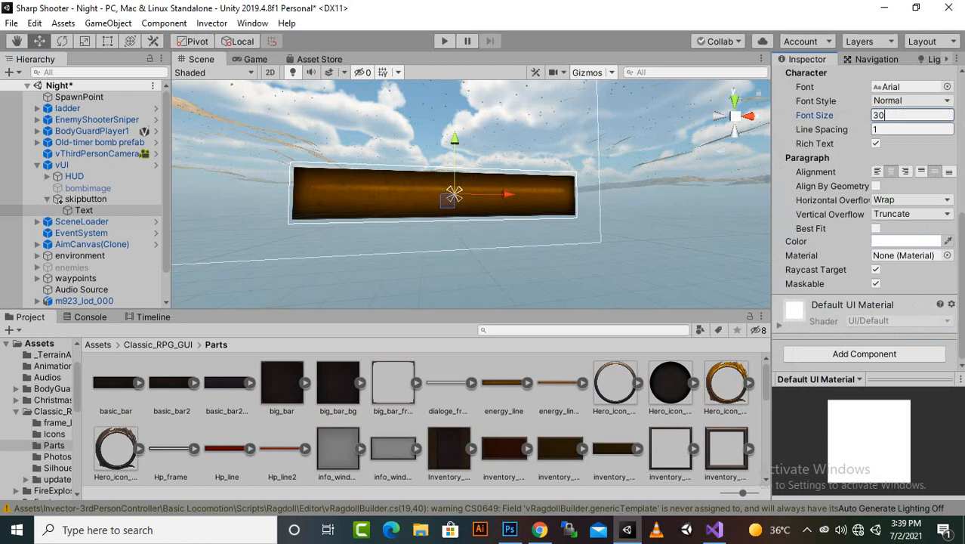
Step: Set both the horizontal and vertical overflow of the SKIP text to Overflow
{"action": "left_click", "coordinate": [911, 200]}
{"action": "left_click", "coordinate": [910, 231]}
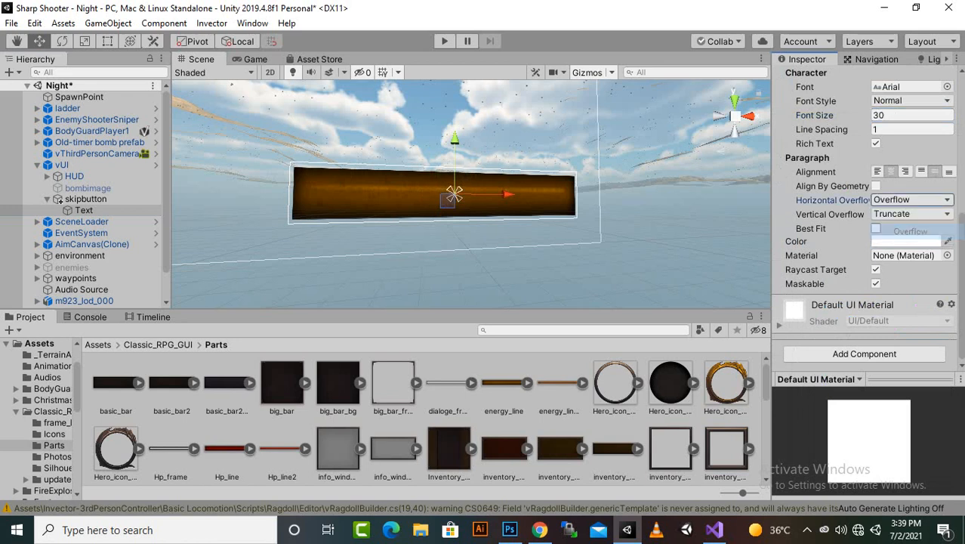
{"action": "left_click", "coordinate": [912, 213]}
{"action": "left_click", "coordinate": [910, 245]}
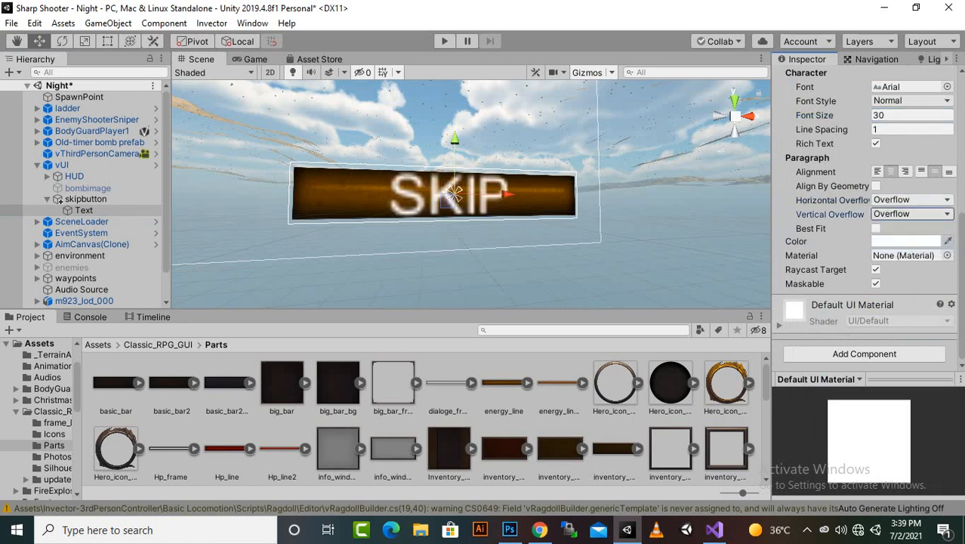
Step: Make the SKIP text bold at font size 24 and check it in the Game view
{"action": "left_click", "coordinate": [911, 115]}
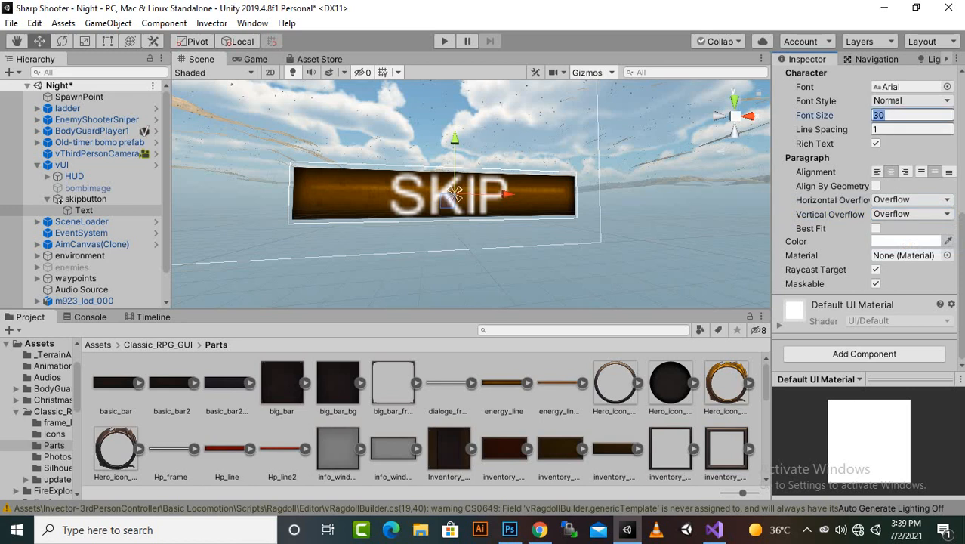
{"action": "type", "text": "24"}
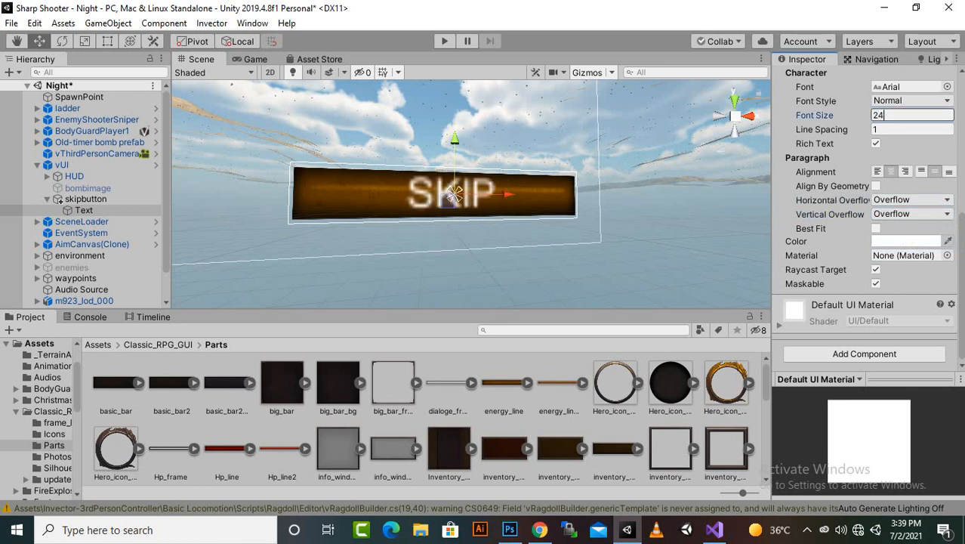
{"action": "left_click", "coordinate": [912, 100]}
{"action": "left_click", "coordinate": [891, 132]}
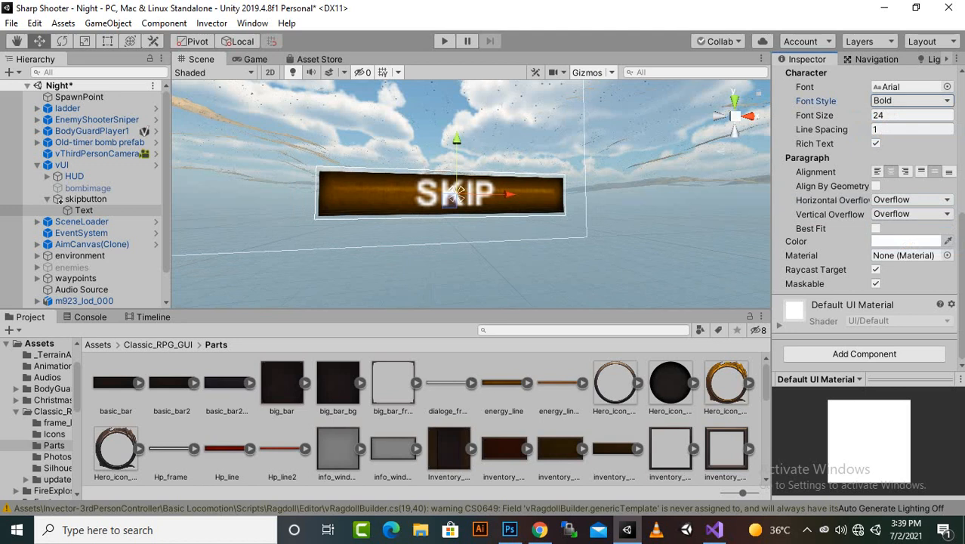
{"action": "scroll", "coordinate": [471, 194], "scroll_direction": "down", "scroll_amount": 1}
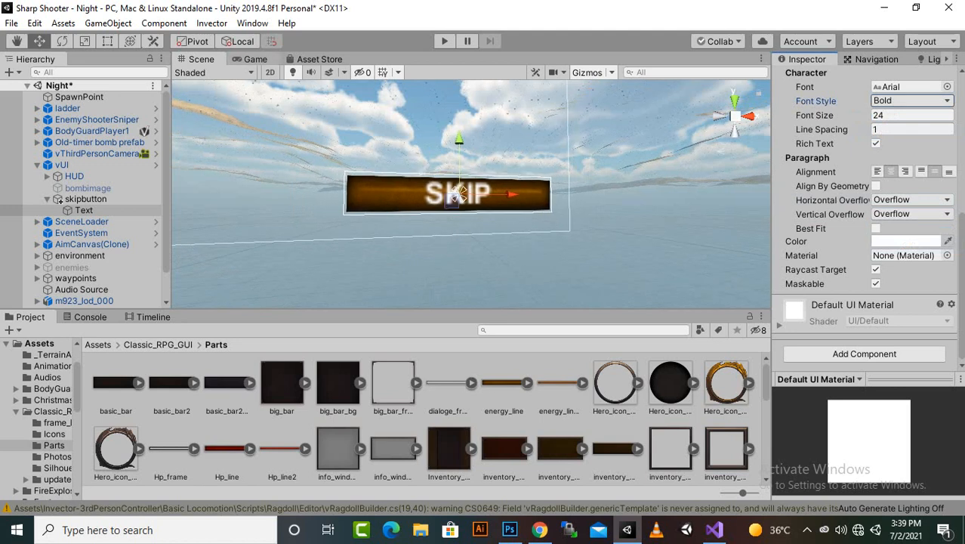
{"action": "left_click", "coordinate": [255, 59]}
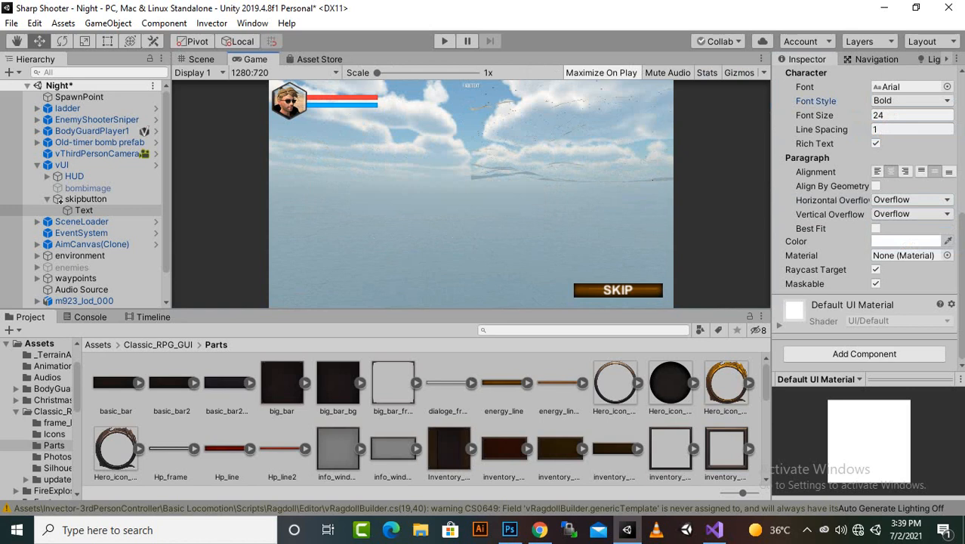
{"action": "left_click", "coordinate": [201, 59]}
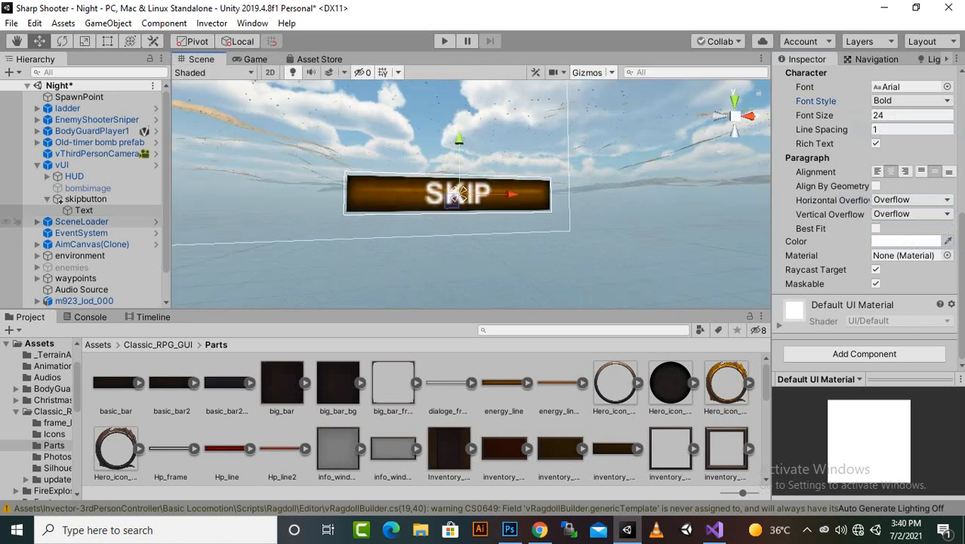
Step: Deactivate the skipbutton object so it starts hidden
{"action": "left_click", "coordinate": [76, 199]}
{"action": "scroll", "coordinate": [869, 226], "scroll_direction": "up", "scroll_amount": 5}
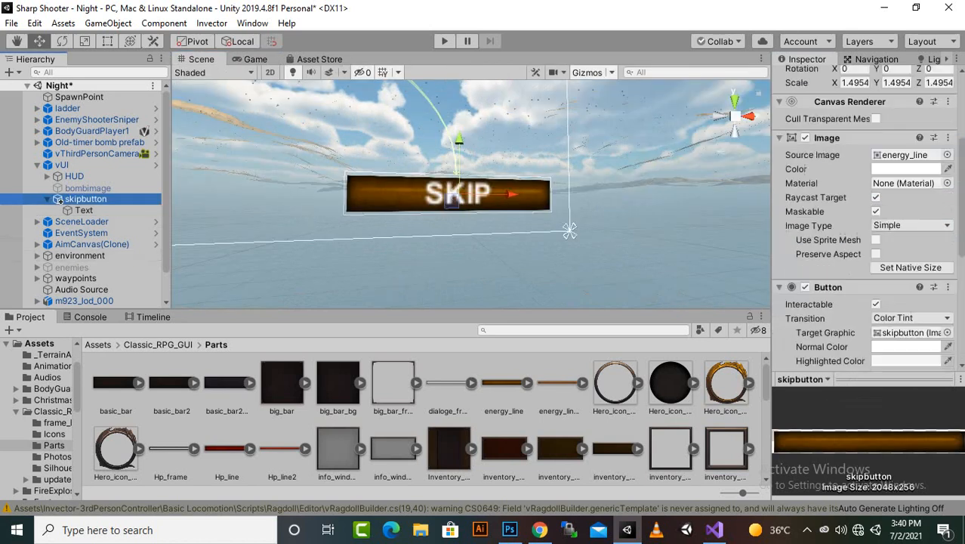
{"action": "left_click", "coordinate": [809, 78]}
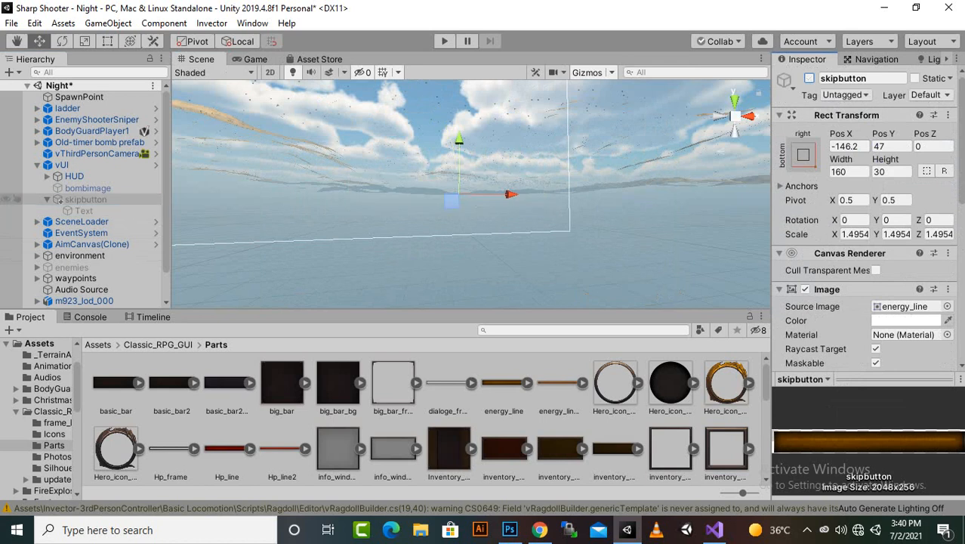
Step: Assign skipbutton to the Skip Button field of the Cube's Cutscene script and save the scene
{"action": "scroll", "coordinate": [83, 193], "scroll_direction": "down", "scroll_amount": 2}
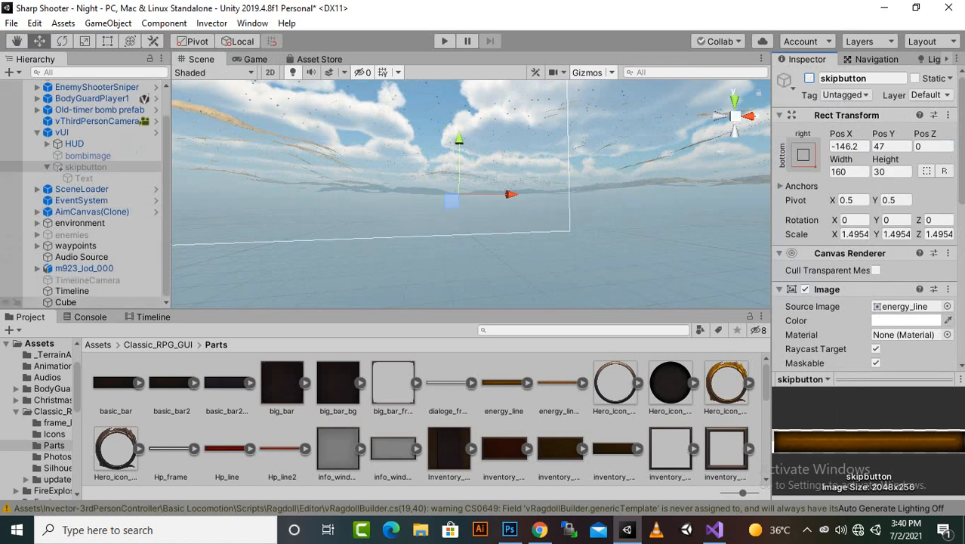
{"action": "left_click", "coordinate": [66, 302]}
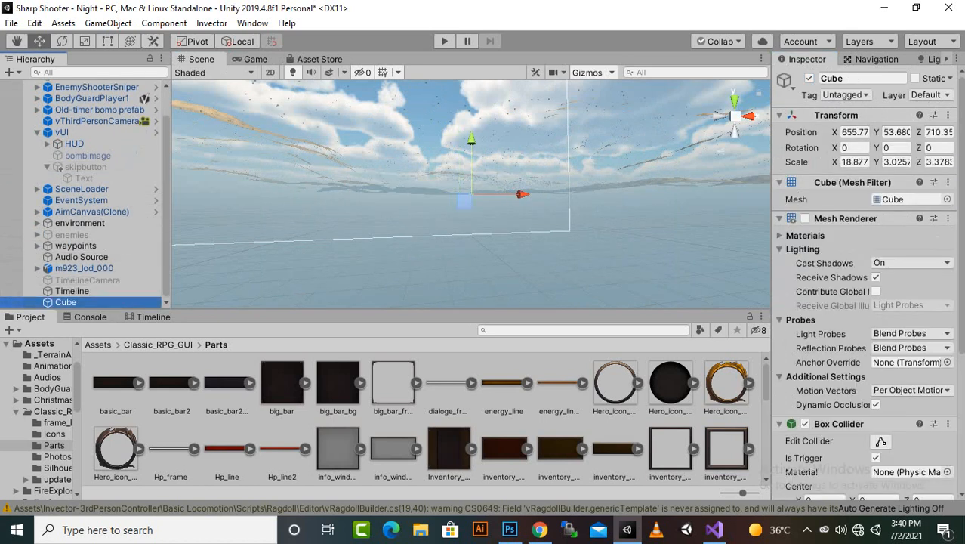
{"action": "scroll", "coordinate": [864, 264], "scroll_direction": "down", "scroll_amount": 4}
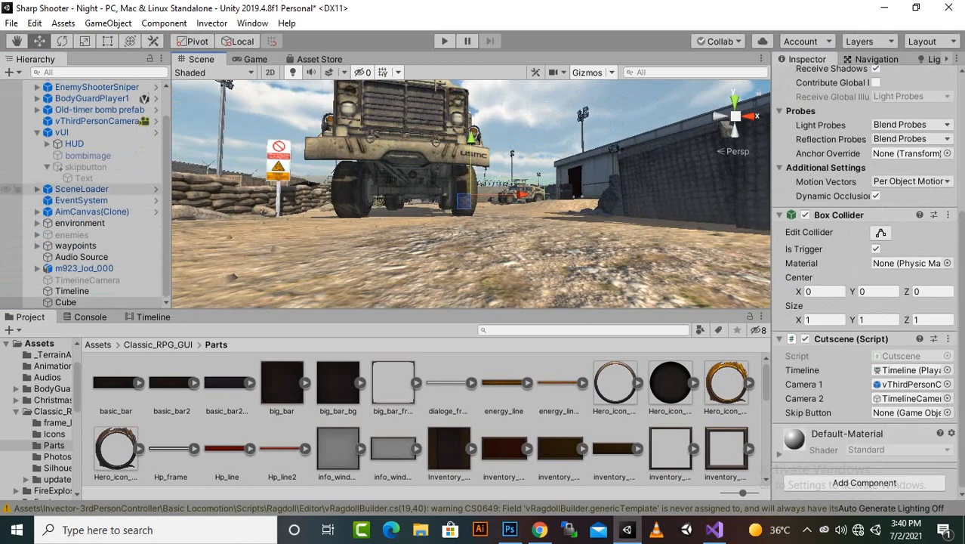
{"action": "left_click_drag", "start_coordinate": [85, 166], "coordinate": [910, 412]}
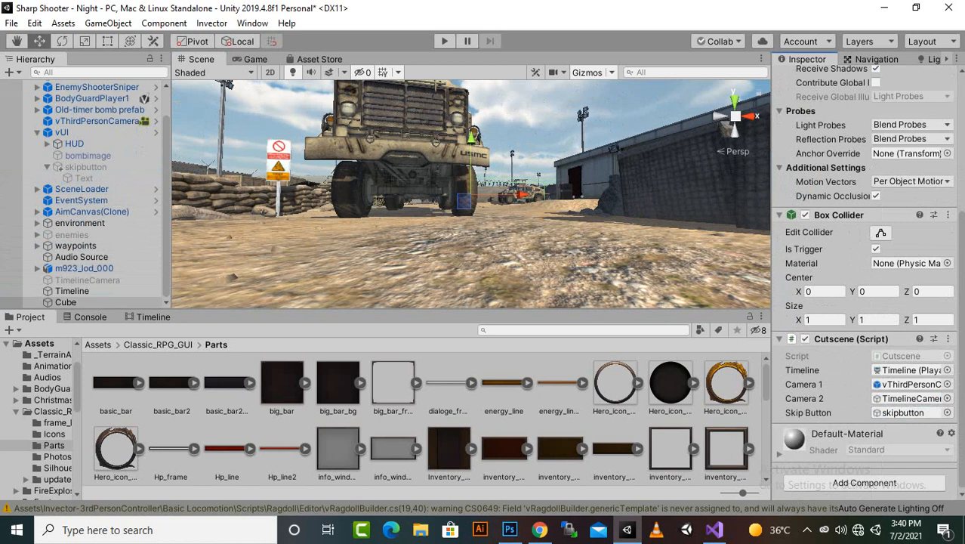
{"action": "key", "text": "ctrl+s"}
Step: Play-test the scene by walking the player into the trigger to check the cutscene and SKIP button, and stop play mode
{"action": "key", "text": "ctrl+p"}
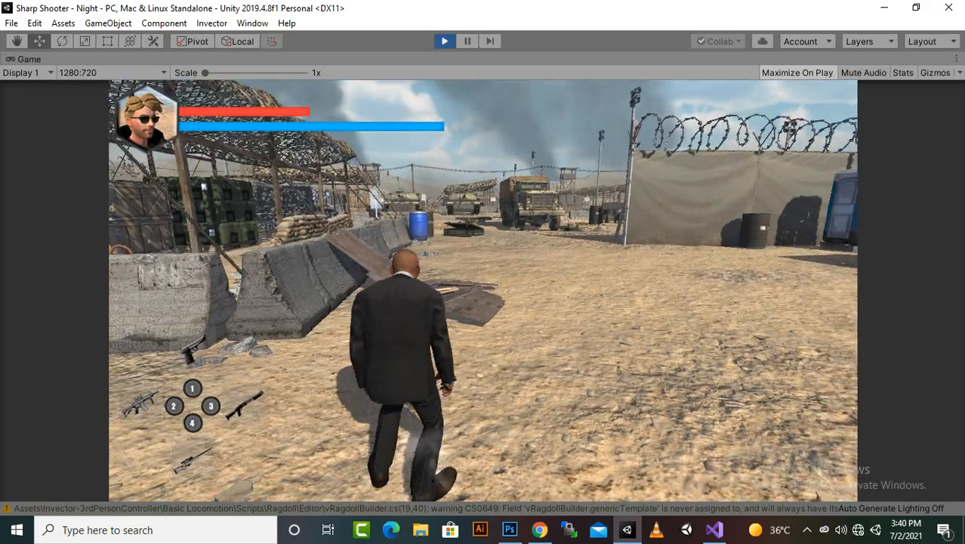
{"action": "right_click", "coordinate": [484, 290]}
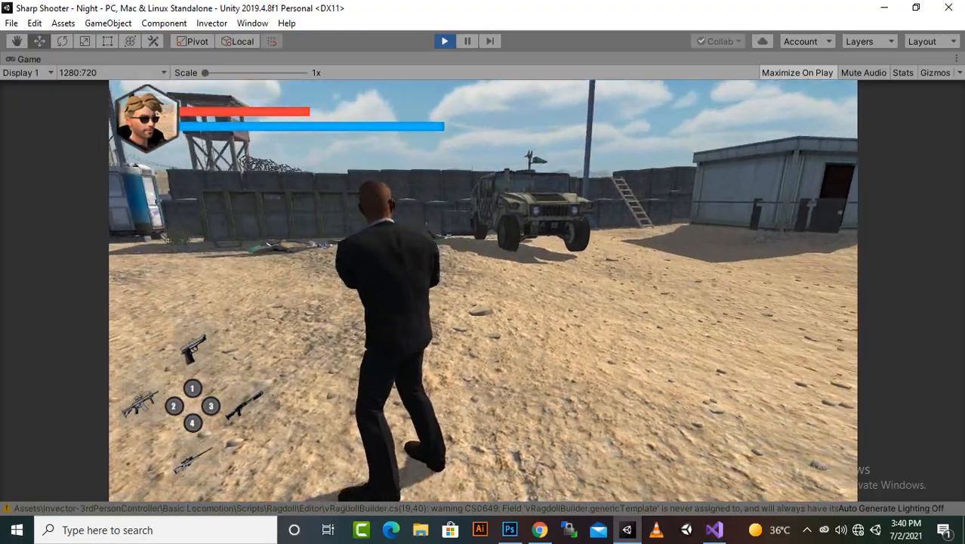
{"action": "right_click", "coordinate": [483, 290]}
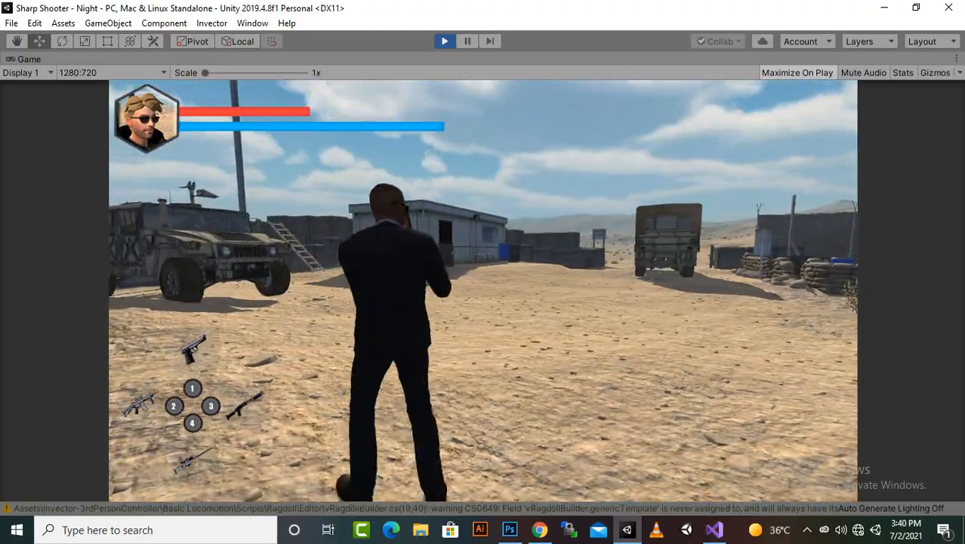
{"action": "key", "text": "w"}
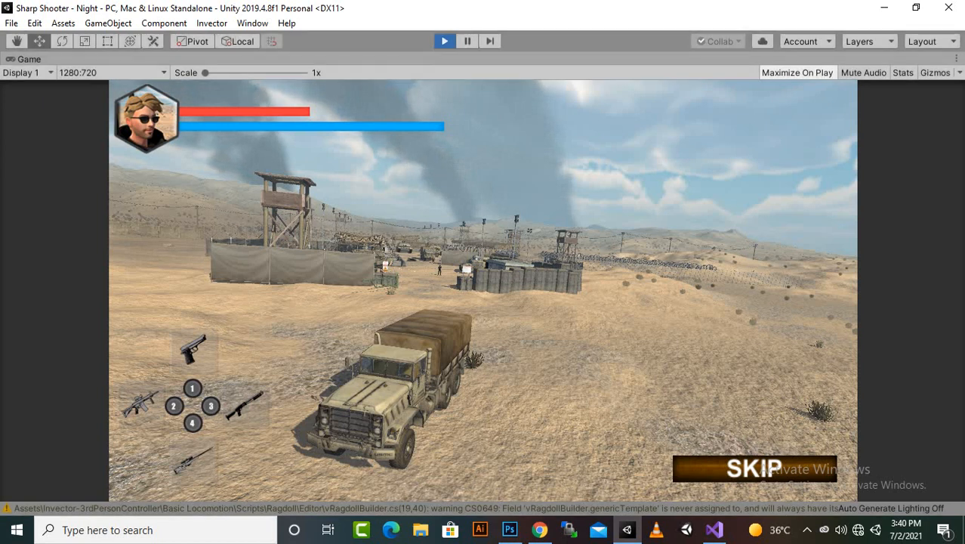
{"action": "key", "text": "ctrl+p"}
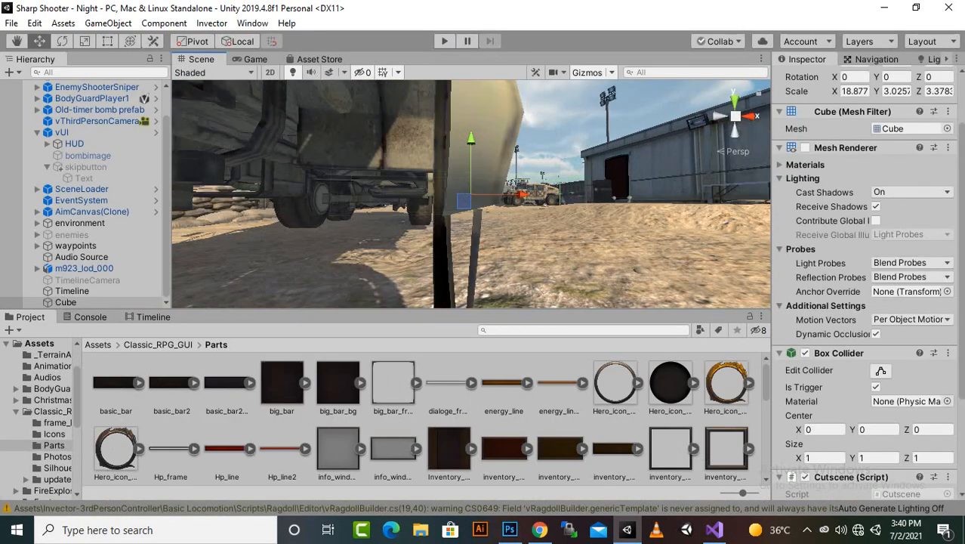
{"action": "scroll", "coordinate": [471, 195], "scroll_direction": "down", "scroll_amount": 4}
{"action": "left_click_drag", "start_coordinate": [483, 170], "coordinate": [464, 200], "text": "alt"}
{"action": "scroll", "coordinate": [464, 200], "scroll_direction": "up", "scroll_amount": 4}
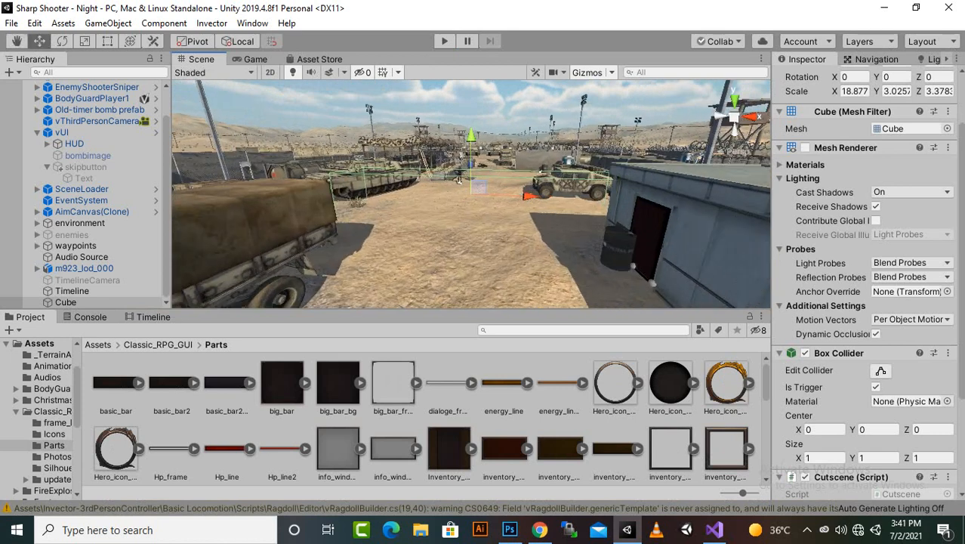
{"action": "scroll", "coordinate": [457, 178], "scroll_direction": "up", "scroll_amount": 2}
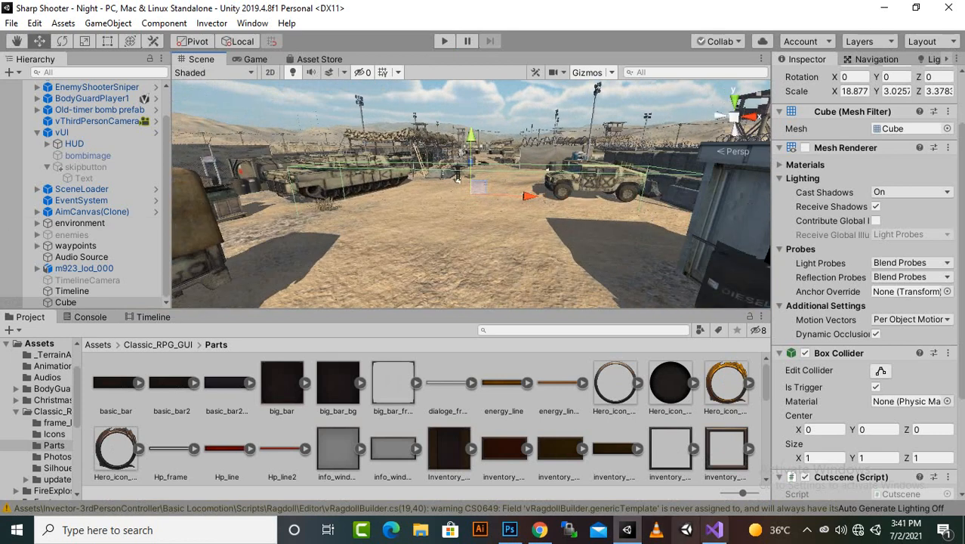
Step: Switch to Visual Studio and declare a public GameObject variable named playerobject below SkipButton in the Cutscene script
{"action": "left_click", "coordinate": [713, 530]}
{"action": "left_click", "coordinate": [354, 175]}
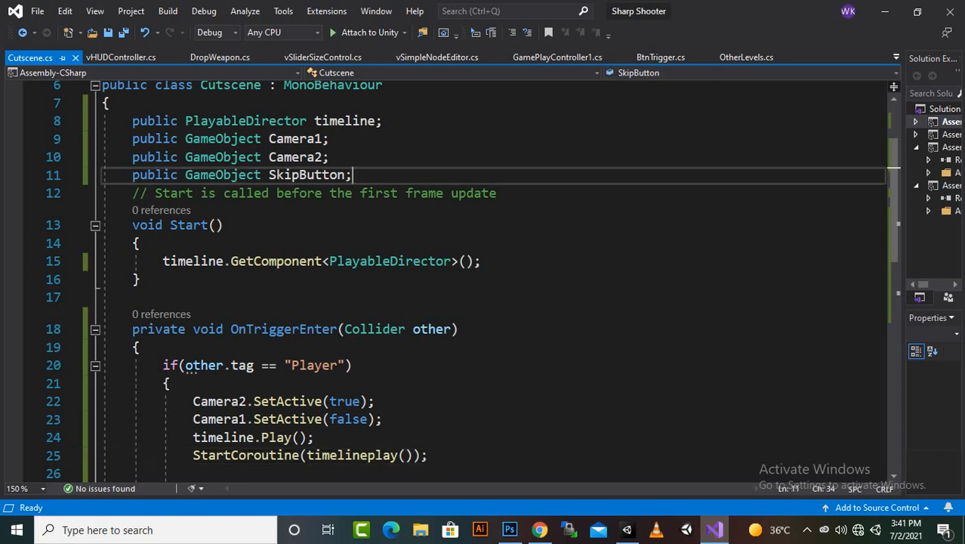
{"action": "key", "text": "Return"}
{"action": "type", "text": "p"}
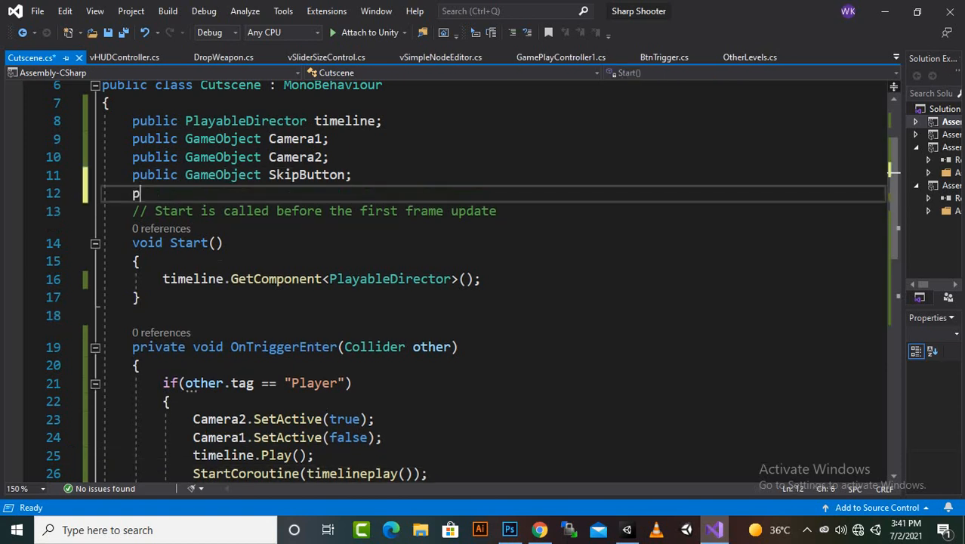
{"action": "type", "text": "ublic gameManager"}
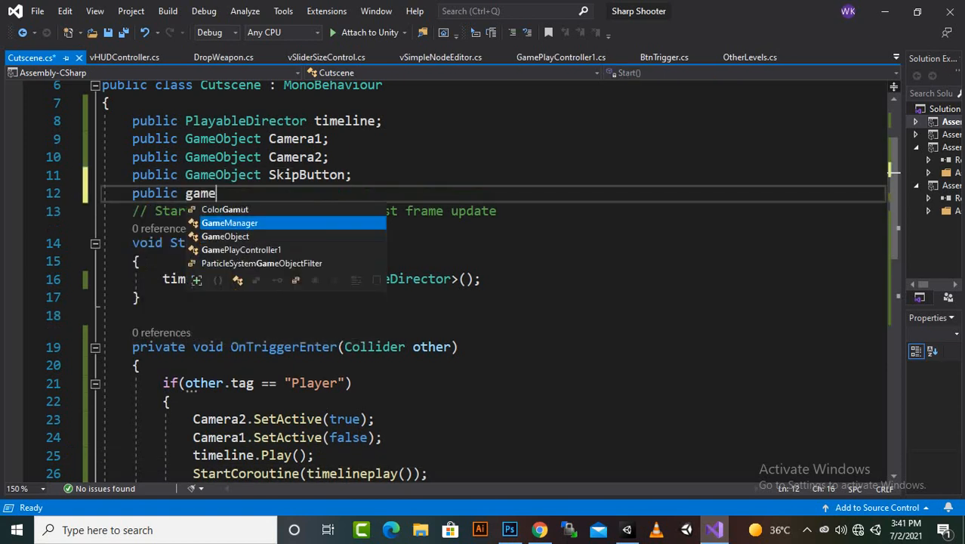
{"action": "key", "text": "BackSpace"}
{"action": "key", "text": "BackSpace"}
{"action": "key", "text": "BackSpace"}
{"action": "key", "text": "BackSpace"}
{"action": "key", "text": "BackSpace"}
{"action": "key", "text": "BackSpace"}
{"action": "key", "text": "BackSpace"}
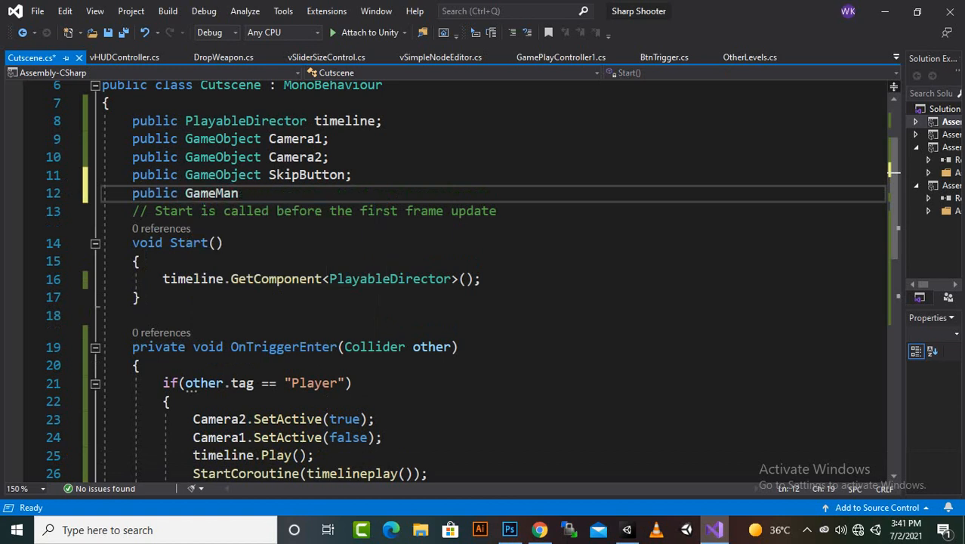
{"action": "type", "text": "bObject play"}
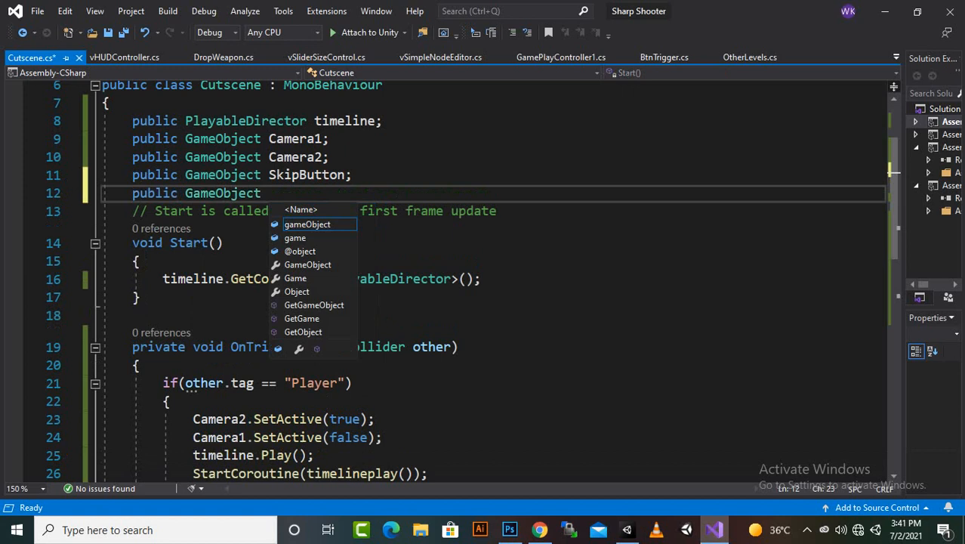
{"action": "type", "text": "r"}
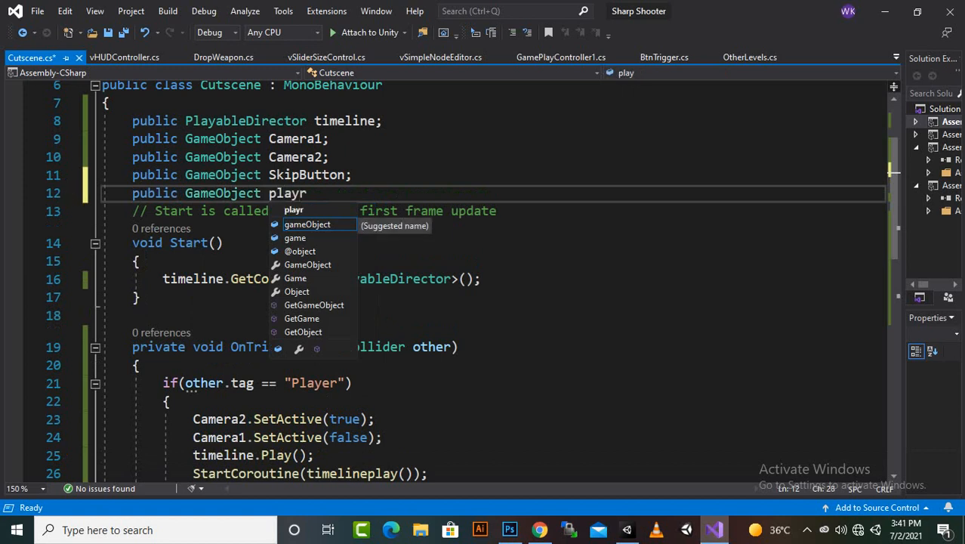
{"action": "key", "text": "BackSpace"}
{"action": "type", "text": "erobject"}
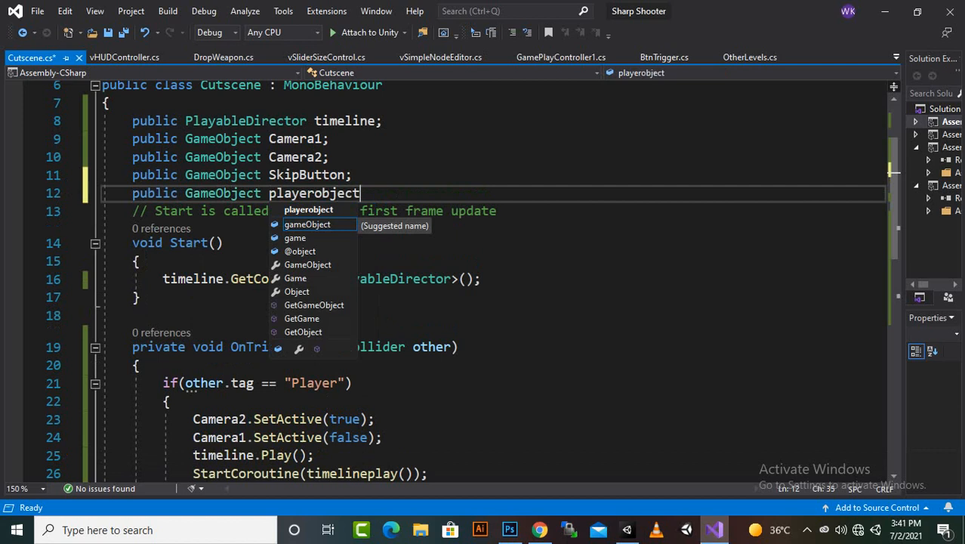
{"action": "type", "text": ";"}
Step: Add playerobject.SetActive(false); as the first line inside the Player tag check of OnTriggerEnter, and save the script
{"action": "scroll", "coordinate": [491, 279], "scroll_direction": "down", "scroll_amount": 2}
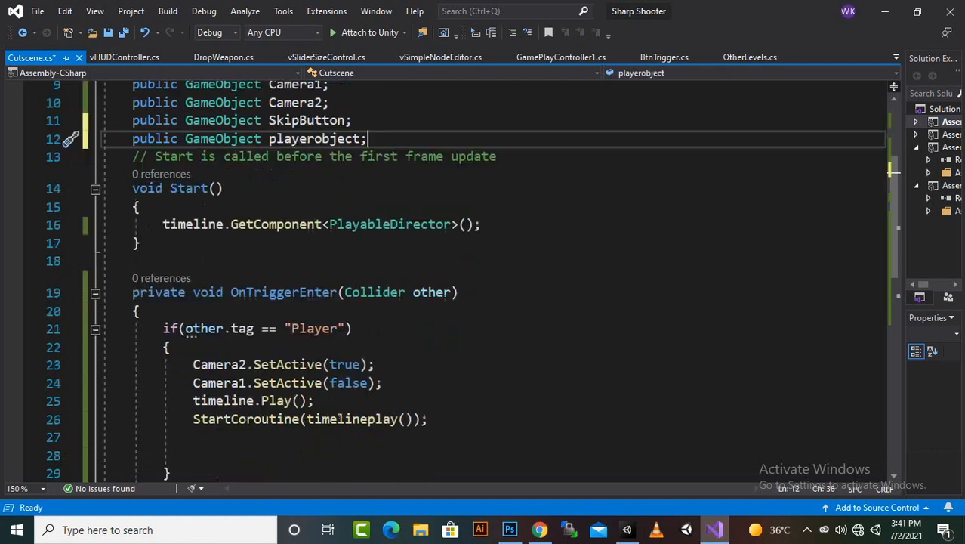
{"action": "left_click", "coordinate": [428, 365]}
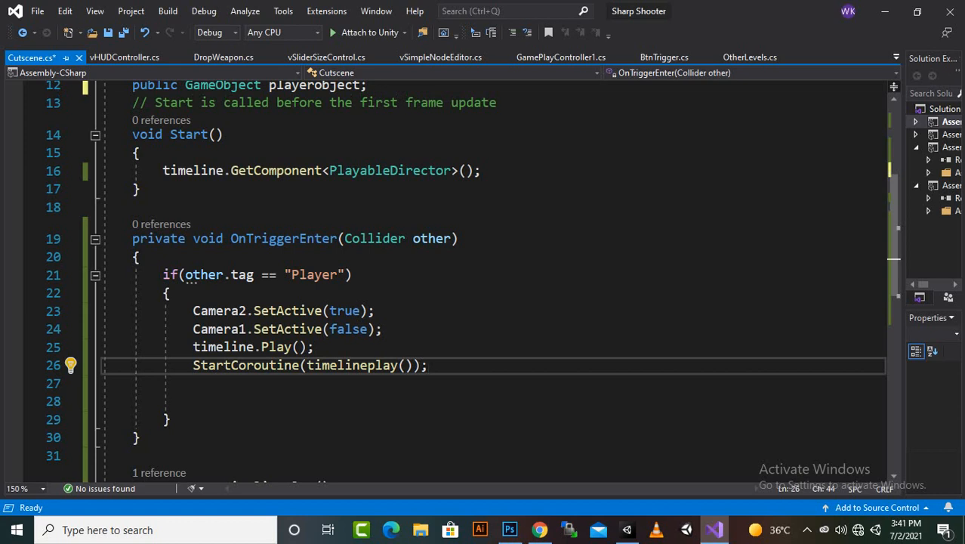
{"action": "left_click", "coordinate": [172, 293]}
{"action": "key", "text": "Return"}
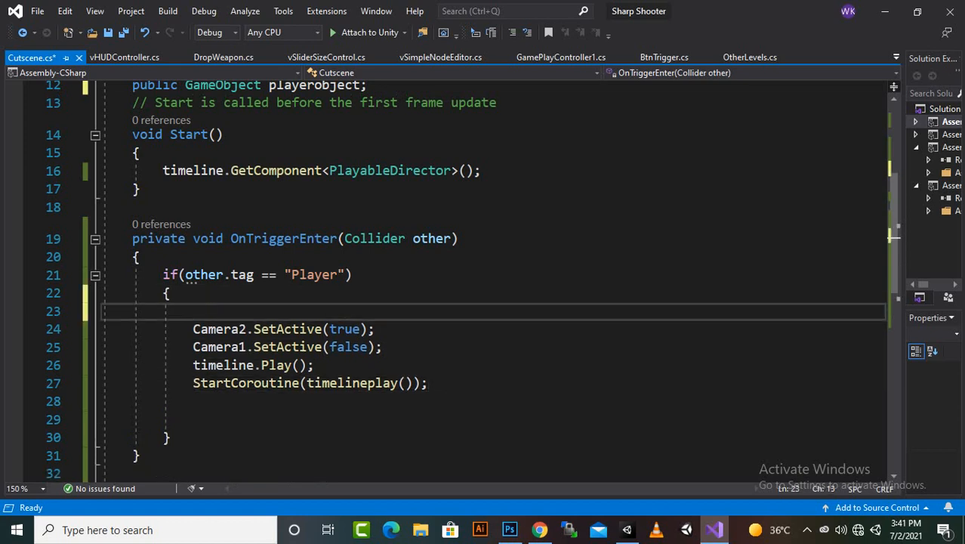
{"action": "type", "text": "pla"}
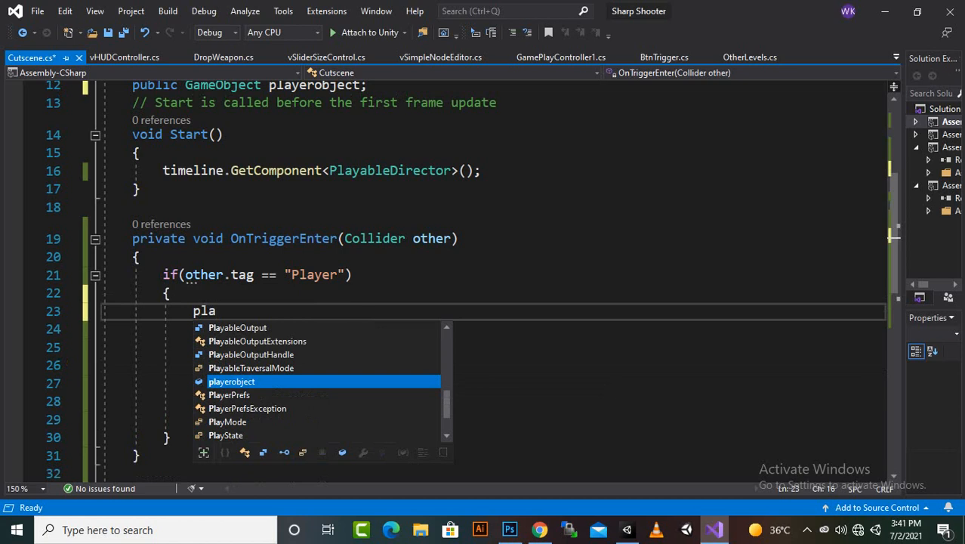
{"action": "key", "text": "Tab"}
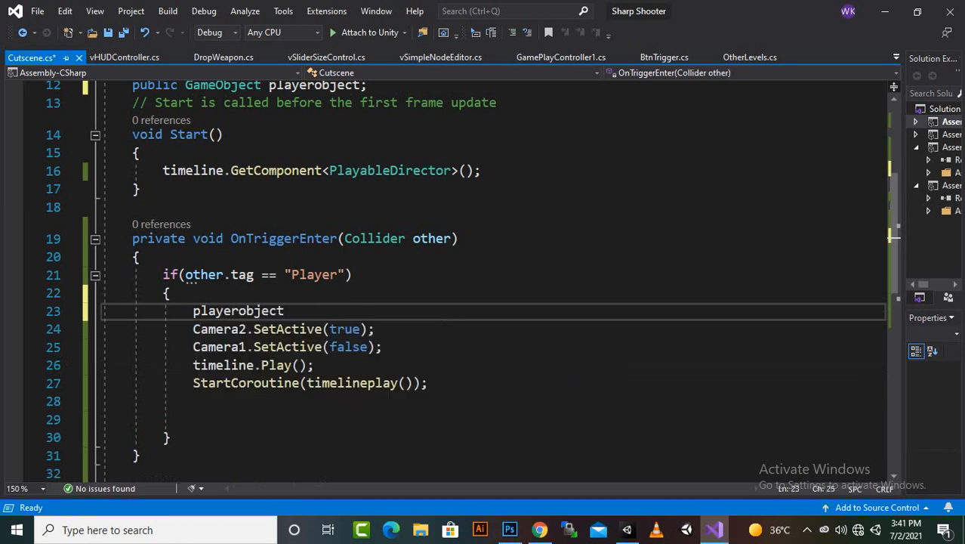
{"action": "type", "text": ".set"}
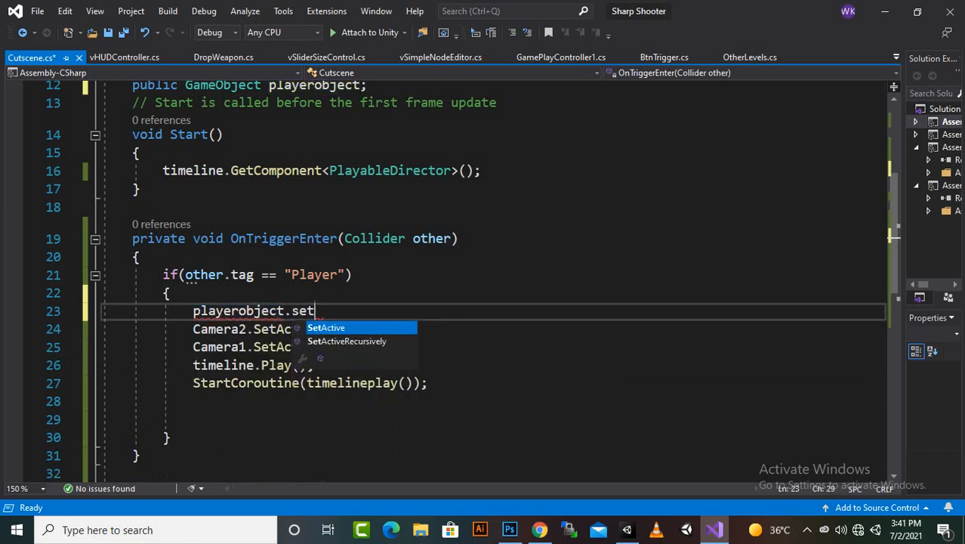
{"action": "key", "text": "Tab"}
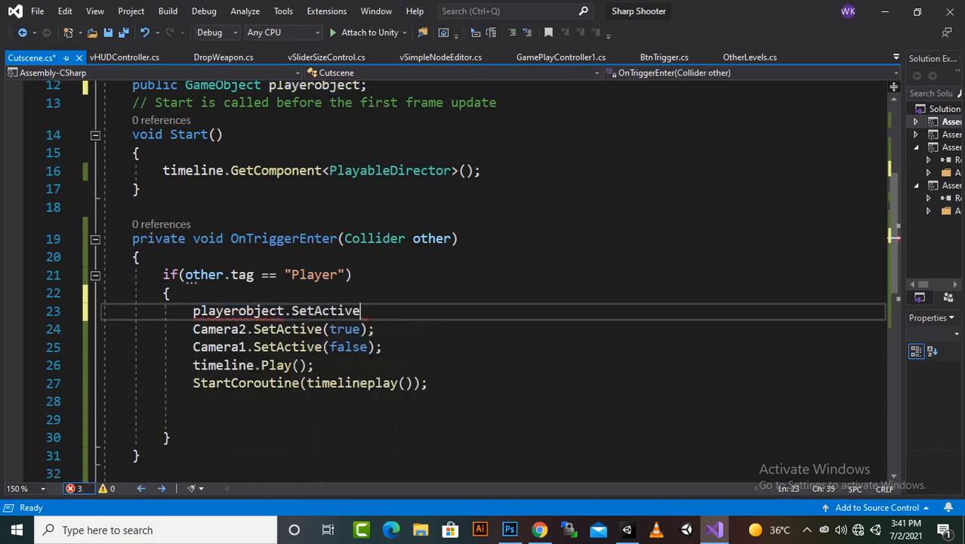
{"action": "type", "text": "("}
{"action": "key", "text": "BackSpace"}
{"action": "type", "text": "(fa"}
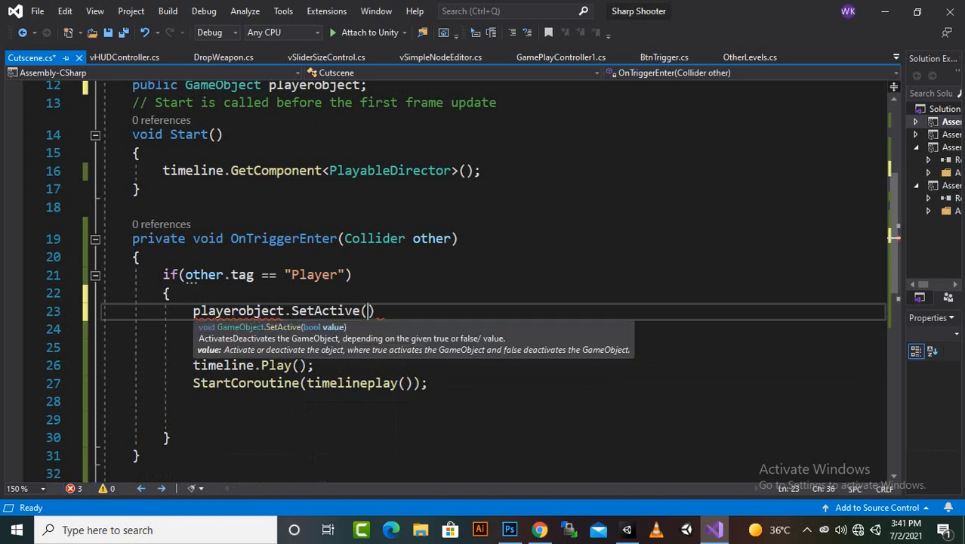
{"action": "key", "text": "Tab"}
{"action": "type", "text": ");"}
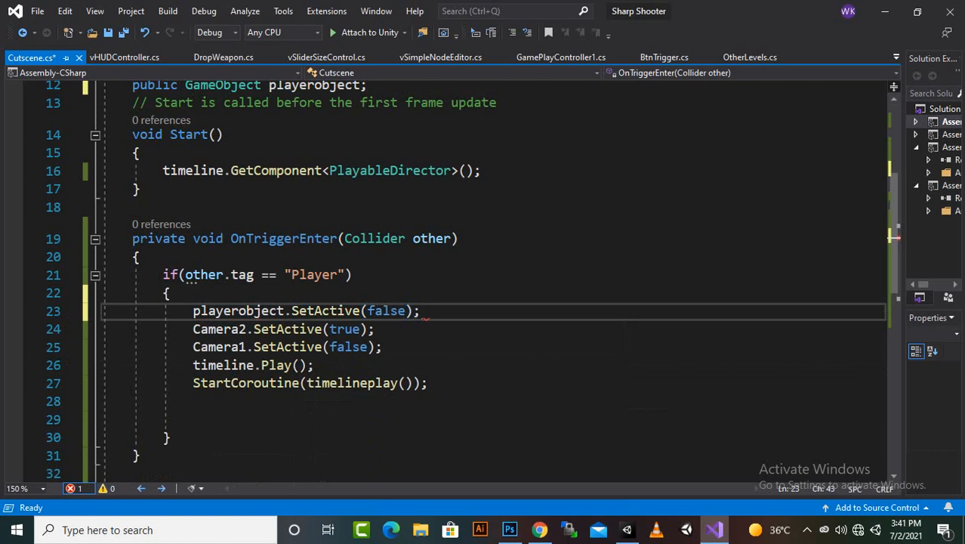
{"action": "key", "text": "ctrl+s"}
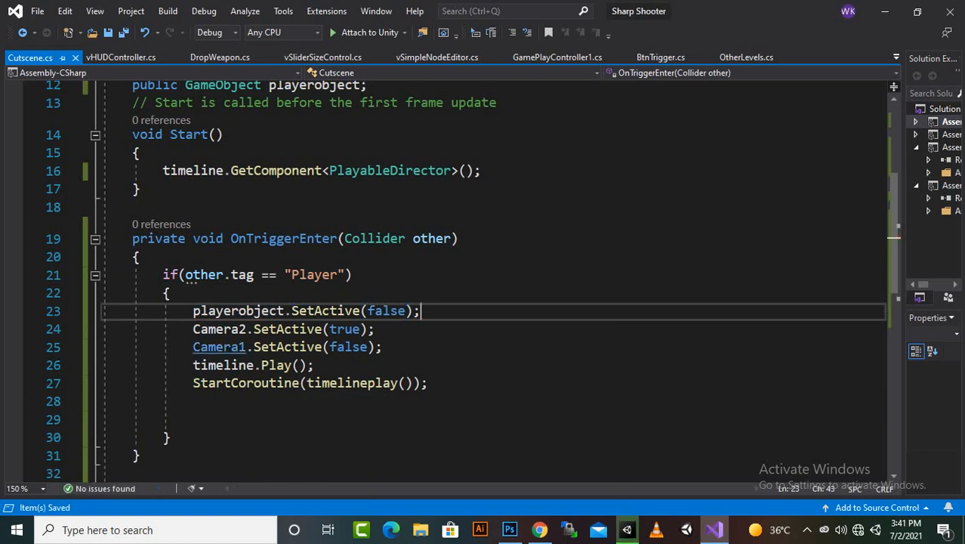
Step: Return to Unity and assign BodyGuardPlayer1 to the Playerobject field of the Cube's Cutscene script
{"action": "left_click", "coordinate": [885, 12]}
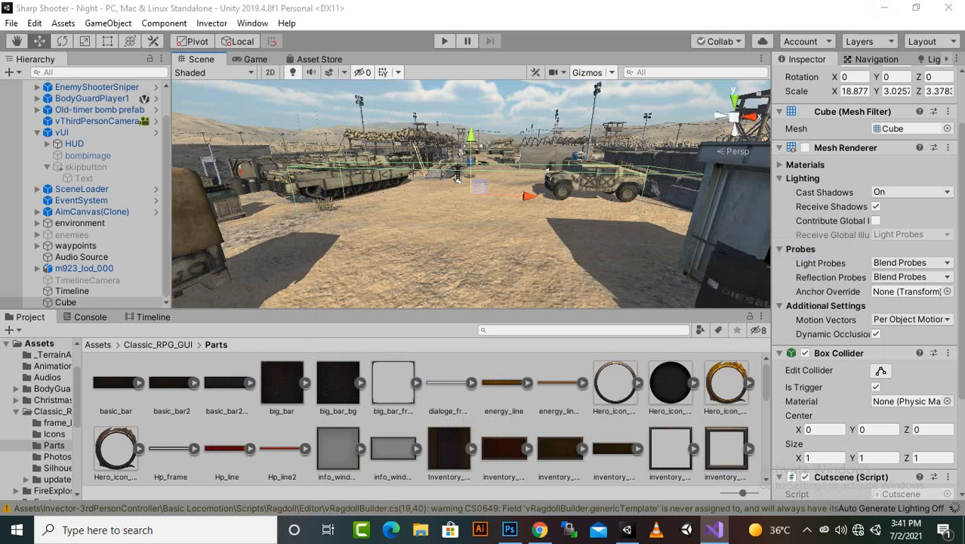
{"action": "left_click", "coordinate": [66, 302]}
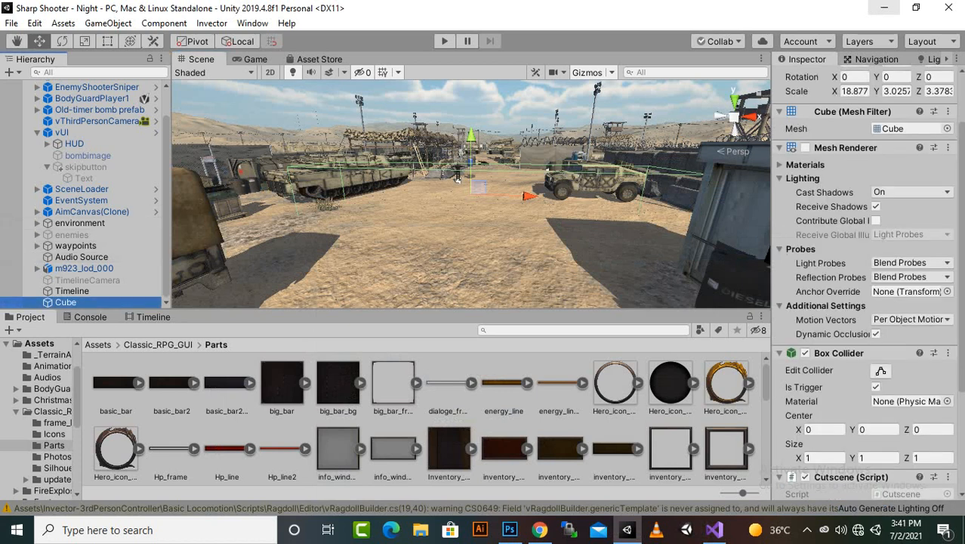
{"action": "scroll", "coordinate": [861, 352], "scroll_direction": "down", "scroll_amount": 5}
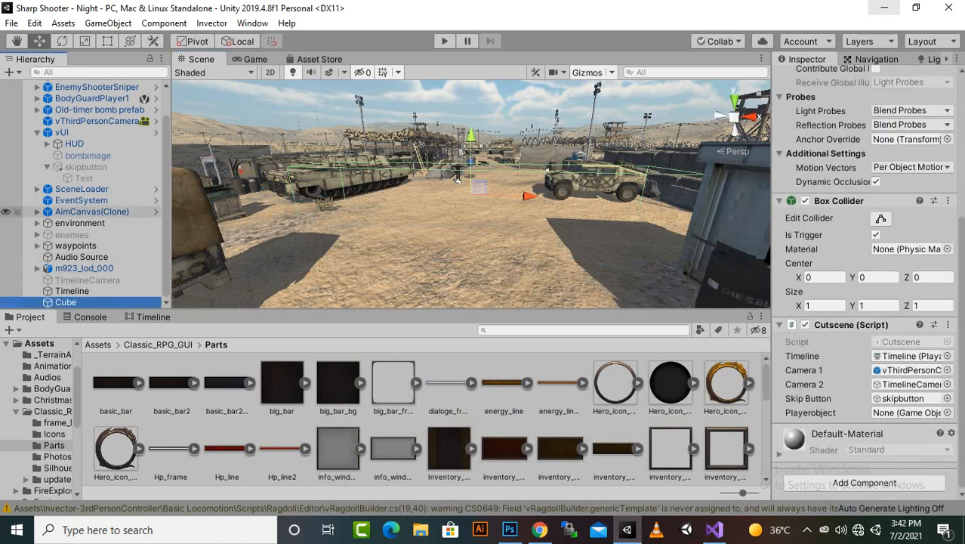
{"action": "scroll", "coordinate": [83, 185], "scroll_direction": "up", "scroll_amount": 2}
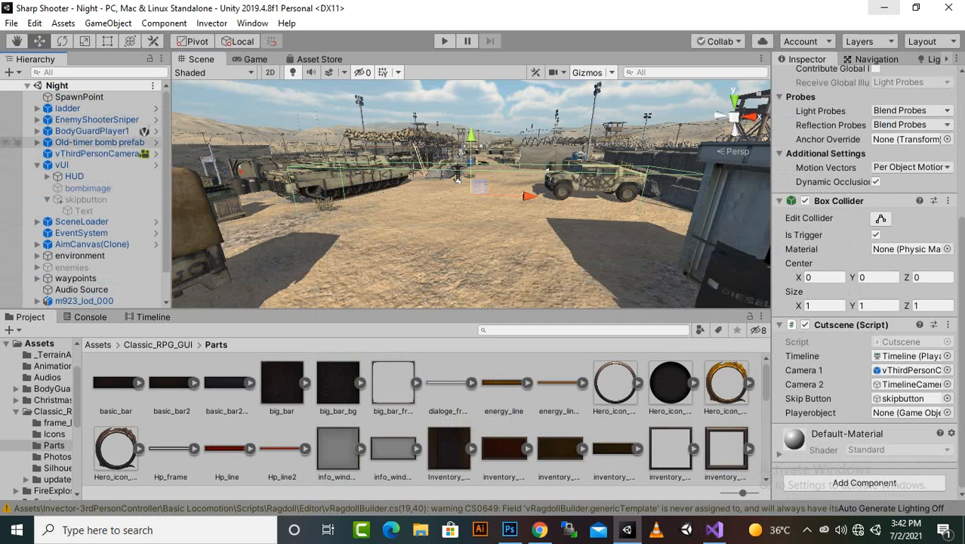
{"action": "left_click_drag", "start_coordinate": [90, 131], "coordinate": [910, 412]}
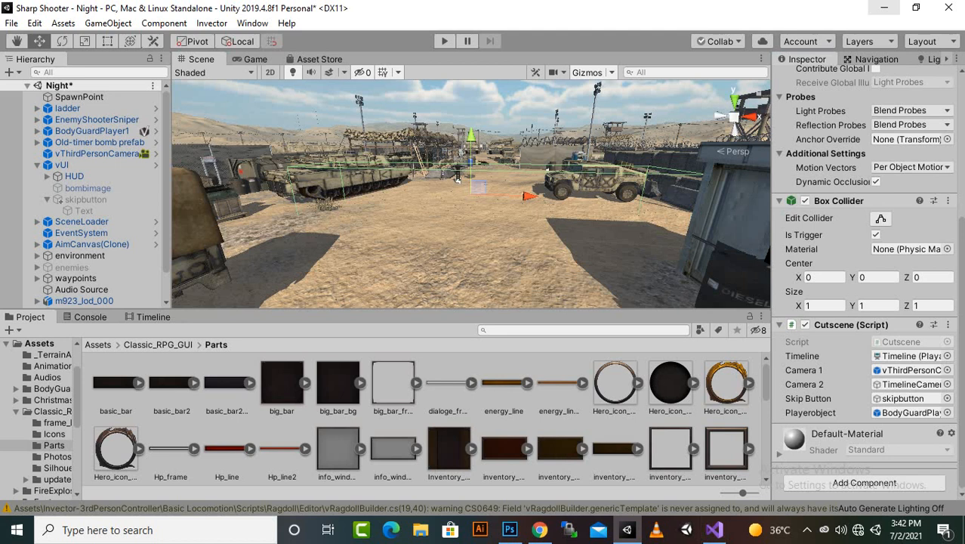
Step: Play-test the trigger with the player reference assigned by walking forward into the cutscene, and stop play mode
{"action": "key", "text": "ctrl+p"}
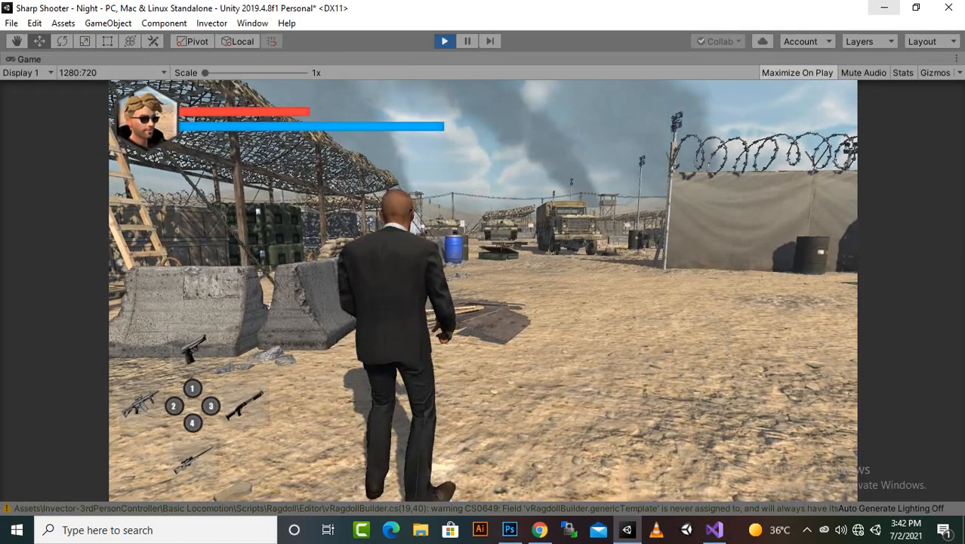
{"action": "key", "text": "w"}
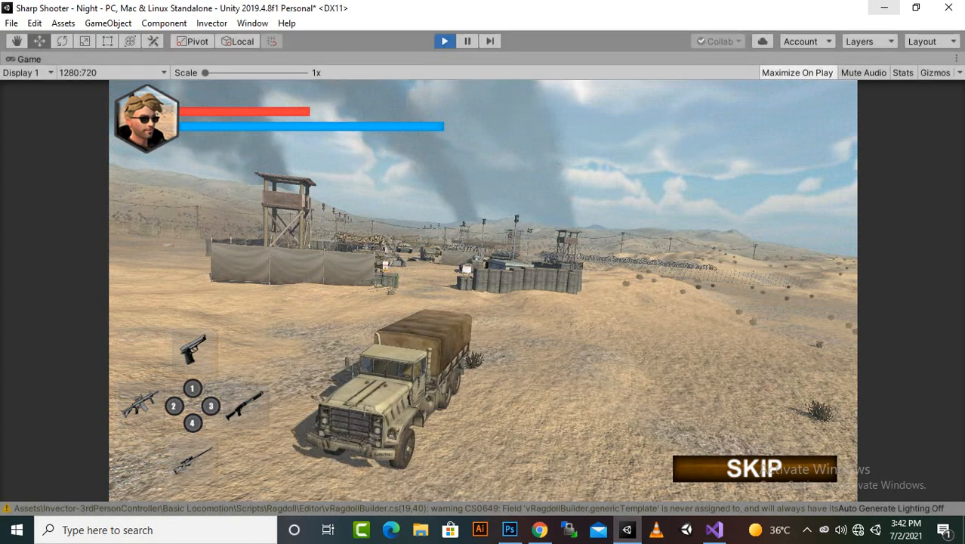
{"action": "key", "text": "ctrl+p"}
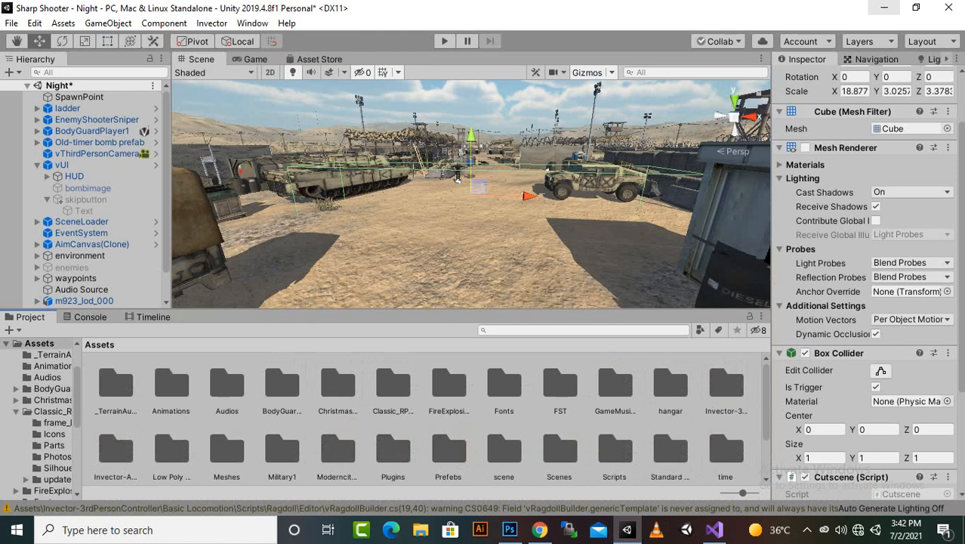
Step: Open the Scripts folder and examine the Cutscene, SceneLoader and LoadingBar scripts, reading the LoadingBar code to its end
{"action": "scroll", "coordinate": [458, 176], "scroll_direction": "down", "scroll_amount": 3}
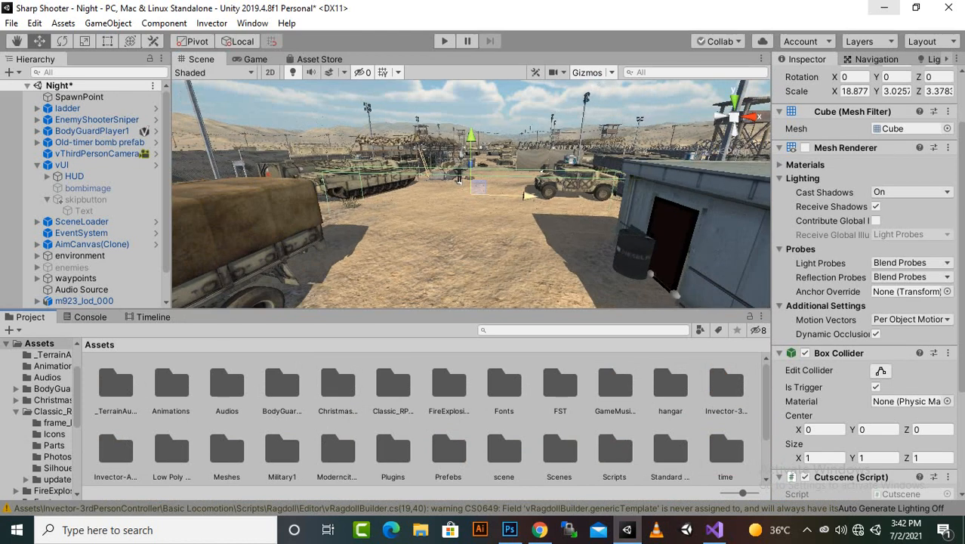
{"action": "scroll", "coordinate": [459, 176], "scroll_direction": "up", "scroll_amount": 2}
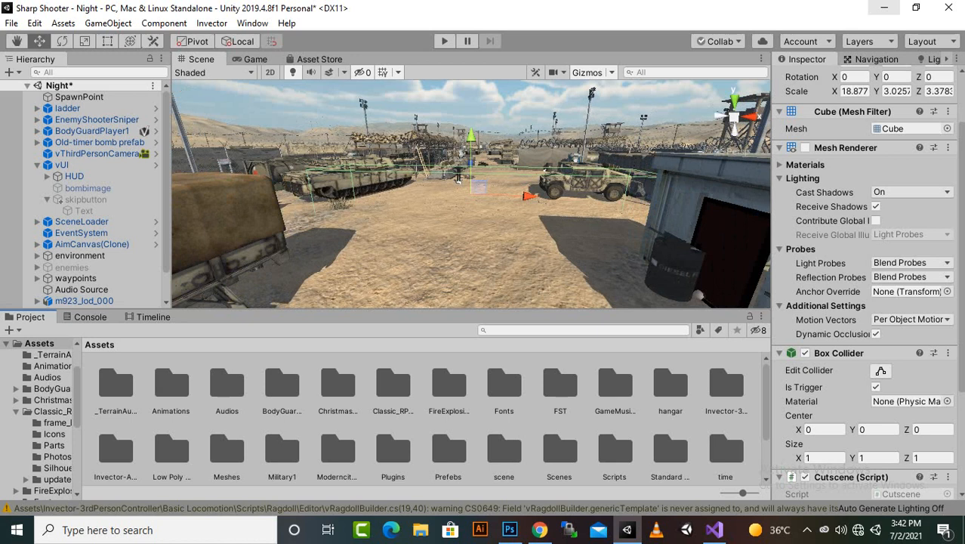
{"action": "left_click", "coordinate": [615, 451]}
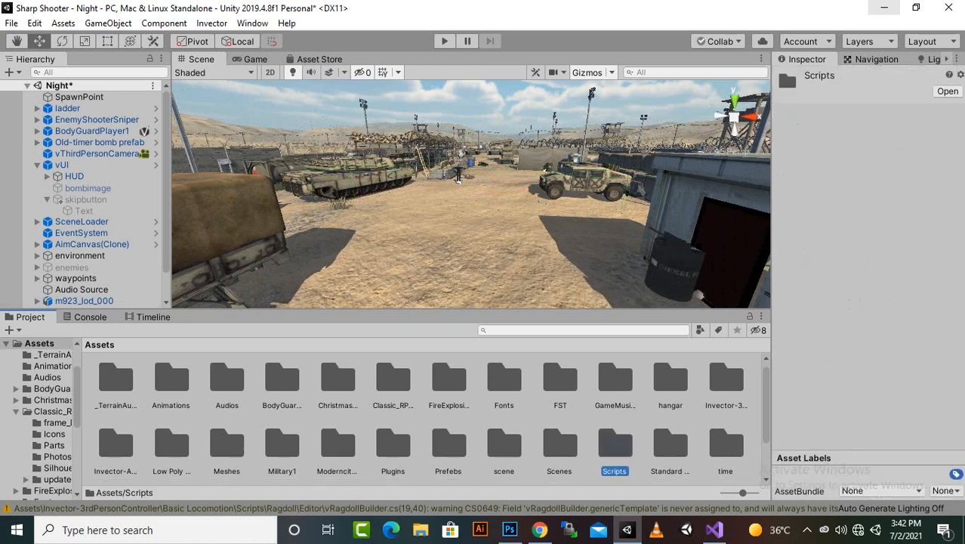
{"action": "double_click", "coordinate": [614, 446]}
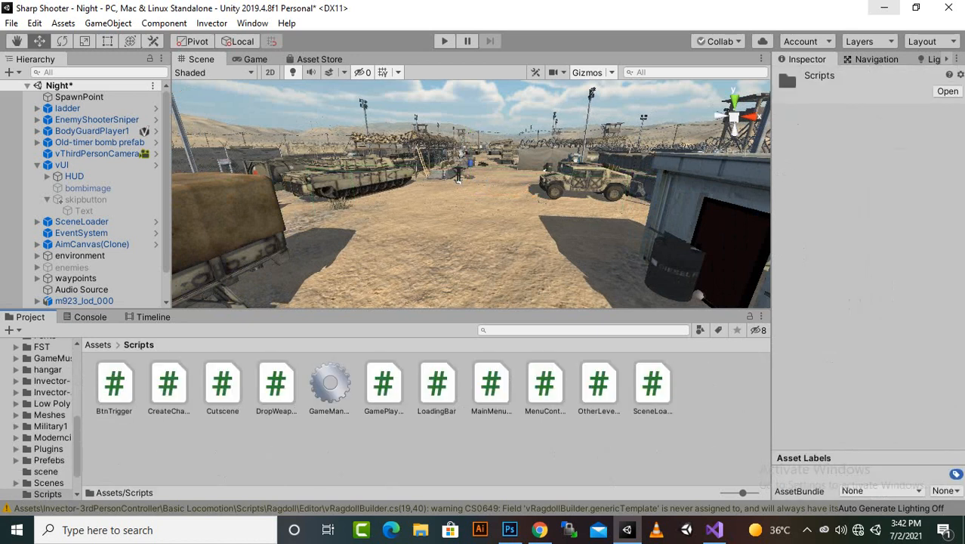
{"action": "left_click", "coordinate": [223, 385]}
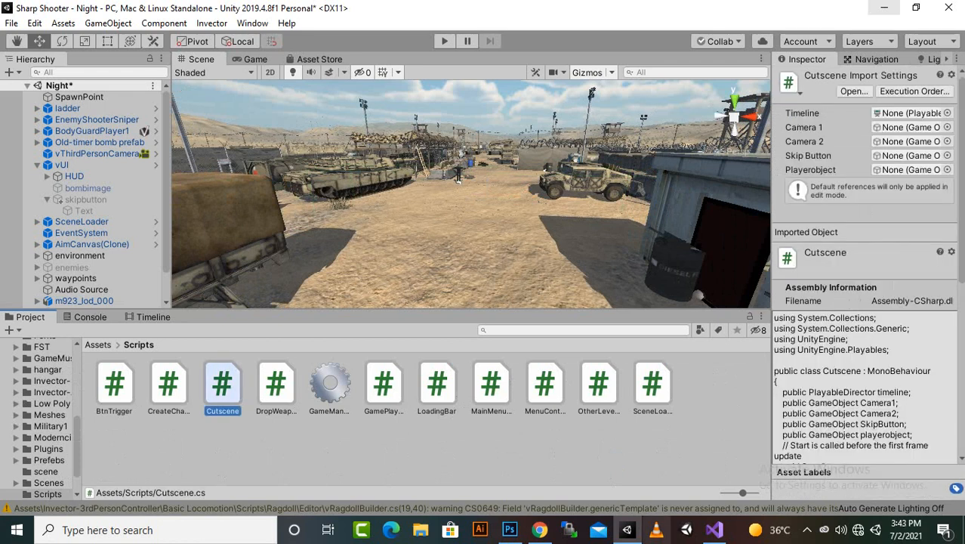
{"action": "left_click", "coordinate": [653, 385]}
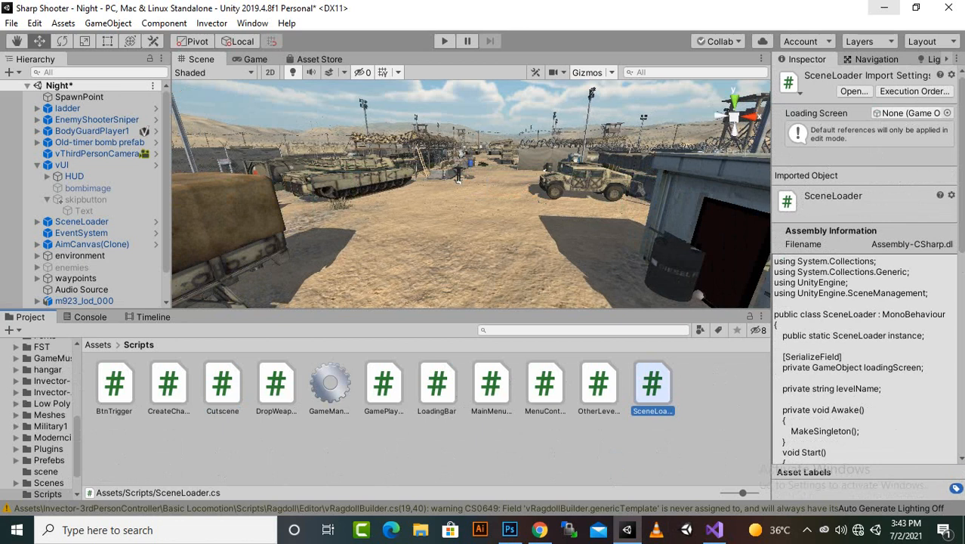
{"action": "left_click", "coordinate": [438, 385]}
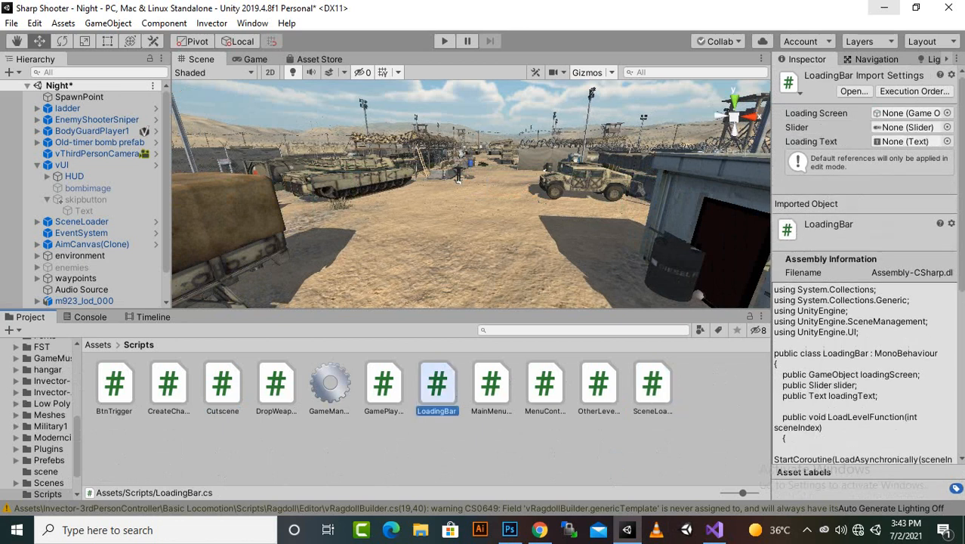
{"action": "scroll", "coordinate": [865, 264], "scroll_direction": "down", "scroll_amount": 5}
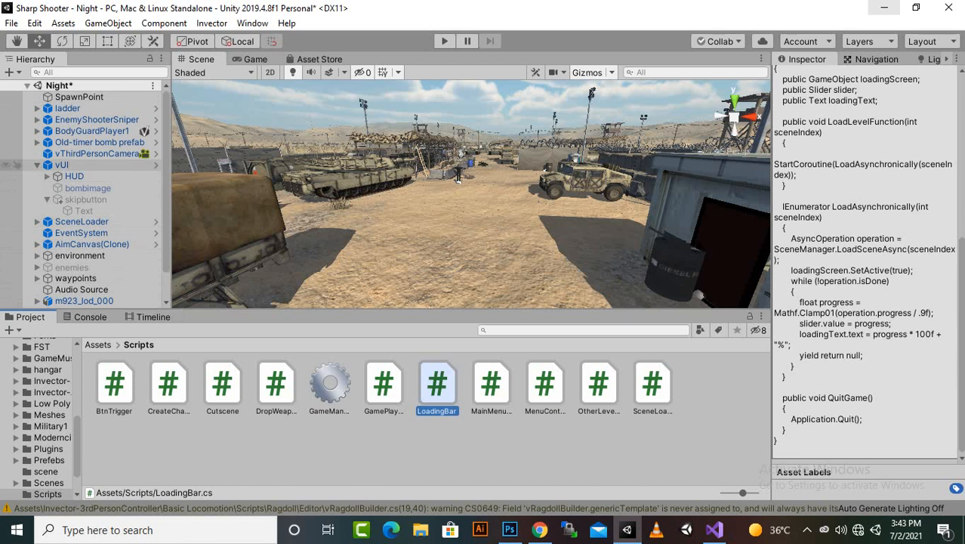
Step: Add a UI panel under the vUI canvas and rename it loadingscreen
{"action": "left_click", "coordinate": [61, 165]}
{"action": "right_click", "coordinate": [64, 166]}
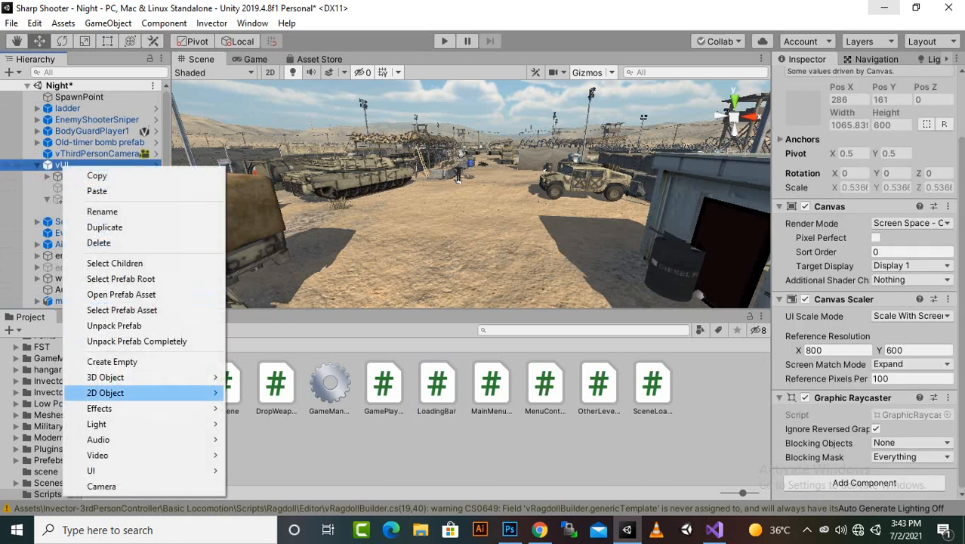
{"action": "mouse_move", "coordinate": [113, 471]}
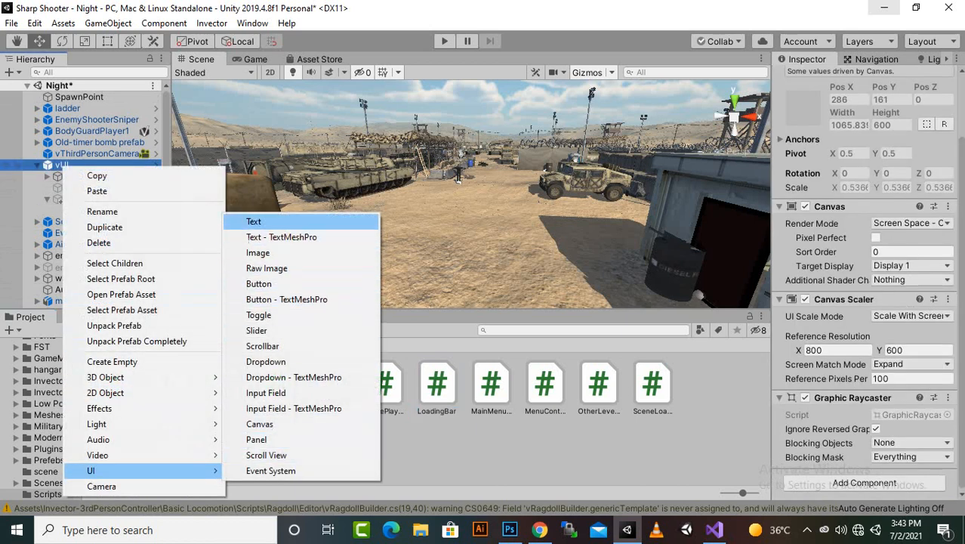
{"action": "left_click", "coordinate": [256, 439]}
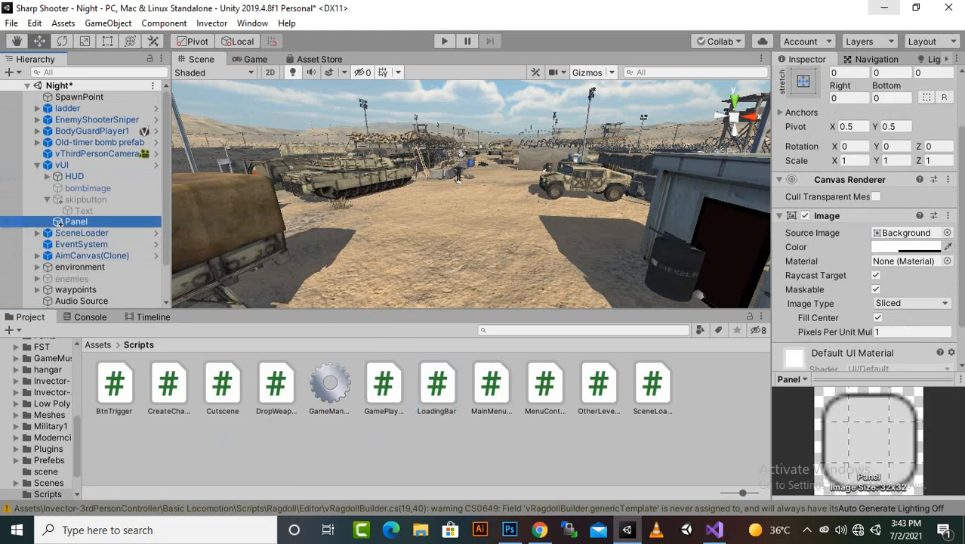
{"action": "right_click", "coordinate": [75, 222]}
{"action": "left_click", "coordinate": [105, 266]}
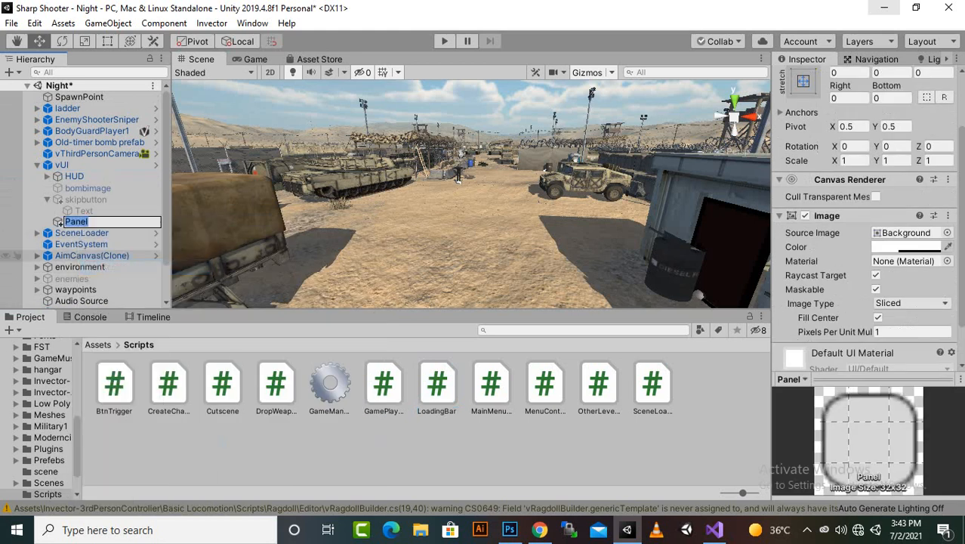
{"action": "key", "text": "BackSpace"}
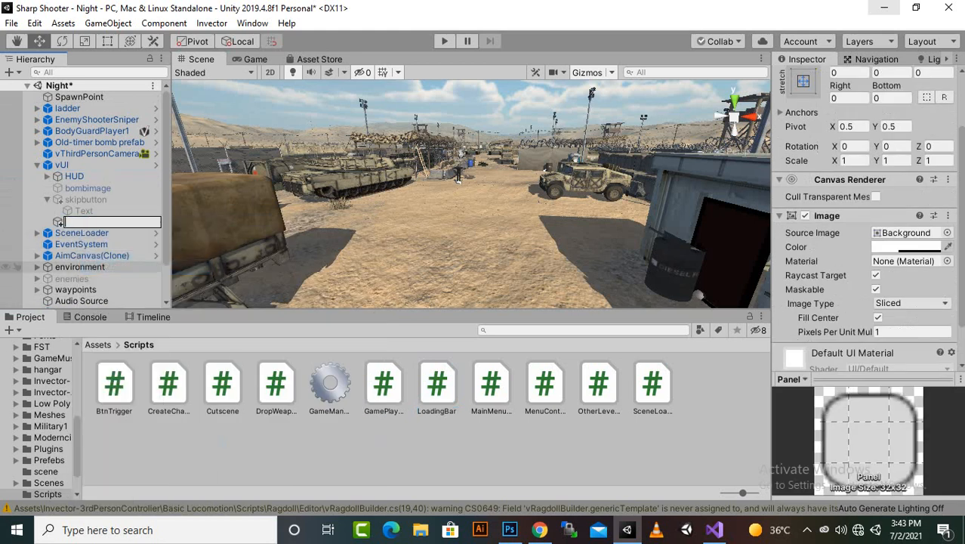
{"action": "type", "text": "loadingscreen"}
{"action": "key", "text": "Return"}
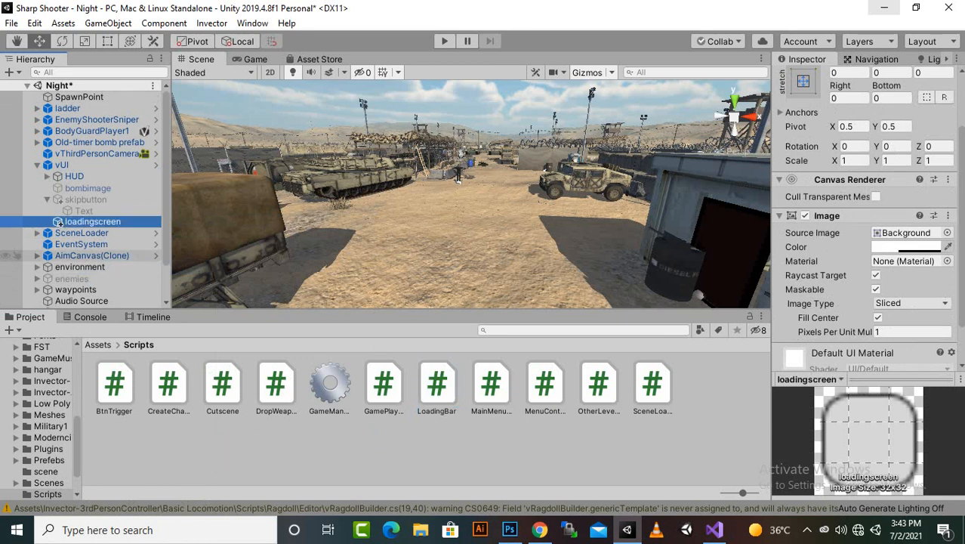
Step: Set the loadingscreen panel's image colour to fully opaque black, hexadecimal 000000 with alpha 255
{"action": "scroll", "coordinate": [472, 194], "scroll_direction": "down", "scroll_amount": 2}
{"action": "double_click", "coordinate": [59, 222]}
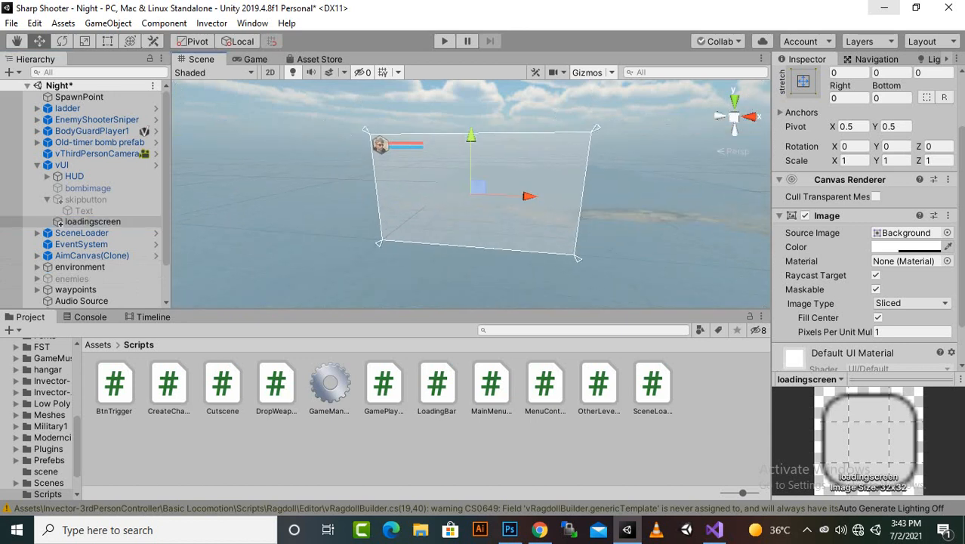
{"action": "left_click", "coordinate": [910, 247]}
{"action": "left_click_drag", "start_coordinate": [842, 217], "coordinate": [842, 290]}
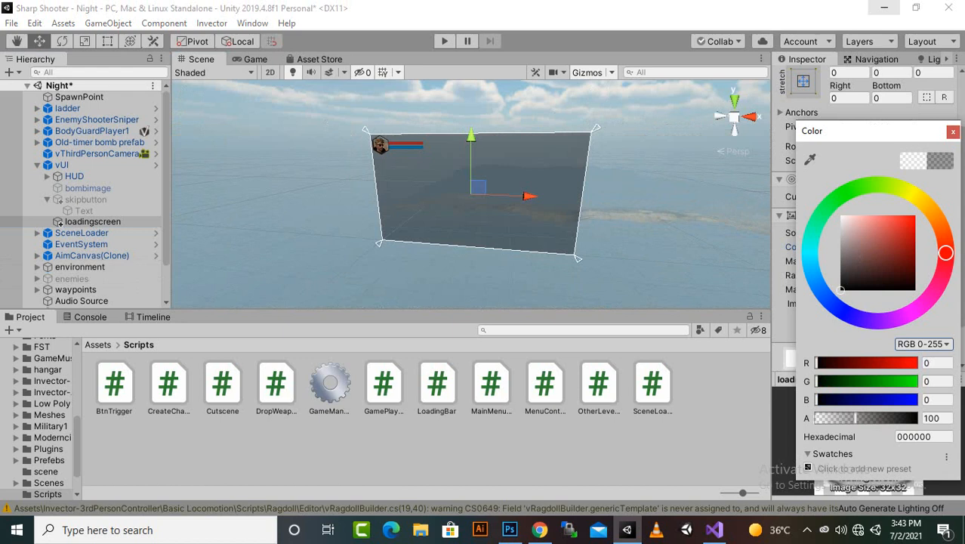
{"action": "left_click_drag", "start_coordinate": [897, 418], "coordinate": [923, 418]}
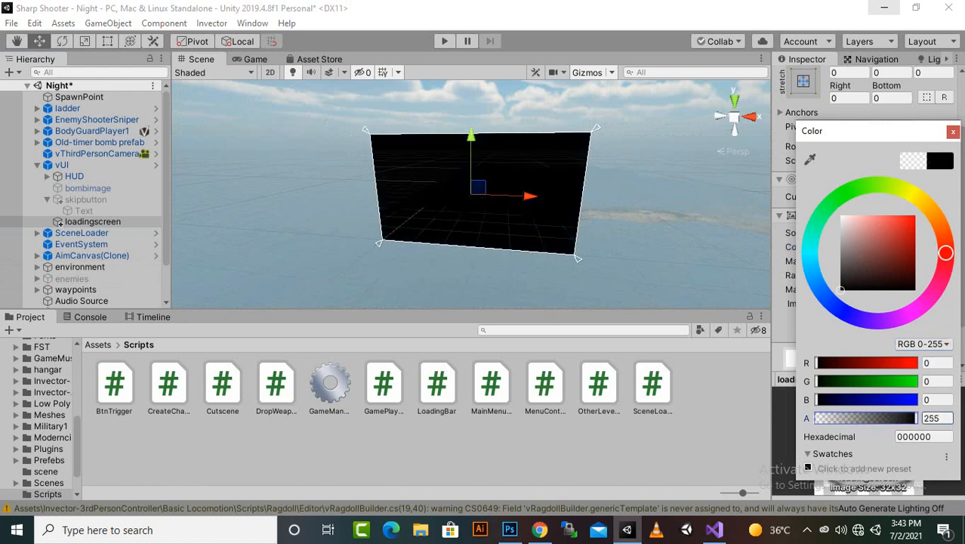
{"action": "left_click", "coordinate": [954, 132]}
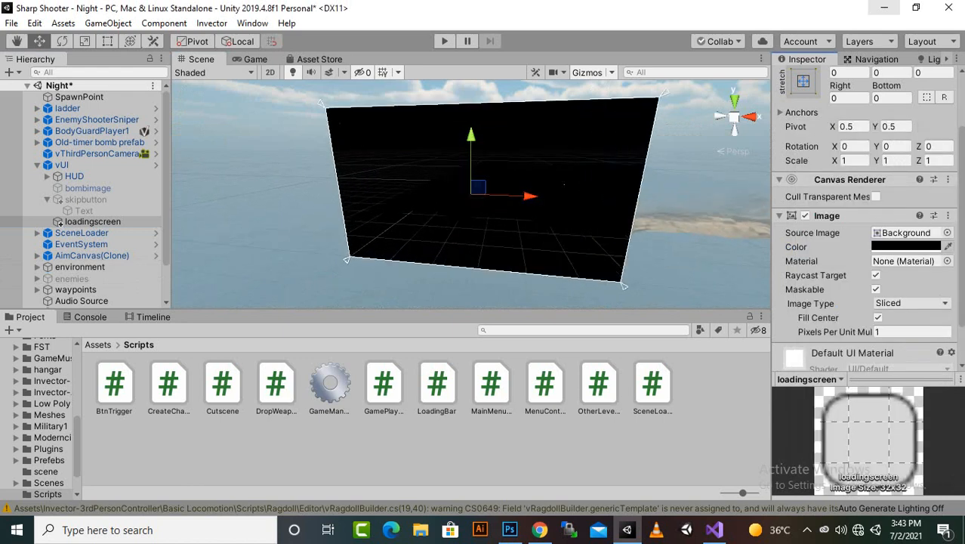
Step: Add a UI slider under loadingscreen and delete its Handle Slide Area
{"action": "right_click", "coordinate": [59, 221]}
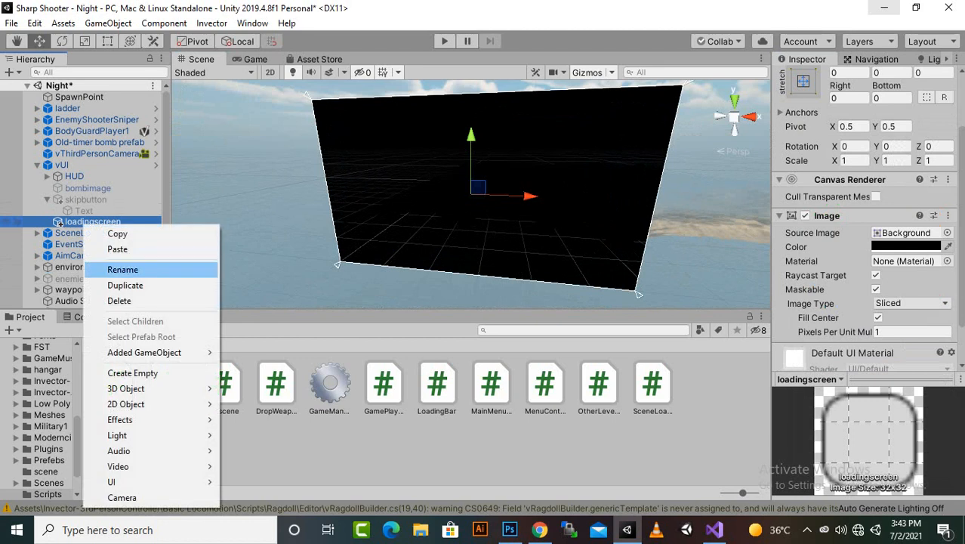
{"action": "mouse_move", "coordinate": [113, 482]}
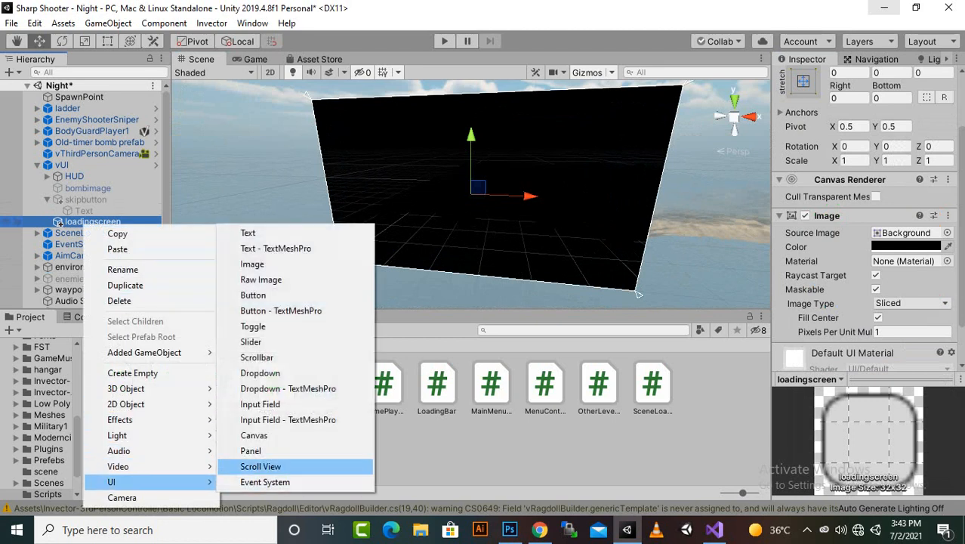
{"action": "left_click", "coordinate": [251, 341]}
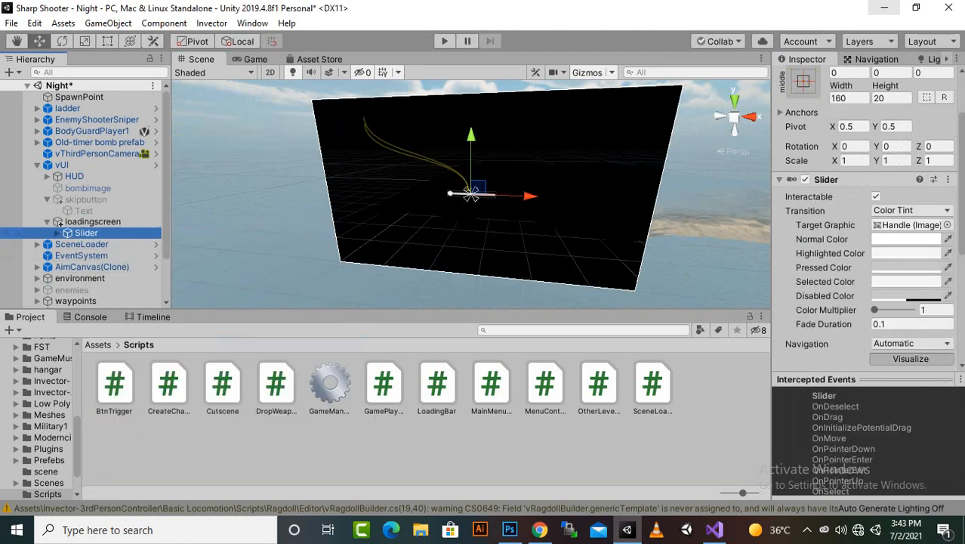
{"action": "left_click", "coordinate": [58, 232]}
{"action": "left_click", "coordinate": [111, 266]}
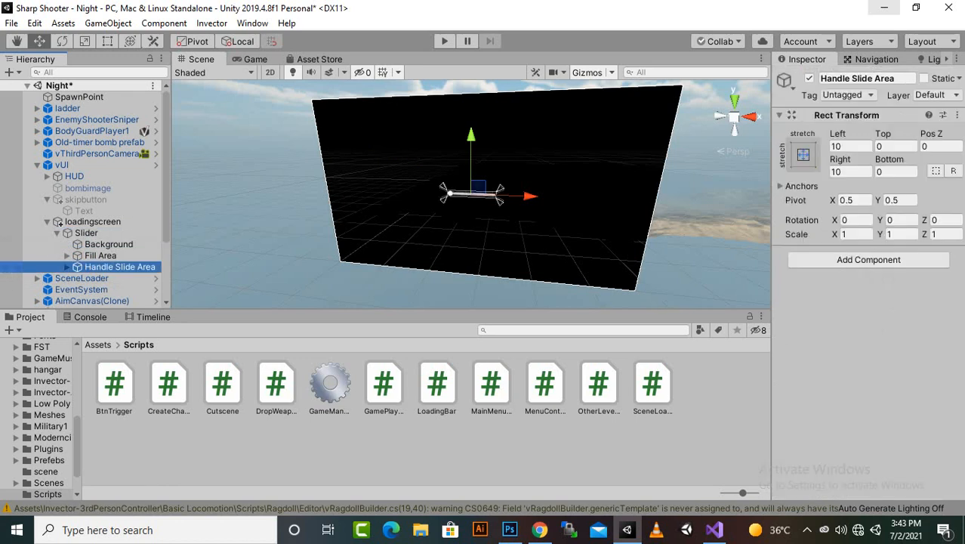
{"action": "key", "text": "Delete"}
Step: Scale the slider up uniformly to about 5.4 so it spans most of the black panel
{"action": "left_click", "coordinate": [86, 233]}
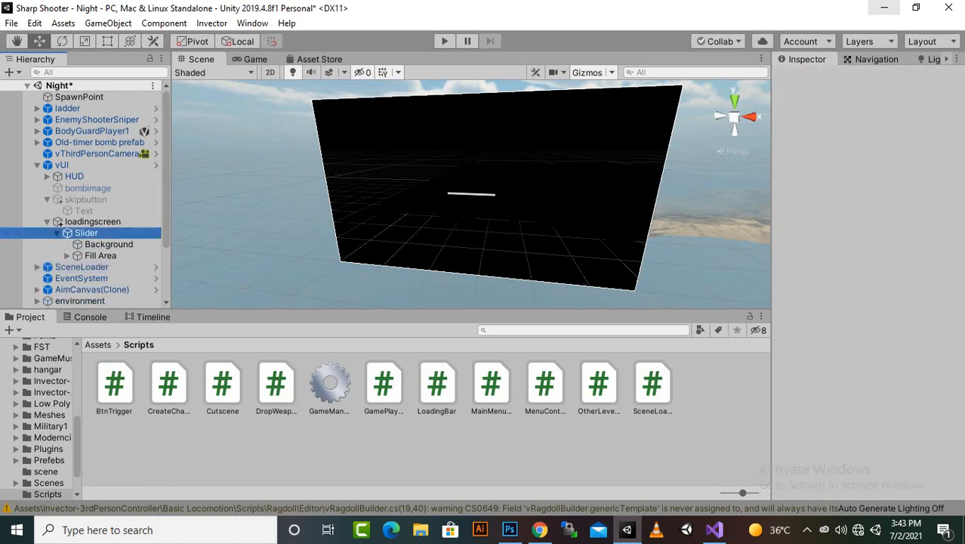
{"action": "left_click", "coordinate": [84, 41]}
{"action": "left_click_drag", "start_coordinate": [470, 195], "coordinate": [779, 194]}
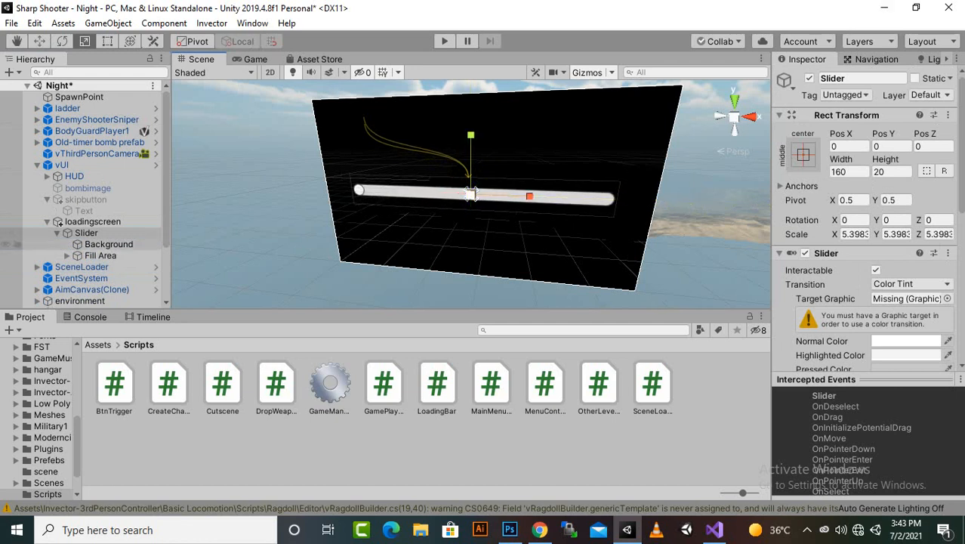
Step: Set the slider Background's image colour to red, hexadecimal FF0000
{"action": "left_click", "coordinate": [109, 244]}
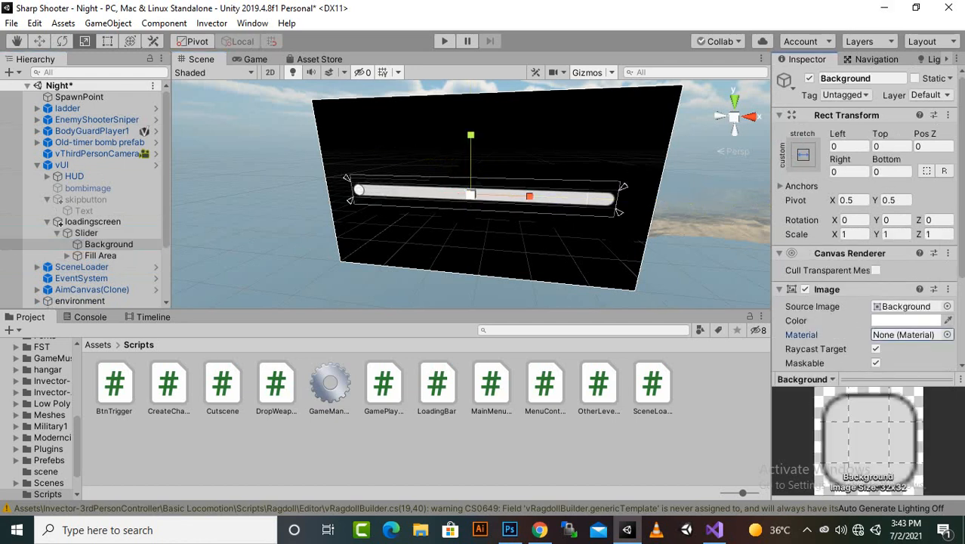
{"action": "left_click", "coordinate": [910, 320]}
{"action": "left_click_drag", "start_coordinate": [903, 229], "coordinate": [916, 215]}
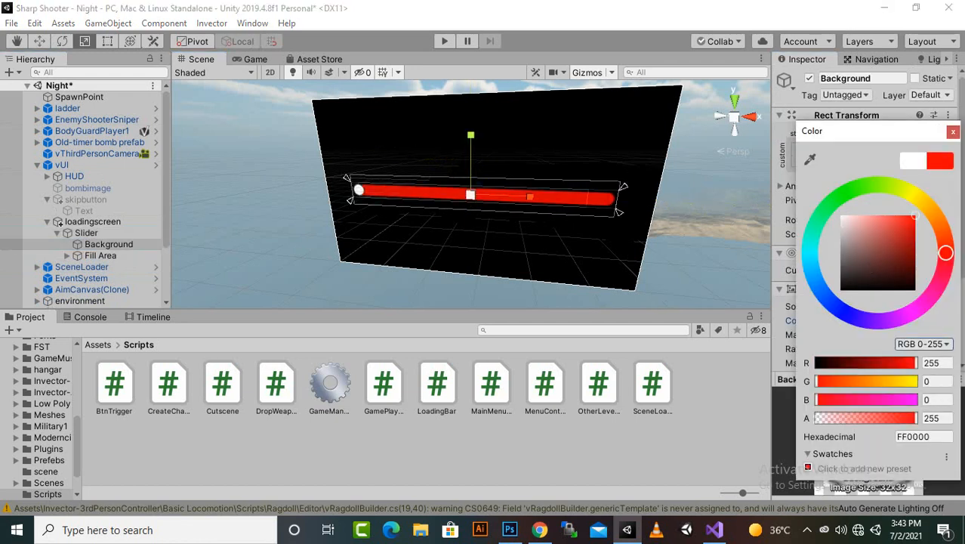
{"action": "left_click", "coordinate": [953, 131]}
Step: Set the slider's value to 1 and stretch the Fill Area's right edge to an offset of about 4.58, covering the red background
{"action": "left_click", "coordinate": [100, 255]}
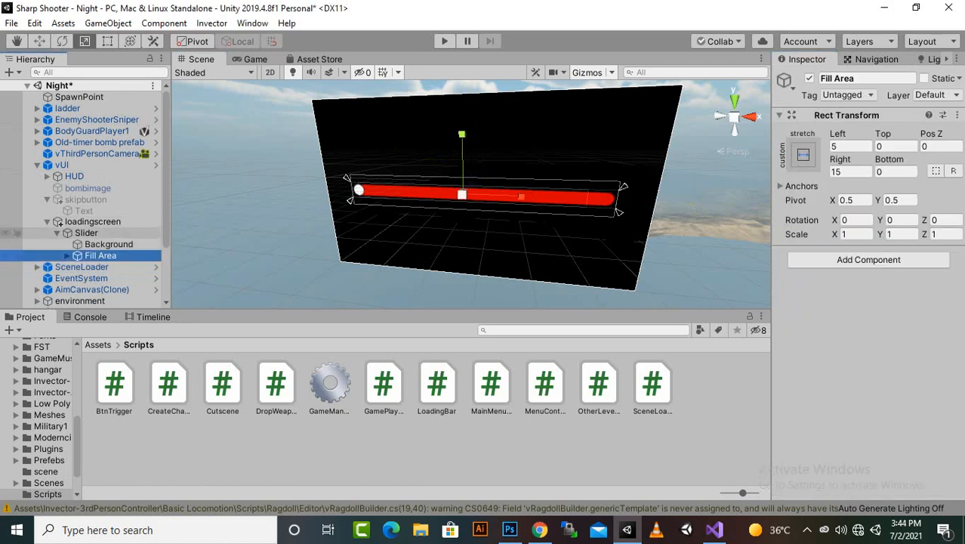
{"action": "left_click", "coordinate": [87, 233]}
{"action": "scroll", "coordinate": [865, 219], "scroll_direction": "down", "scroll_amount": 8}
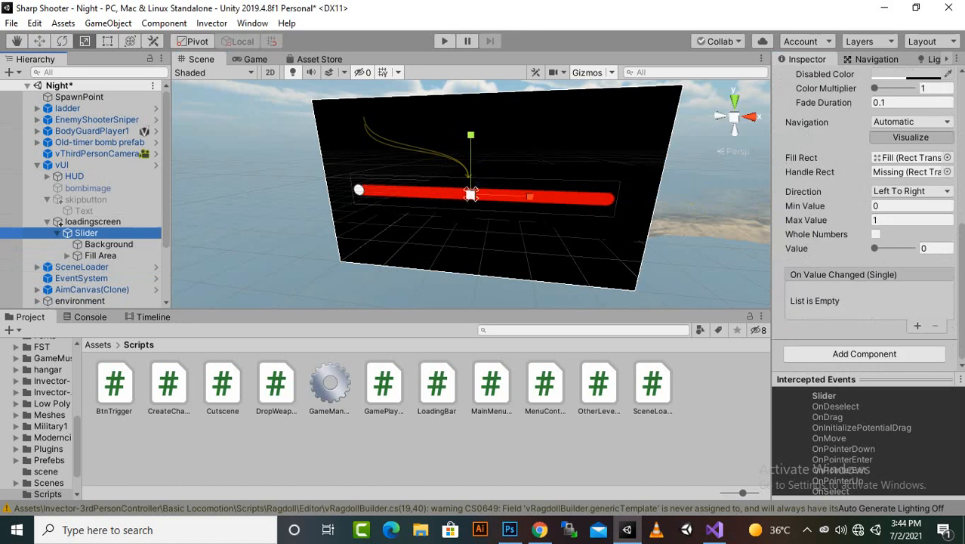
{"action": "left_click_drag", "start_coordinate": [875, 248], "coordinate": [912, 247]}
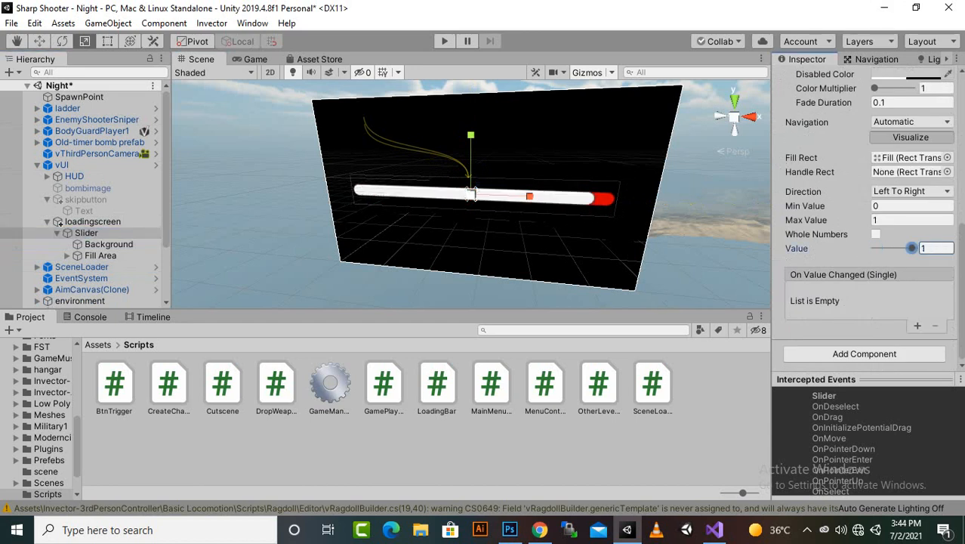
{"action": "left_click", "coordinate": [100, 256]}
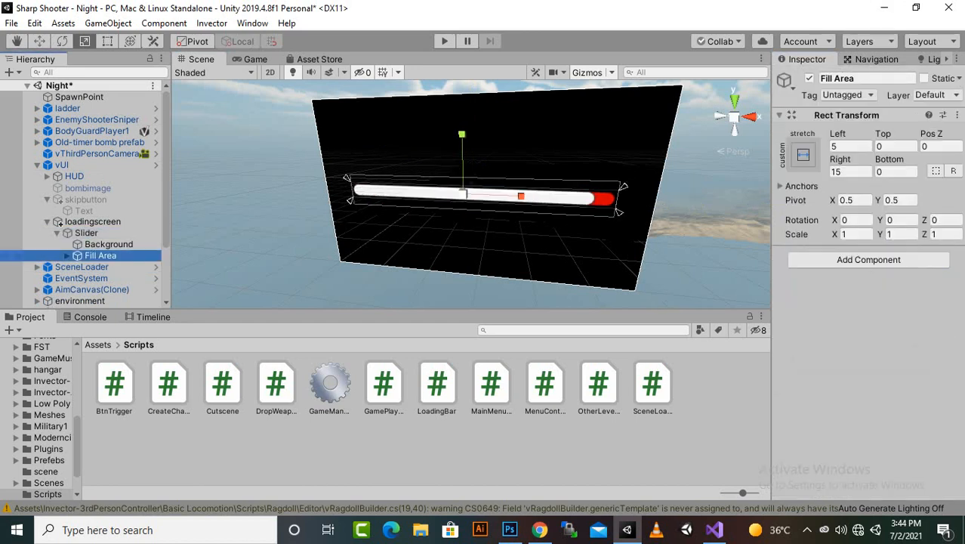
{"action": "left_click", "coordinate": [108, 41]}
{"action": "scroll", "coordinate": [471, 194], "scroll_direction": "up", "scroll_amount": 4}
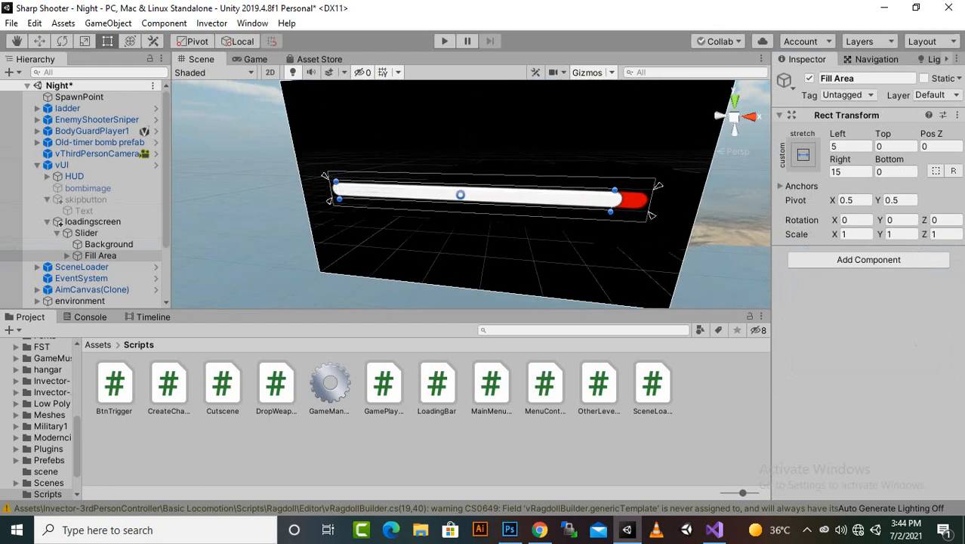
{"action": "left_click_drag", "start_coordinate": [616, 197], "coordinate": [641, 198]}
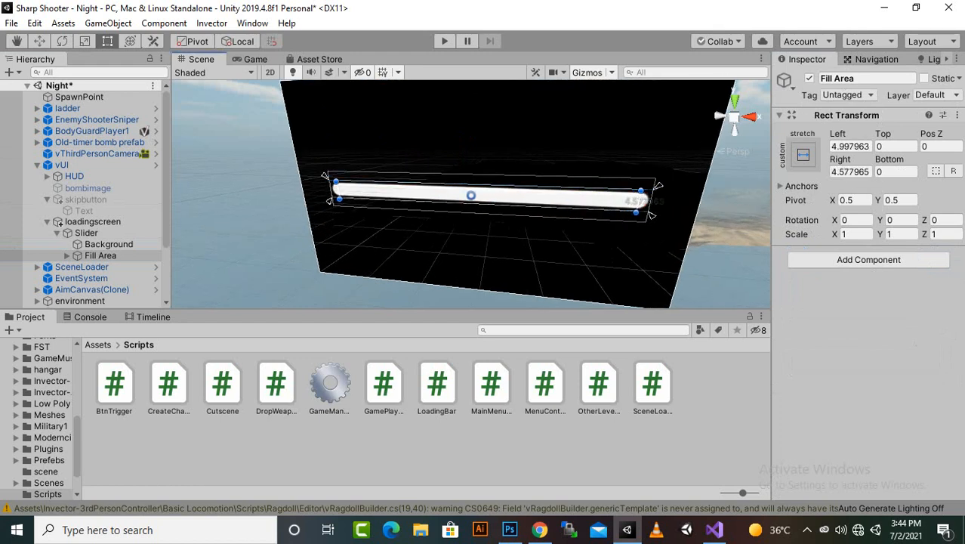
Step: Set the image colour of the Fill object inside Fill Area to cyan, hexadecimal 00FFF2
{"action": "left_click", "coordinate": [67, 255]}
{"action": "left_click", "coordinate": [100, 266]}
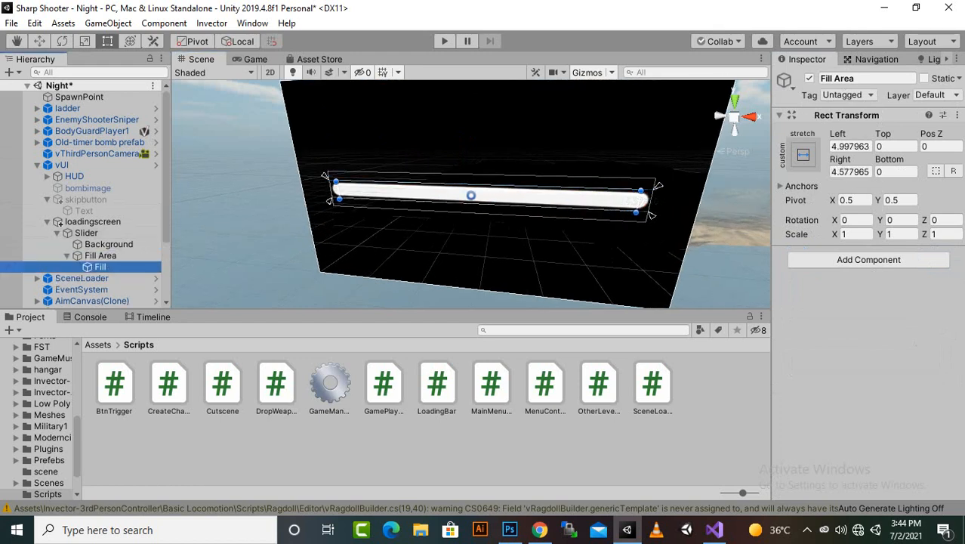
{"action": "left_click", "coordinate": [906, 334]}
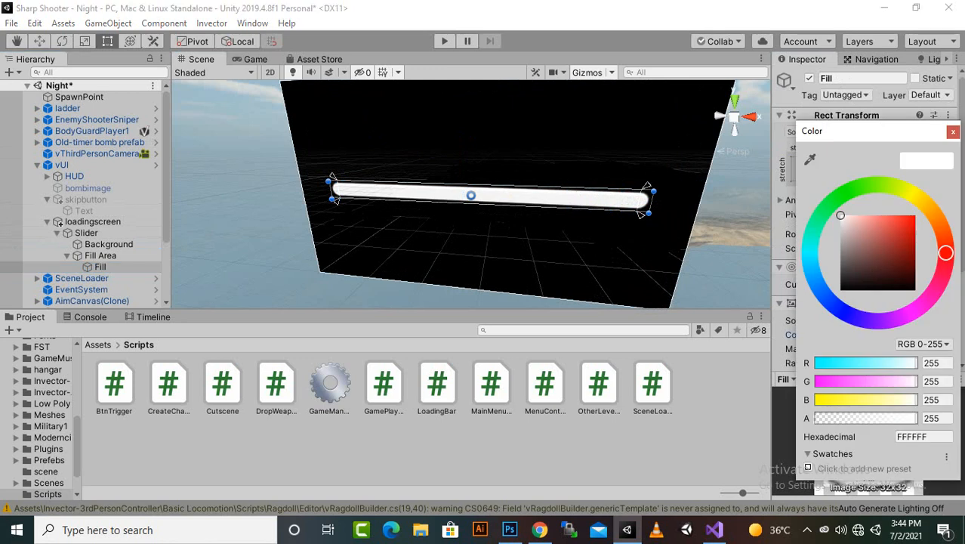
{"action": "left_click", "coordinate": [810, 250]}
{"action": "left_click_drag", "start_coordinate": [894, 235], "coordinate": [916, 215]}
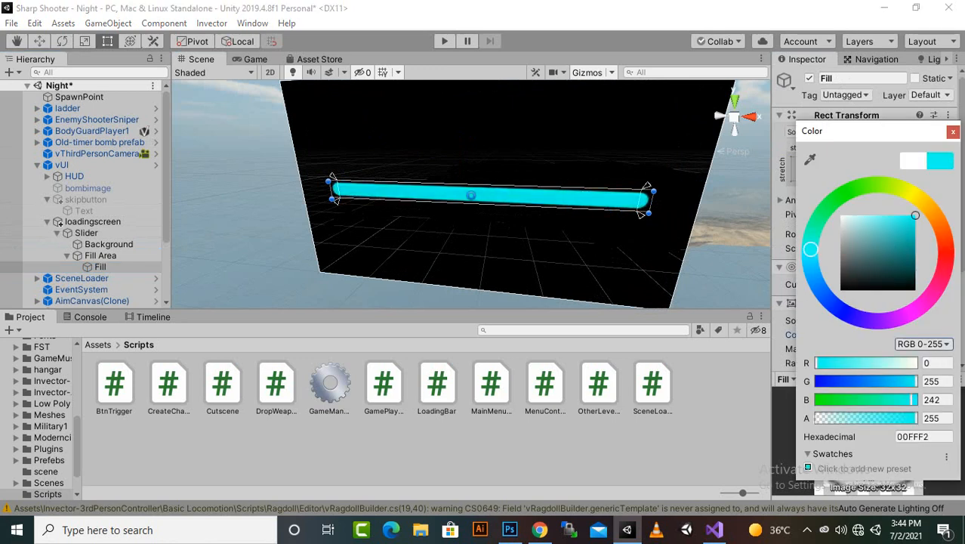
{"action": "left_click", "coordinate": [953, 132]}
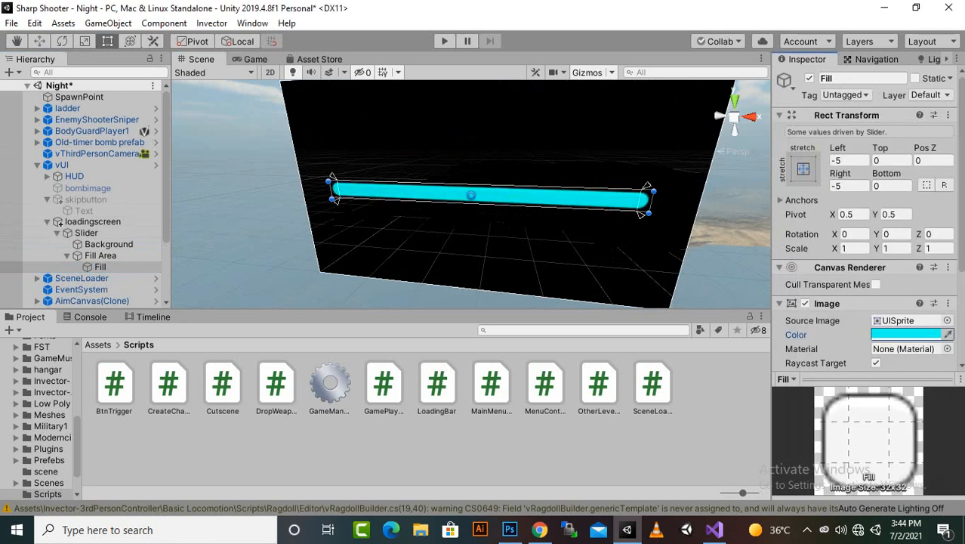
Step: Set the slider's value to 0 so the bar starts empty
{"action": "left_click", "coordinate": [100, 255]}
{"action": "left_click", "coordinate": [87, 233]}
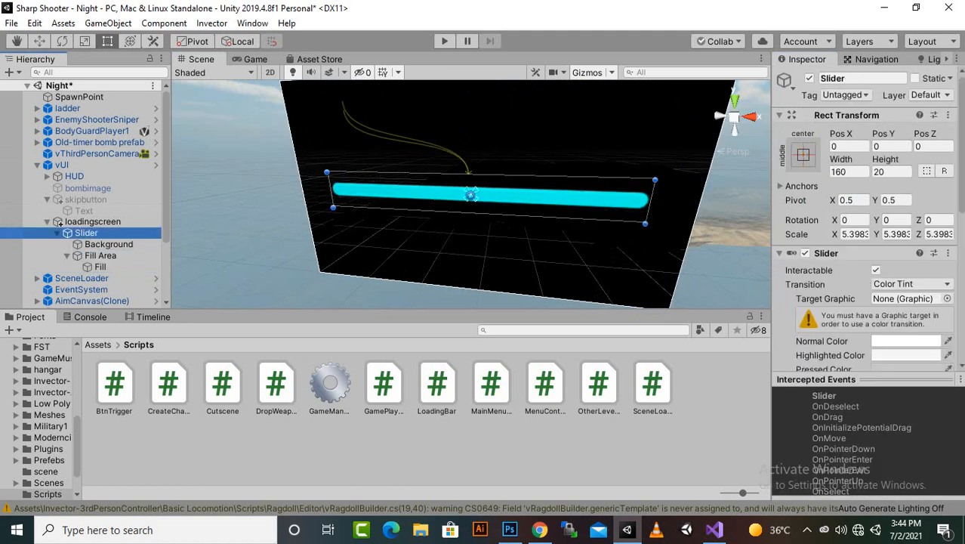
{"action": "scroll", "coordinate": [868, 219], "scroll_direction": "down", "scroll_amount": 10}
{"action": "left_click_drag", "start_coordinate": [911, 248], "coordinate": [875, 248]}
Step: Add a UI Text element as a child of loadingscreen
{"action": "right_click", "coordinate": [58, 221]}
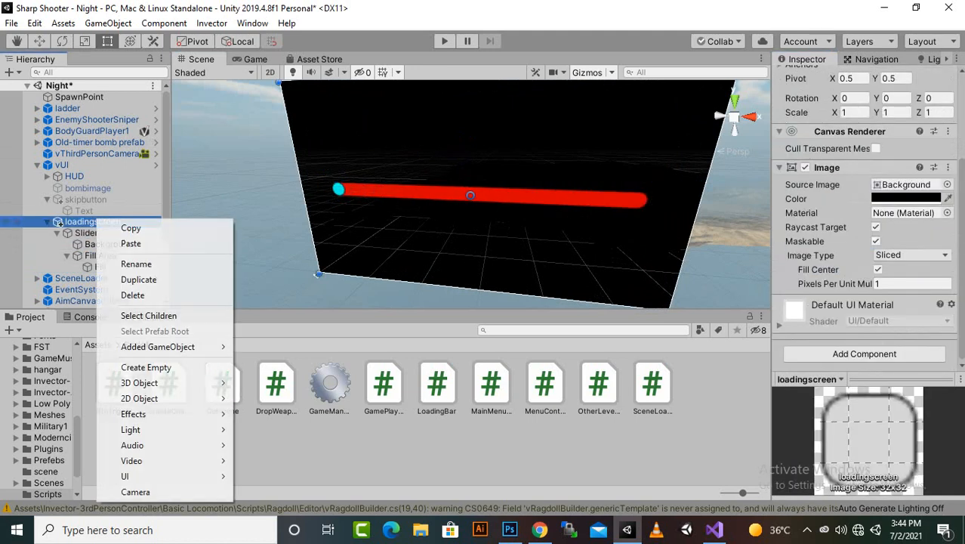
{"action": "key", "text": "Right"}
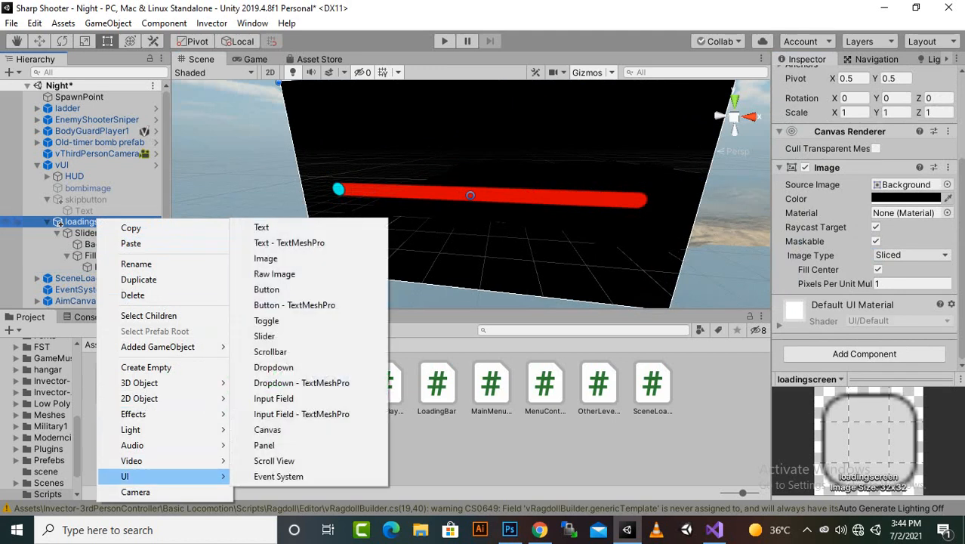
{"action": "key", "text": "Up"}
{"action": "key", "text": "Up"}
{"action": "key", "text": "Up"}
{"action": "key", "text": "Up"}
{"action": "key", "text": "Up"}
{"action": "key", "text": "Up"}
{"action": "key", "text": "Up"}
{"action": "key", "text": "Up"}
{"action": "key", "text": "Up"}
{"action": "key", "text": "Up"}
{"action": "key", "text": "Up"}
{"action": "key", "text": "Up"}
{"action": "key", "text": "Up"}
{"action": "key", "text": "Up"}
{"action": "key", "text": "Up"}
{"action": "key", "text": "Up"}
{"action": "key", "text": "Up"}
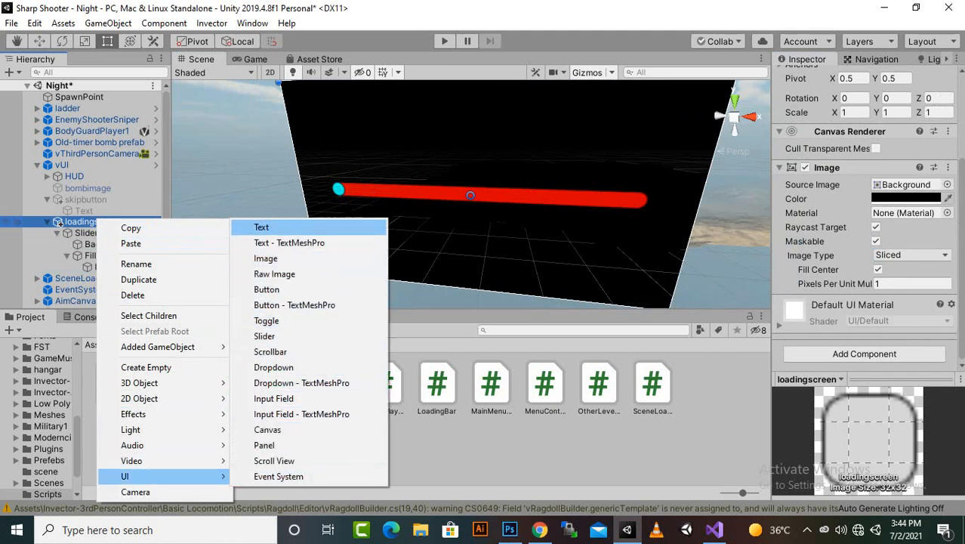
{"action": "key", "text": "Return"}
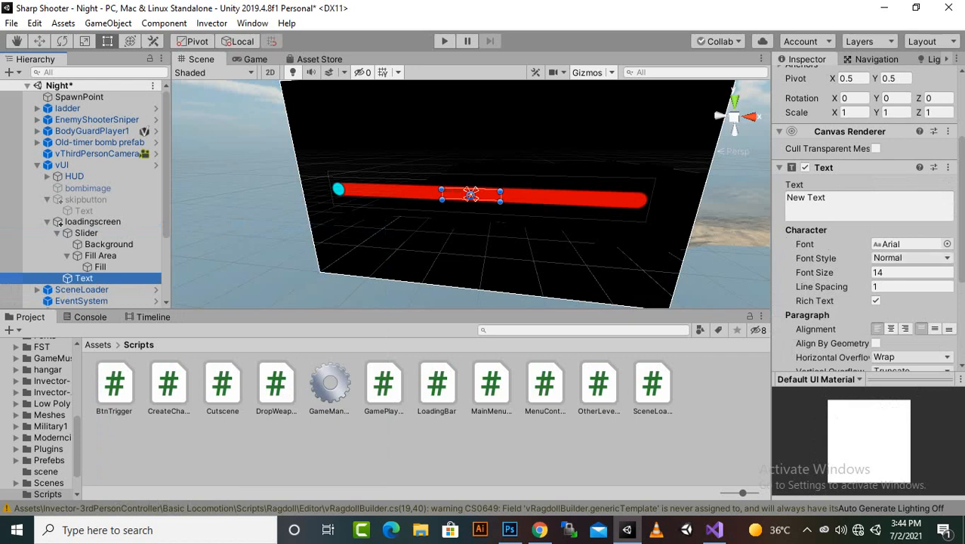
Step: Centre the new Text element's content horizontally and vertically, and set its font size to 30
{"action": "left_click", "coordinate": [891, 329]}
{"action": "left_click", "coordinate": [935, 328]}
{"action": "left_click", "coordinate": [912, 273]}
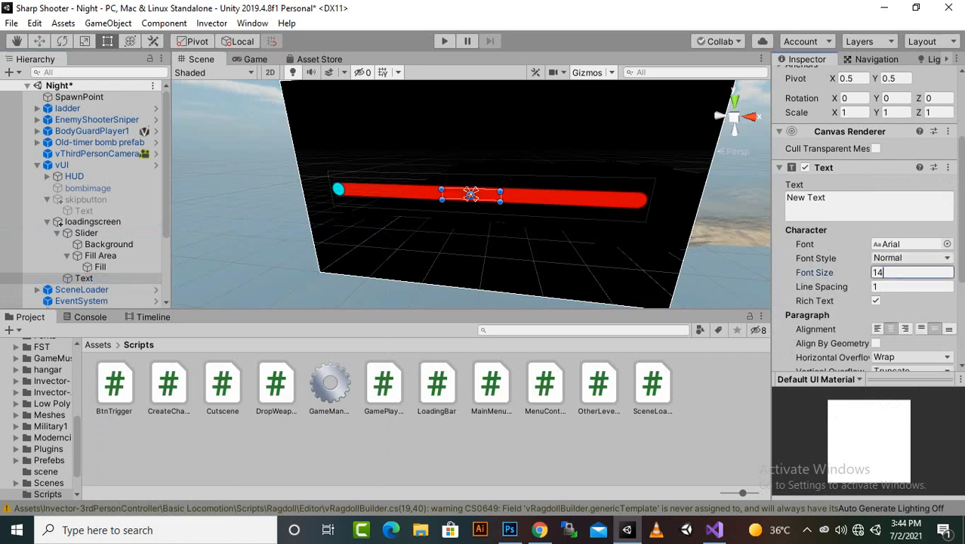
{"action": "scroll", "coordinate": [472, 194], "scroll_direction": "up", "scroll_amount": 15}
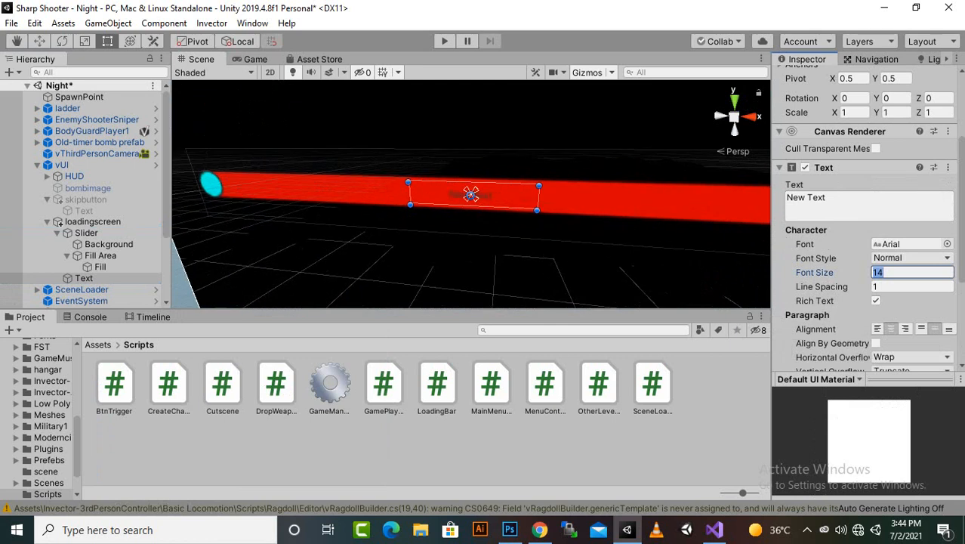
{"action": "type", "text": "30"}
Step: Set the text's horizontal and vertical overflow to Overflow and its colour to white, hexadecimal FFFFFF
{"action": "left_click", "coordinate": [912, 357]}
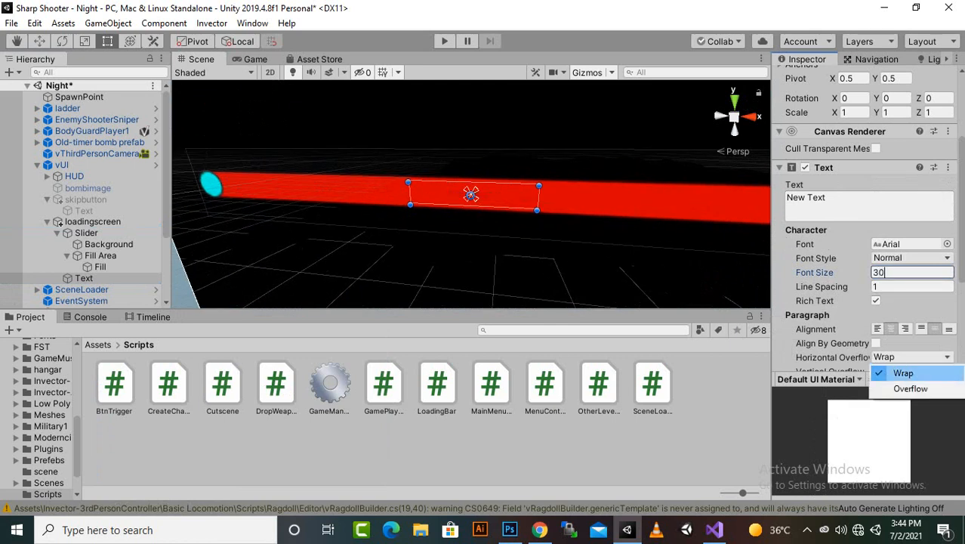
{"action": "left_click", "coordinate": [895, 388]}
{"action": "scroll", "coordinate": [865, 226], "scroll_direction": "down", "scroll_amount": 5}
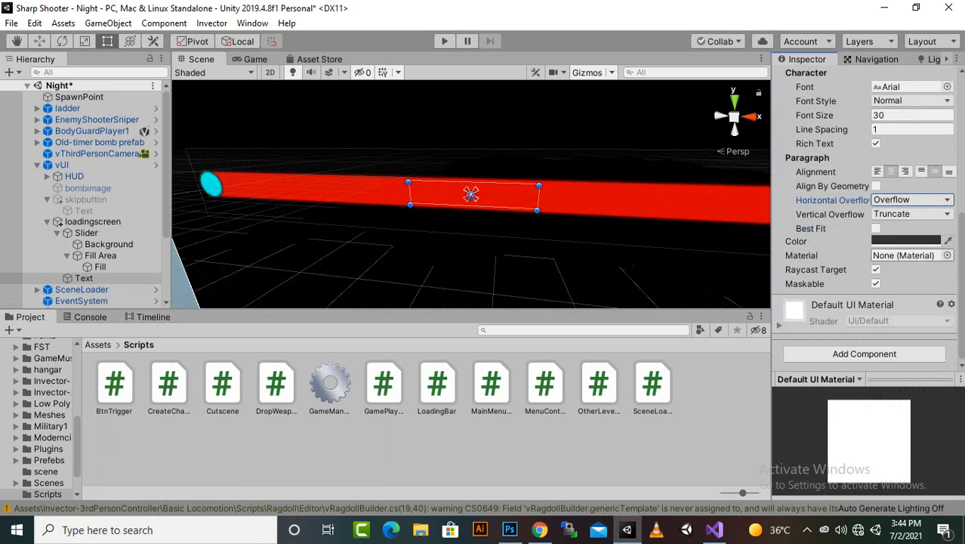
{"action": "left_click", "coordinate": [912, 214]}
{"action": "left_click", "coordinate": [910, 245]}
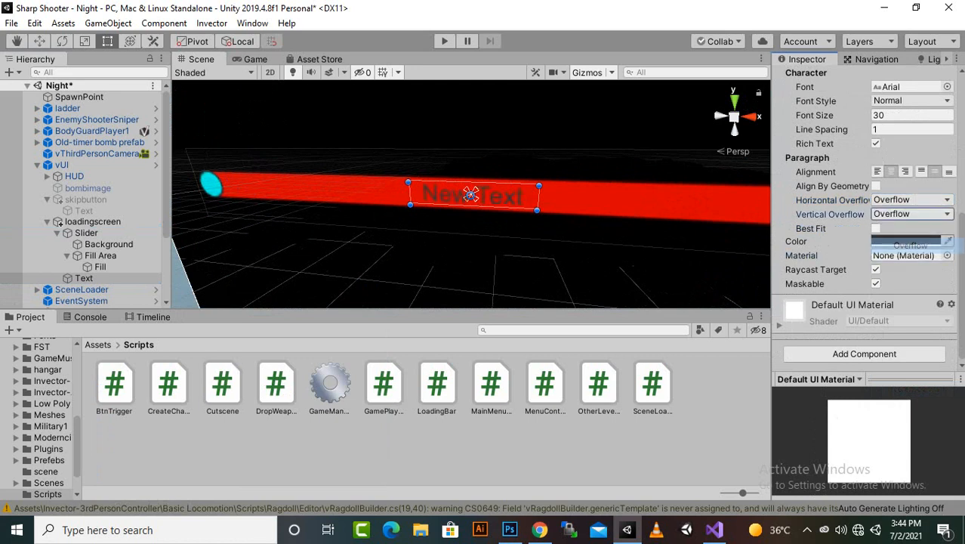
{"action": "left_click", "coordinate": [912, 241]}
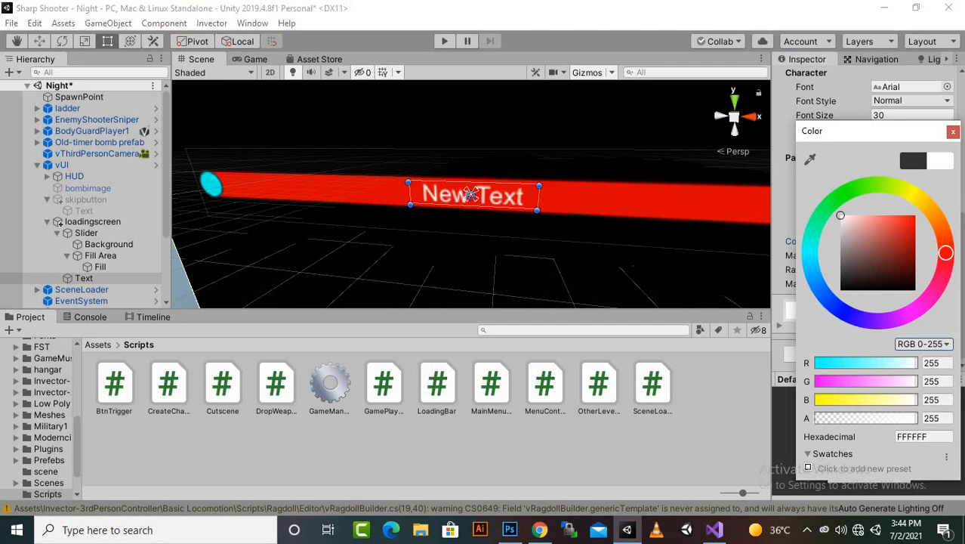
{"action": "left_click", "coordinate": [953, 132]}
Step: Replace the Text element's content with "loading..." and save the scene
{"action": "scroll", "coordinate": [869, 226], "scroll_direction": "up", "scroll_amount": 7}
{"action": "left_click", "coordinate": [849, 326]}
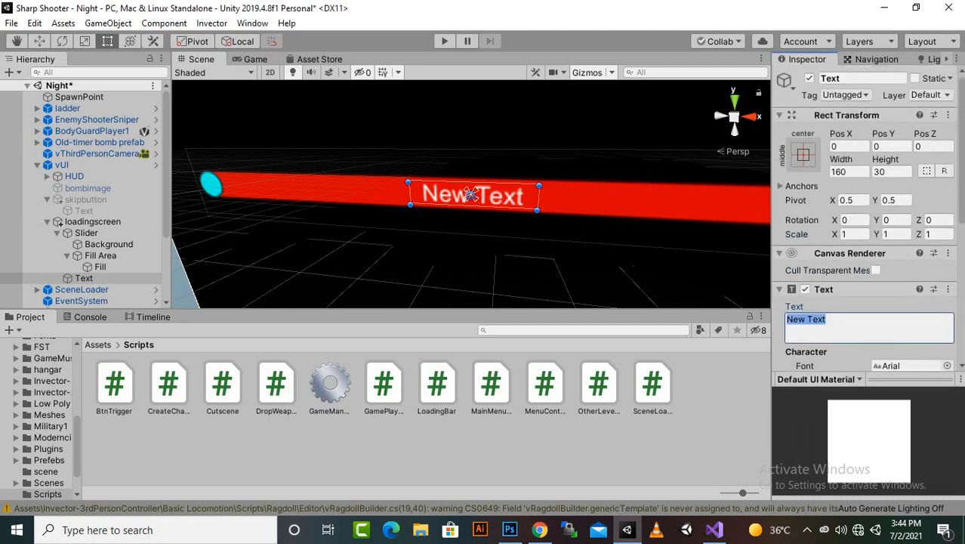
{"action": "type", "text": "loadi"}
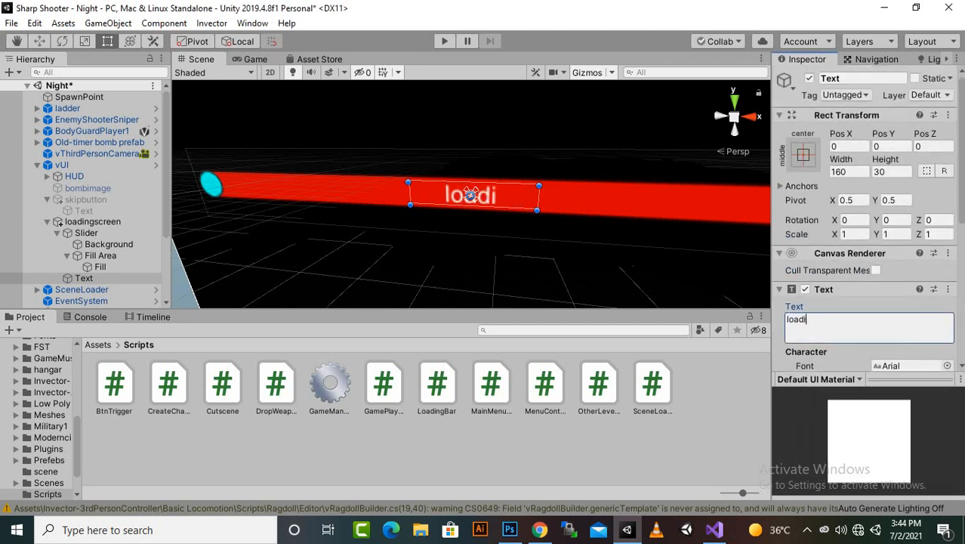
{"action": "type", "text": "ng.."}
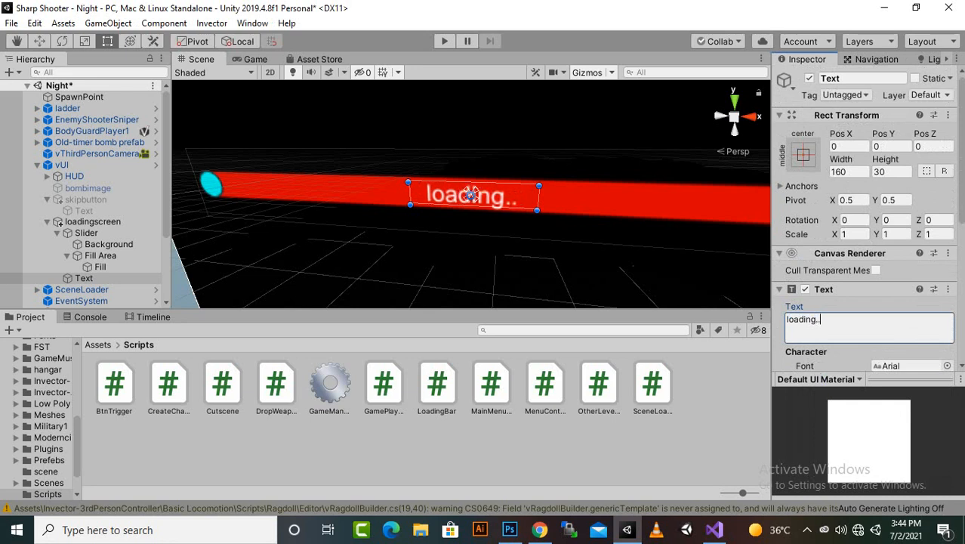
{"action": "type", "text": "."}
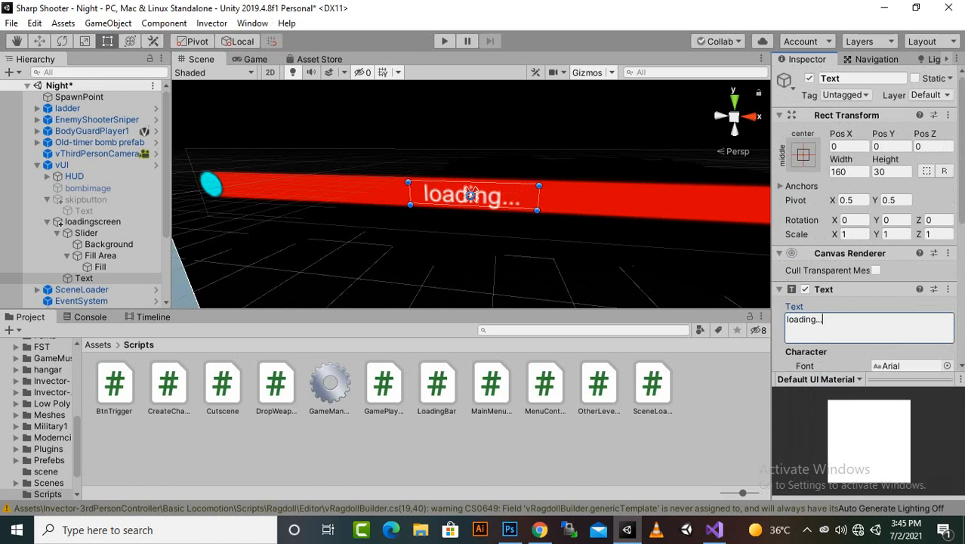
{"action": "key", "text": "ctrl+s"}
Step: Deactivate the loadingscreen object so it starts hidden
{"action": "left_click", "coordinate": [61, 221]}
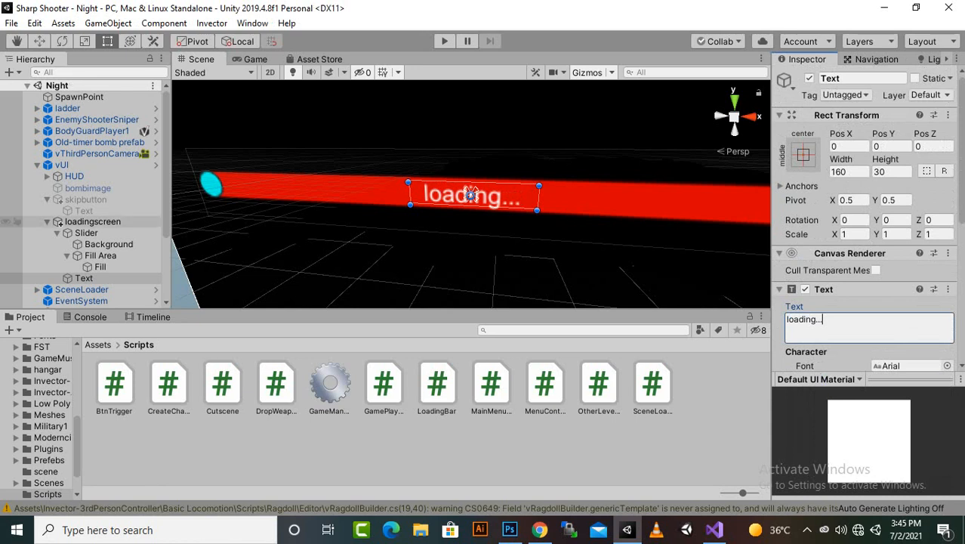
{"action": "left_click", "coordinate": [60, 222]}
{"action": "left_click", "coordinate": [810, 79]}
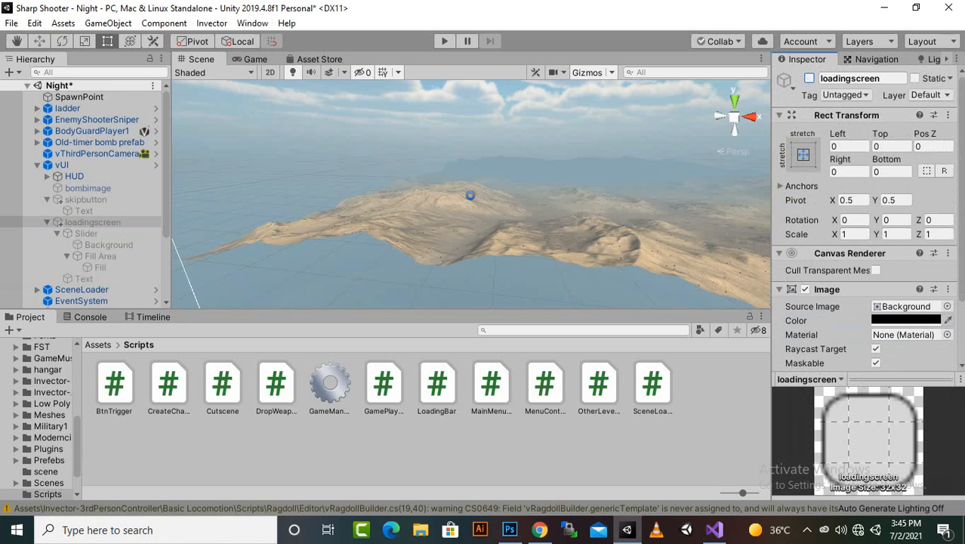
Step: Create an empty game object named loading and attach the LoadingBar script to it
{"action": "scroll", "coordinate": [83, 268], "scroll_direction": "down", "scroll_amount": 3}
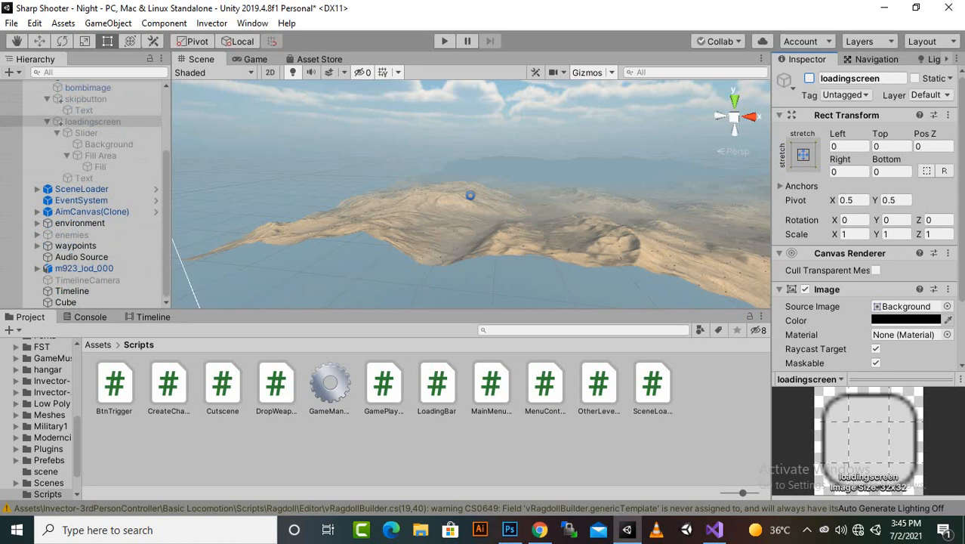
{"action": "left_click", "coordinate": [9, 71]}
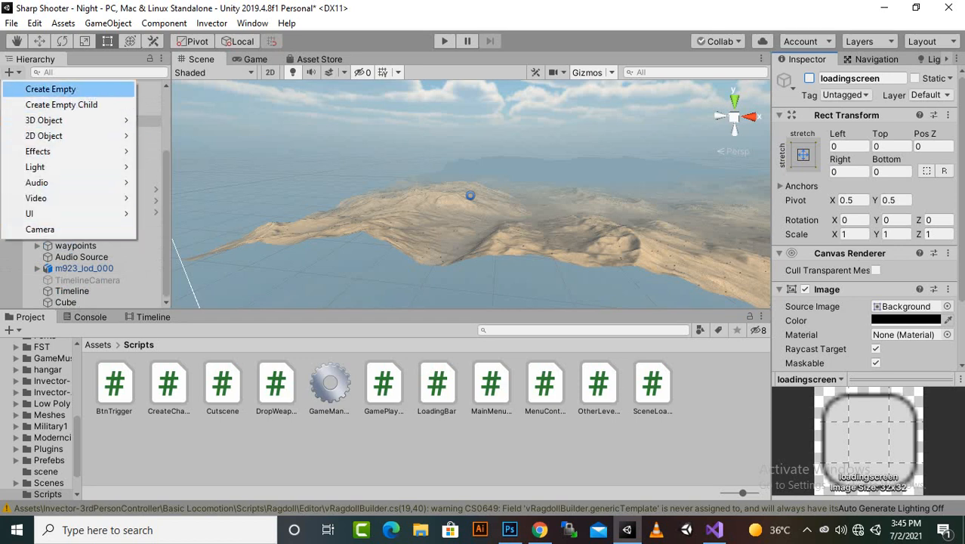
{"action": "left_click", "coordinate": [34, 87]}
{"action": "right_click", "coordinate": [71, 302]}
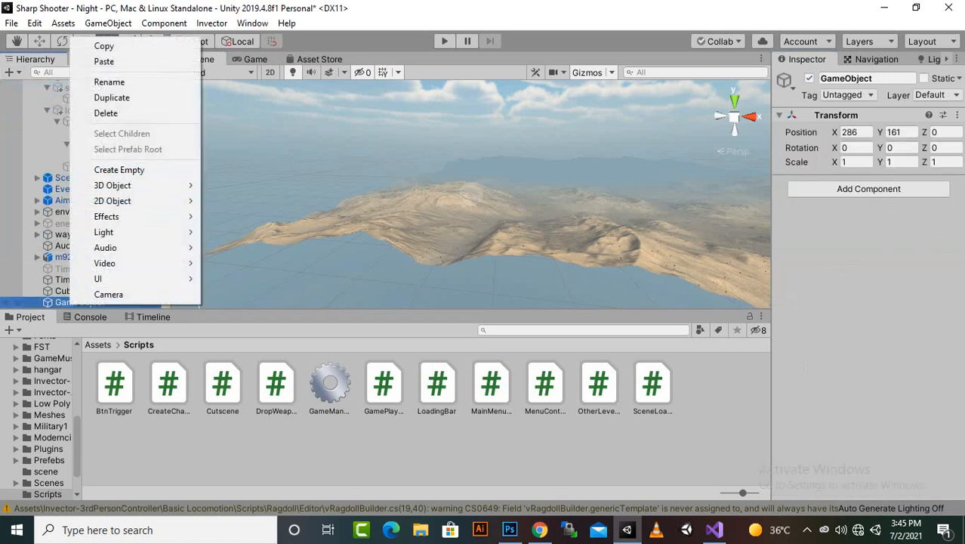
{"action": "left_click", "coordinate": [108, 82]}
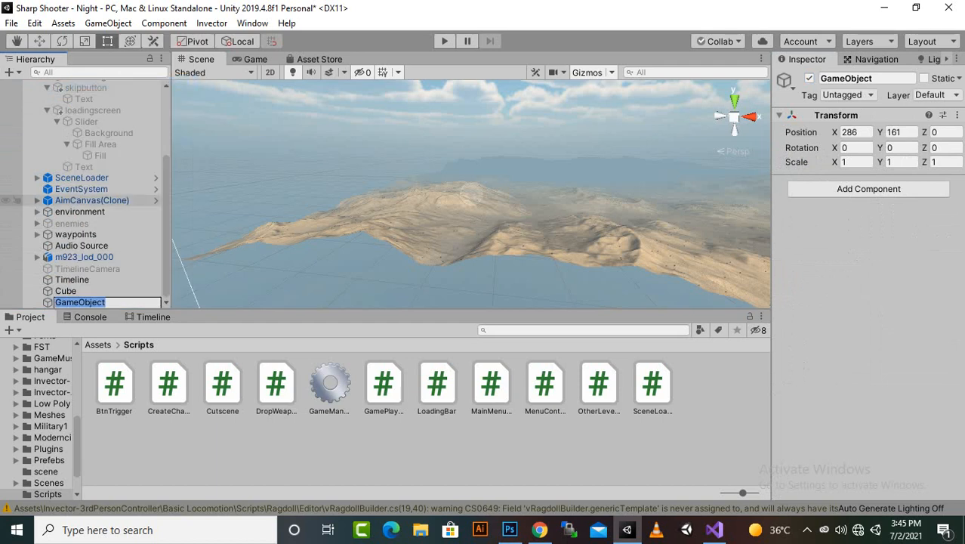
{"action": "type", "text": "loading"}
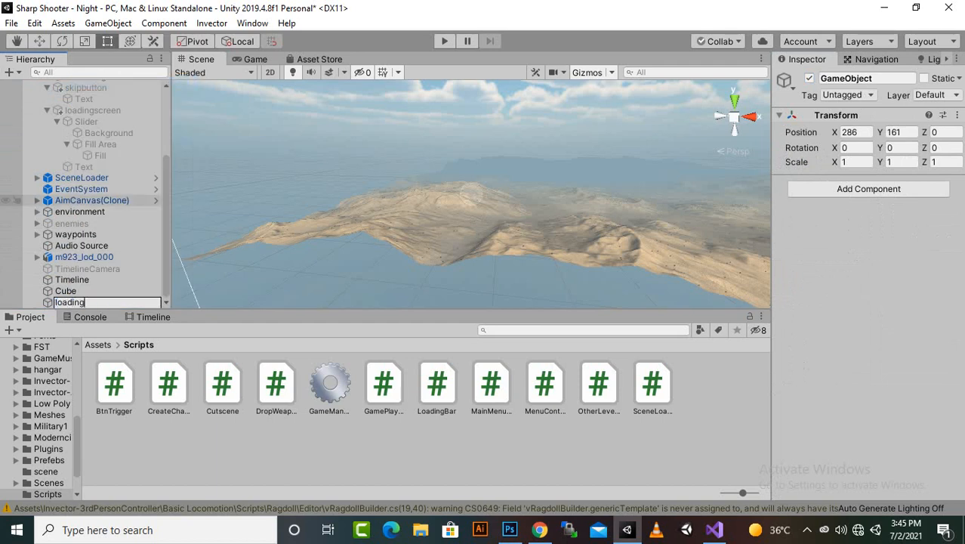
{"action": "key", "text": "Return"}
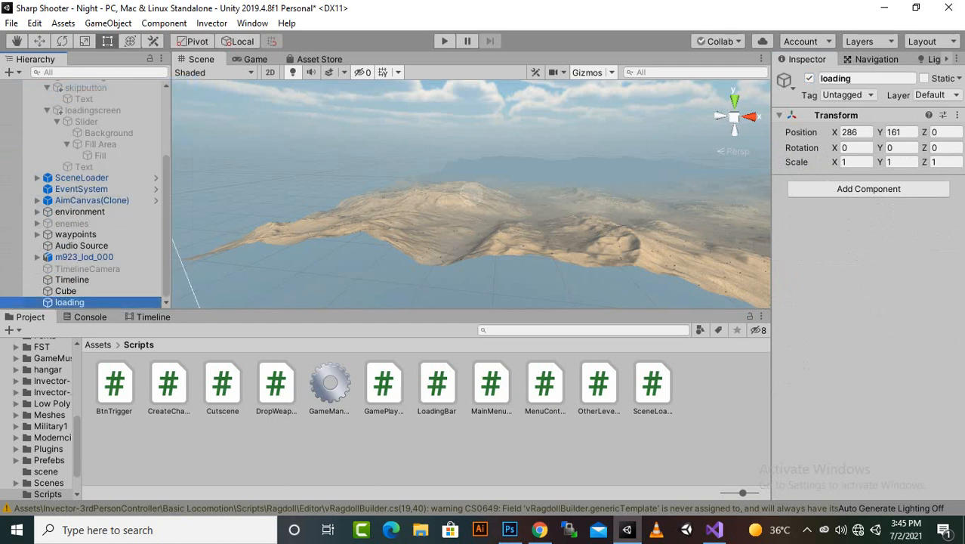
{"action": "left_click_drag", "start_coordinate": [437, 385], "coordinate": [868, 181]}
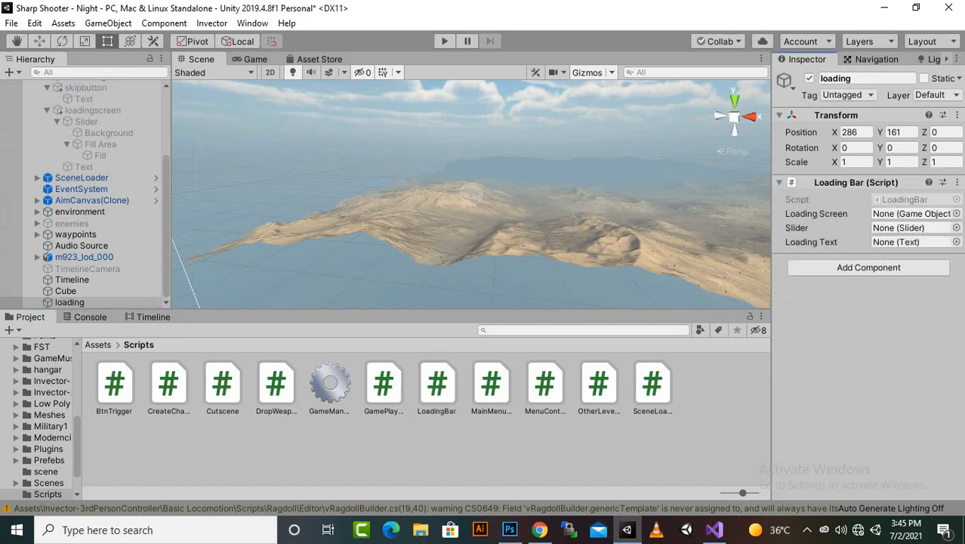
Step: Assign loadingscreen, its Slider and its Text to the Loading Bar script's Loading Screen, Slider and Loading Text references
{"action": "scroll", "coordinate": [84, 273], "scroll_direction": "up", "scroll_amount": 3}
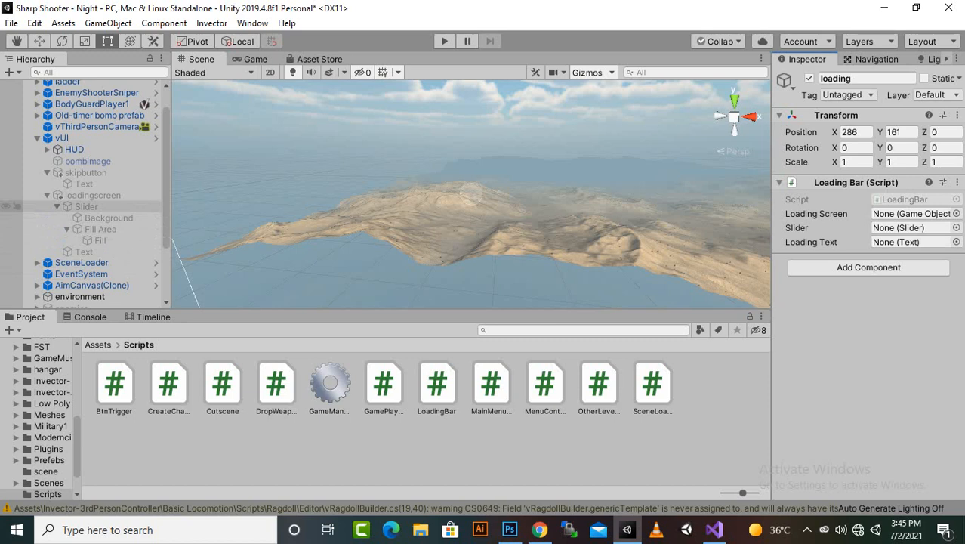
{"action": "left_click_drag", "start_coordinate": [92, 195], "coordinate": [906, 227]}
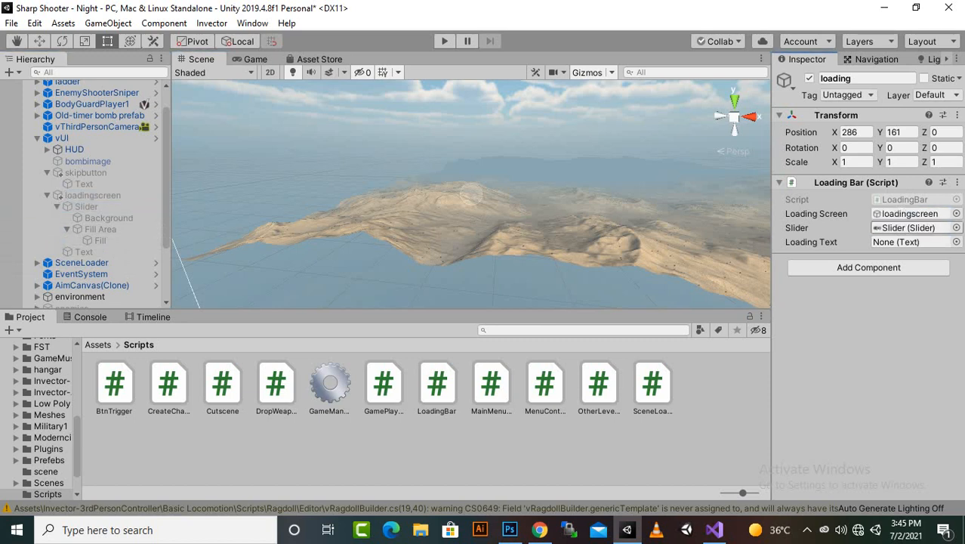
{"action": "left_click_drag", "start_coordinate": [84, 251], "coordinate": [907, 242]}
Step: Add an On Click event to skipbutton with the loading object as its target
{"action": "left_click", "coordinate": [85, 195]}
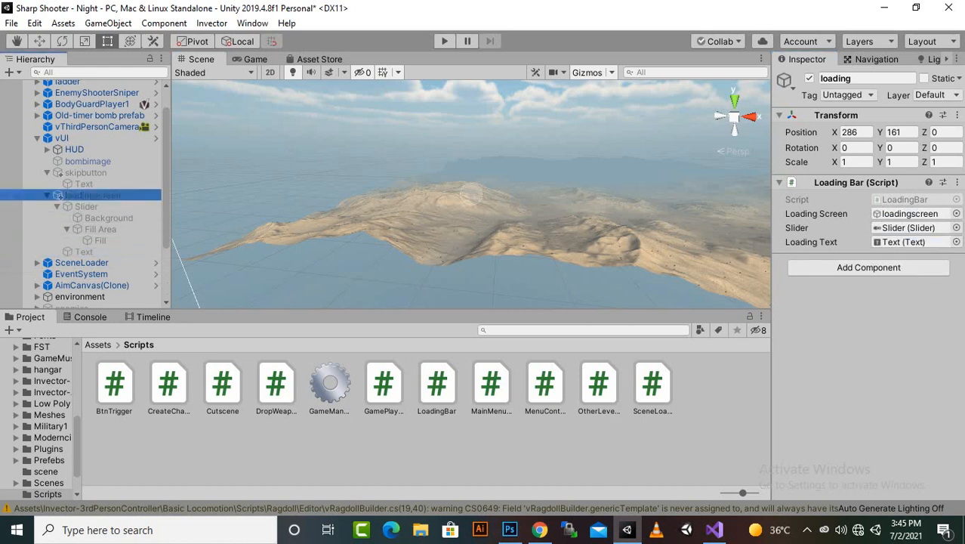
{"action": "left_click", "coordinate": [47, 196]}
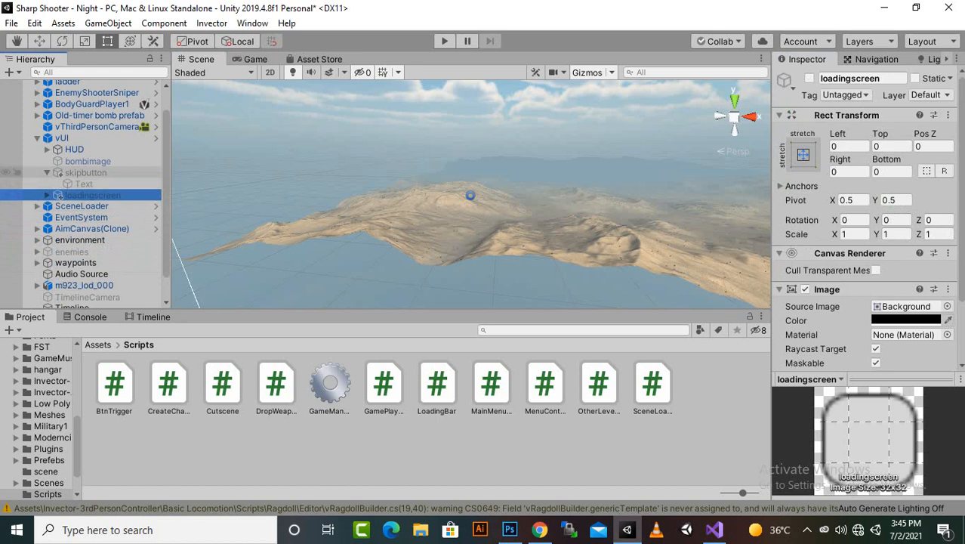
{"action": "left_click", "coordinate": [83, 172]}
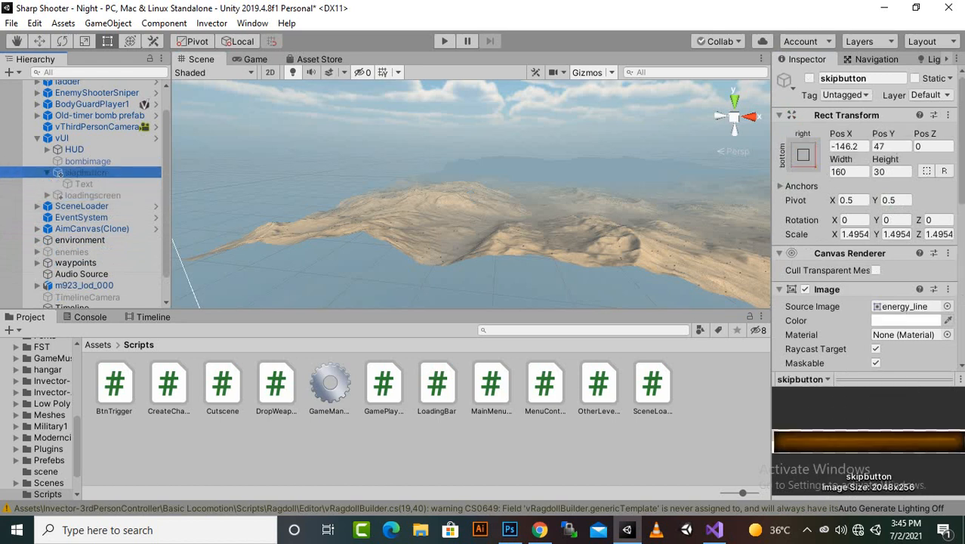
{"action": "key", "text": "f"}
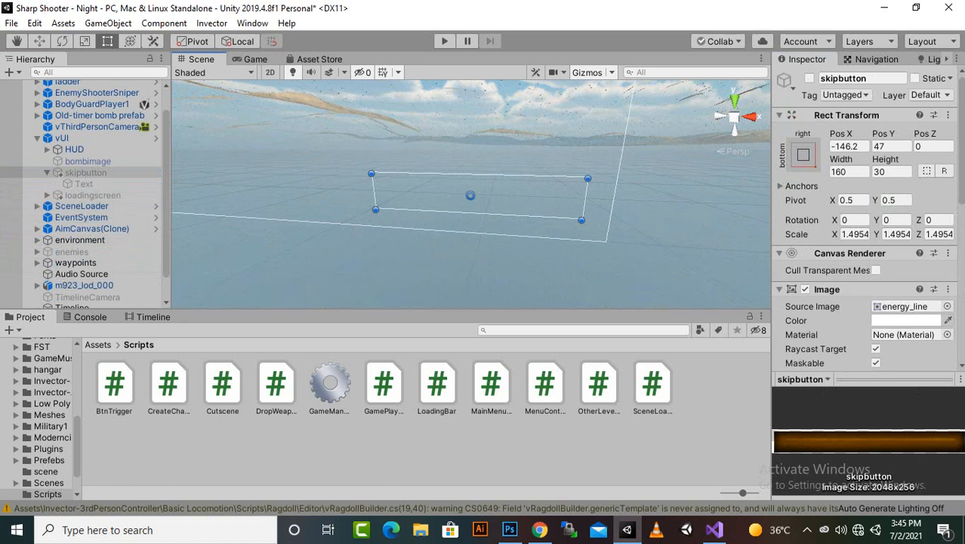
{"action": "scroll", "coordinate": [867, 219], "scroll_direction": "down", "scroll_amount": 8}
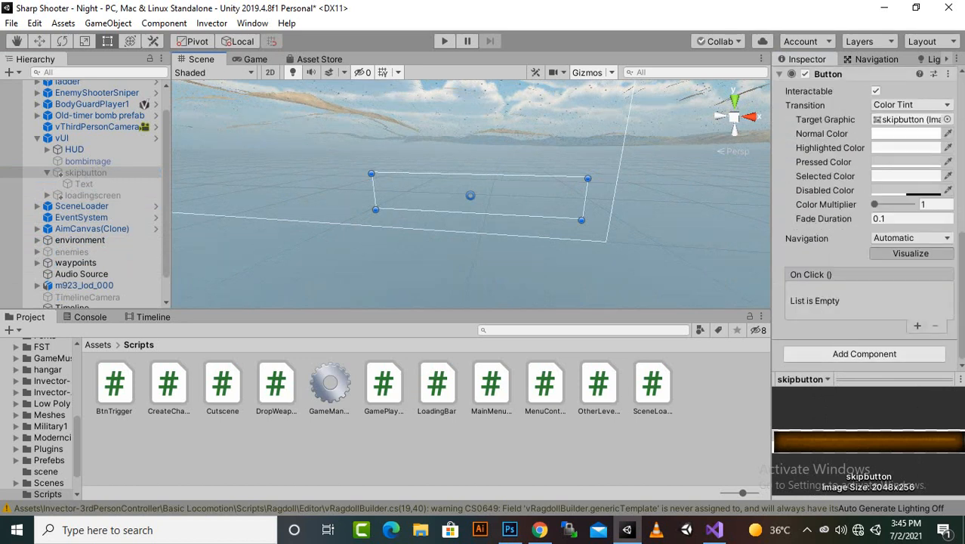
{"action": "left_click", "coordinate": [918, 326]}
{"action": "scroll", "coordinate": [83, 197], "scroll_direction": "down", "scroll_amount": 2}
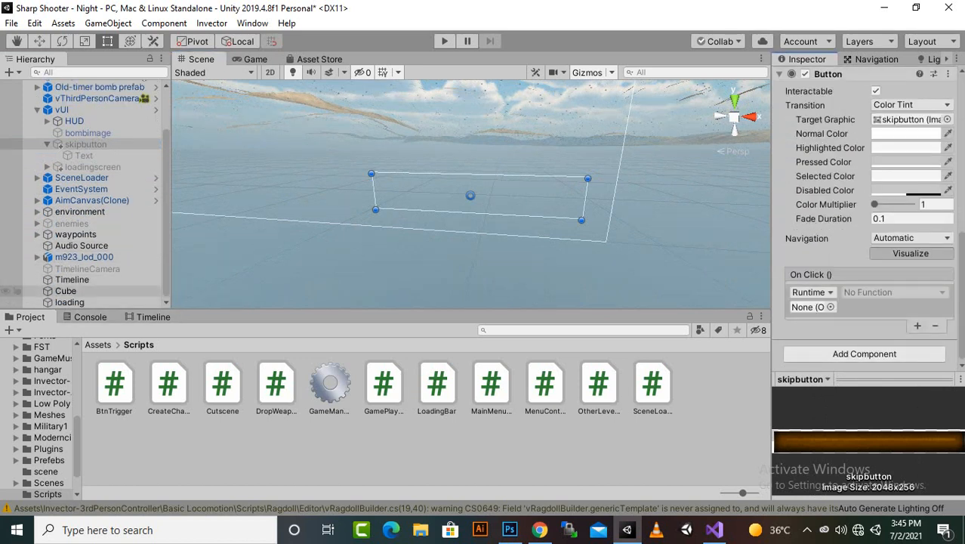
{"action": "left_click_drag", "start_coordinate": [70, 302], "coordinate": [808, 307]}
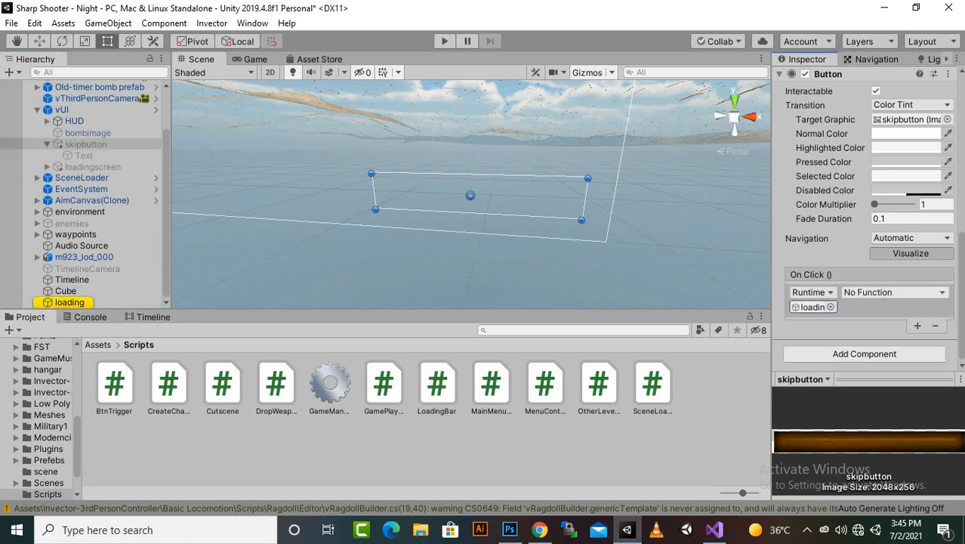
Step: Set skipbutton's On Click function to LoadLevelFunction (int) of the LoadingBar script
{"action": "left_click", "coordinate": [895, 292]}
{"action": "mouse_move", "coordinate": [887, 360]}
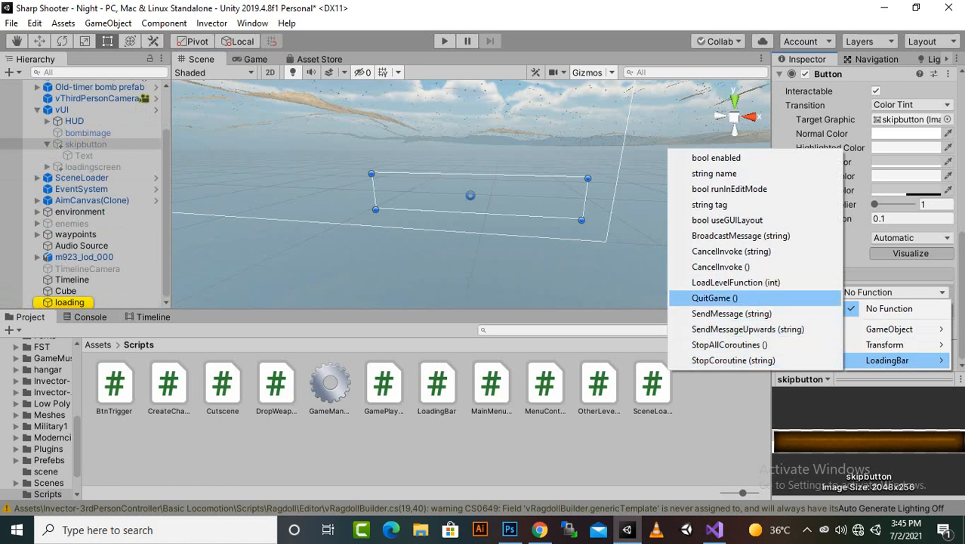
{"action": "left_click", "coordinate": [736, 283]}
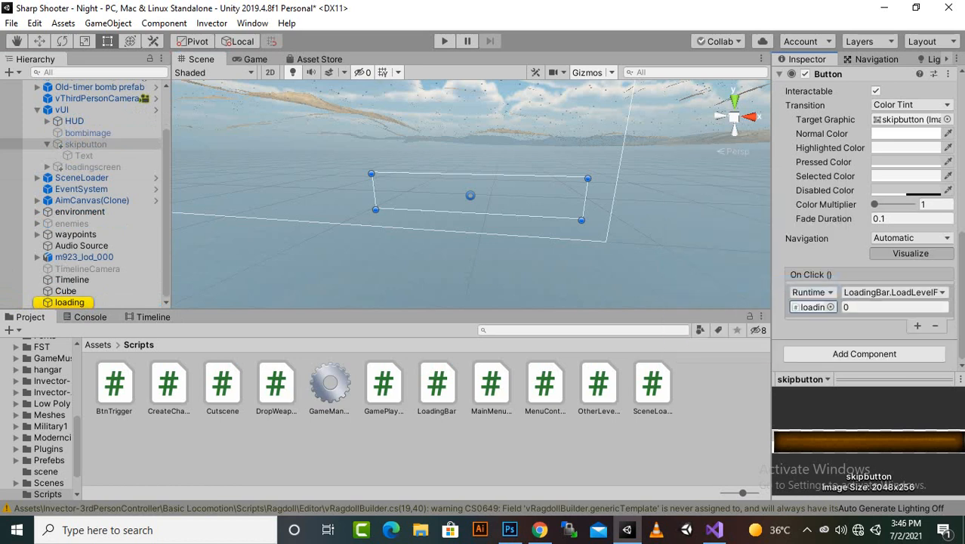
Step: Check the MainMenu scene's index in the build settings against the scene number passed by skipbutton's On Click event
{"action": "left_click", "coordinate": [894, 307]}
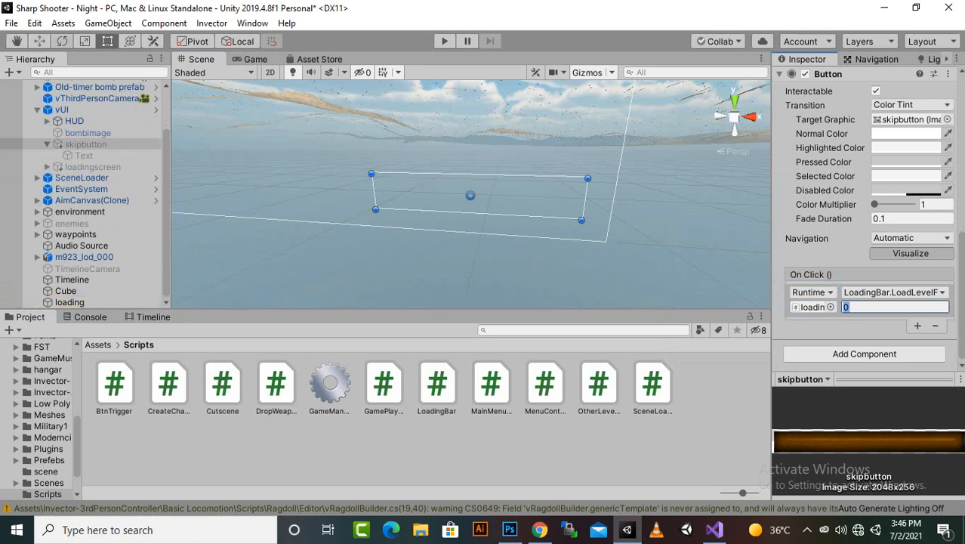
{"action": "left_click", "coordinate": [11, 24]}
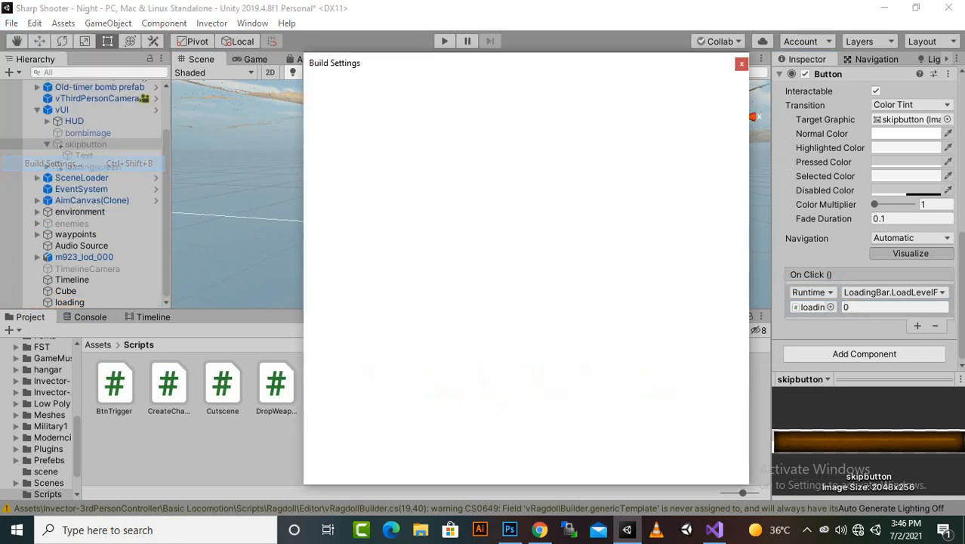
{"action": "left_click", "coordinate": [38, 163]}
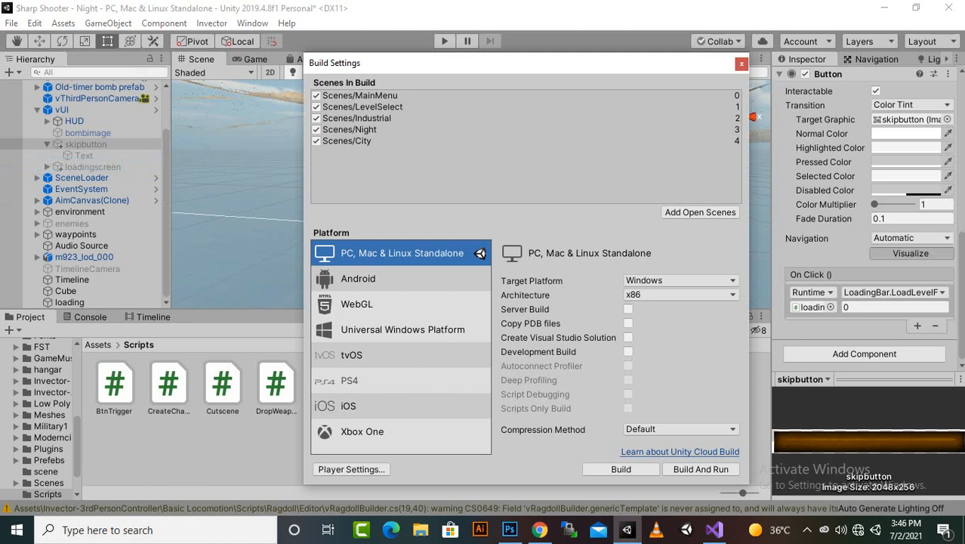
{"action": "left_click", "coordinate": [360, 96]}
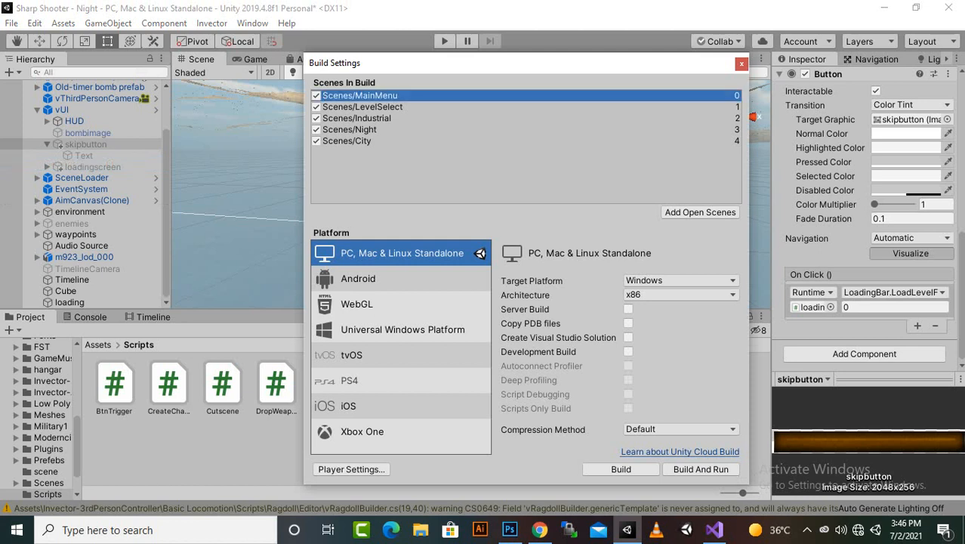
{"action": "left_click", "coordinate": [742, 64]}
{"action": "left_click", "coordinate": [894, 307]}
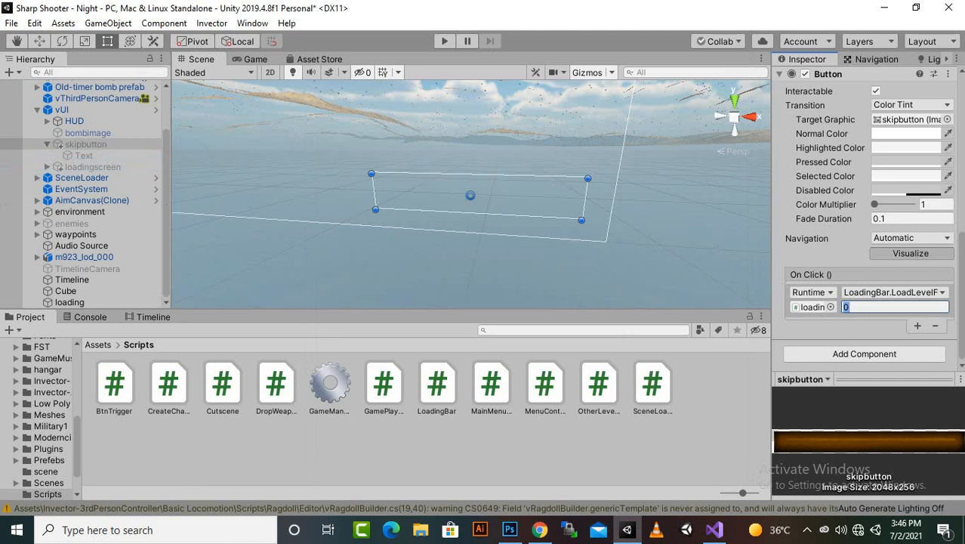
Step: Play-test the Night scene by running the character through the level, and choose PLAY in the main menu
{"action": "key", "text": "ctrl+p"}
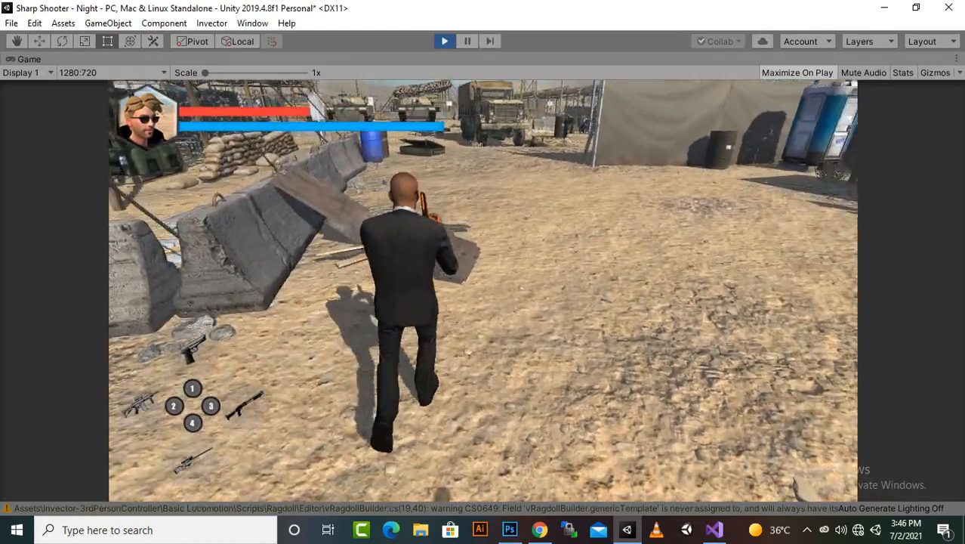
{"action": "key", "text": "w"}
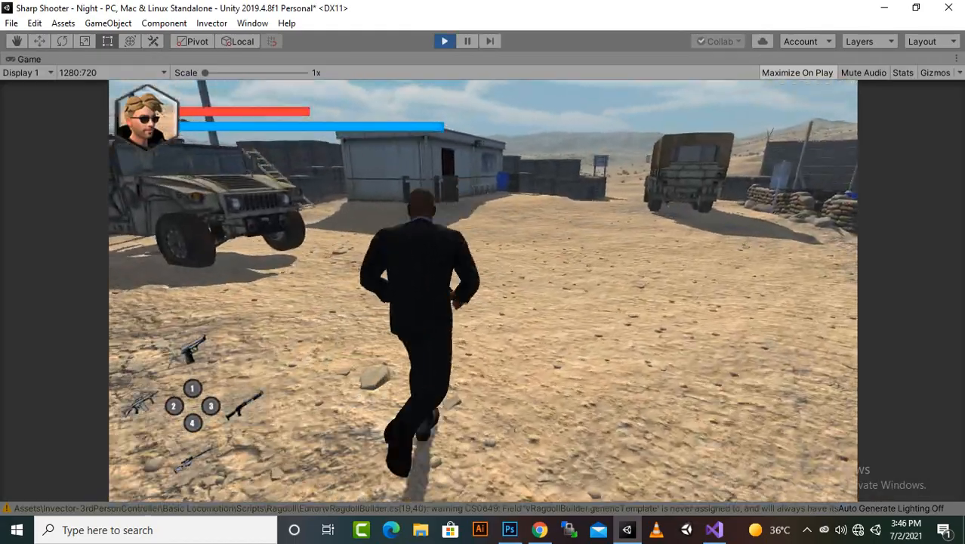
{"action": "key", "text": "shift+w"}
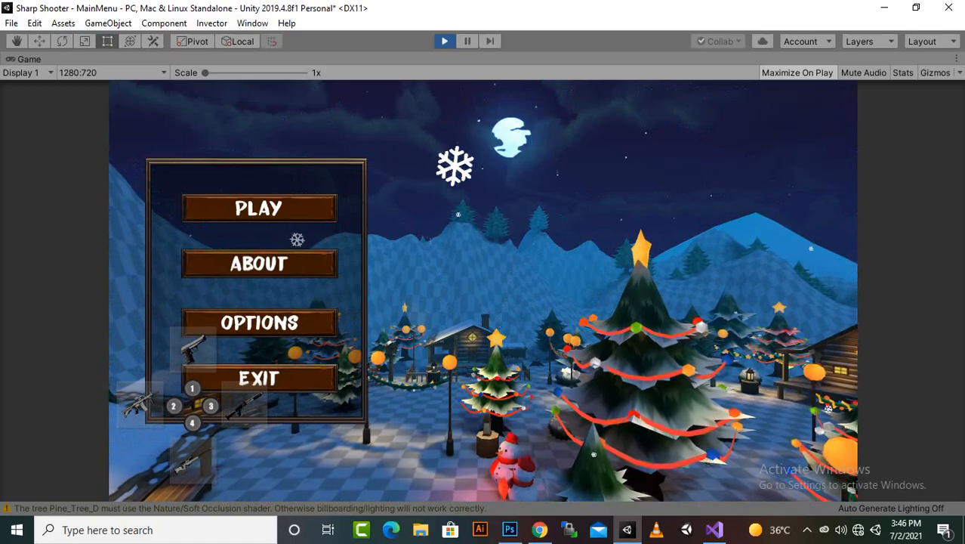
{"action": "left_click", "coordinate": [259, 209]}
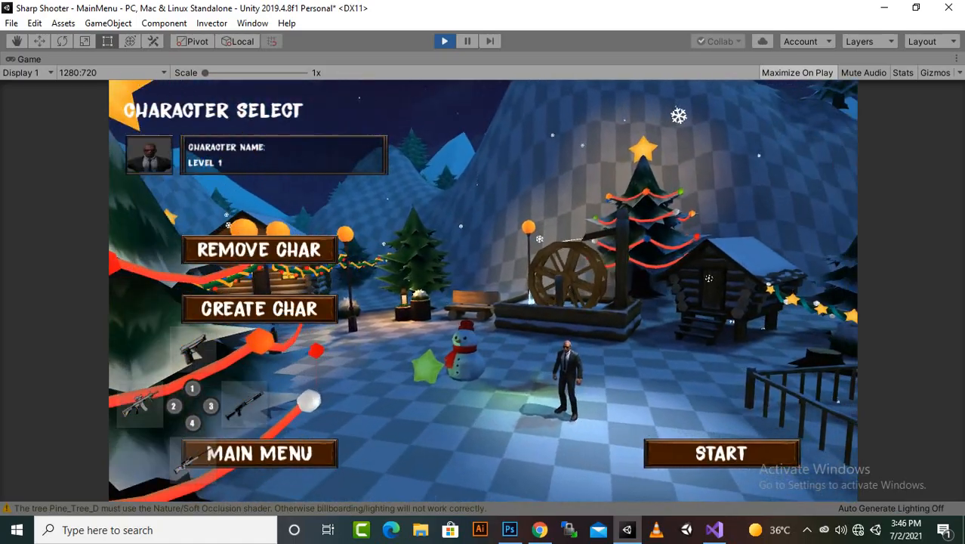